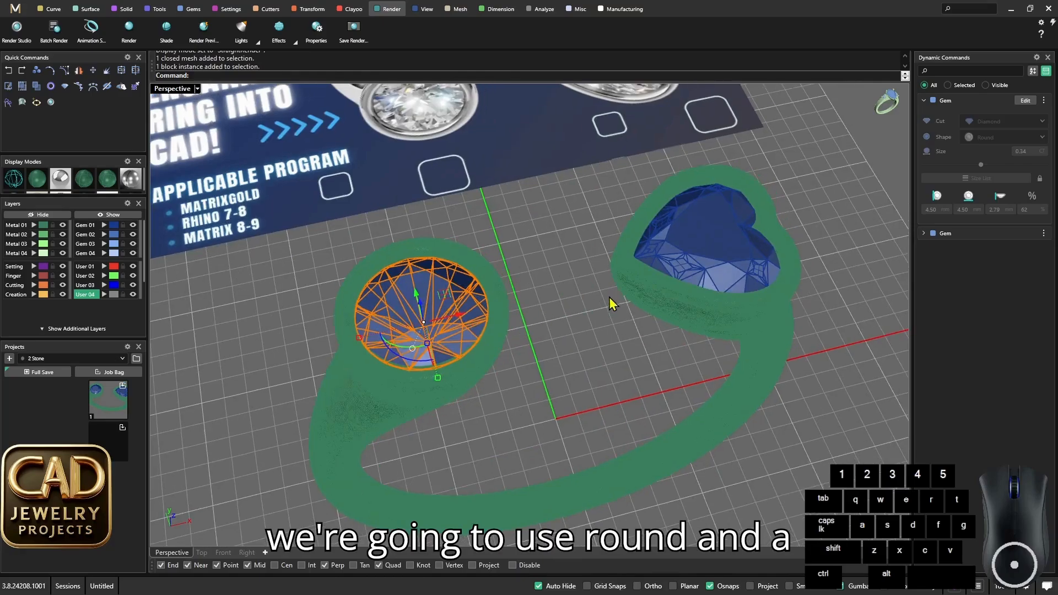
- Inspect the finished ring's round and heart gems and bezels from above and from the side
left_click(682, 302)
left_click(545, 352)
scroll(545, 352, "down", 6)
right_click_drag(546, 350, 575, 256)
scroll(557, 323, "up", 3)
scroll(561, 259, "up", 3)
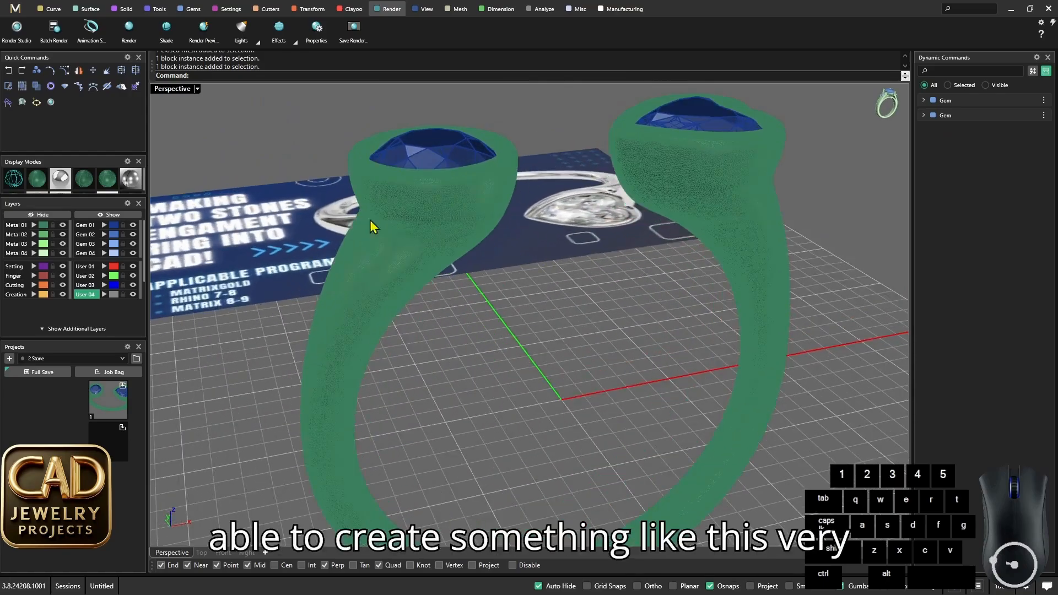
left_click(138, 183)
mouse_move(509, 278)
right_mouse_down()
mouse_move(543, 269)
mouse_move(557, 227)
mouse_move(388, 186)
mouse_move(401, 163)
mouse_move(449, 193)
mouse_move(529, 212)
right_mouse_up()
scroll(557, 225, "down", 5)
- Switch to a shaded green display and examine the smooth transitions between the bezels and the shank from several angles
scroll(557, 223, "up", 5)
left_click(43, 179)
scroll(402, 162, "up", 4)
scroll(403, 163, "down", 5)
scroll(683, 230, "up", 3)
scroll(559, 245, "down", 5)
scroll(565, 220, "up", 5)
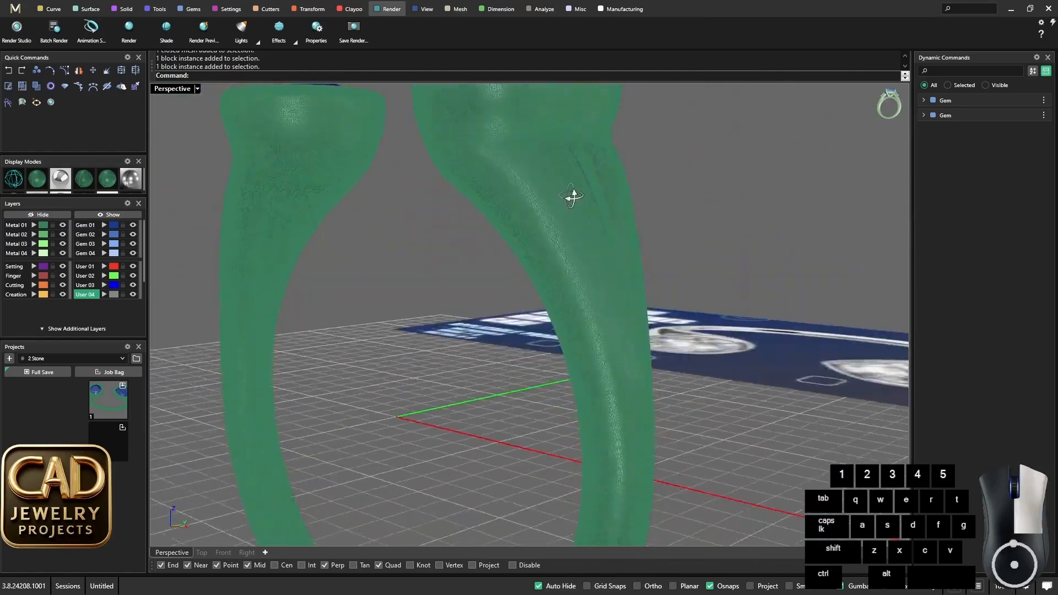
scroll(545, 174, "down", 5)
right_click_drag(544, 174, 442, 160)
scroll(492, 256, "up", 4)
scroll(492, 256, "down", 2)
scroll(534, 181, "up", 5)
scroll(567, 215, "down", 5)
scroll(566, 215, "up", 6)
scroll(592, 215, "down", 6)
scroll(442, 161, "up", 4)
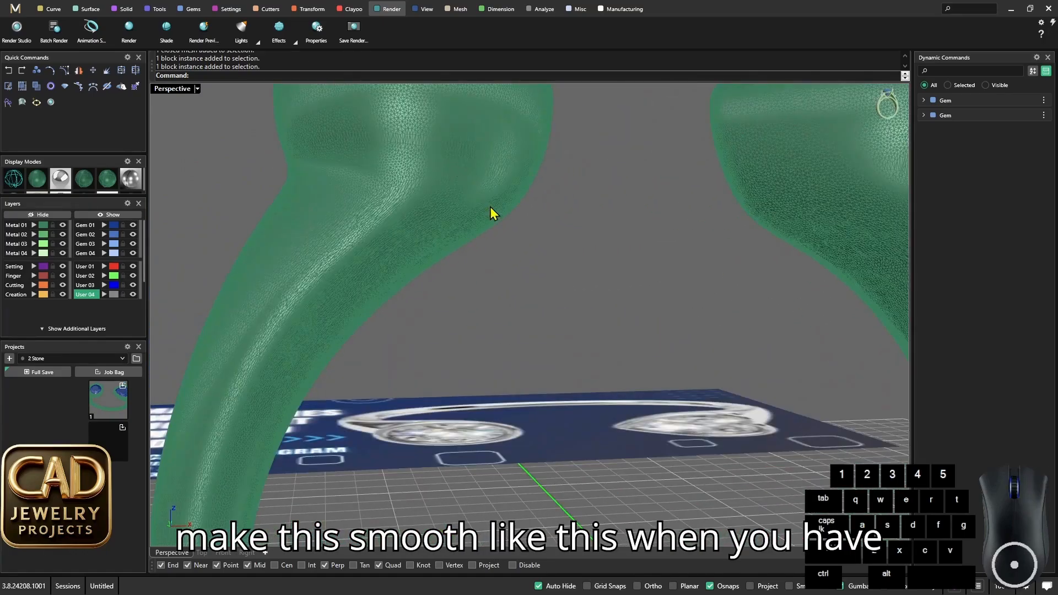
scroll(490, 206, "down", 6)
right_click_drag(490, 206, 529, 347)
scroll(550, 335, "up", 4)
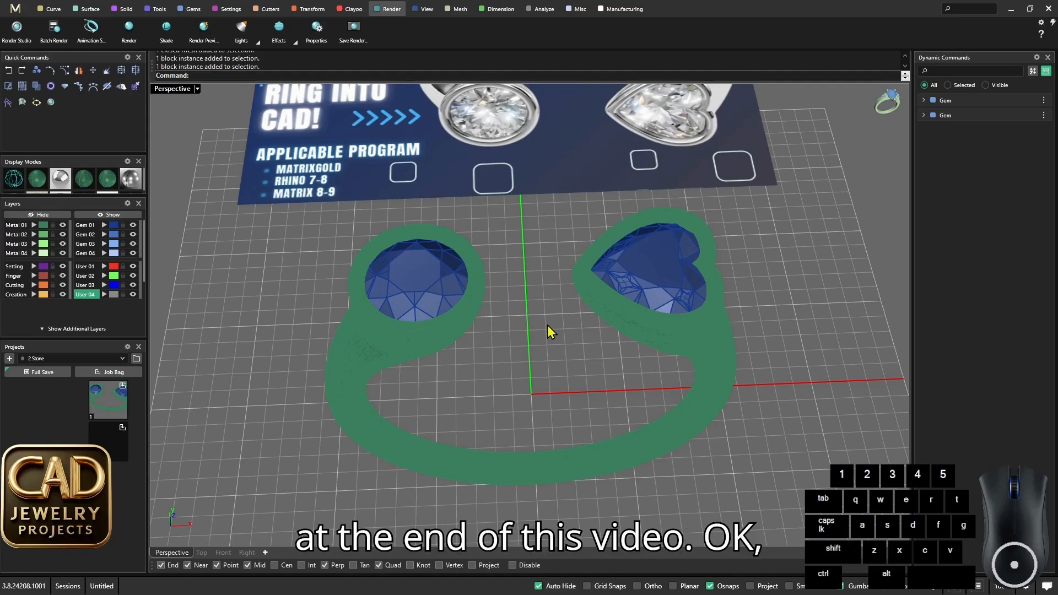
- Delete the finished ring mesh and both gems, keeping the reference image
scroll(561, 335, "down", 6)
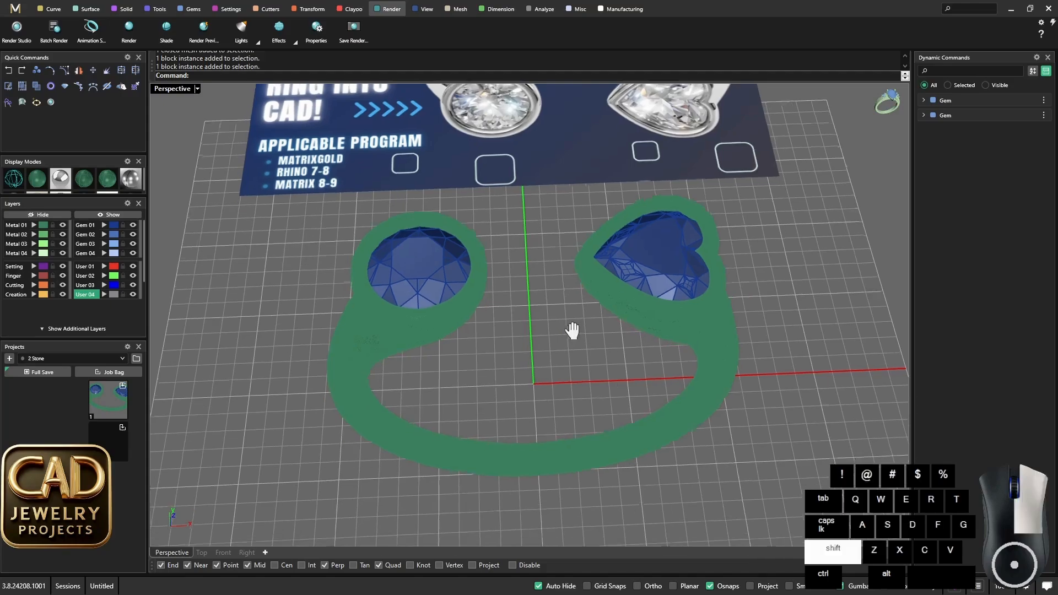
scroll(560, 335, "up", 4)
mouse_move(560, 329)
right_mouse_down("shift")
mouse_move(545, 347)
mouse_move(566, 323)
mouse_move(563, 333)
right_mouse_up("shift")
scroll(535, 308, "down", 4)
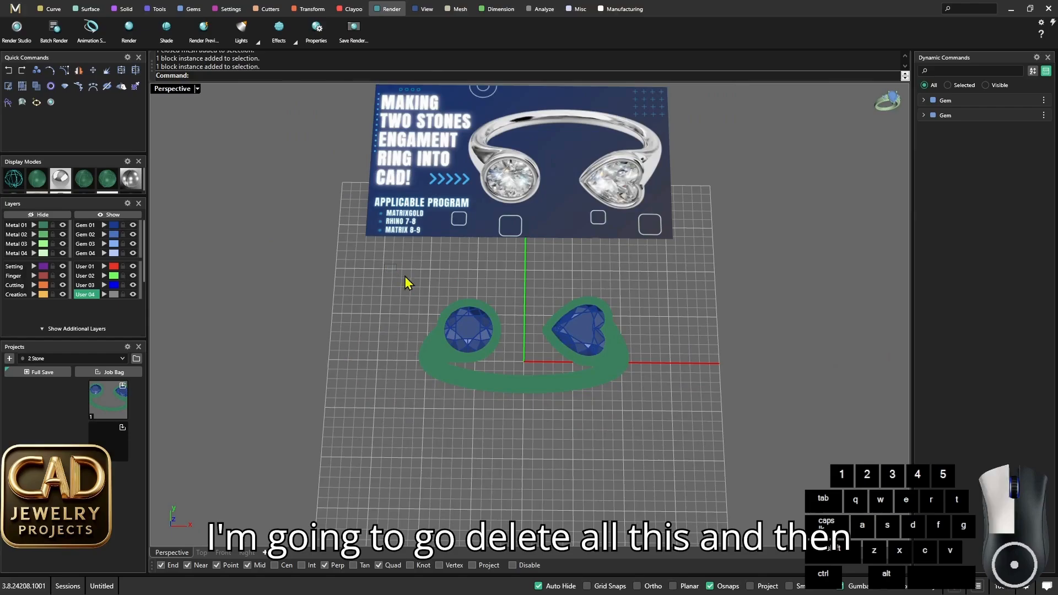
left_click_drag(398, 270, 646, 423)
right_click_drag(646, 423, 577, 363)
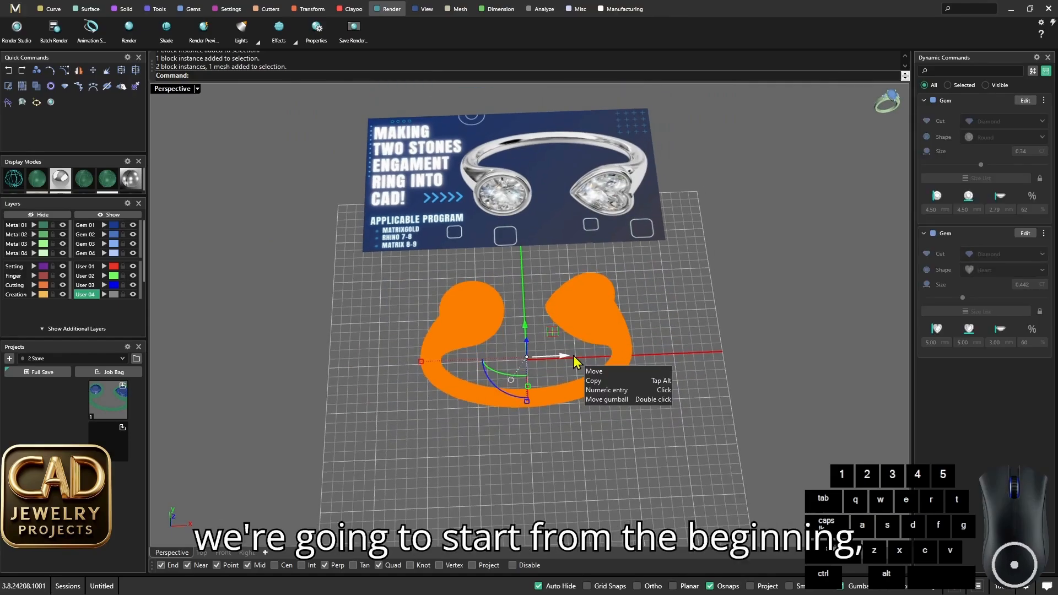
key("Delete")
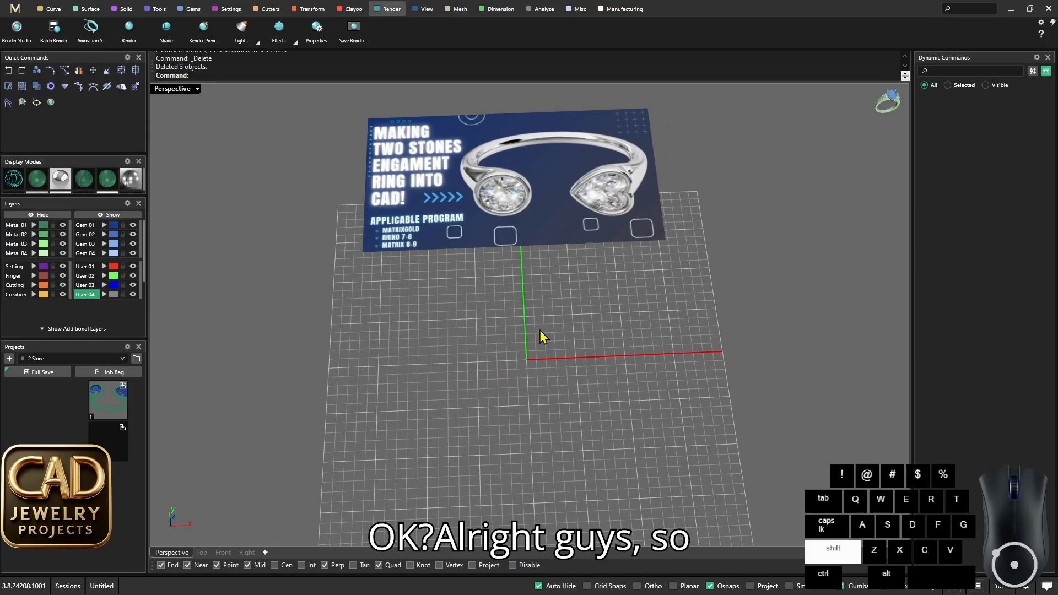
- Create a ring rail with US finger size 7
right_click_drag(540, 329, 517, 293, "shift")
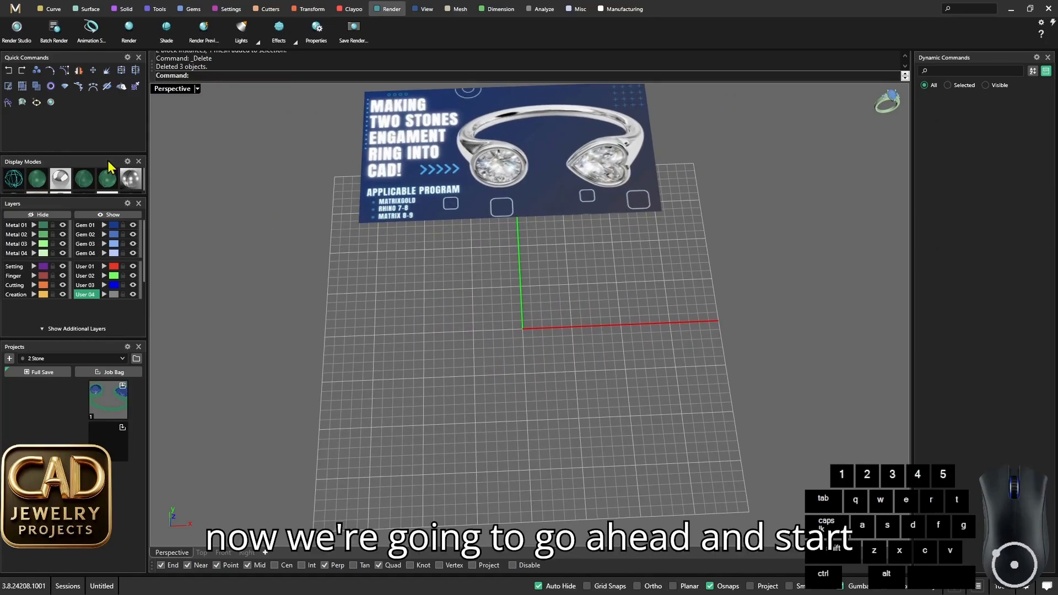
left_click(53, 87)
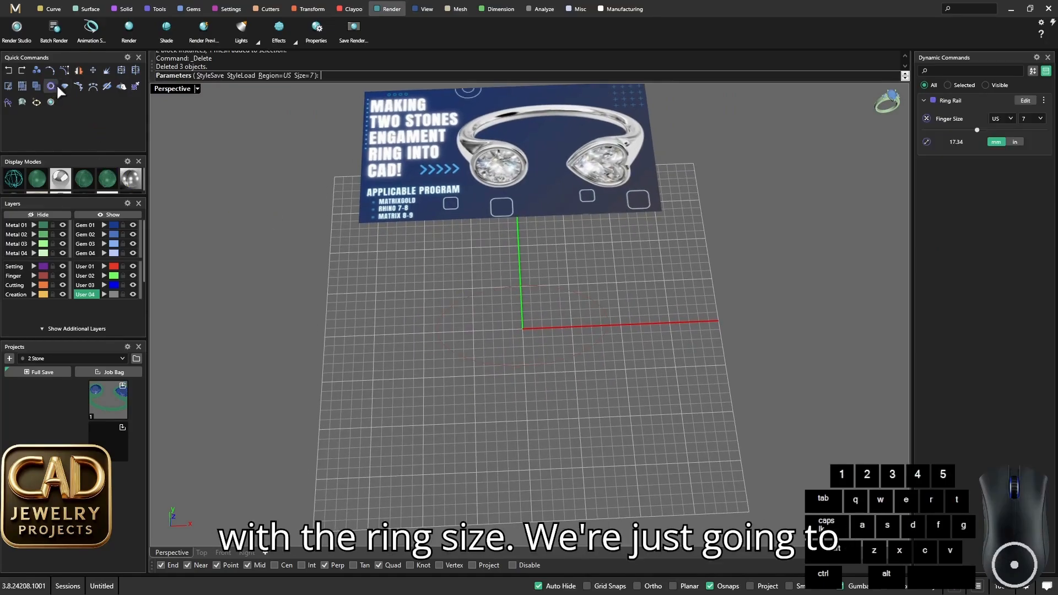
right_click_drag(560, 290, 552, 295)
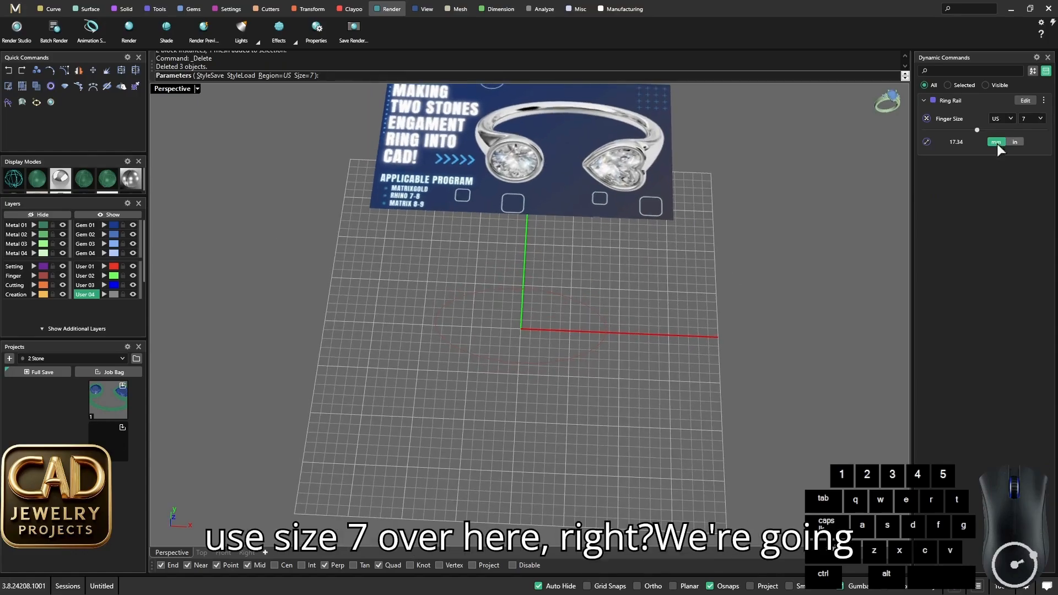
right_click_drag(630, 300, 448, 293)
key("Return")
- Assign the ring rail curve to the User 03 layer so that it displays in blue, and deselect it
scroll(498, 292, "up", 5)
left_click(395, 270)
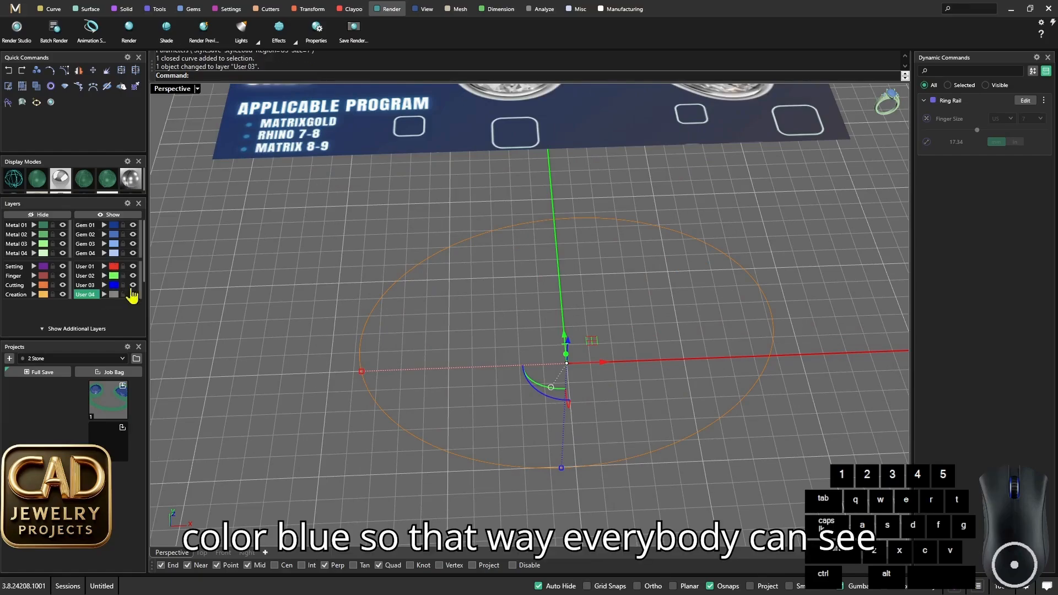
left_click(428, 296)
scroll(430, 296, "down", 5)
right_click_drag(433, 297, 509, 319)
scroll(457, 282, "up", 2)
scroll(459, 289, "down", 2)
scroll(494, 325, "down", 1)
scroll(502, 330, "up", 1)
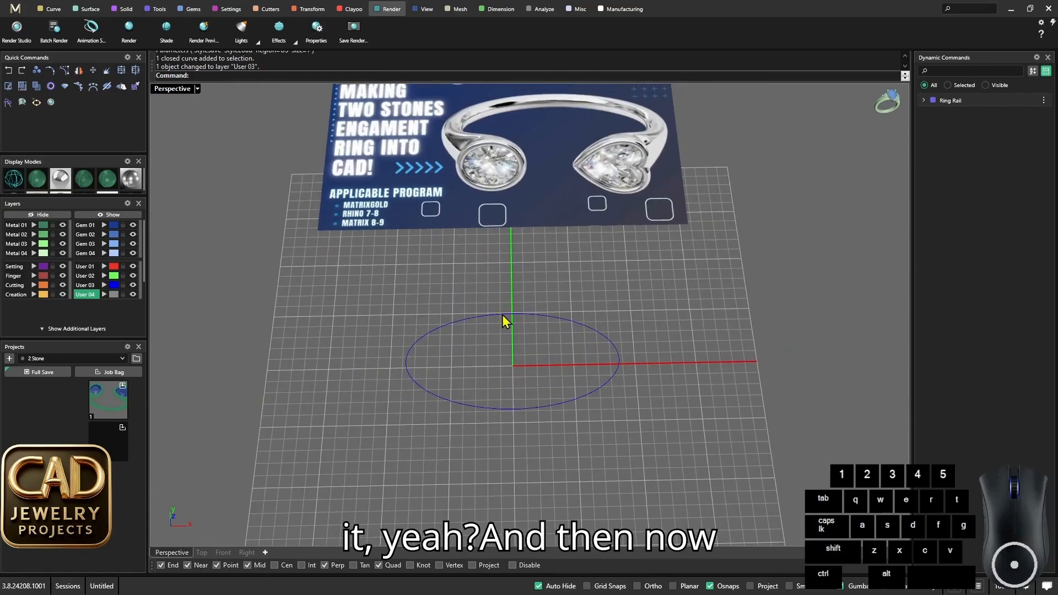
- Start a new gem with Diamond cut and Round shape at the ring rail's centre
right_click_drag(502, 272, 514, 219, "shift")
scroll(500, 193, "up", 2)
scroll(514, 220, "down", 4)
right_click_drag(515, 221, 515, 239, "shift")
scroll(500, 177, "up", 4)
scroll(501, 179, "down", 3)
scroll(512, 340, "up", 3)
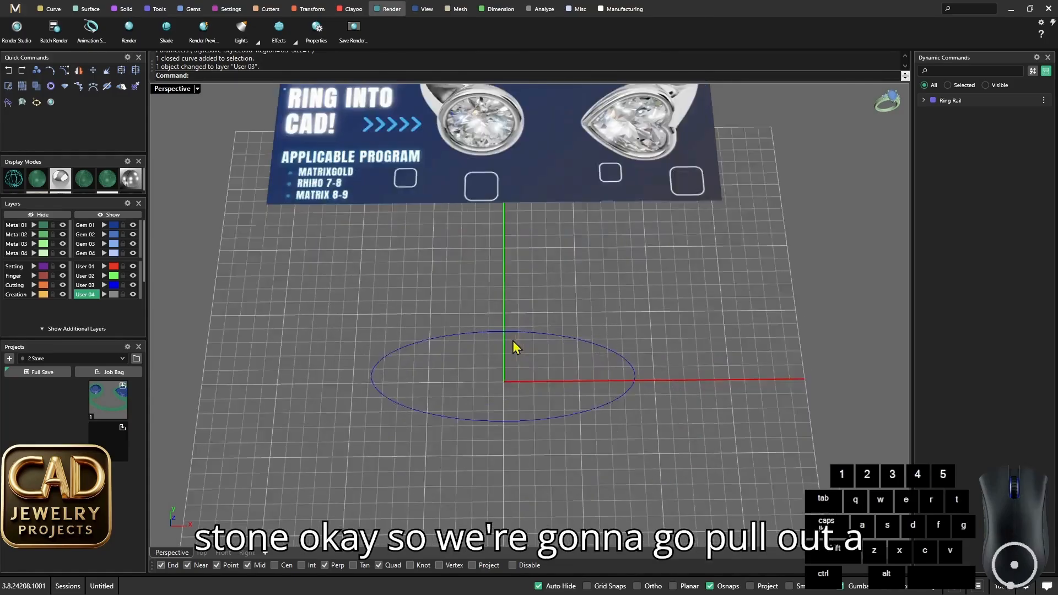
right_click_drag(512, 340, 515, 314, "shift")
left_click(66, 87)
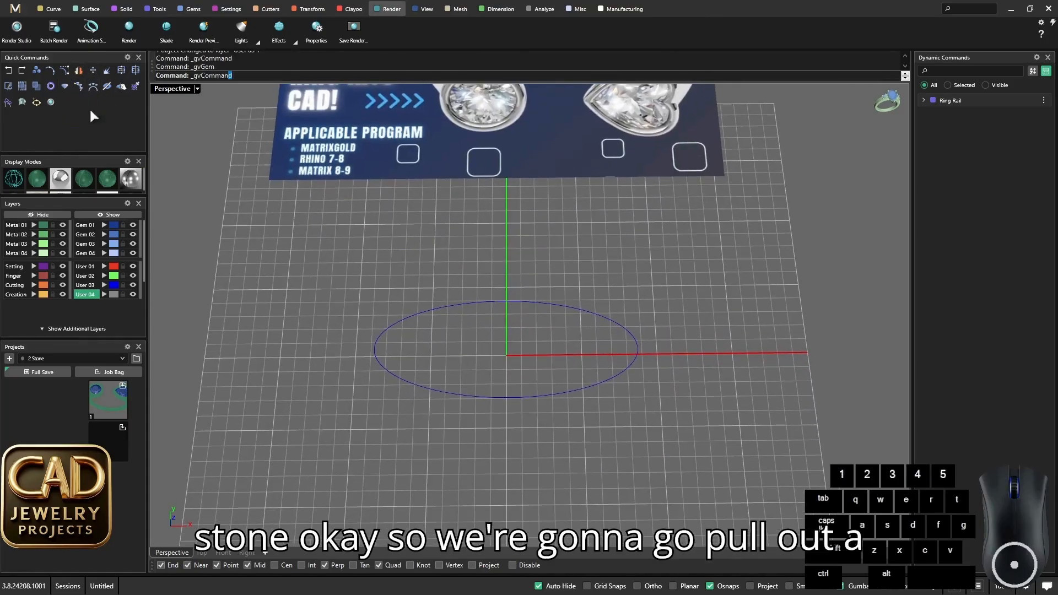
scroll(507, 382, "up", 2)
scroll(546, 339, "up", 1)
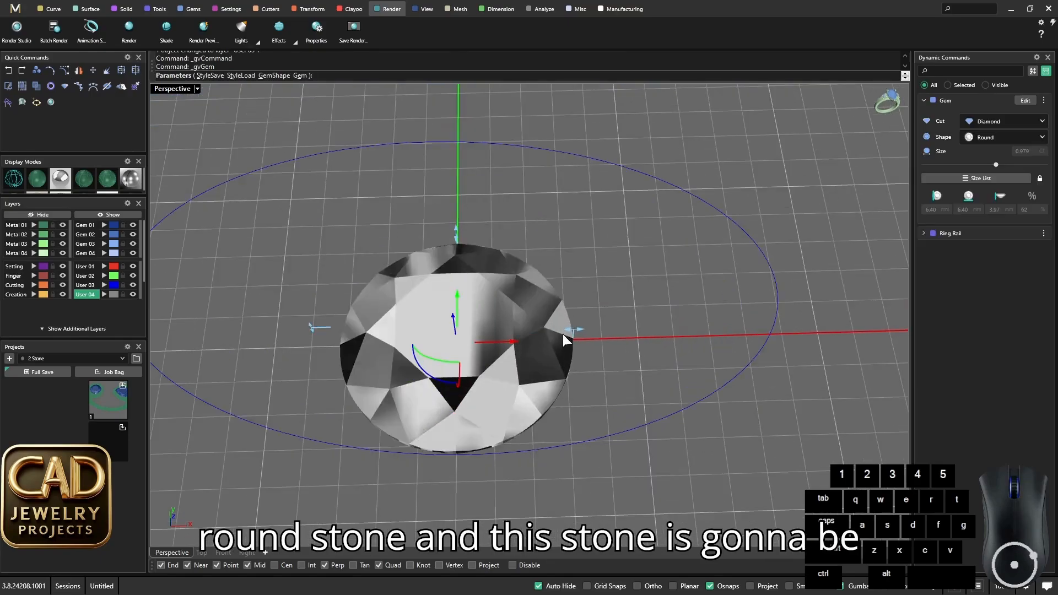
scroll(564, 328, "down", 4)
scroll(551, 331, "up", 2)
scroll(552, 303, "down", 2)
scroll(513, 238, "up", 3)
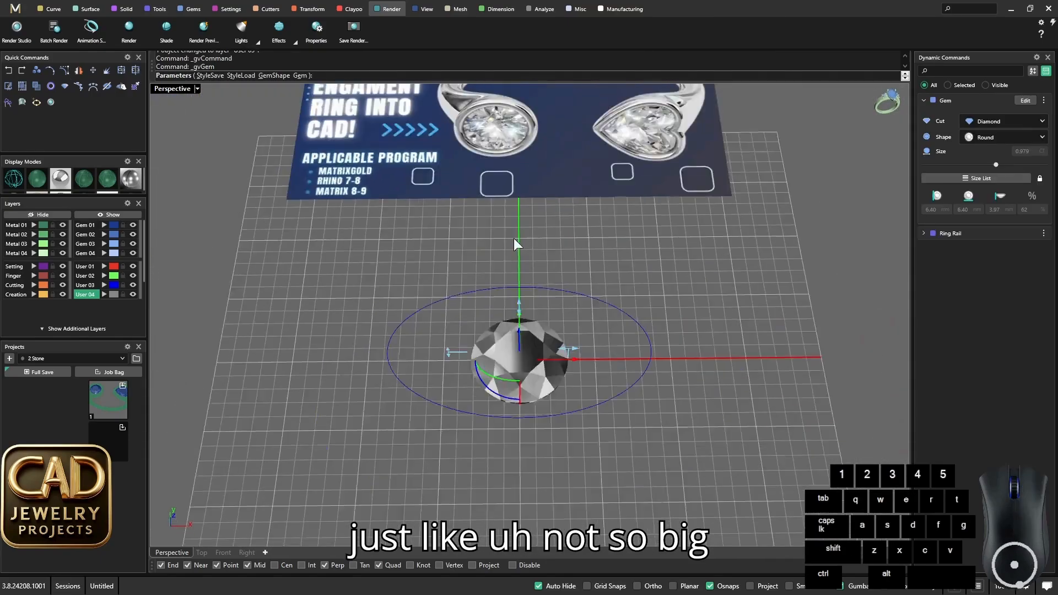
- Size the round diamond to 4.50 mm in diameter and accept the gem
scroll(495, 154, "down", 2)
scroll(537, 339, "up", 5)
right_click_drag(537, 336, 570, 312)
left_click_drag(612, 292, 580, 298)
scroll(536, 324, "down", 5)
scroll(524, 314, "up", 3)
mouse_move(536, 331)
right_mouse_down()
mouse_move(524, 297)
mouse_move(514, 405)
mouse_move(517, 391)
mouse_move(585, 344)
mouse_move(544, 319)
mouse_move(538, 344)
mouse_move(539, 332)
right_mouse_up()
scroll(518, 384, "down", 2)
scroll(544, 320, "down", 4)
scroll(538, 345, "up", 6)
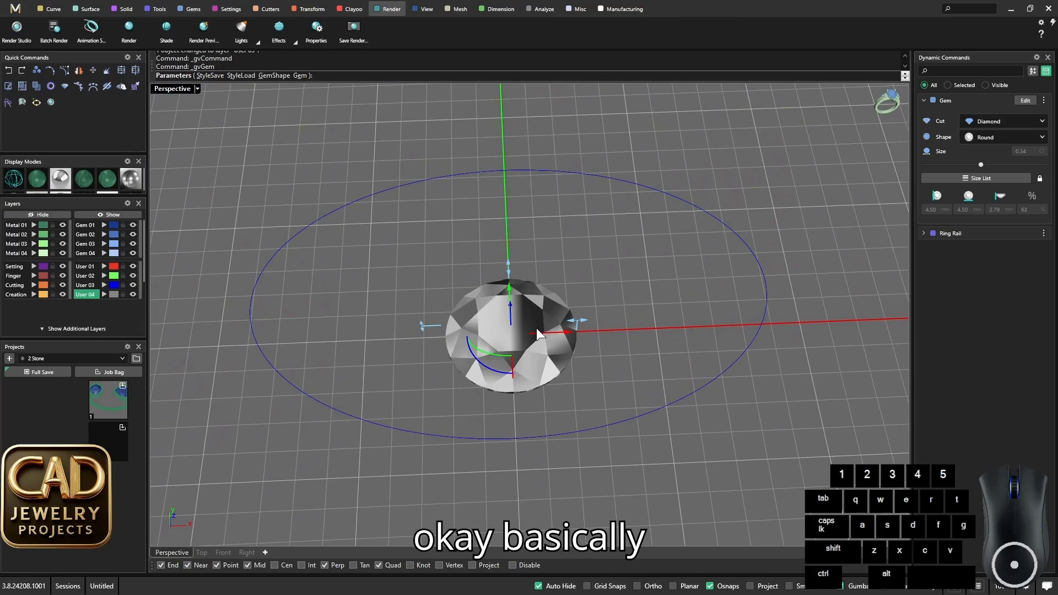
scroll(541, 329, "up", 2)
scroll(580, 333, "down", 5)
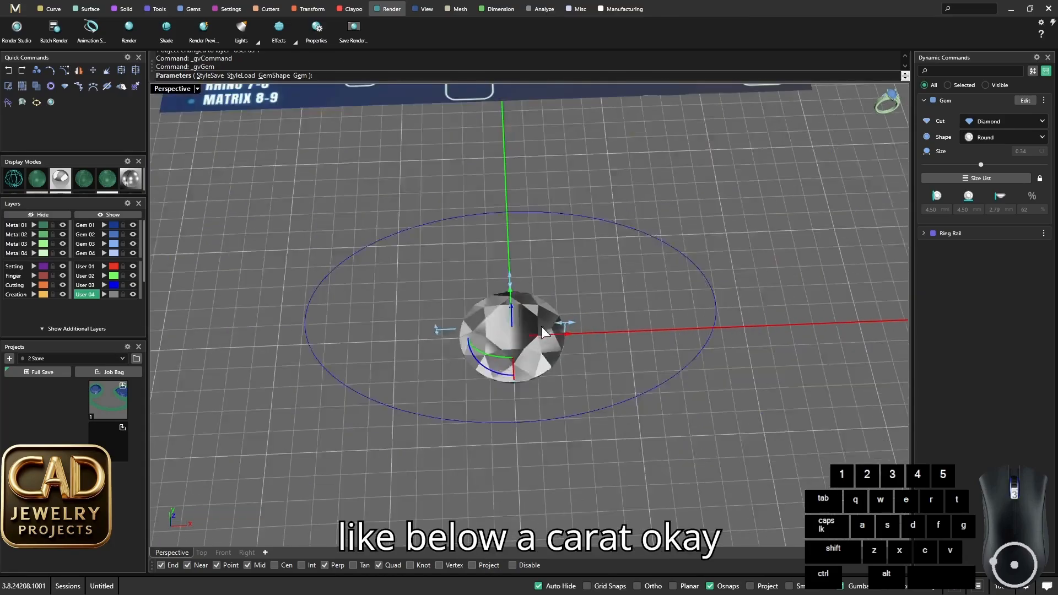
scroll(544, 317, "up", 3)
right_click_drag(538, 335, 540, 307)
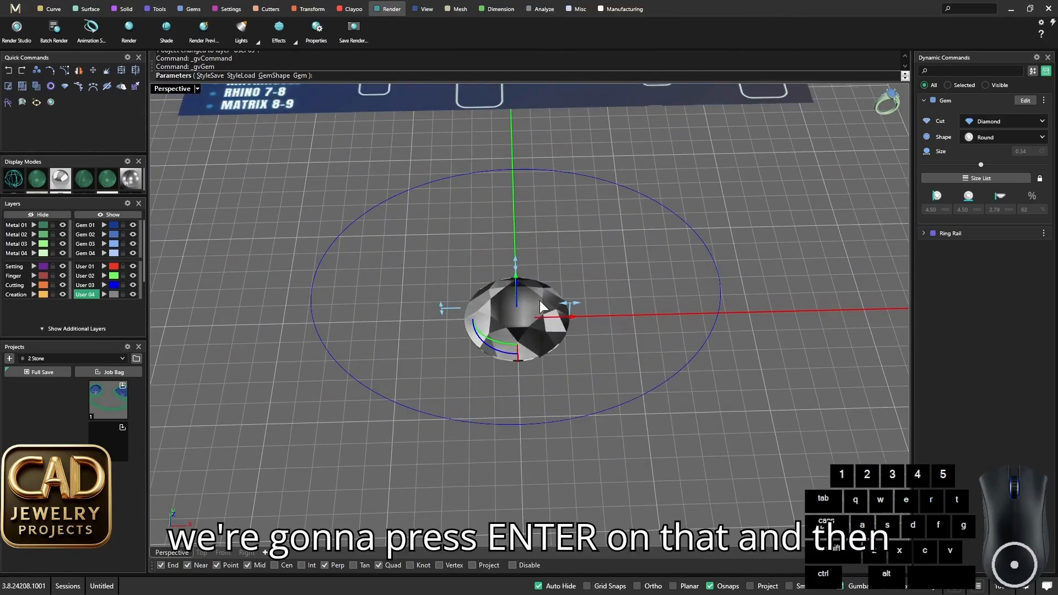
key("Return")
- In the Front view, move the round gem straight up until its culet touches the top of the ring rail
left_click(532, 310)
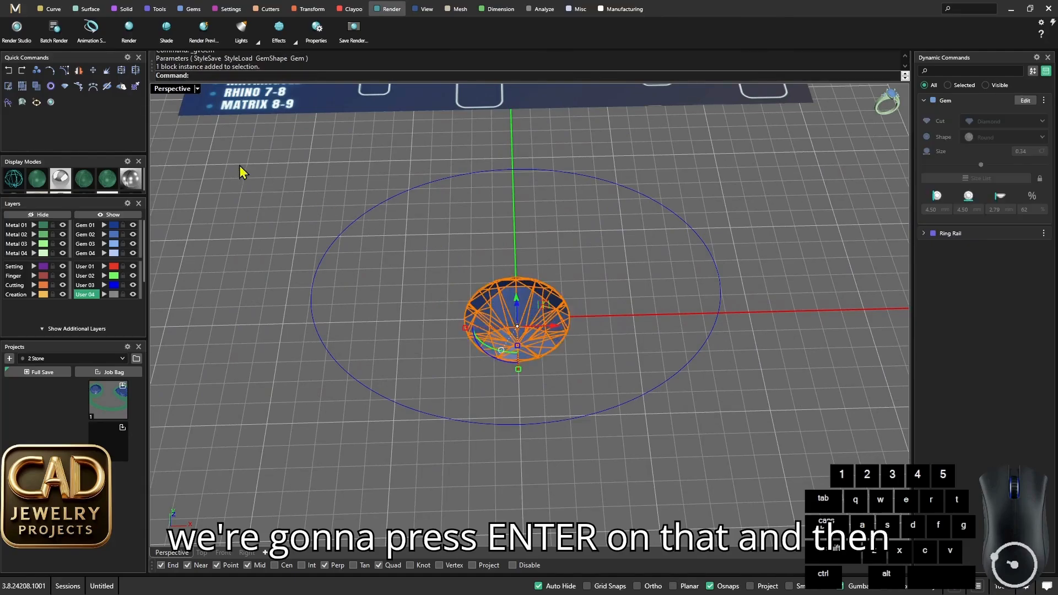
double_click(171, 89)
double_click(171, 324)
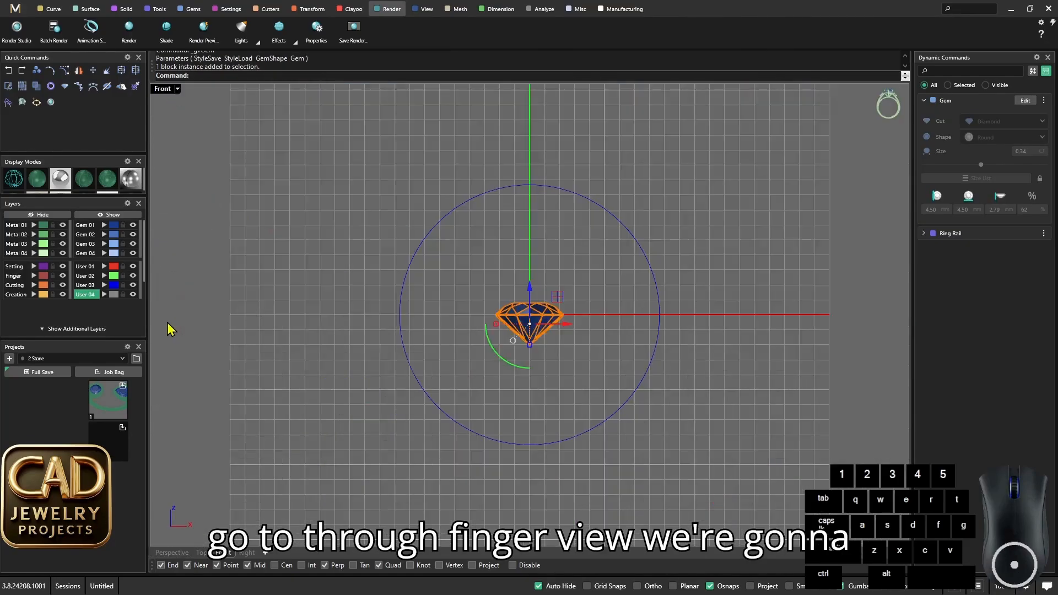
left_click_drag(527, 363, 545, 204)
scroll(539, 245, "up", 5)
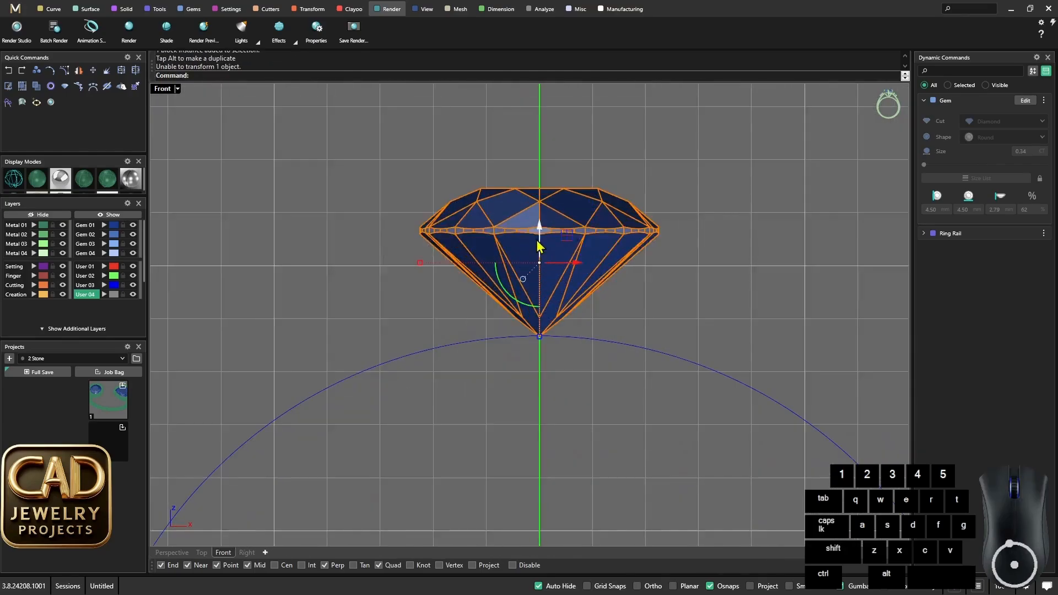
- Raise the round gem a further 1 mm vertically above the ring rail
left_click(437, 288)
left_click(538, 227)
left_click(539, 226)
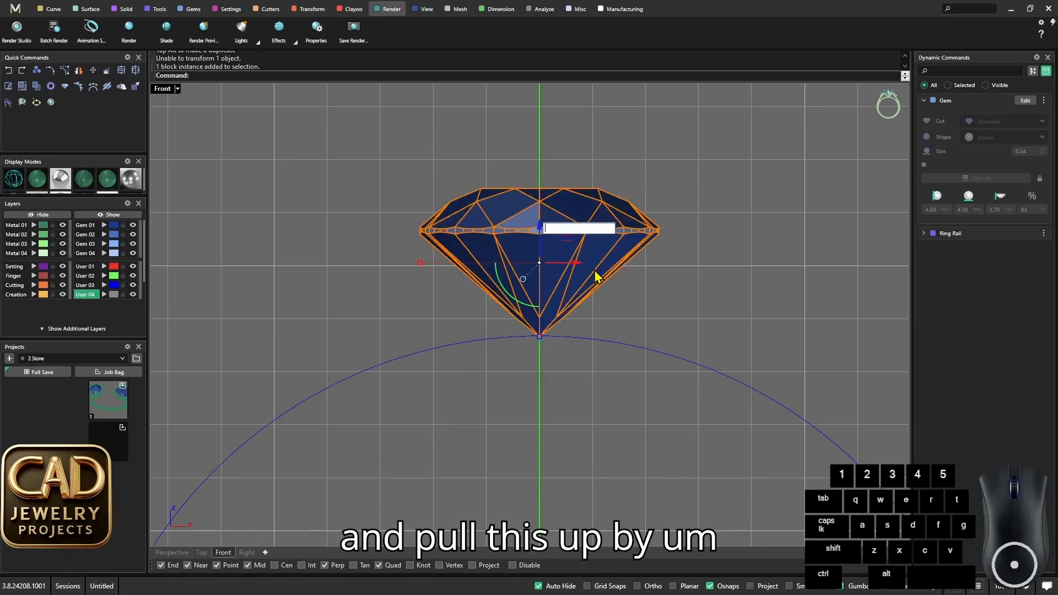
key("Return")
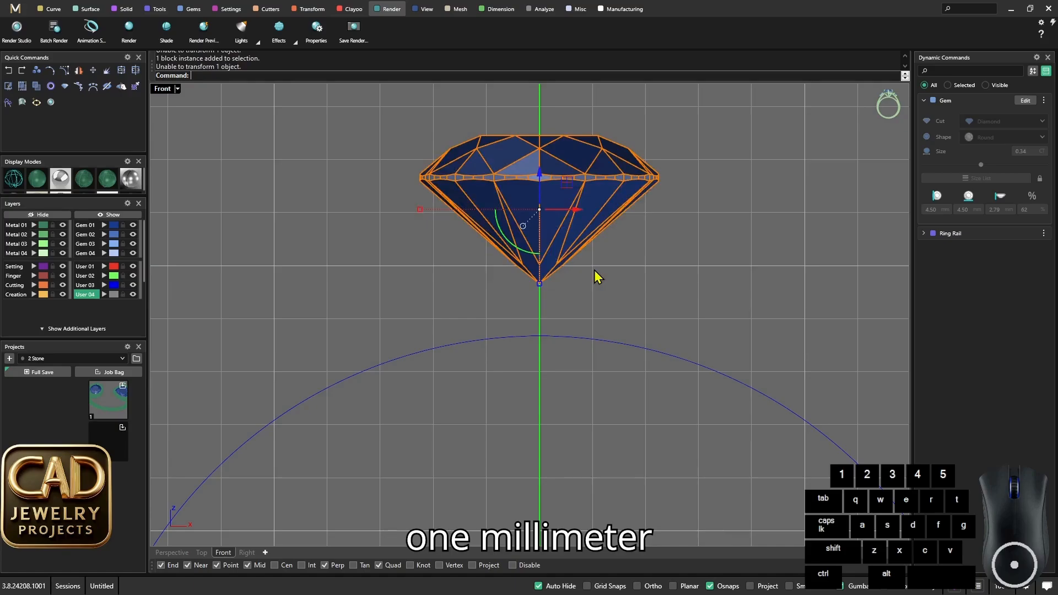
- Try to move the round gem 5 mm in the positive X direction, and undo the move
scroll(485, 246, "down", 10)
right_click_drag(506, 258, 598, 262)
scroll(549, 251, "up", 2)
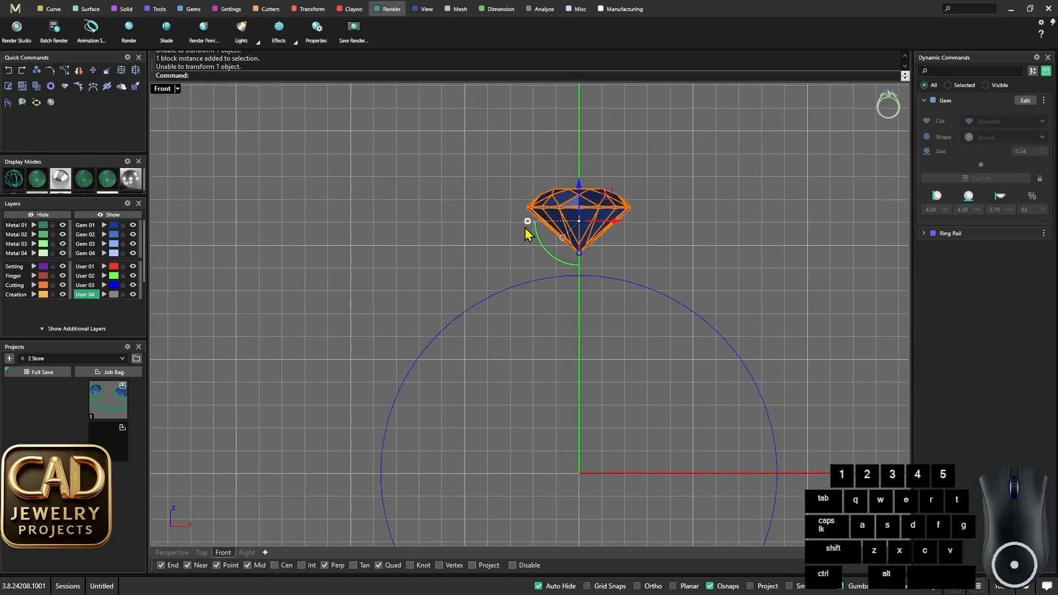
scroll(529, 229, "down", 3)
scroll(545, 231, "up", 1)
scroll(550, 232, "up", 3)
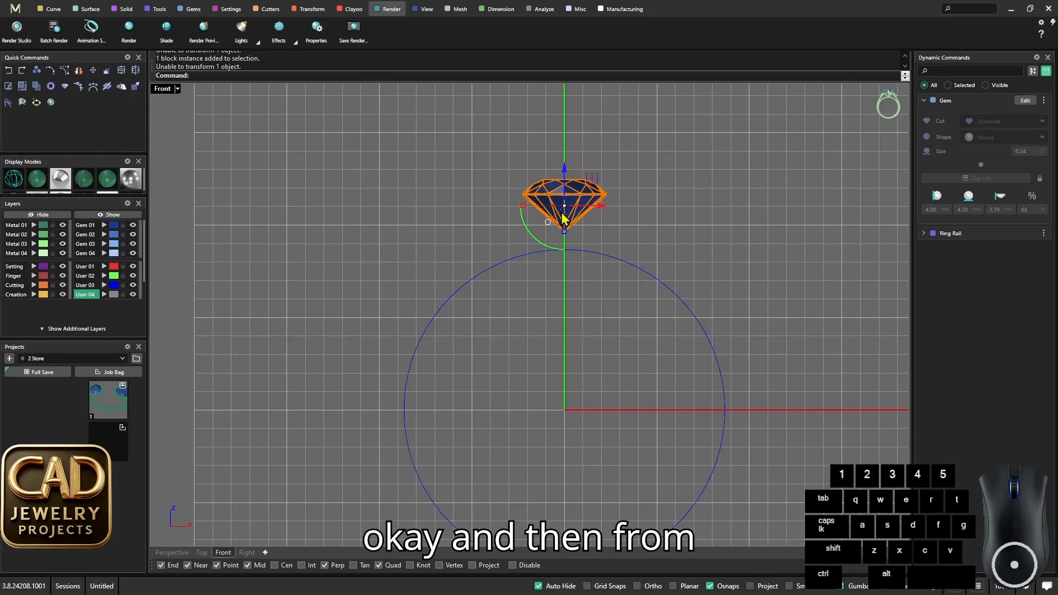
left_click(601, 207)
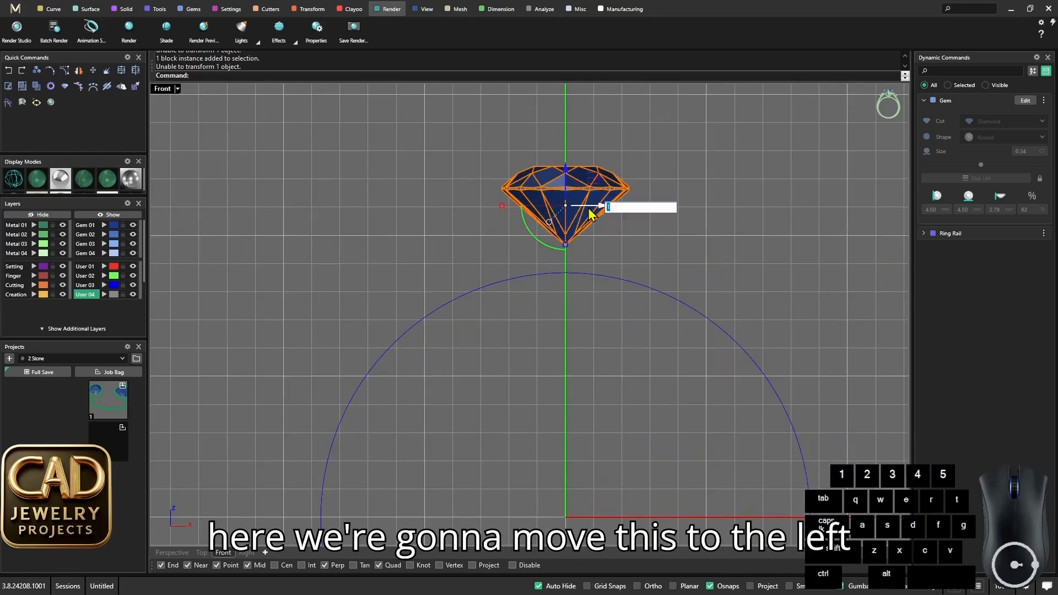
scroll(589, 215, "up", 2)
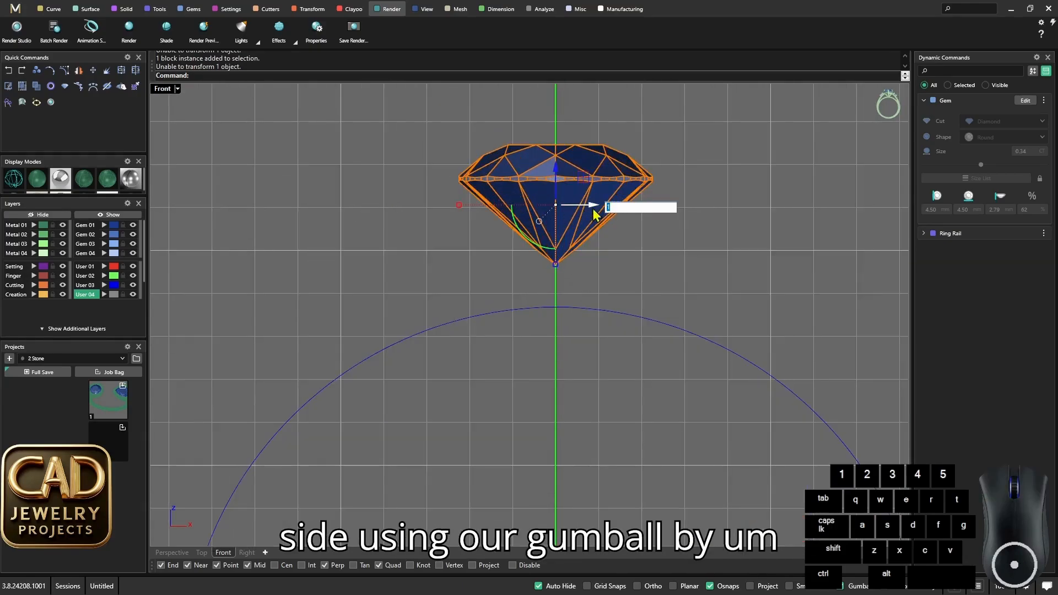
key("Return")
key("ctrl+z")
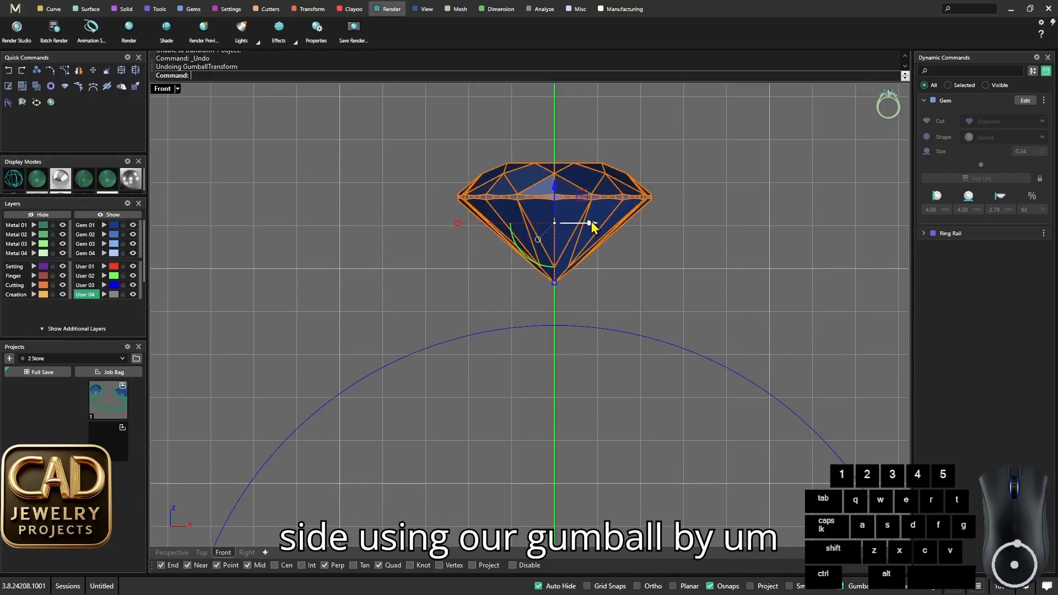
left_click(588, 223)
type("5")
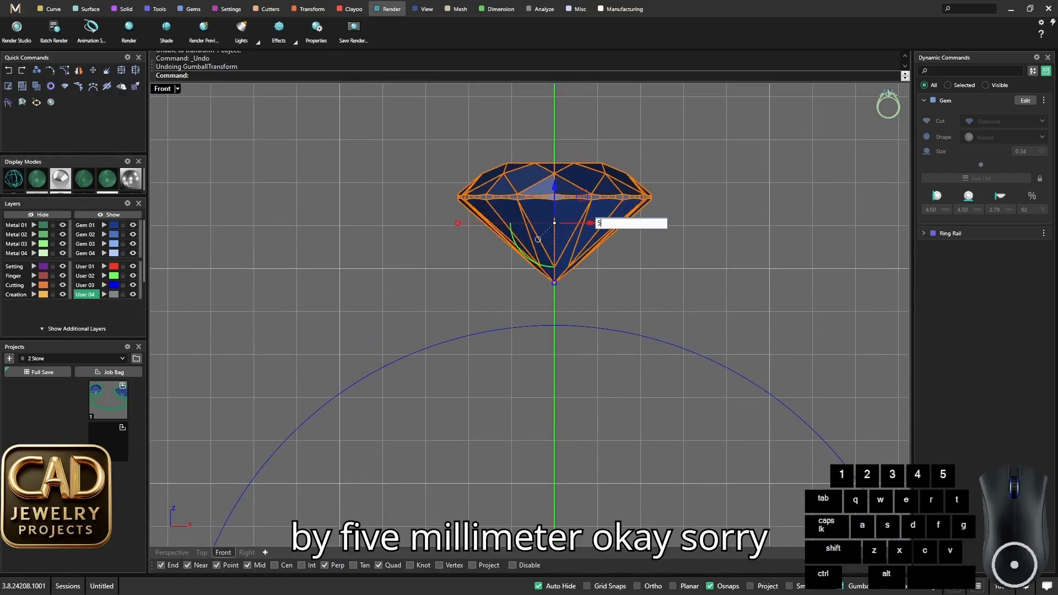
key("Return")
key("ctrl+z")
- Move the round gem -5 mm along the X axis and deselect it
left_click(589, 223)
type("-5")
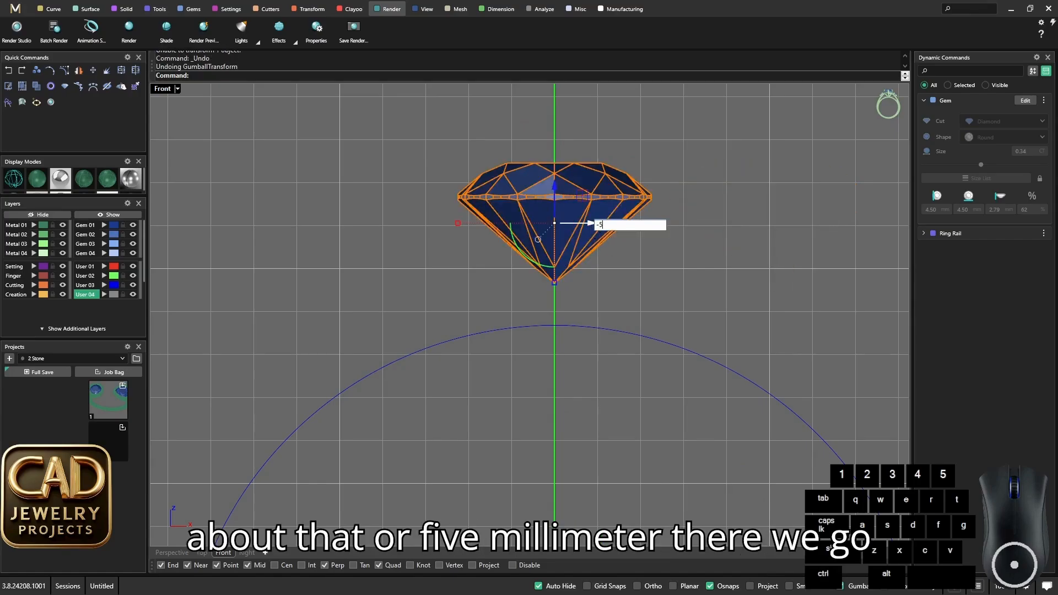
key("Return")
scroll(589, 222, "down", 5)
left_click(498, 283)
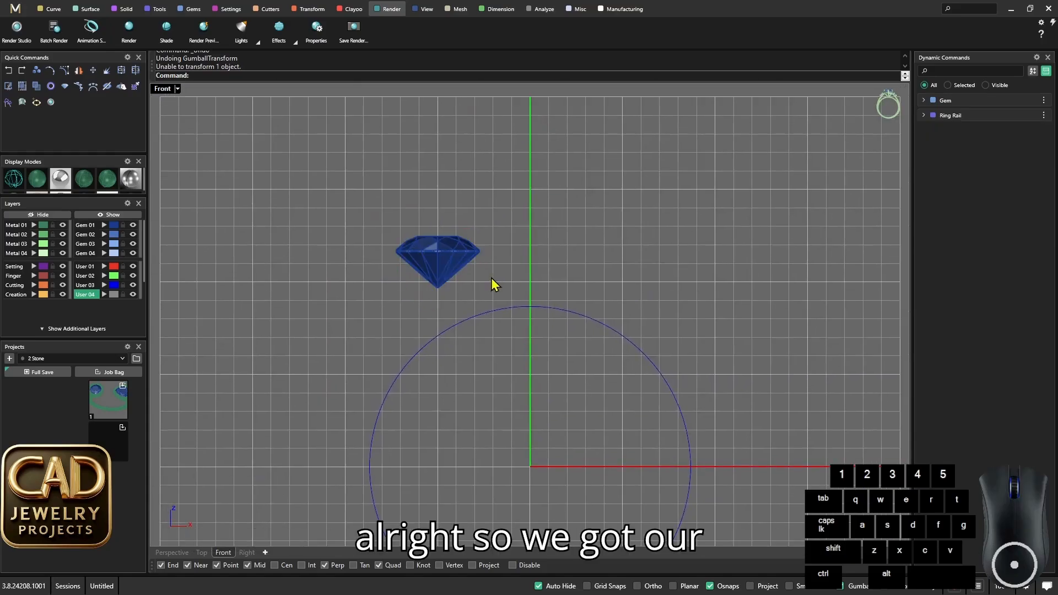
scroll(492, 283, "up", 4)
- Maximize the Perspective view and frame the heart-shaped stone in the reference image
double_click(166, 89)
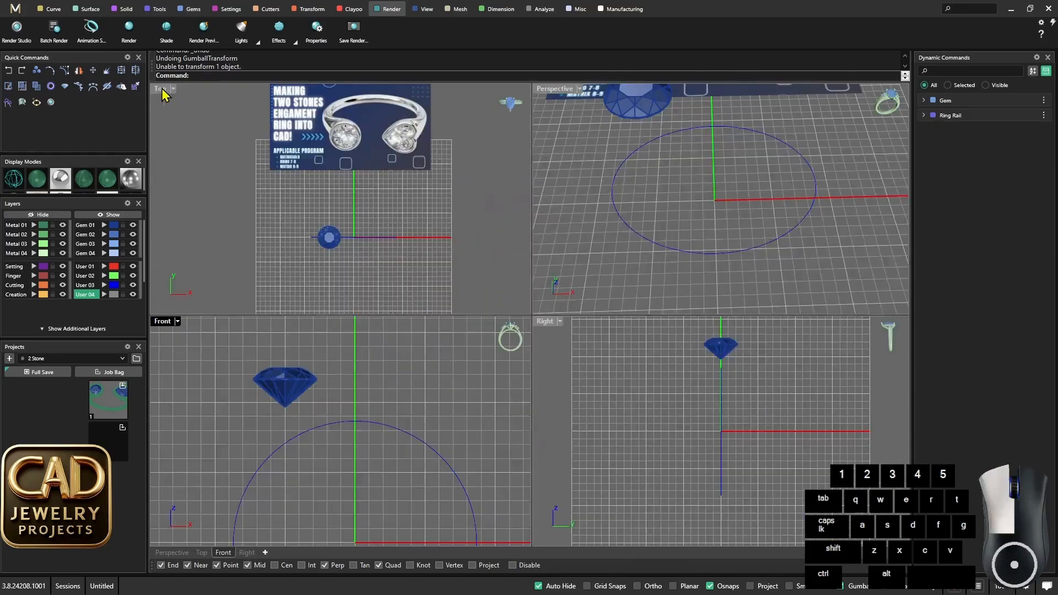
left_click(566, 97)
double_click(565, 97)
right_click_drag(567, 95, 579, 227)
scroll(602, 207, "up", 5)
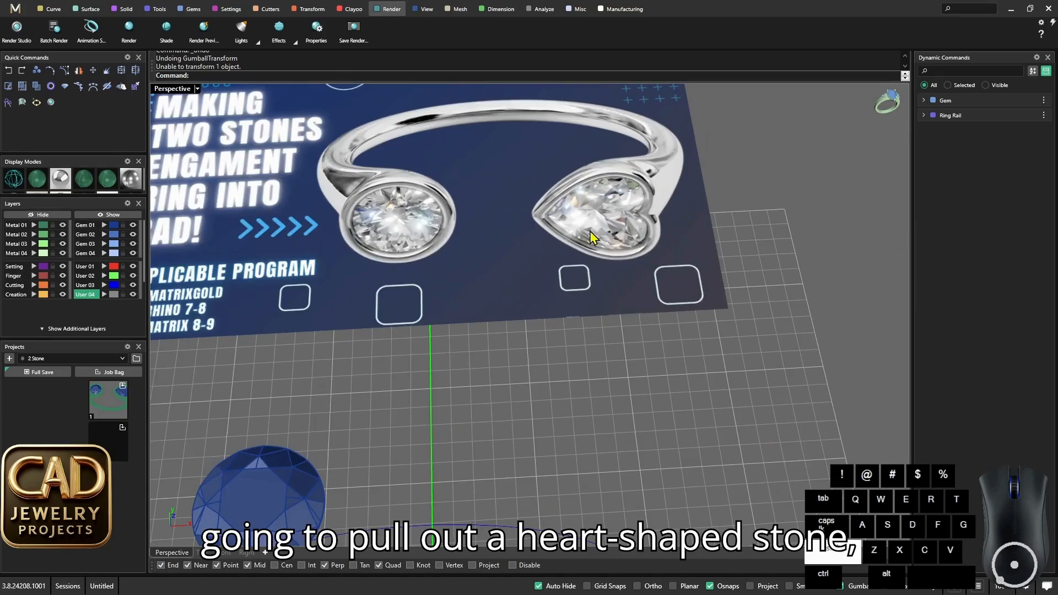
- Add a second diamond gem at the ring's centre and set its shape to Heart
scroll(587, 243, "down", 3)
right_click_drag(578, 291, 585, 247, "shift")
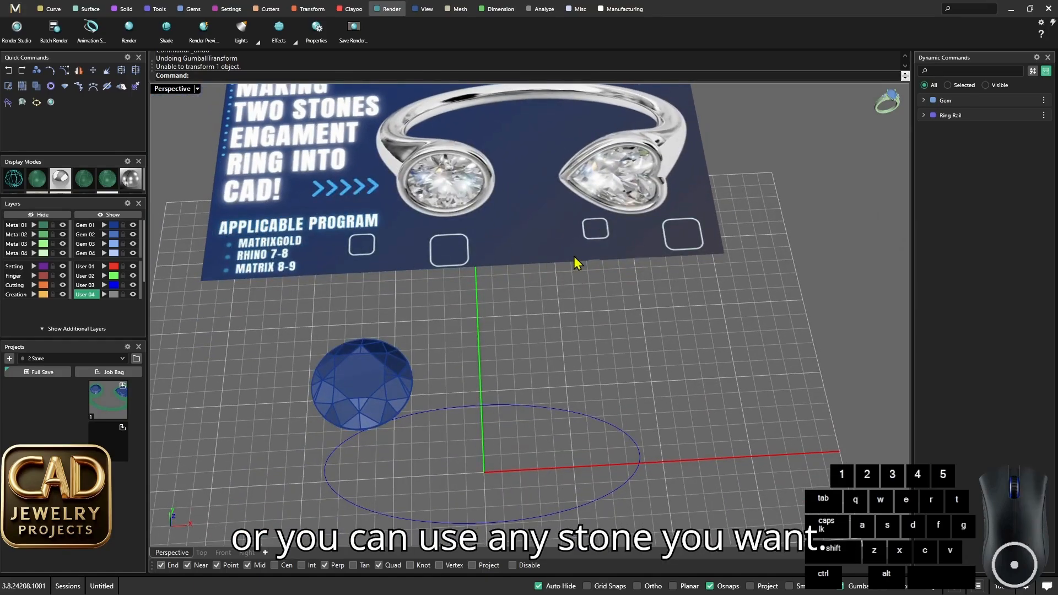
scroll(554, 260, "down", 2)
right_click_drag(532, 296, 538, 277, "shift")
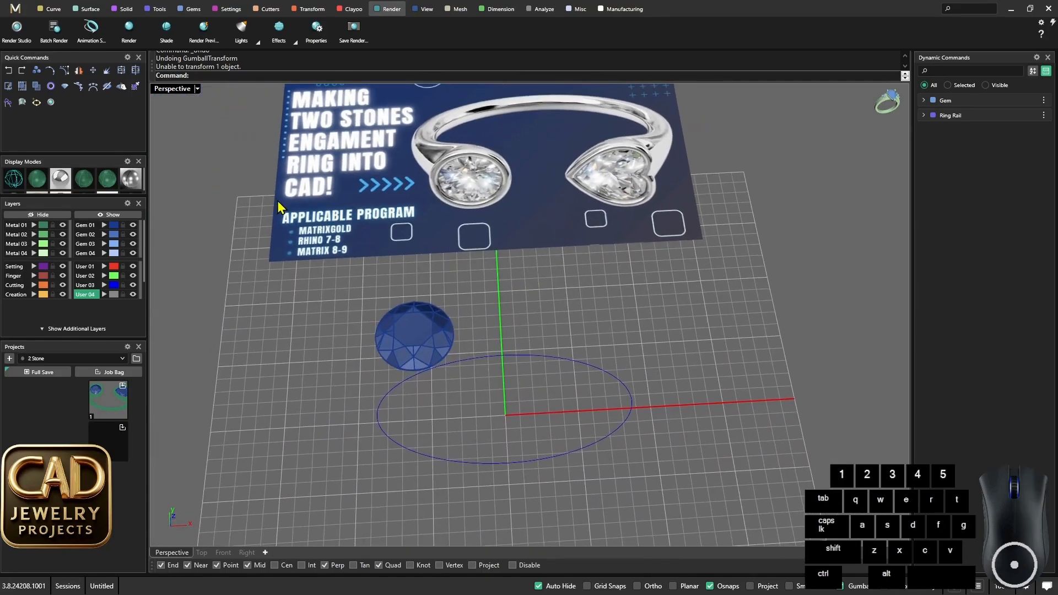
left_click(66, 89)
right_click_drag(553, 357, 563, 295, "shift")
scroll(567, 318, "up", 2)
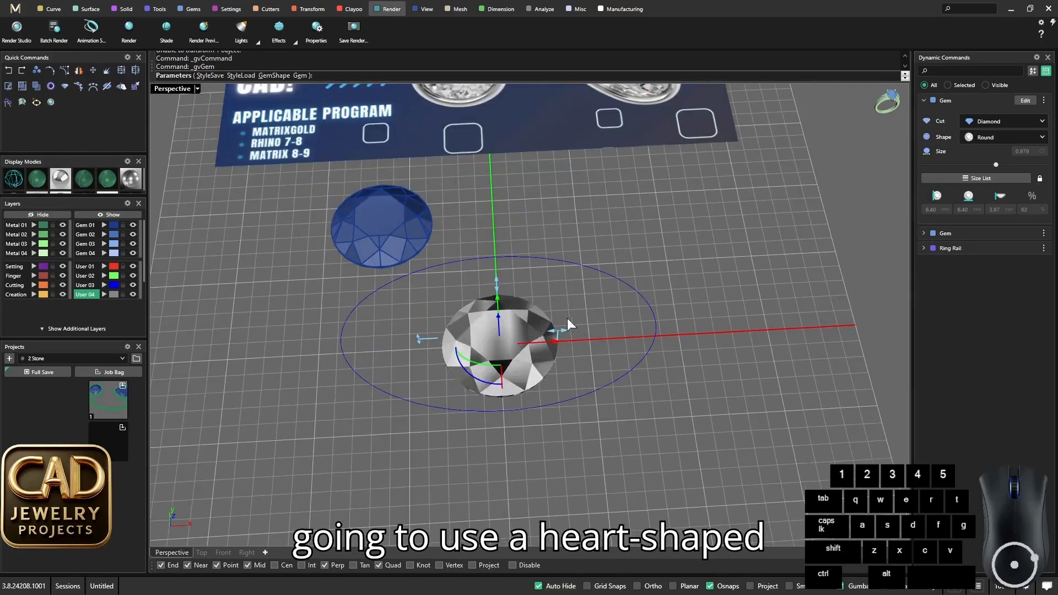
left_click(1016, 137)
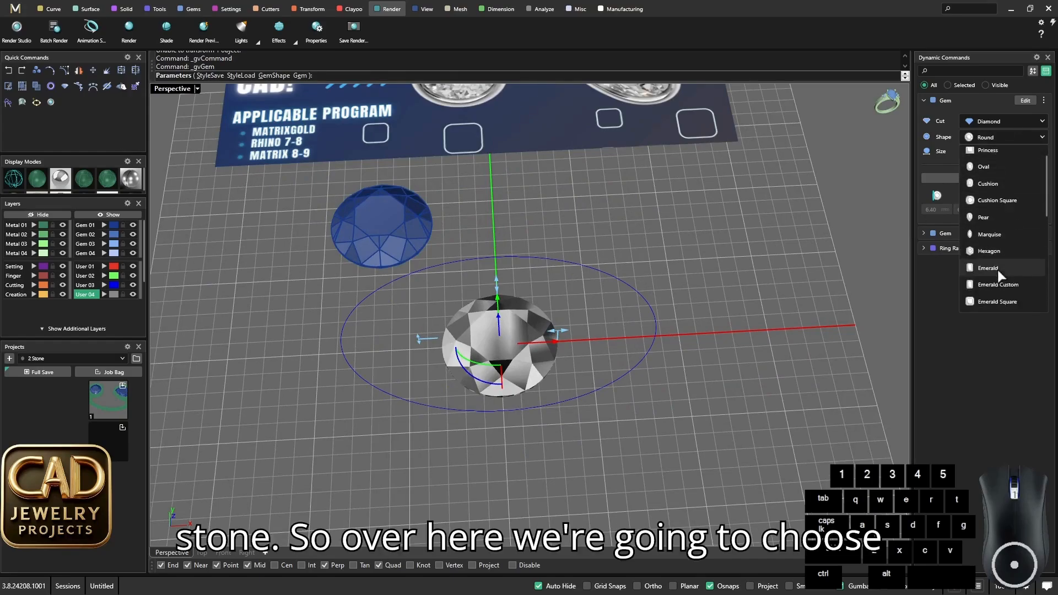
scroll(996, 267, "down", 3)
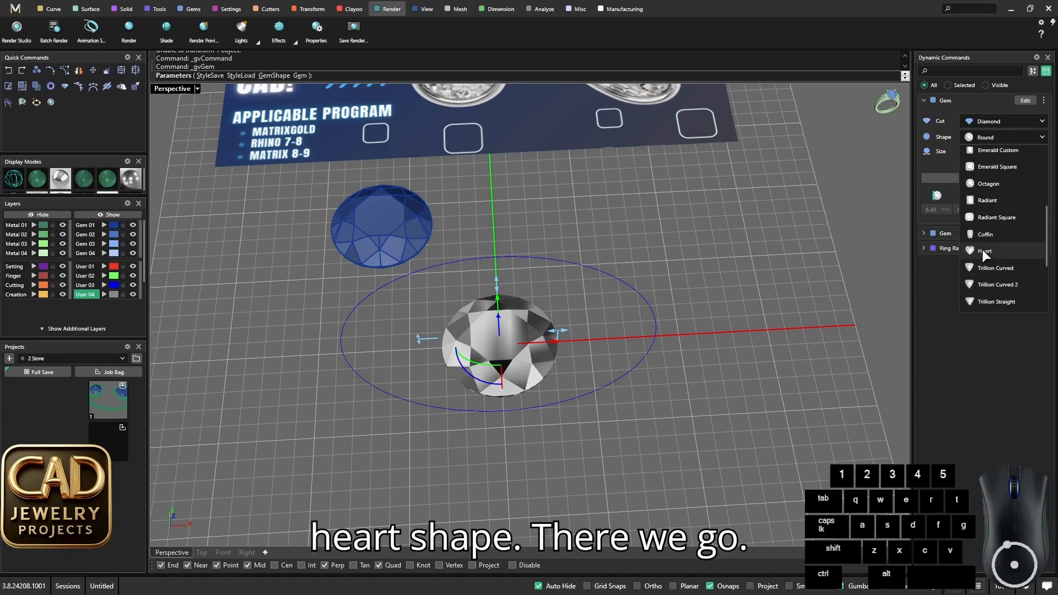
left_click(982, 251)
- Resize the heart gem to 4.25 x 4.25 mm and finish creating it
scroll(594, 314, "up", 5)
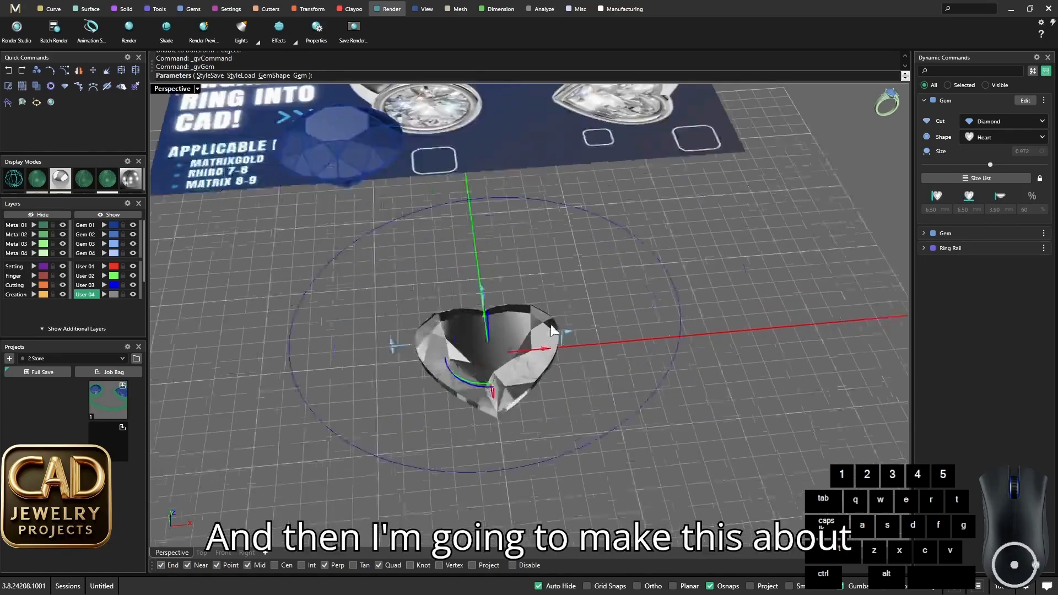
left_click_drag(563, 344, 533, 351)
scroll(527, 345, "down", 7)
right_click_drag(527, 364, 481, 330)
scroll(501, 367, "up", 4)
key("Return")
- Rotate the heart gem 90 degrees so its point faces the round stone's side
left_click(519, 310)
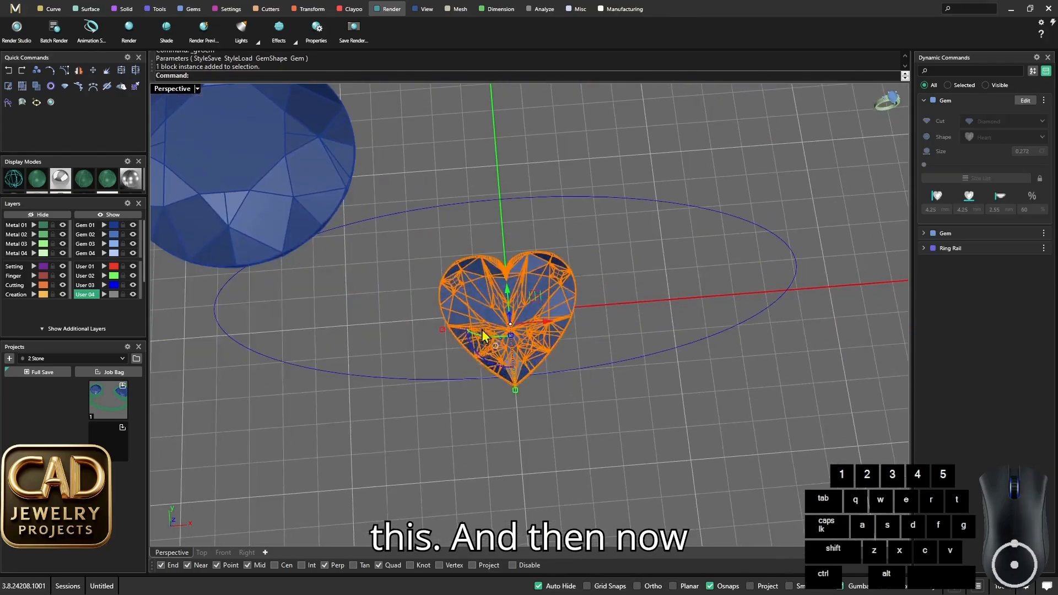
left_click_drag(482, 359, 399, 259)
right_click_drag(400, 259, 571, 355)
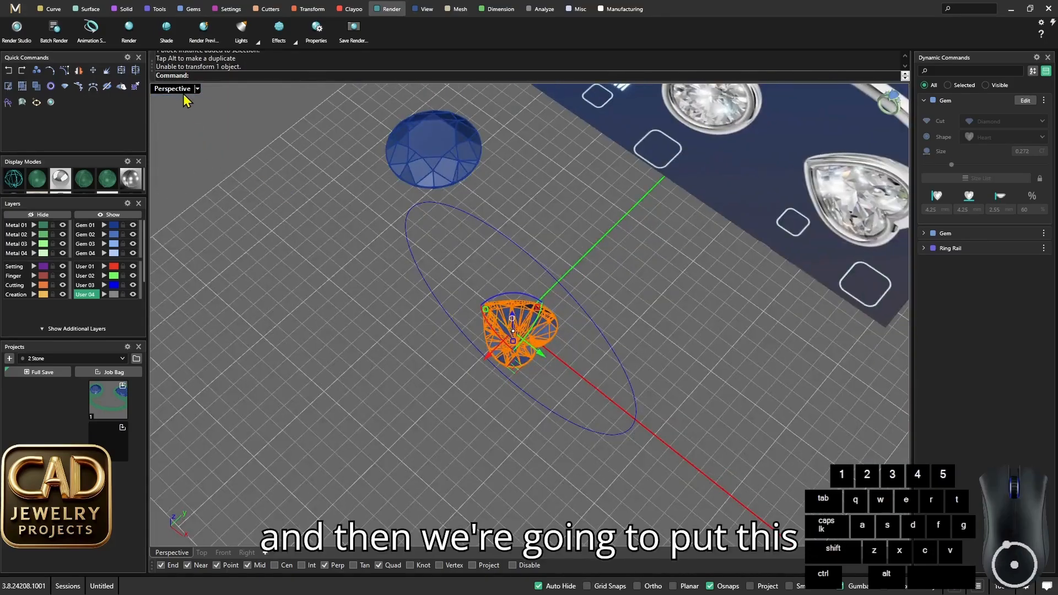
- In the Top view, shift the heart gem about 0.21 mm to centre it on the X axis
double_click(174, 89)
double_click(166, 88)
scroll(548, 412, "up", 8)
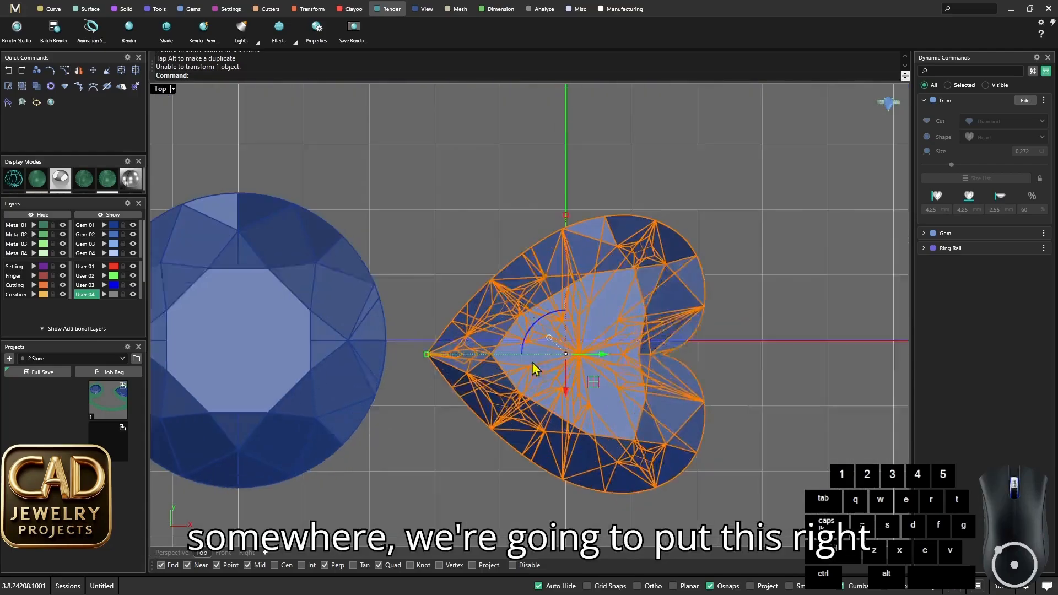
scroll(553, 314, "down", 3)
scroll(521, 366, "up", 2)
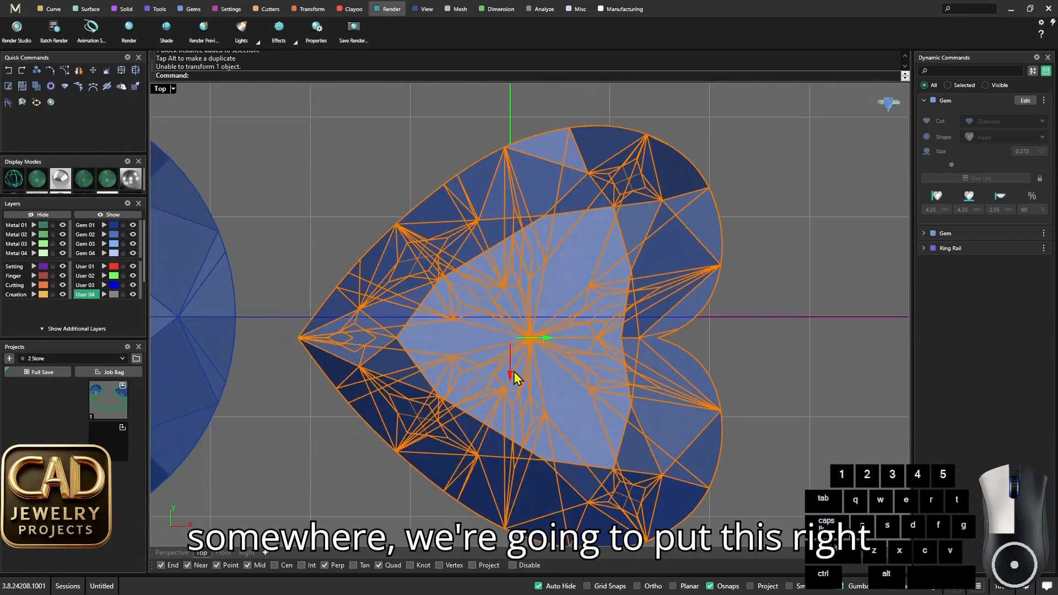
left_click_drag(515, 371, 535, 350)
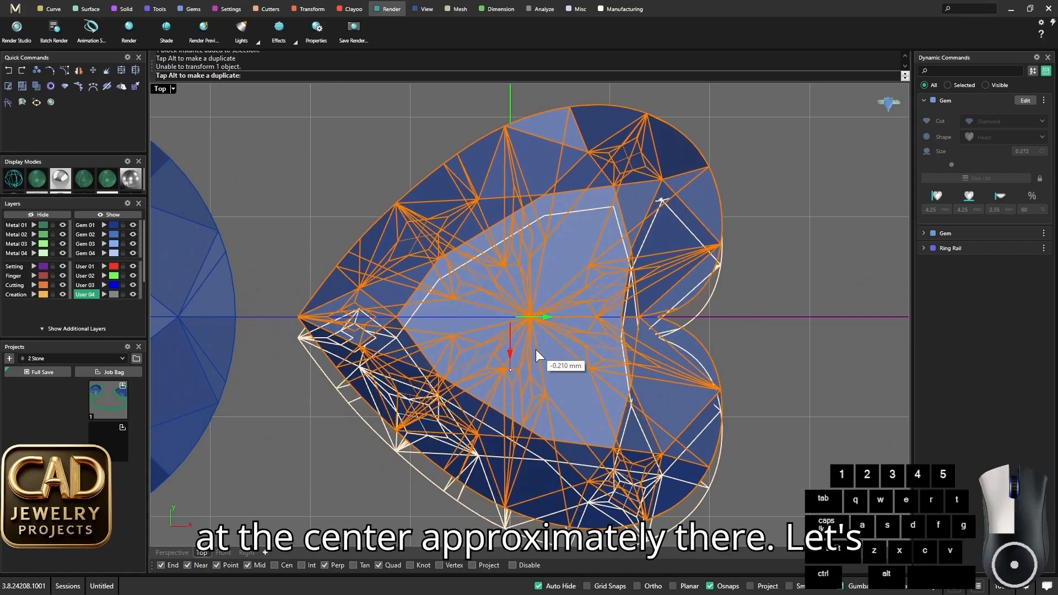
scroll(535, 350, "down", 3)
- In the Front view, raise the heart gem above the ring rail to about the round stone's height
double_click(165, 93)
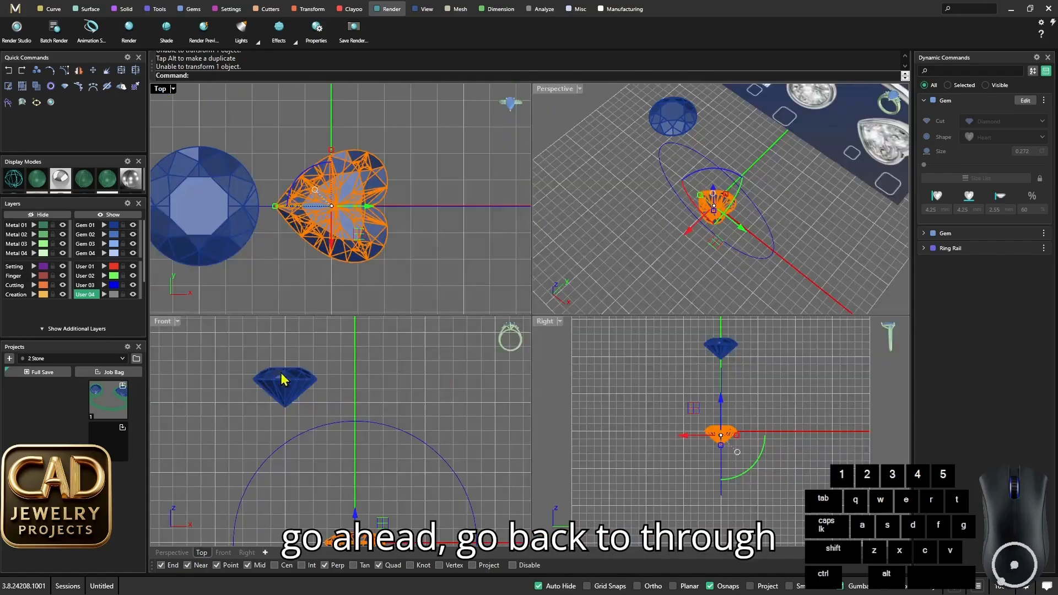
double_click(163, 321)
scroll(512, 349, "down", 3)
scroll(548, 359, "up", 2)
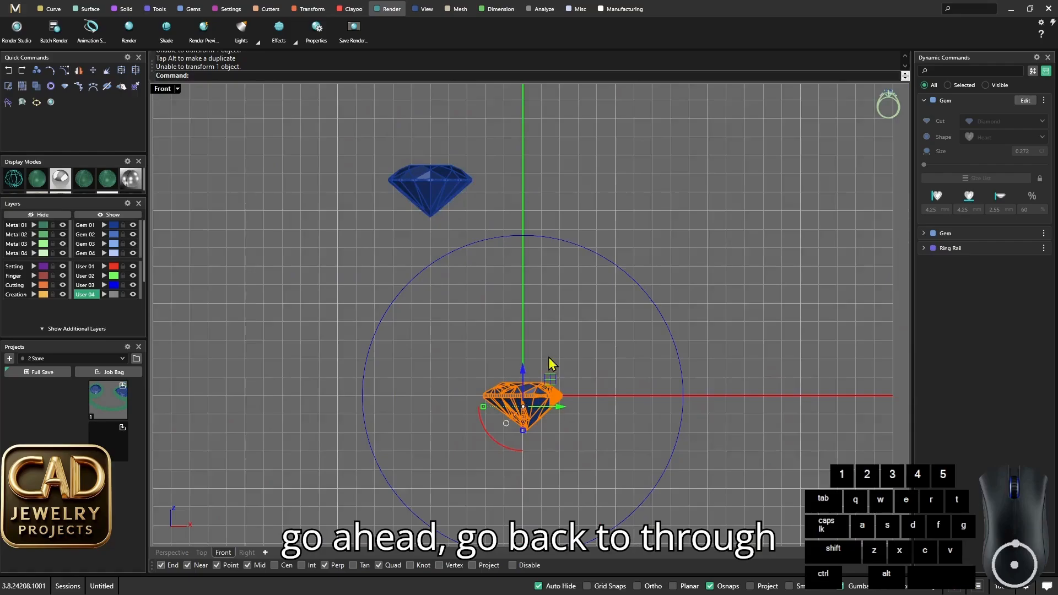
right_click_drag(550, 317, 548, 361)
left_click_drag(520, 381, 531, 175)
scroll(455, 201, "up", 3)
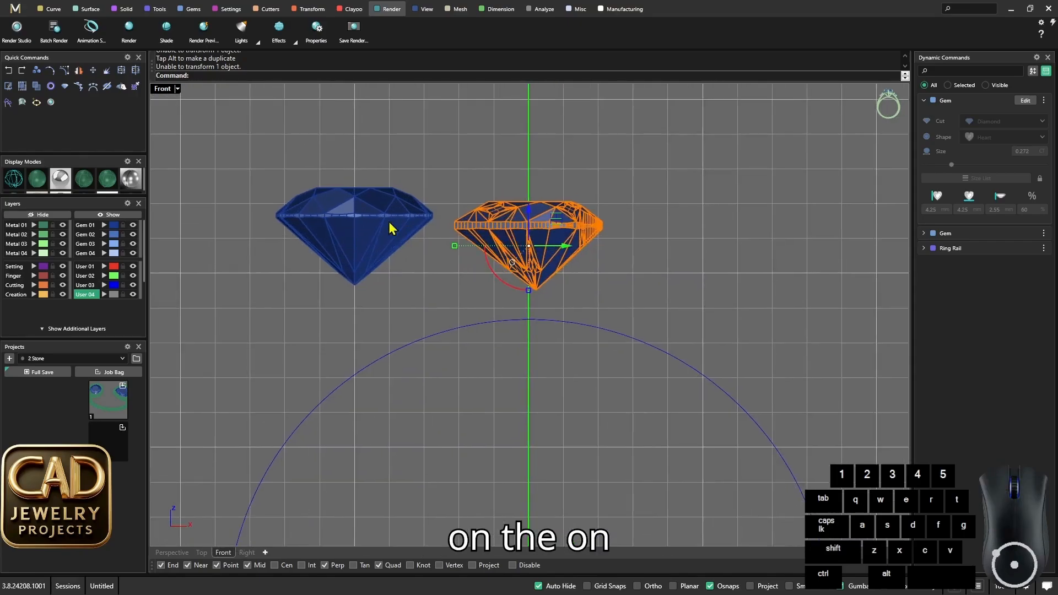
scroll(484, 229, "up", 1)
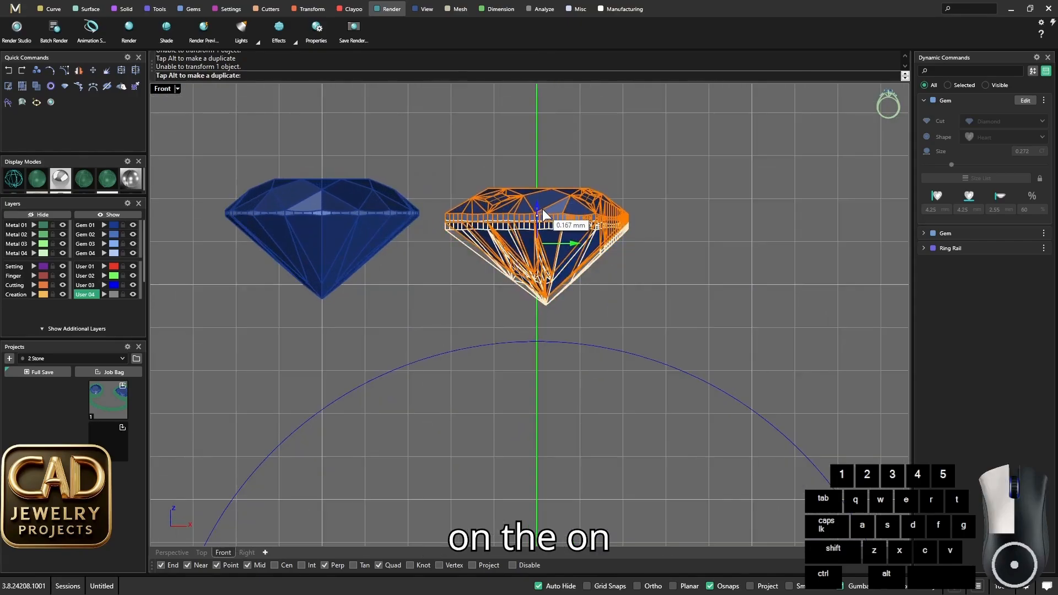
right_click_drag(492, 270, 493, 250)
scroll(521, 265, "down", 4)
scroll(544, 281, "up", 6)
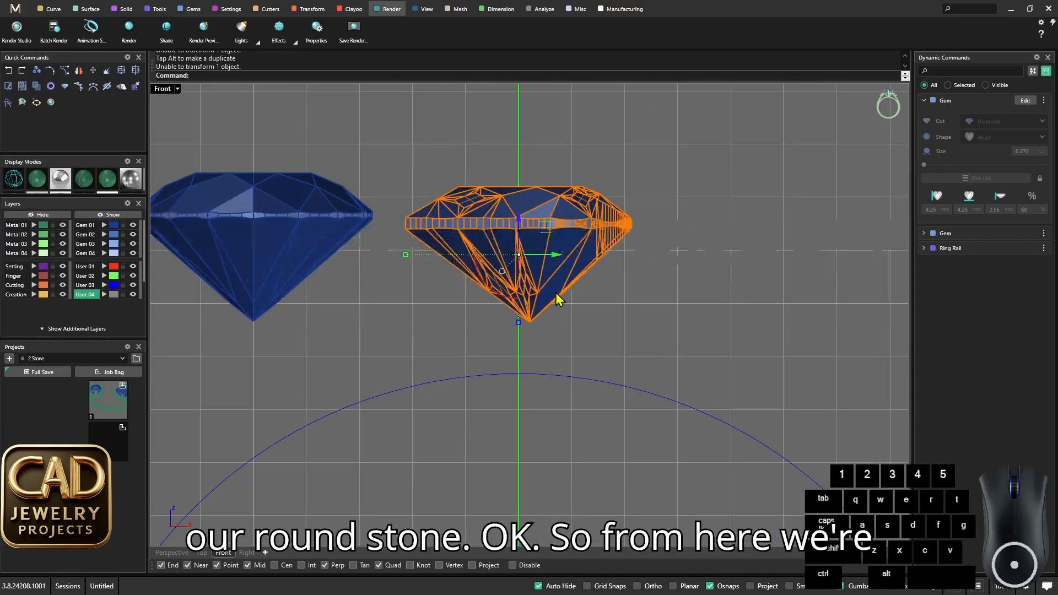
- Move the heart gem 5 mm along the positive X axis and deselect it
left_click(558, 254)
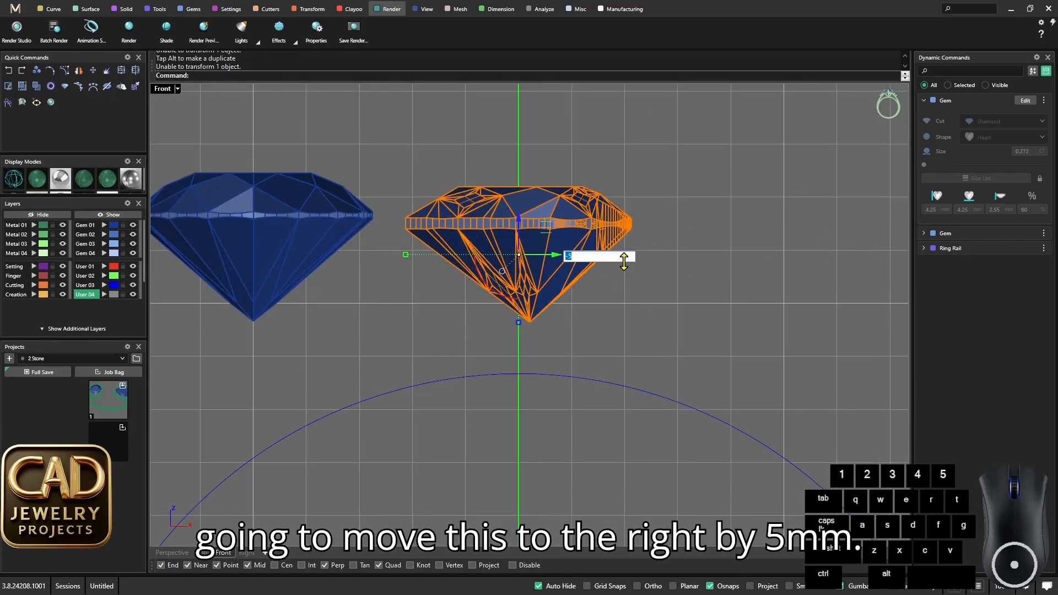
key("Return")
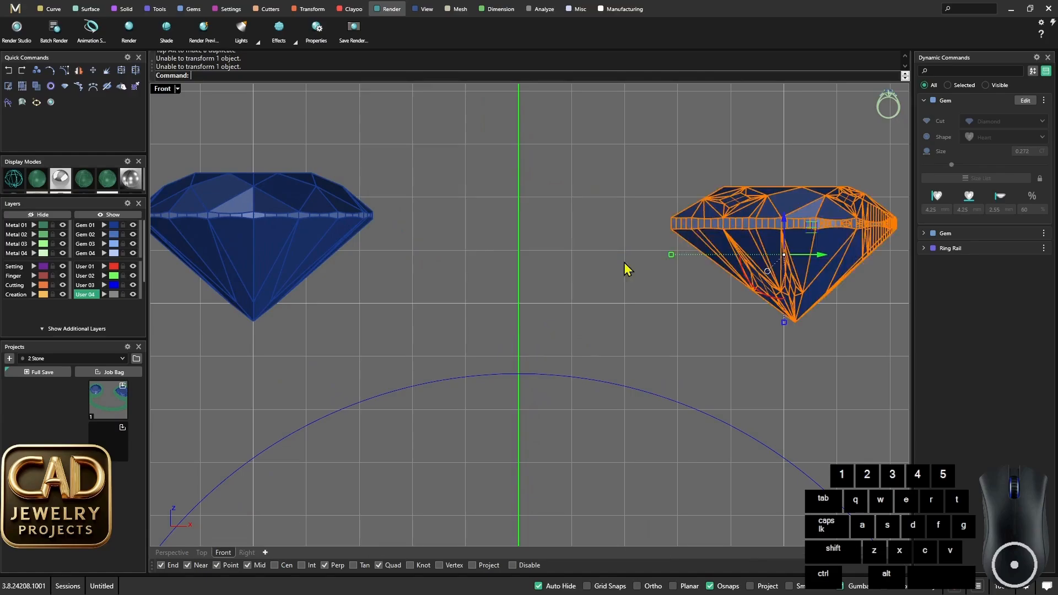
scroll(424, 246, "down", 3)
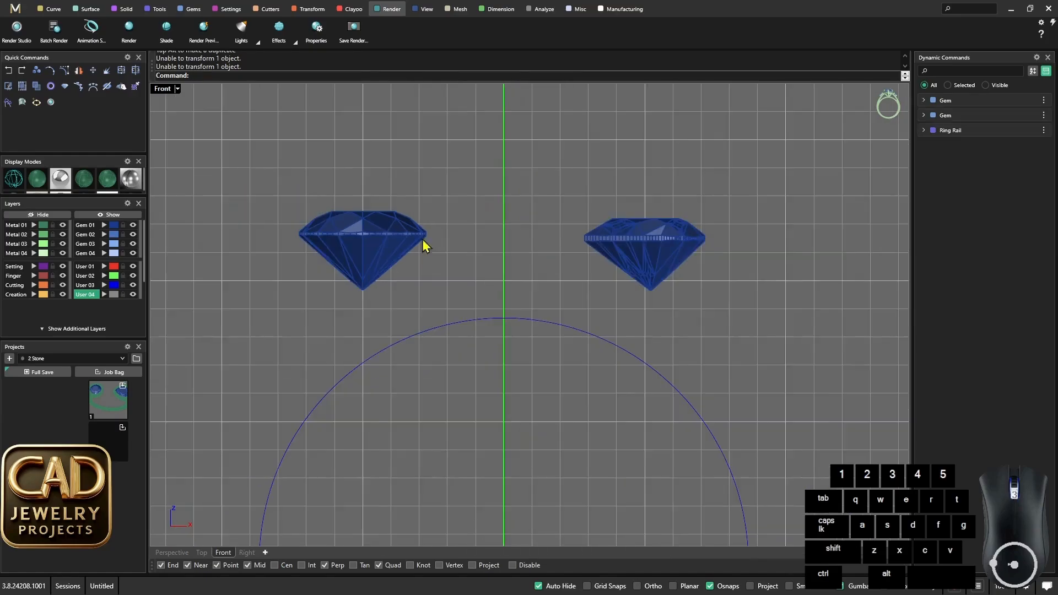
- In the Perspective view, select both gems and the ring rail and save them as a new version in the 2 Stone project
double_click(169, 94)
double_click(558, 93)
right_click_drag(457, 287, 551, 341)
scroll(555, 326, "down", 6)
left_click_drag(666, 439, 417, 234)
scroll(496, 340, "up", 4)
left_click(392, 383)
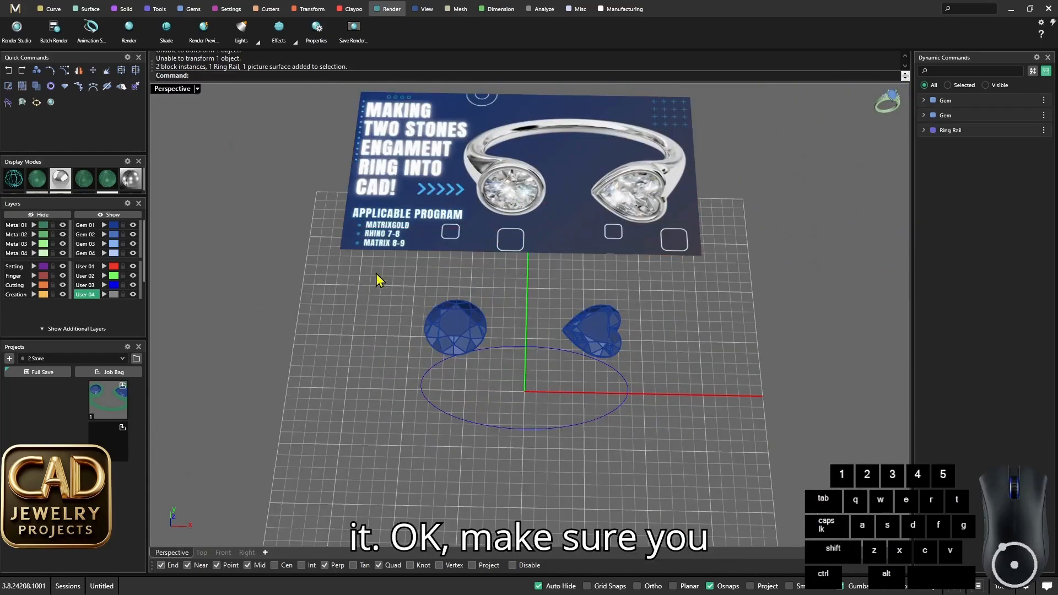
left_click_drag(376, 273, 642, 453)
scroll(455, 392, "up", 4)
left_click(123, 428)
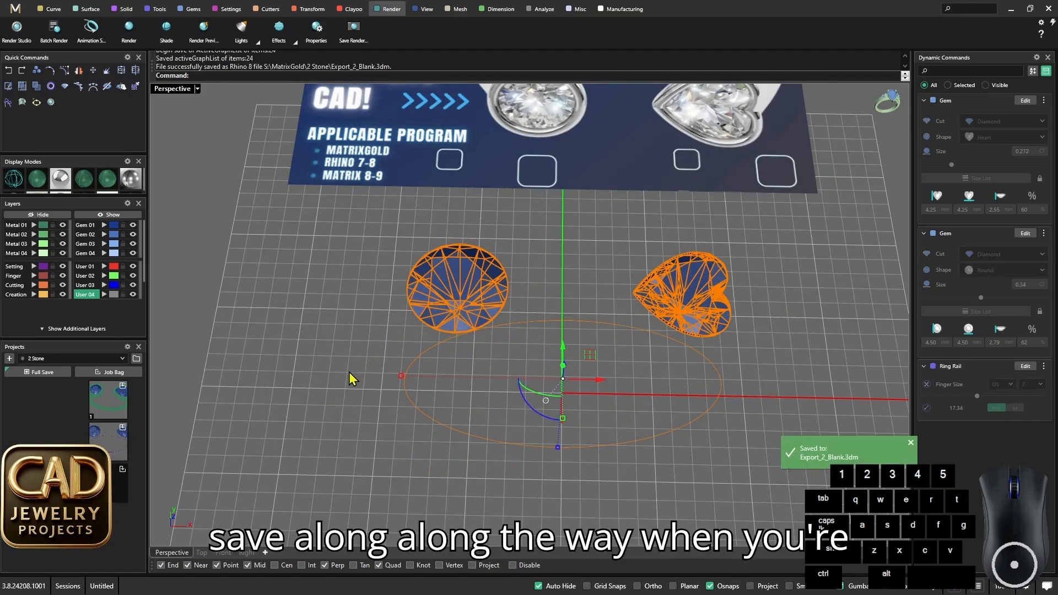
- Select only the round gem and start a Bezel on it
left_click(345, 365)
right_click_drag(345, 366, 484, 366)
scroll(506, 381, "up", 2)
scroll(483, 366, "down", 4)
scroll(471, 329, "up", 4)
left_click(452, 304)
right_click_drag(453, 304, 466, 282)
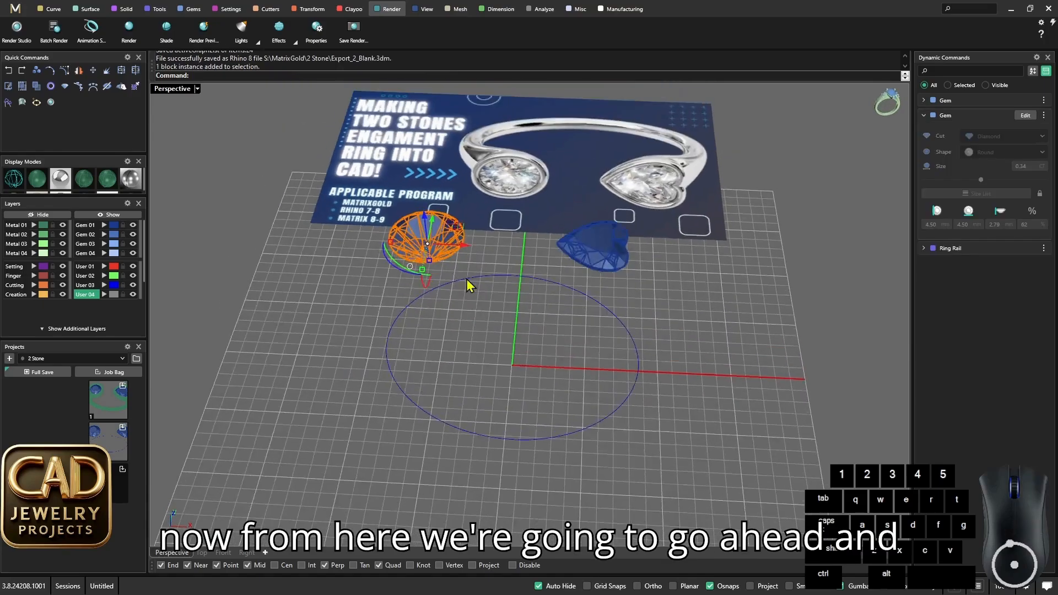
scroll(461, 283, "up", 3)
middle_click(459, 269)
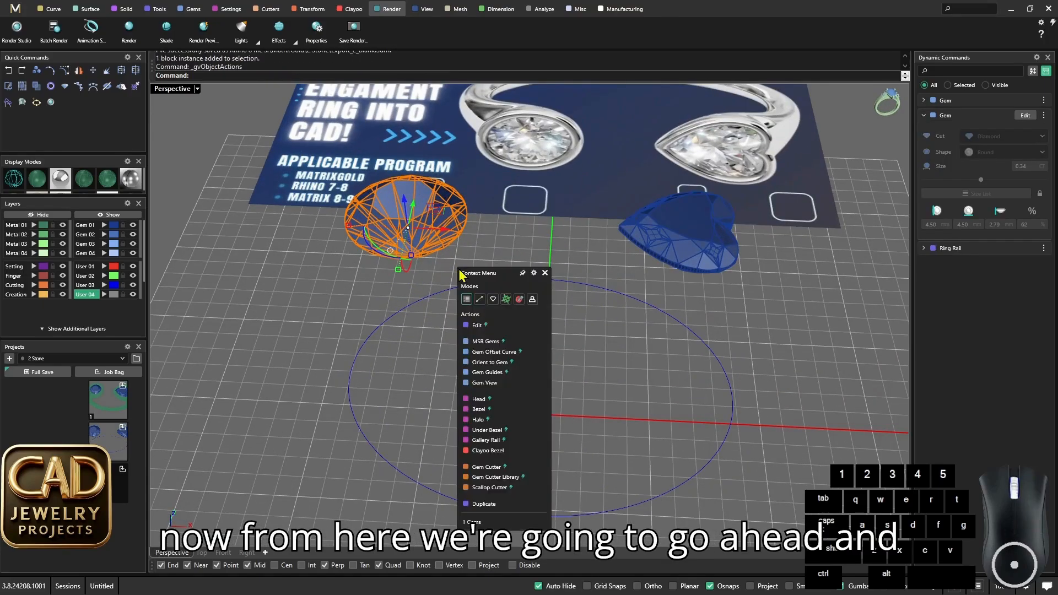
left_click(502, 412)
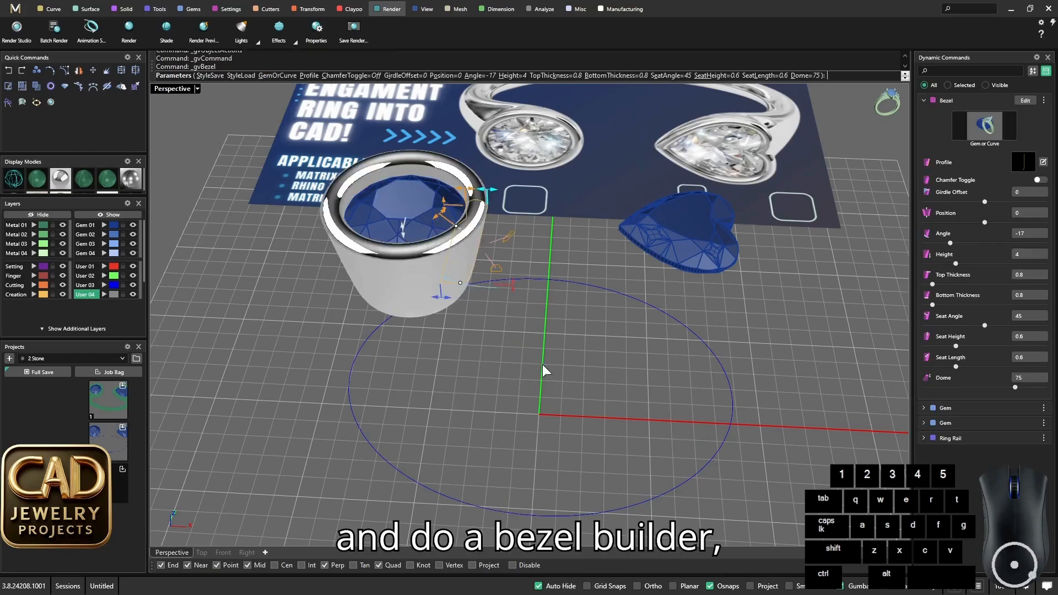
- Reduce the round gem's bezel height to 2 mm
right_click_drag(542, 364, 540, 259)
scroll(539, 270, "up", 5)
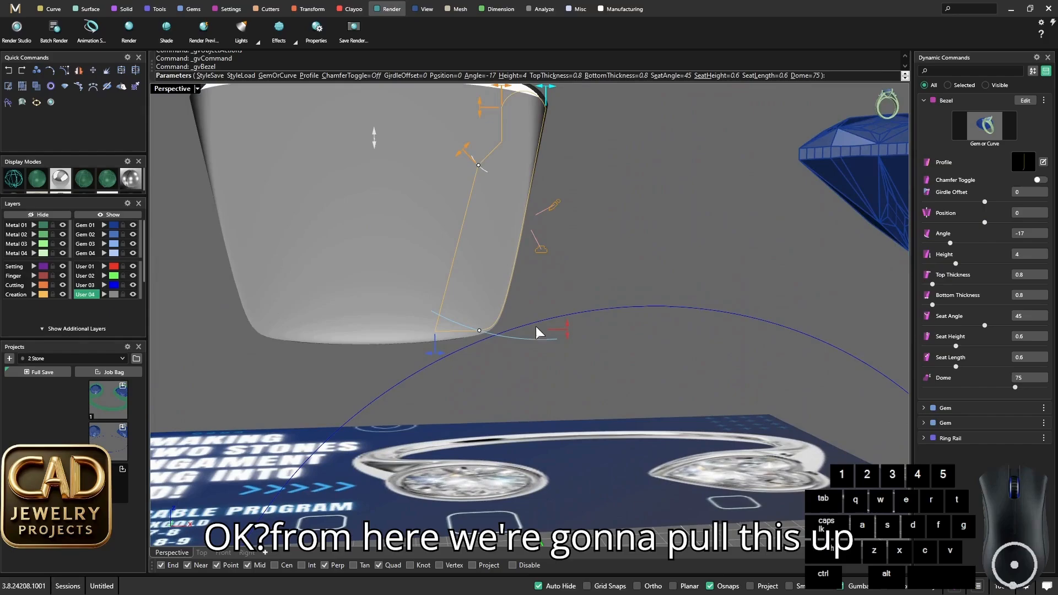
left_click_drag(559, 331, 599, 239)
scroll(600, 239, "down", 8)
right_click_drag(599, 265, 546, 257)
scroll(592, 242, "up", 5)
scroll(590, 229, "up", 5)
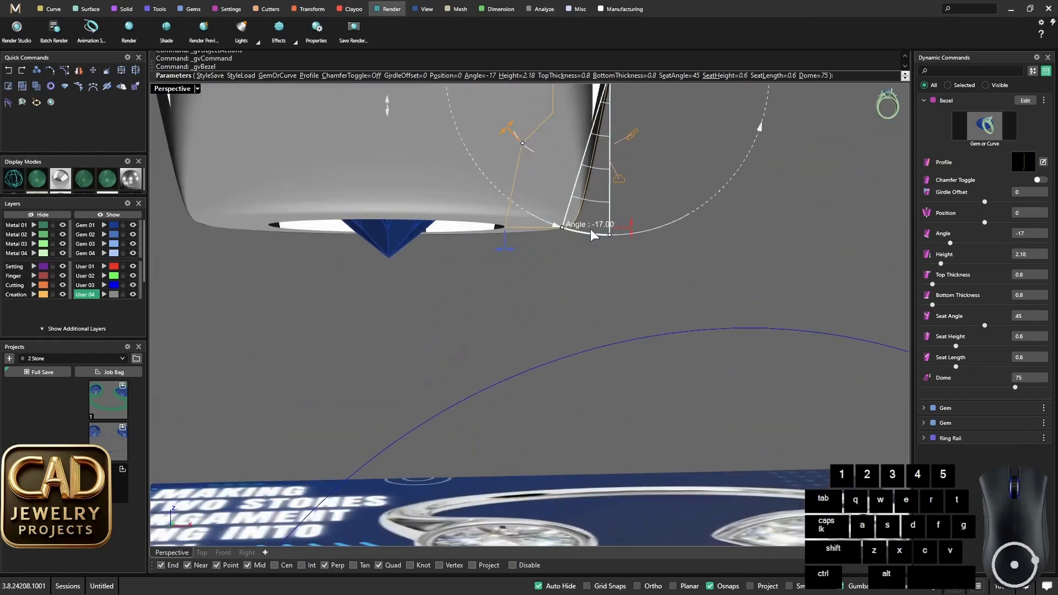
scroll(590, 229, "down", 7)
right_click_drag(590, 231, 583, 262)
scroll(583, 262, "up", 2)
left_click_drag(615, 255, 620, 249, "shift")
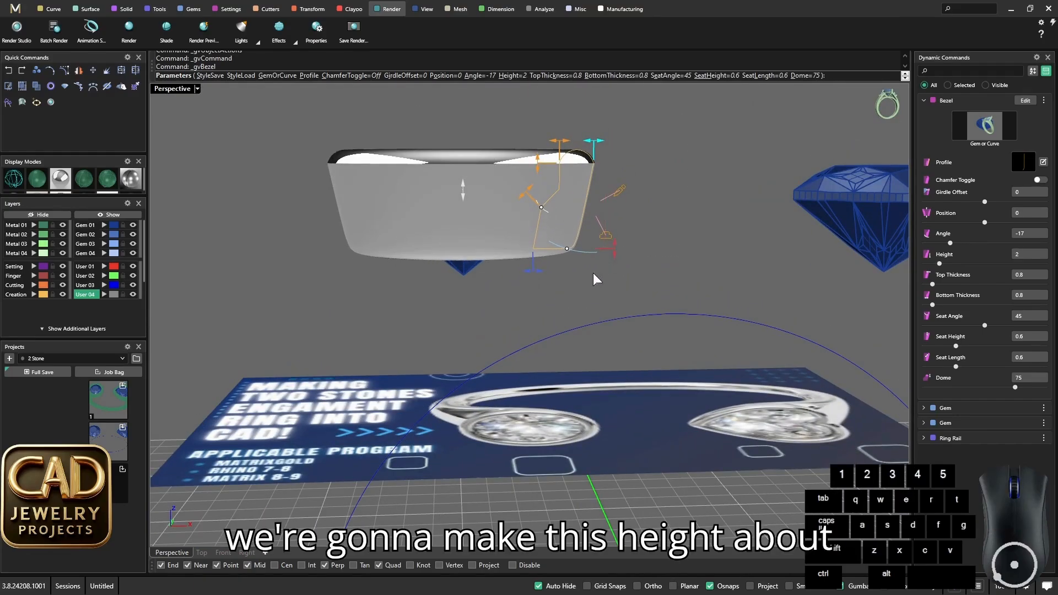
- Set the bezel's wall angle to -7 and its height to 1.95 mm
scroll(593, 272, "down", 8)
right_click_drag(593, 273, 563, 281)
scroll(562, 280, "up", 7)
left_click_drag(566, 263, 576, 267)
scroll(605, 260, "up", 3)
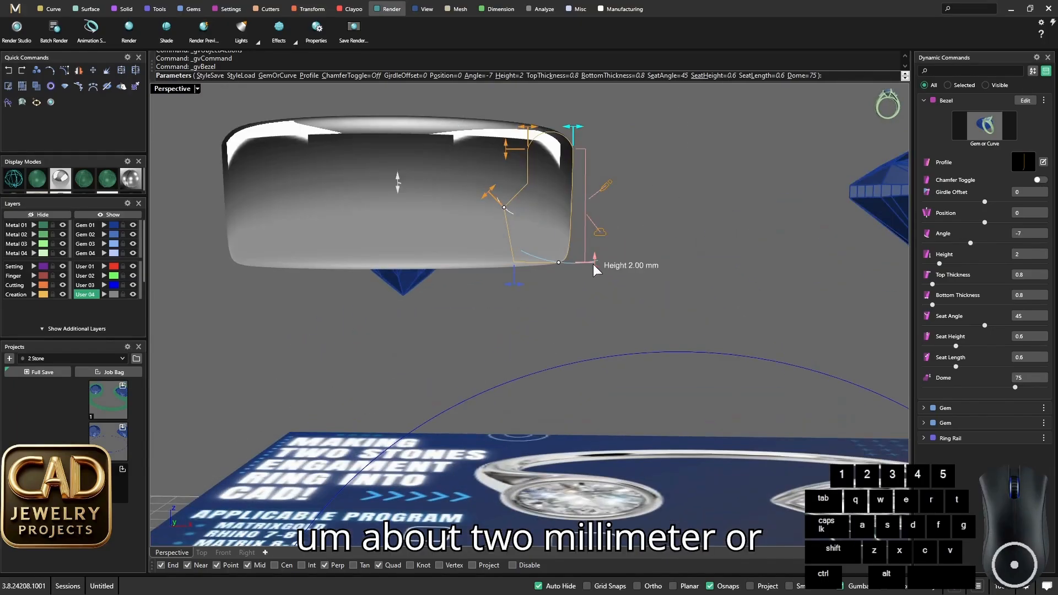
scroll(600, 292, "down", 8)
right_click_drag(600, 293, 626, 288)
scroll(625, 289, "up", 6)
left_click_drag(628, 294, 626, 286)
scroll(597, 307, "down", 8)
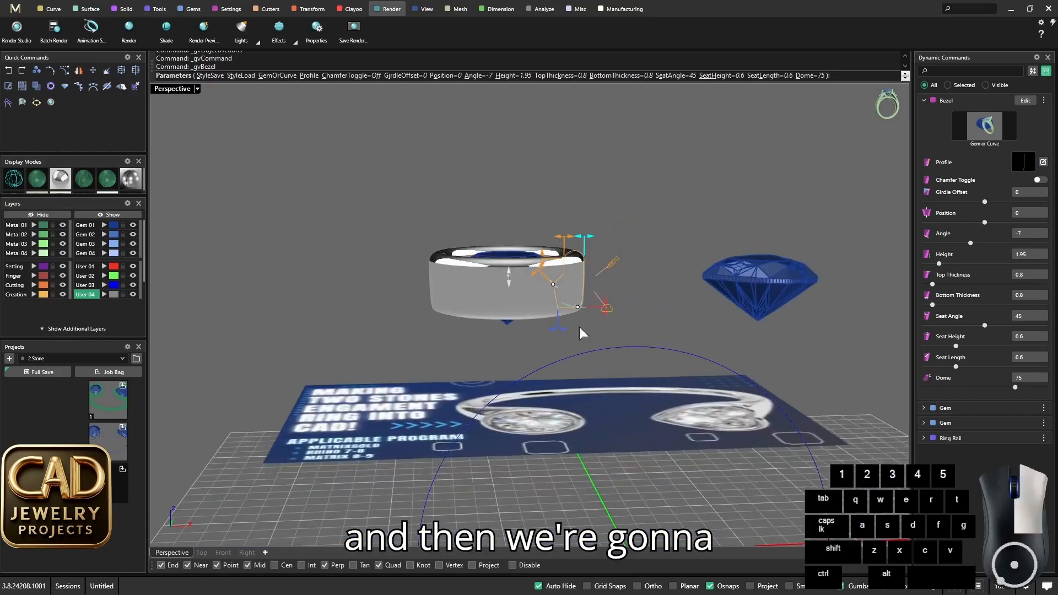
- Set the bezel's seat angle to 21 and its seat length to 0.66 mm
scroll(543, 270, "up", 10)
mouse_move(536, 289)
left_mouse_down()
mouse_move(553, 303)
mouse_move(534, 278)
mouse_move(542, 272)
left_mouse_up()
scroll(553, 303, "down", 10)
scroll(546, 271, "up", 5)
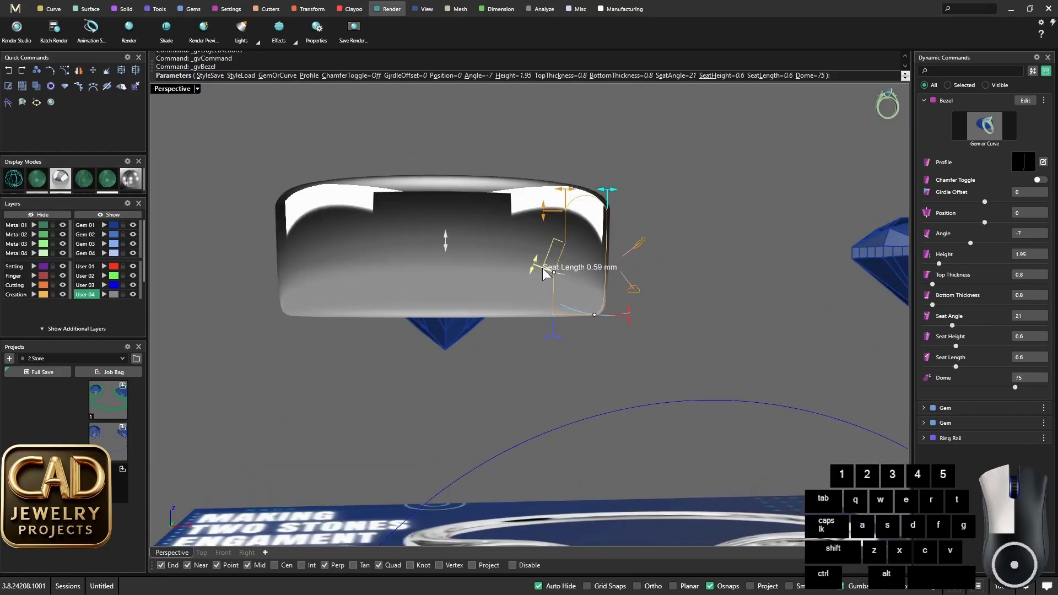
scroll(551, 304, "down", 10)
- Reduce the bezel's top thickness to 0.7 mm and finish creating the bezel
right_click_drag(551, 304, 525, 407)
scroll(525, 407, "up", 10)
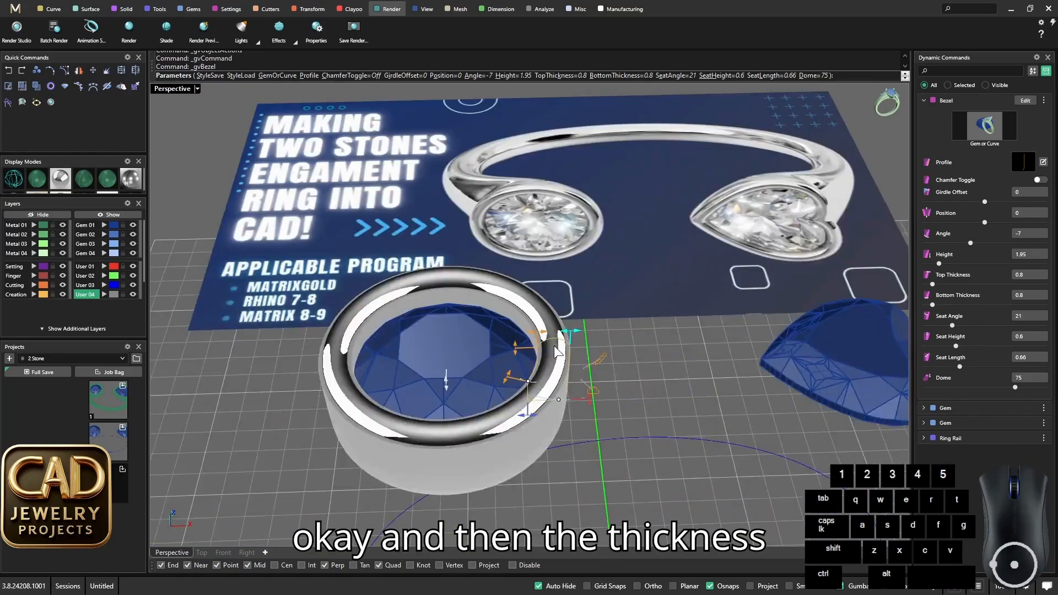
left_click_drag(578, 345, 573, 346)
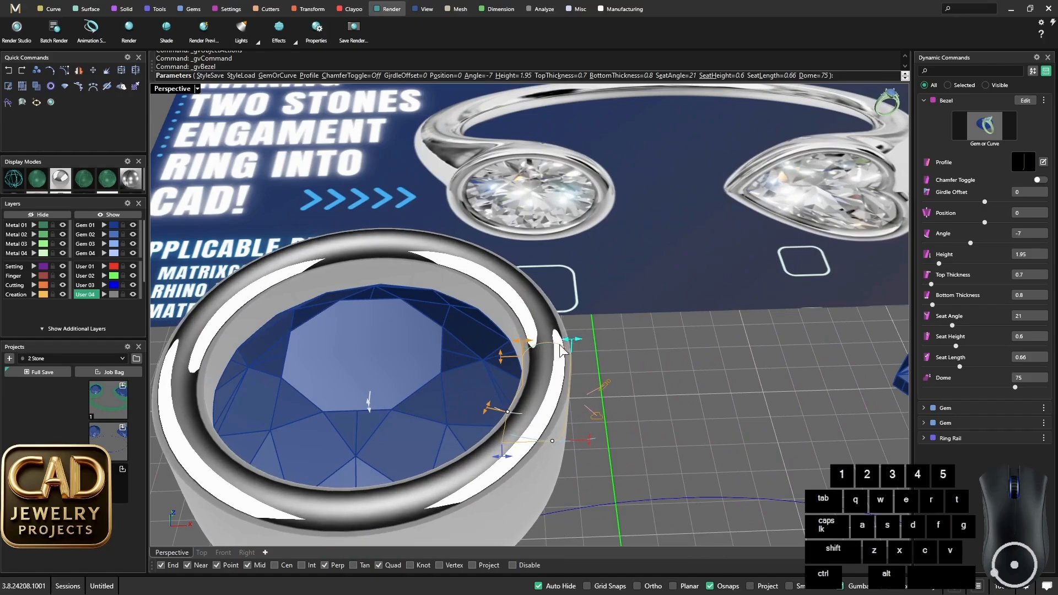
scroll(541, 438, "down", 8)
right_click_drag(541, 438, 547, 320)
scroll(549, 286, "up", 5)
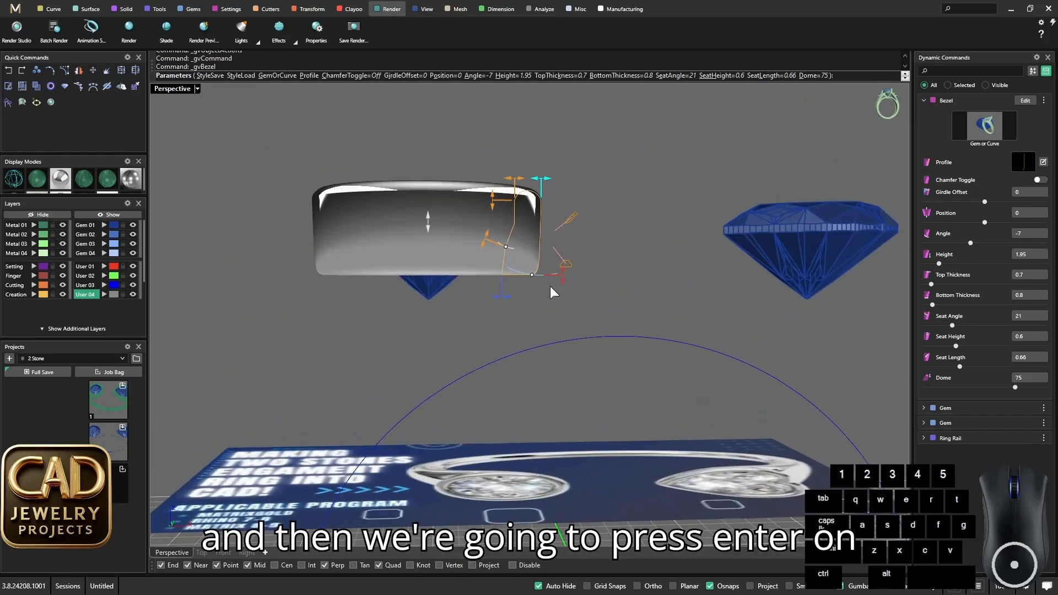
key("Return")
- Reopen the round stone's bezel for editing, set its seat height to 0.5 mm, and finish the edit
scroll(550, 287, "down", 5)
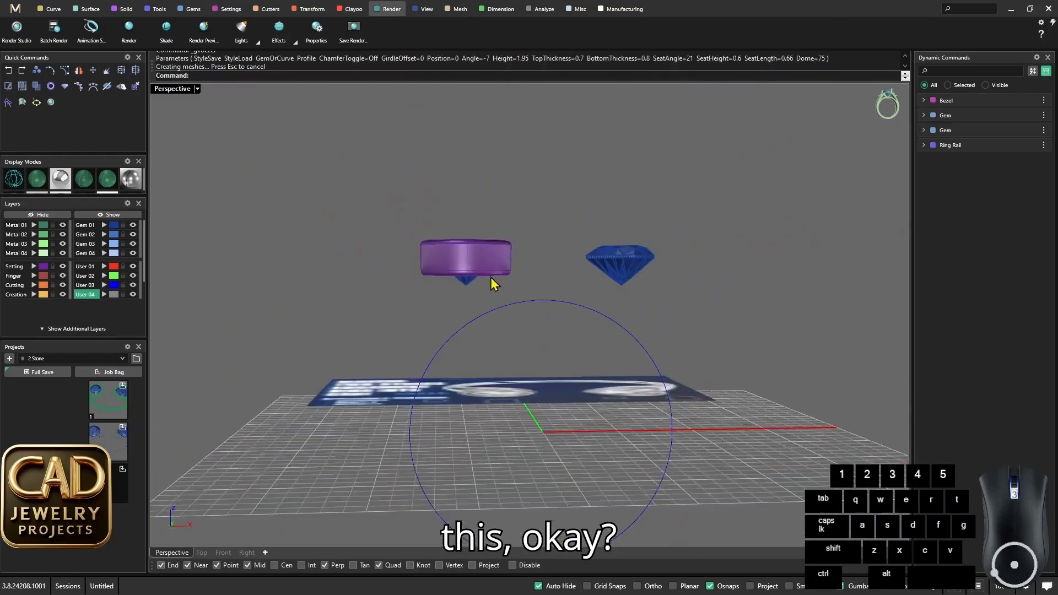
right_click_drag(494, 283, 506, 237)
scroll(489, 340, "up", 3)
left_click(494, 261)
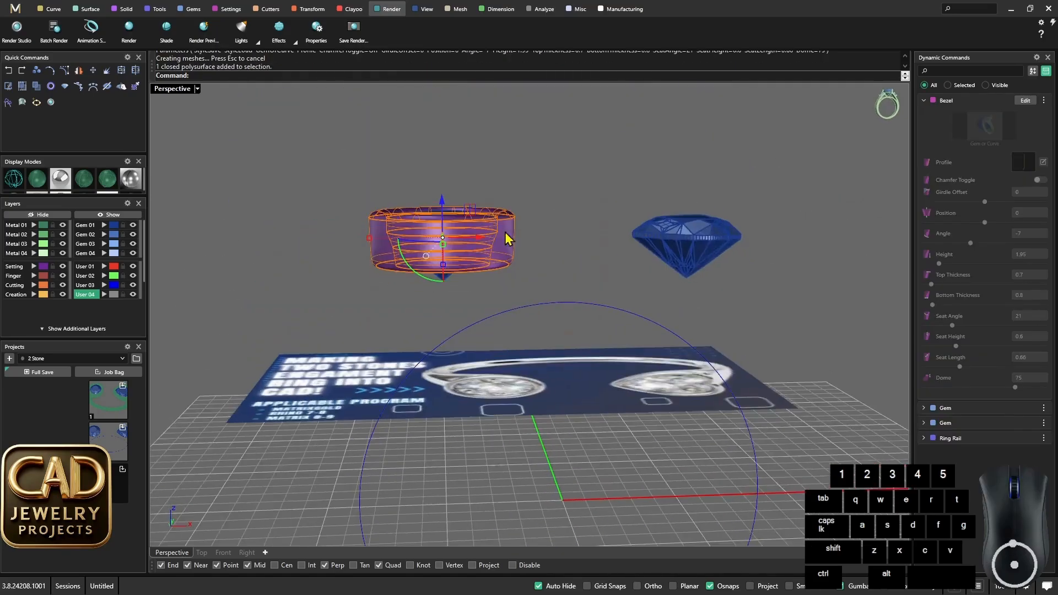
scroll(516, 242, "up", 5)
middle_click(516, 242)
left_click(562, 299)
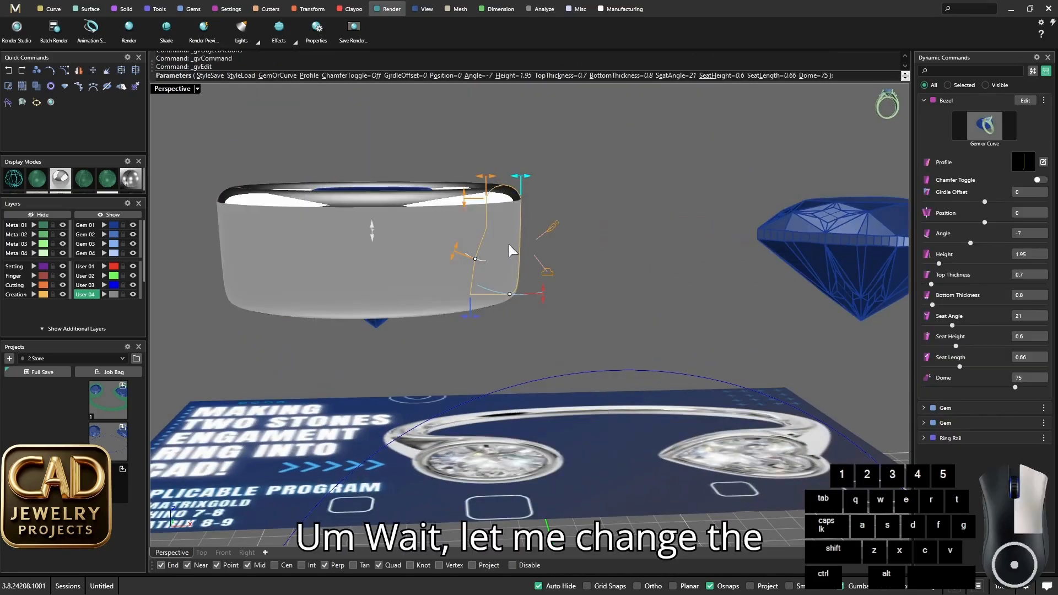
scroll(465, 197, "up", 5)
right_click_drag(470, 196, 482, 214)
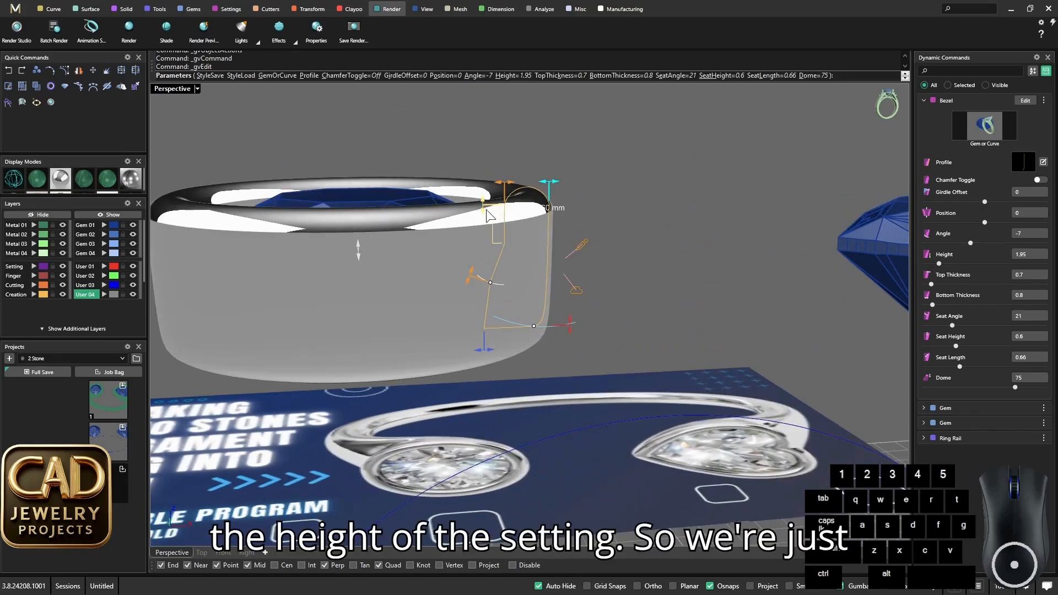
left_click_drag(487, 209, 487, 216, "shift")
scroll(496, 257, "down", 6)
right_click_drag(495, 264, 484, 382)
scroll(481, 326, "up", 5)
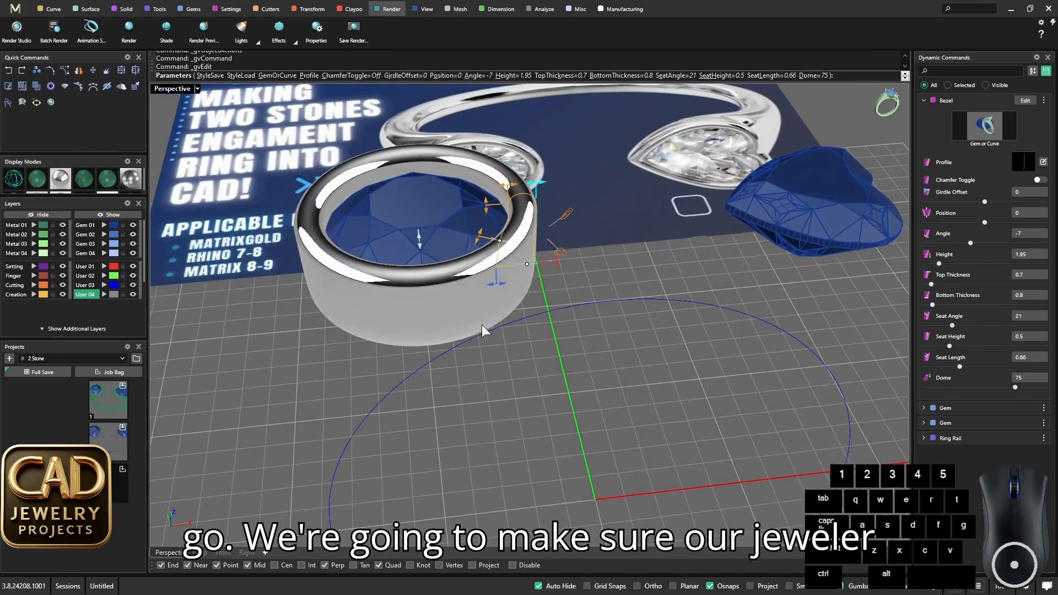
key("Return")
- Hide the Gem 01 layer to examine the inside of the round bezel, and show the layer again
right_click_drag(491, 326, 461, 413)
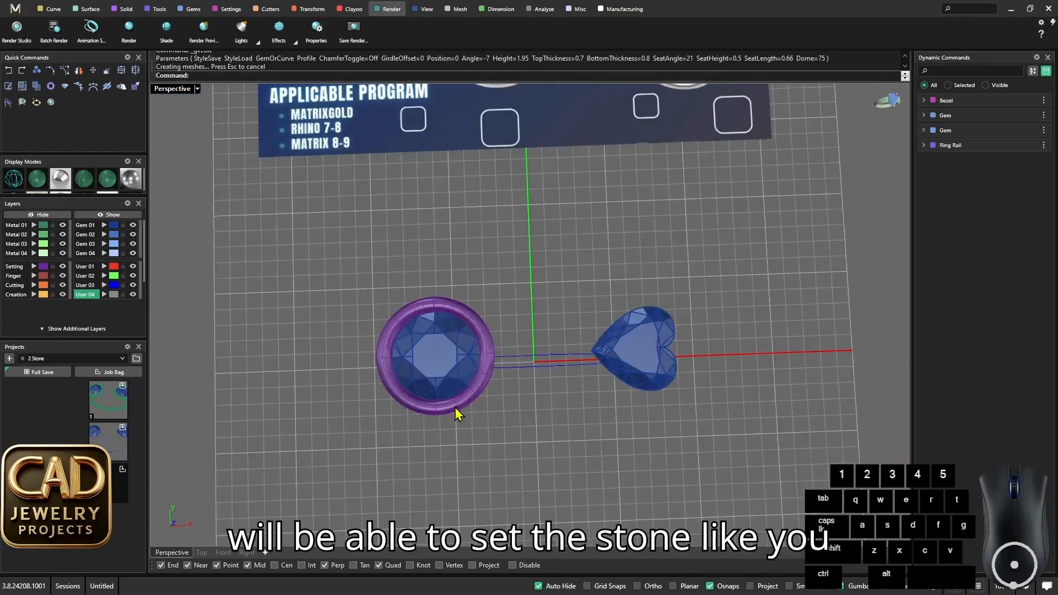
scroll(443, 348, "up", 5)
left_click(134, 225)
scroll(515, 292, "down", 5)
right_click_drag(515, 297, 538, 309)
scroll(507, 250, "up", 5)
scroll(487, 259, "down", 4)
scroll(474, 349, "up", 2)
left_click(133, 226)
scroll(474, 352, "down", 6)
scroll(578, 300, "up", 3)
scroll(551, 295, "down", 2)
right_click_drag(550, 357, 600, 364)
scroll(548, 296, "up", 2)
- Apply the round gem's Bezel style to the heart-shaped gem with Match Attributes, keeping the objects grouped together when possible
left_click(551, 295)
scroll(553, 298, "up", 2)
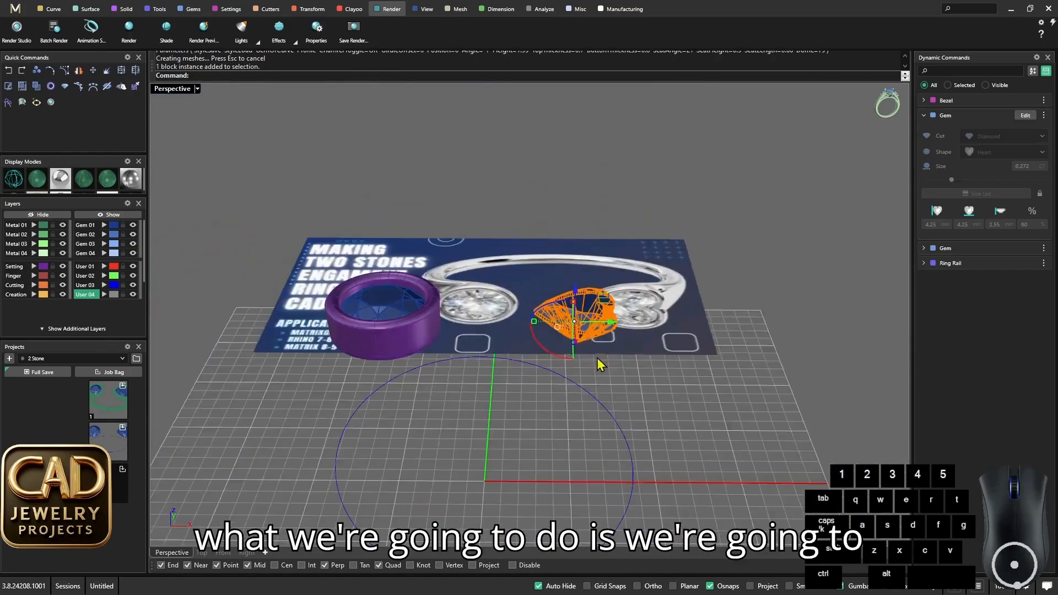
scroll(599, 364, "up", 3)
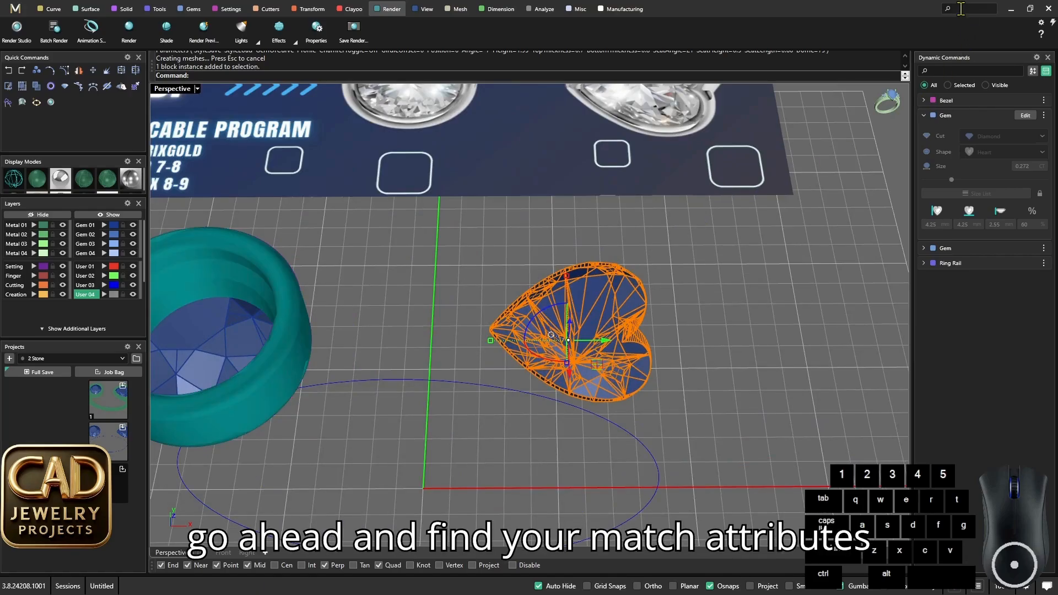
type("match")
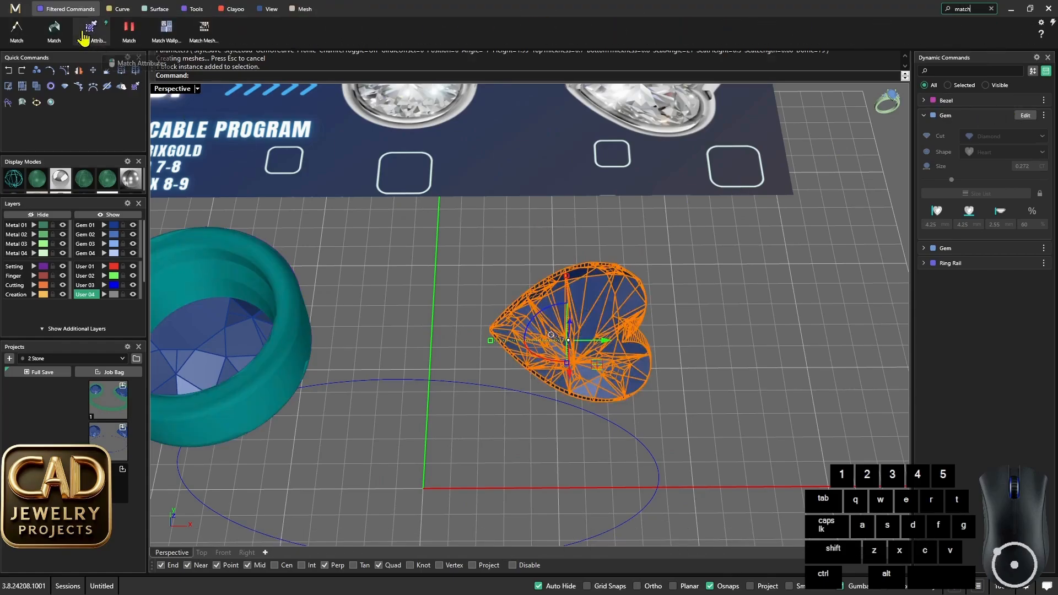
left_click(91, 36)
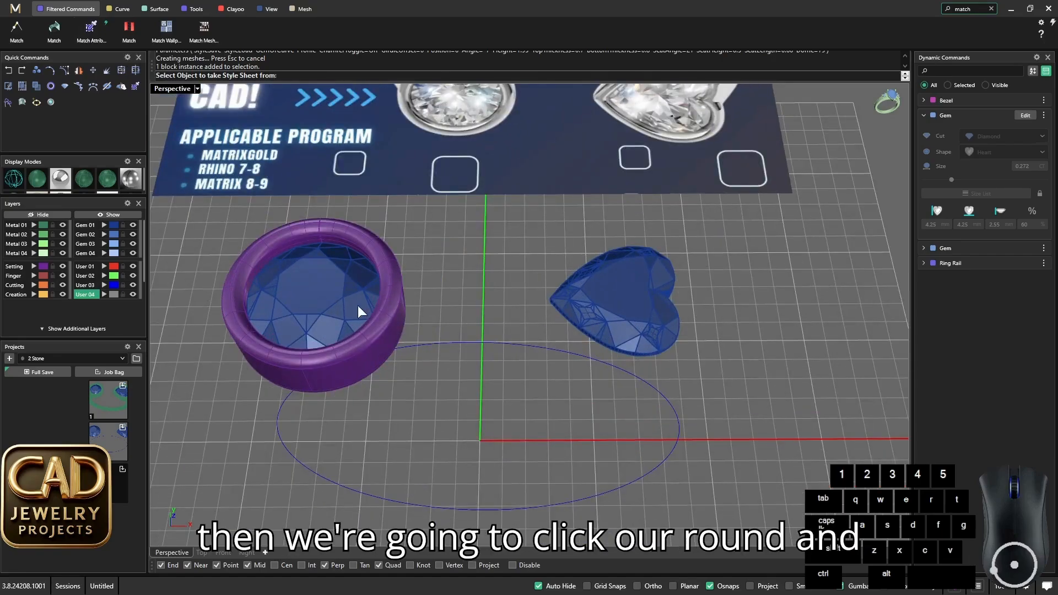
left_click(324, 298)
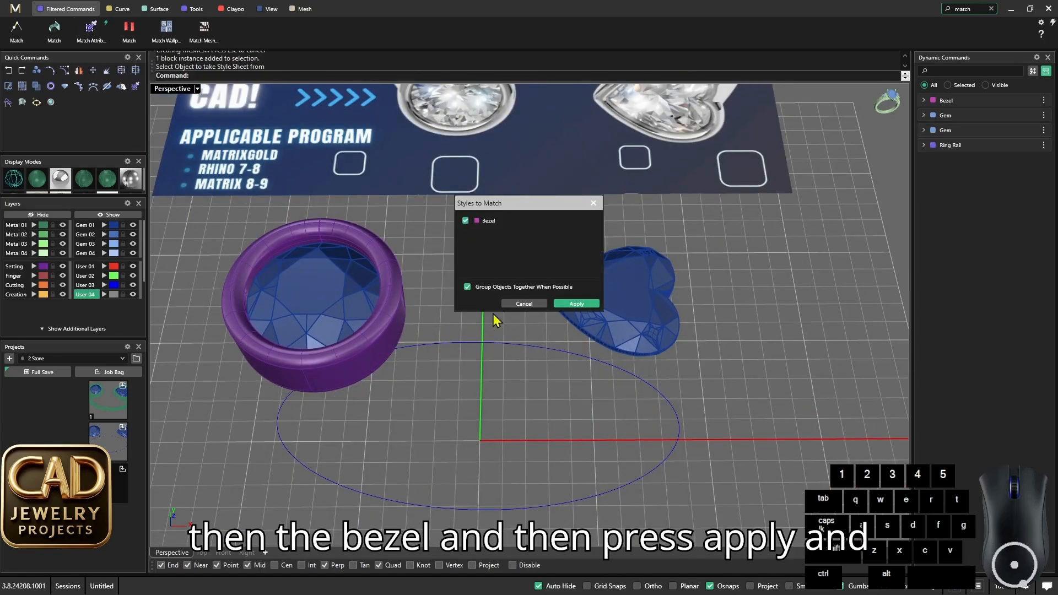
left_click(576, 304)
scroll(505, 338, "down", 3)
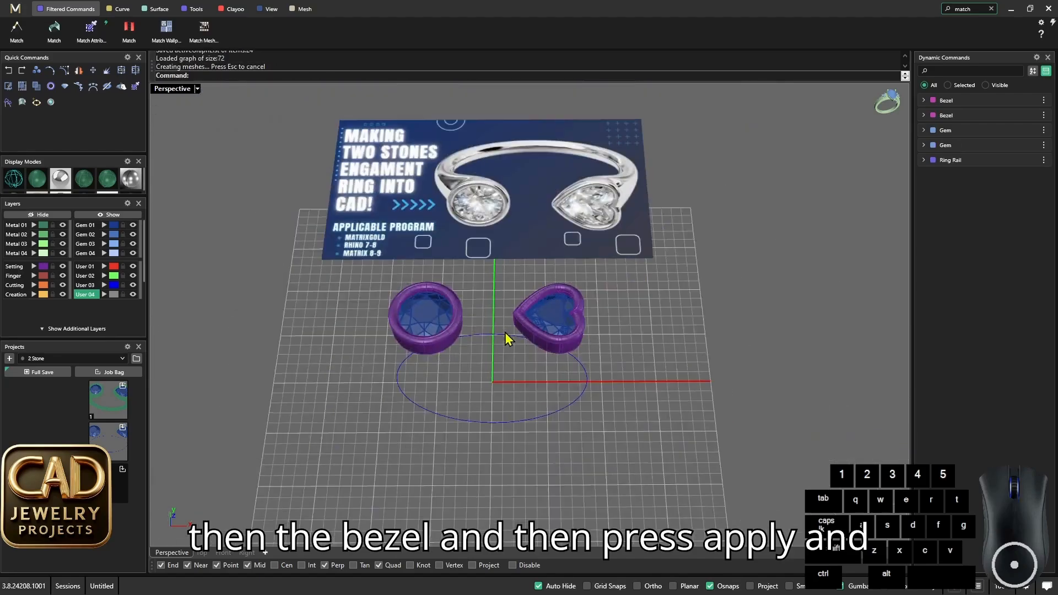
- Save both gems, both bezels and the ring rail to the second slot of the 2 Stone project
right_click_drag(506, 337, 468, 383)
scroll(495, 351, "down", 6)
scroll(474, 361, "up", 4)
scroll(460, 369, "down", 4)
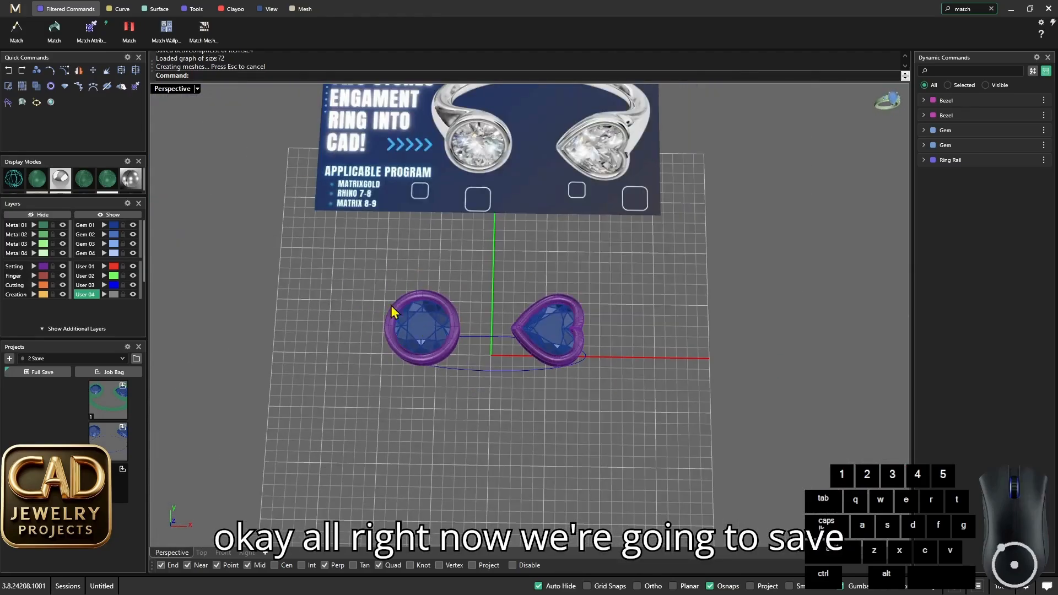
left_click_drag(358, 275, 672, 444)
scroll(454, 352, "up", 6)
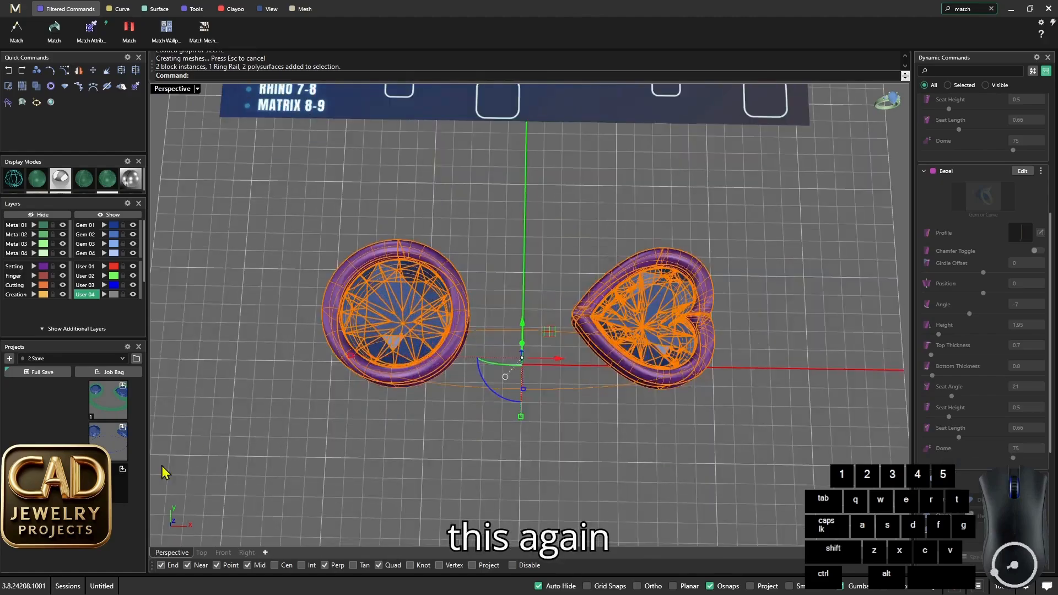
left_click(122, 428)
left_click(395, 433)
- Extract a horizontal isocurve around the lower outer wall of the round bezel, placing it on the green User 02 layer
right_click_drag(419, 435, 427, 267)
scroll(457, 286, "down", 4)
key("Escape")
scroll(440, 284, "up", 6)
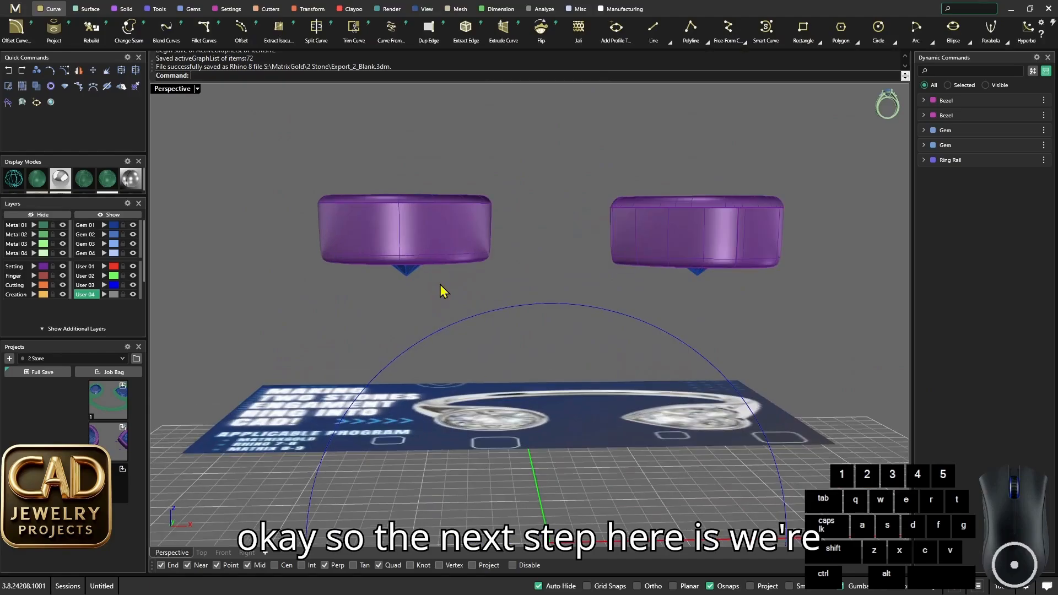
type("ExtractIsocurve")
key("Return")
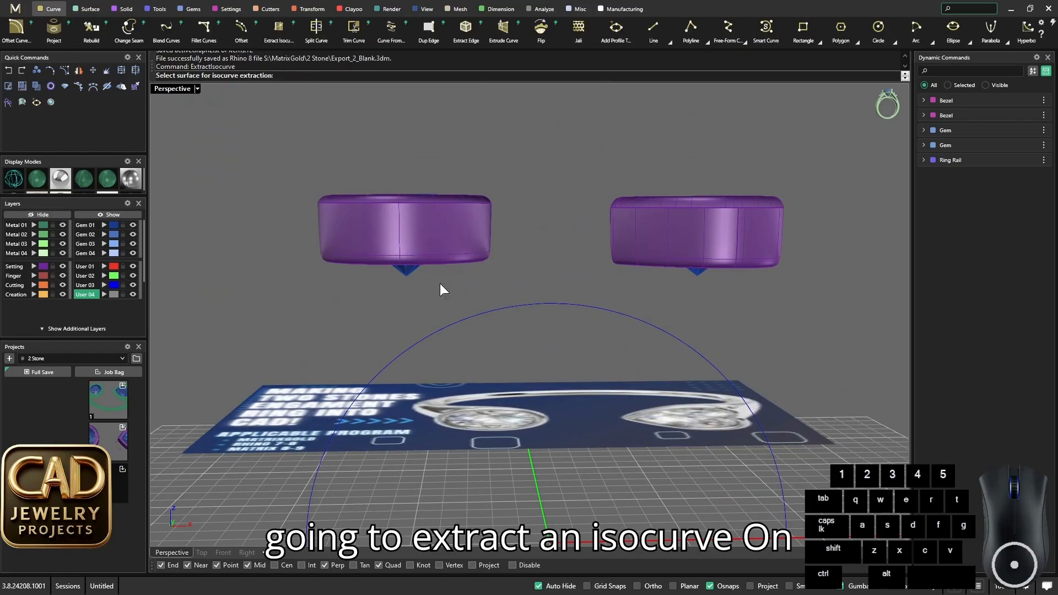
scroll(349, 225, "up", 6)
left_click(387, 270)
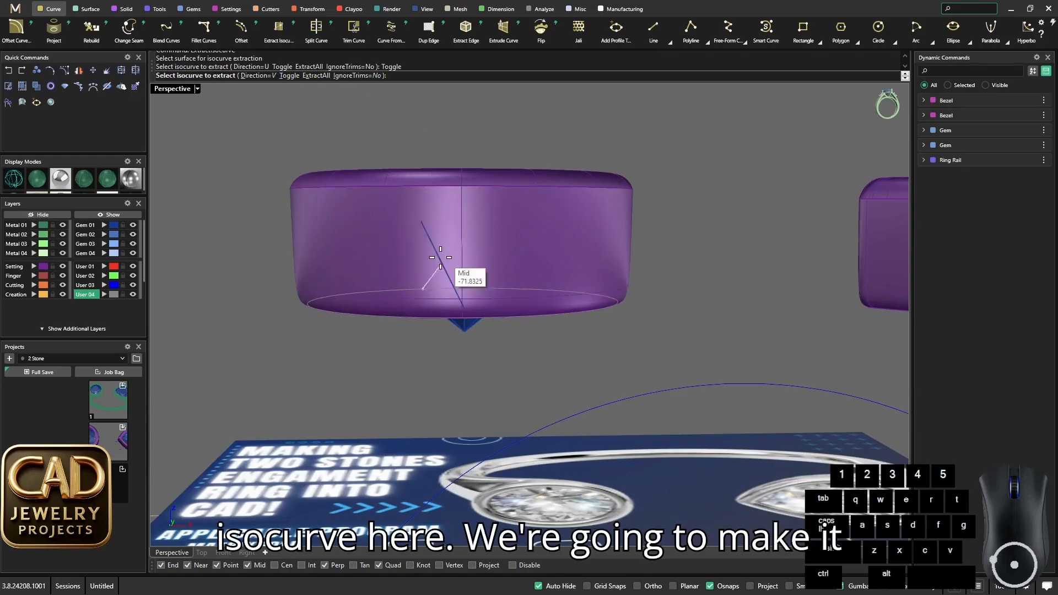
scroll(364, 272, "up", 3)
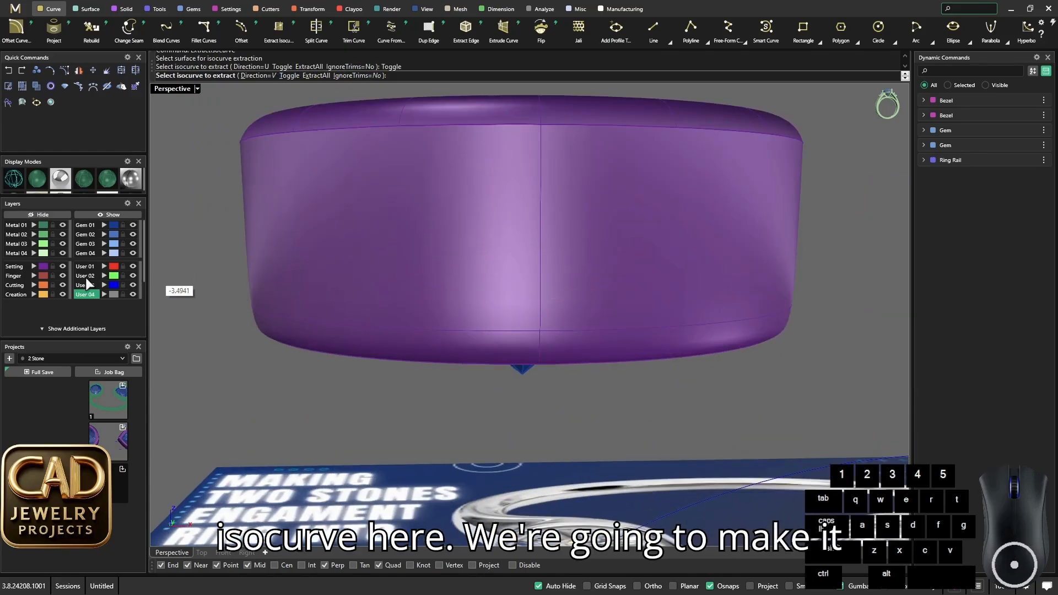
left_click(85, 276)
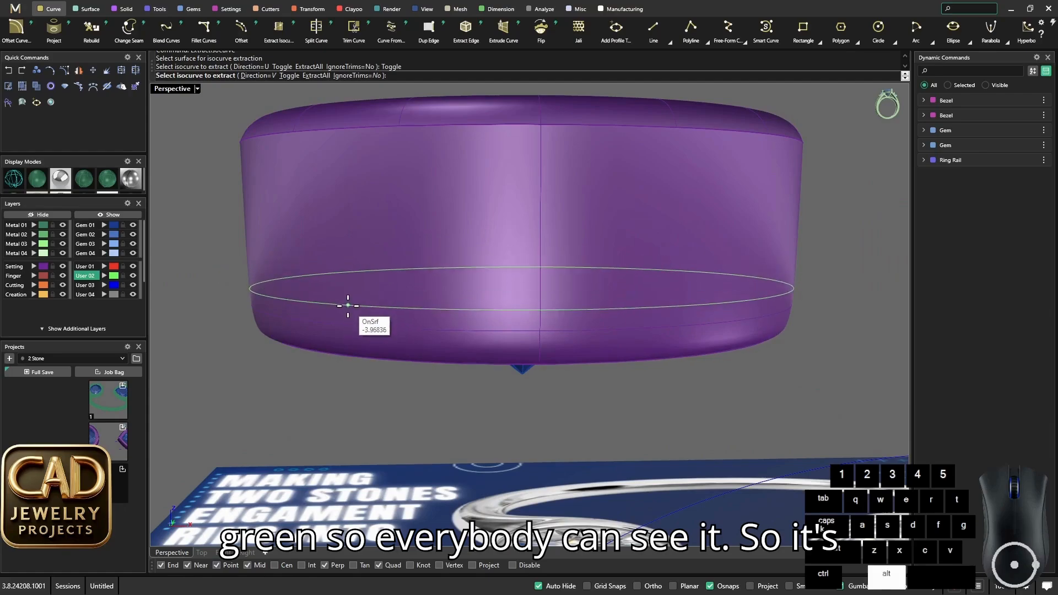
left_click(347, 307)
scroll(504, 294, "down", 5)
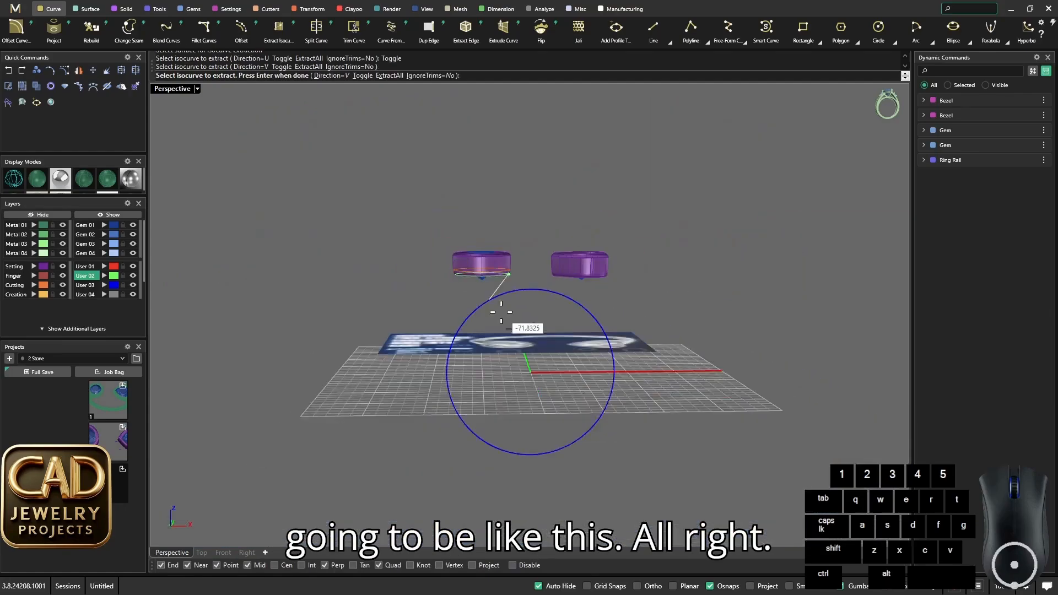
key("Return")
- Extract a horizontal isocurve on the lower outer wall of the heart bezel's first surface, around its pointed end
scroll(563, 242, "up", 5)
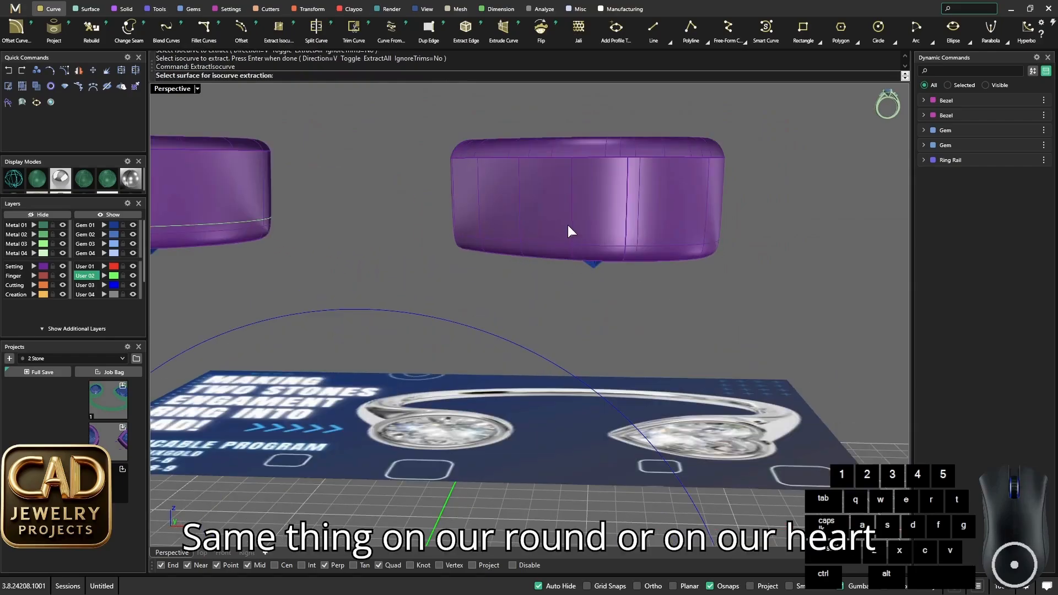
key("Return")
scroll(561, 223, "up", 4)
scroll(561, 233, "down", 5)
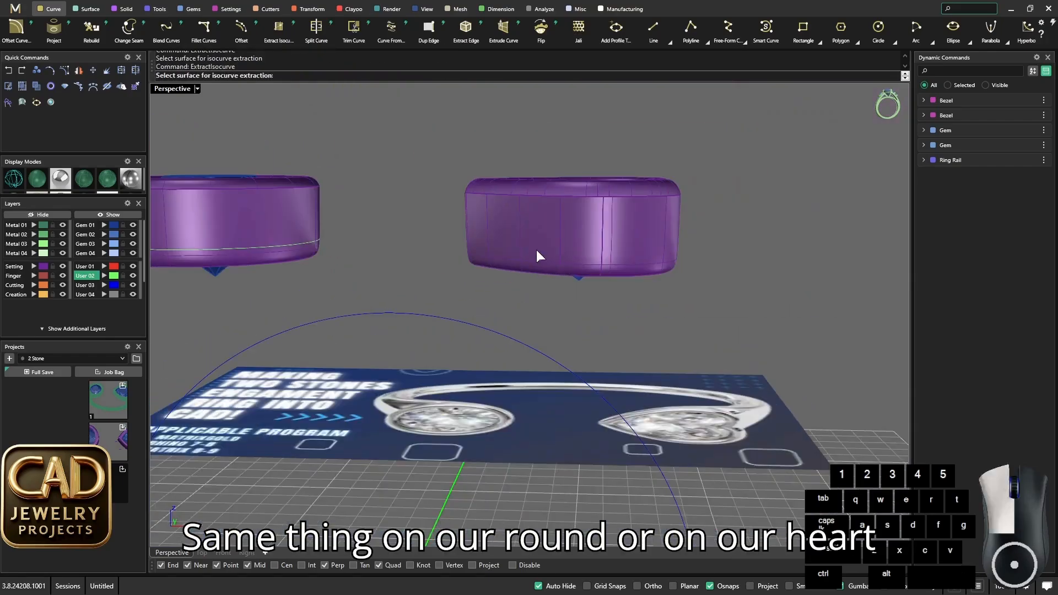
scroll(584, 251, "up", 3)
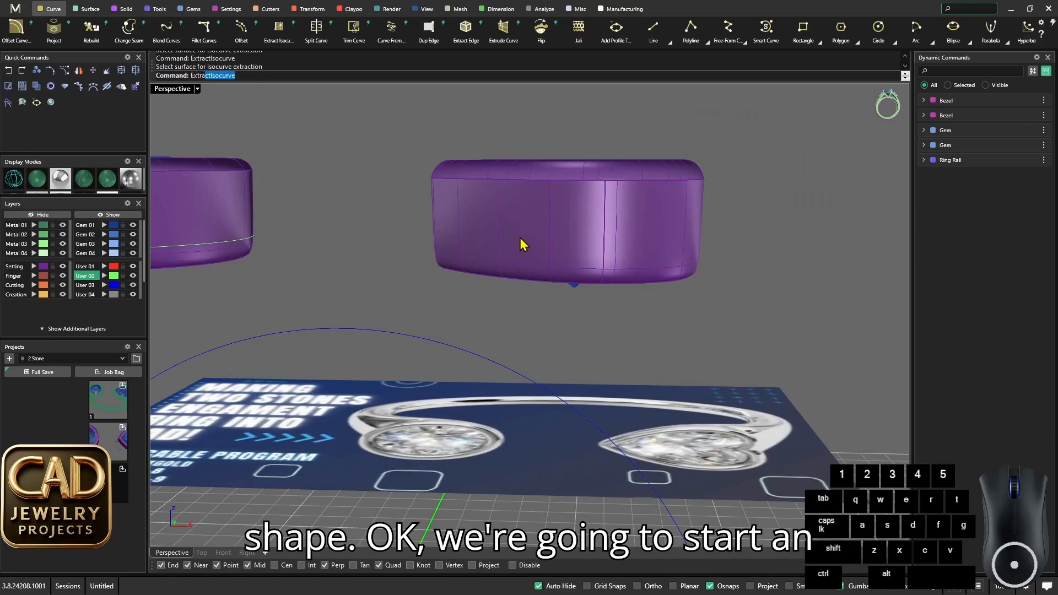
key("Return")
left_click(525, 256)
scroll(526, 257, "up", 4)
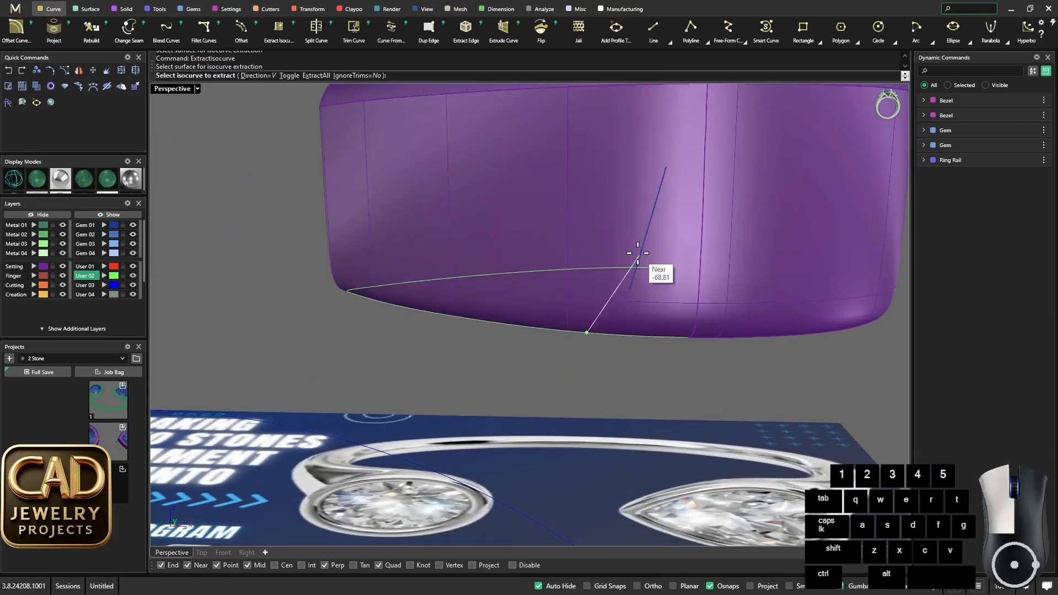
scroll(680, 292, "down", 4)
scroll(588, 258, "up", 3)
key("alt")
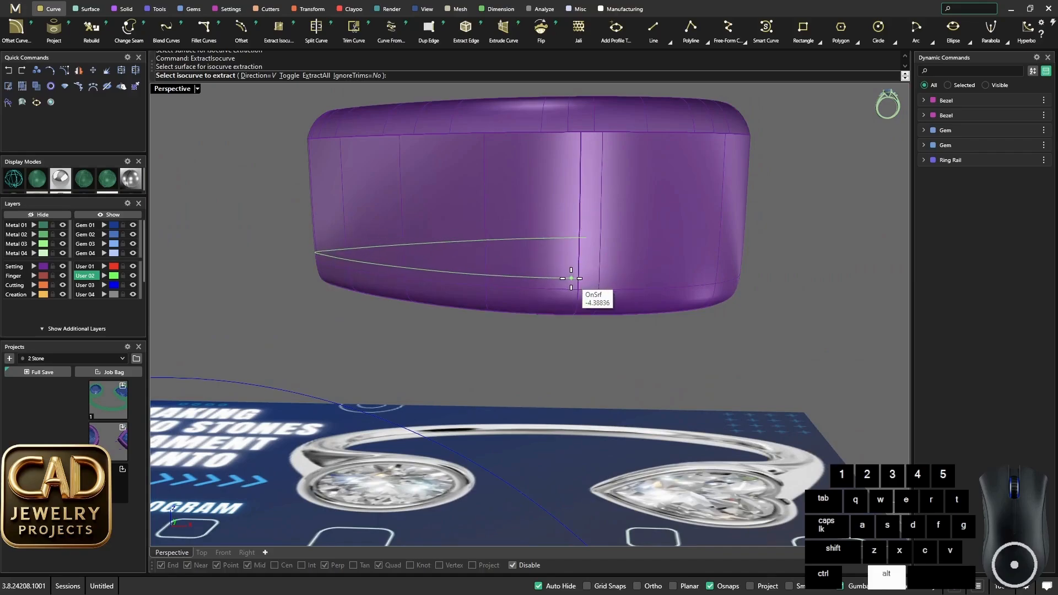
left_click(572, 276, "alt")
scroll(609, 253, "down", 6)
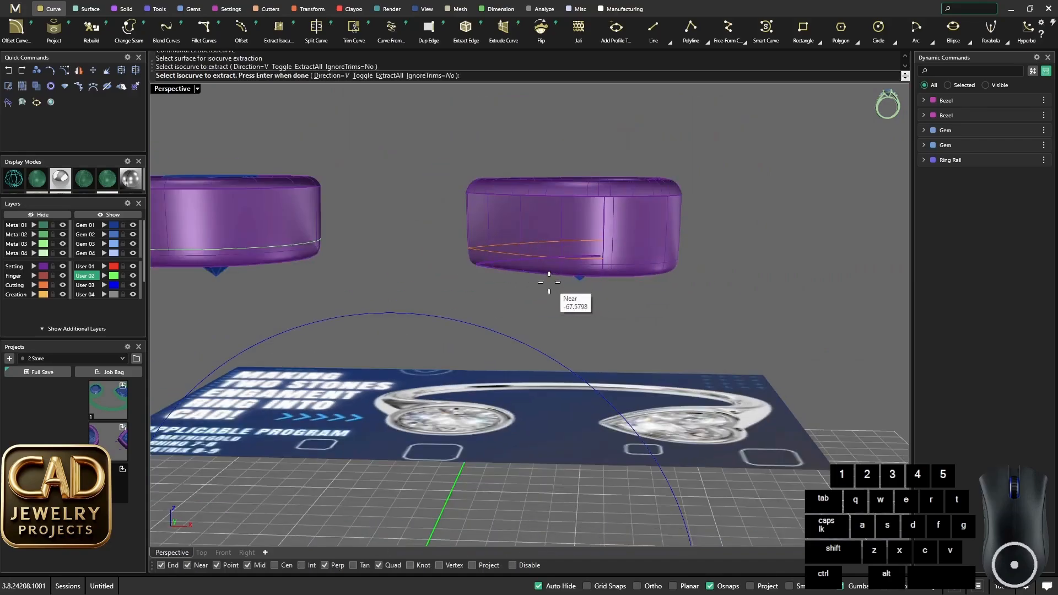
key("space")
- Extract an adjoining isocurve on the heart bezel's front lobe, starting at the end of the first curve
scroll(606, 275, "up", 9)
key("space")
left_click(591, 237)
left_click(574, 214)
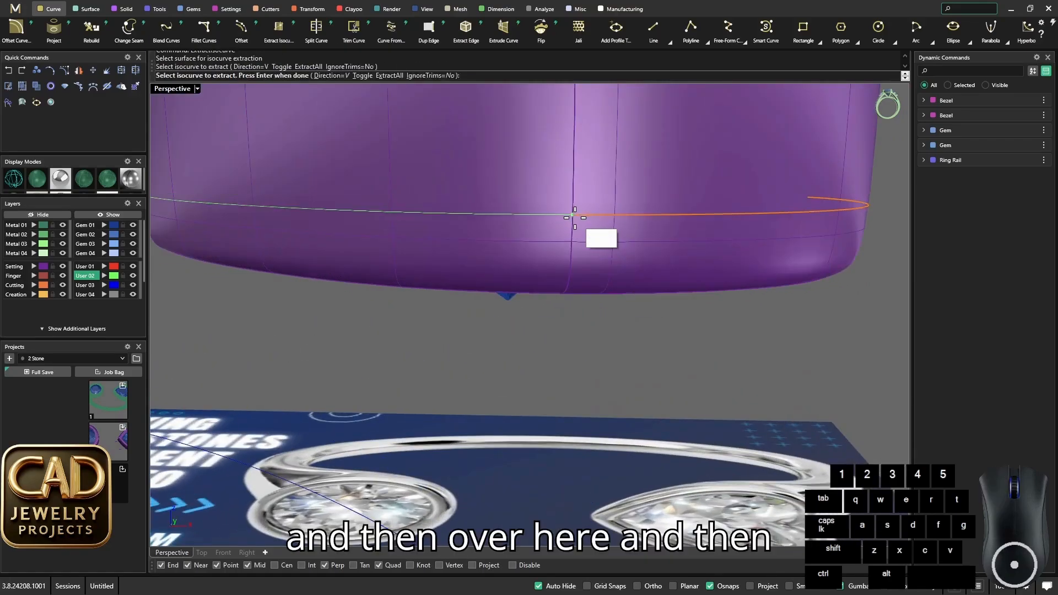
scroll(576, 217, "down", 8)
key("space")
- Extract the remaining isocurve on the heart bezel's rear lobe, level with the end of the front lobe's curve
right_click_drag(578, 242, 470, 289)
scroll(470, 289, "up", 8)
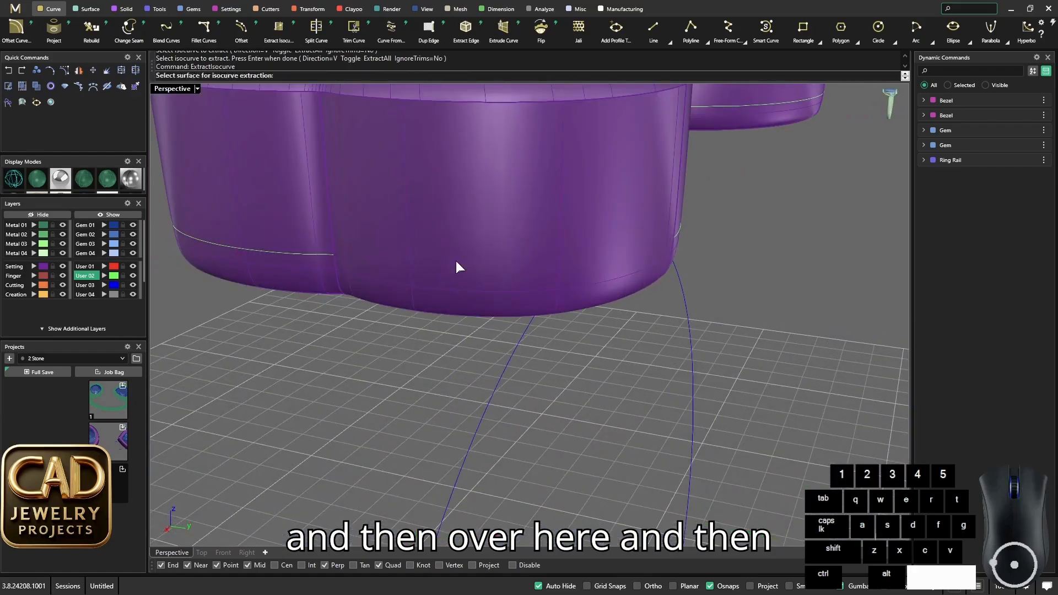
left_click(342, 257)
scroll(497, 284, "down", 6)
scroll(497, 284, "up", 6)
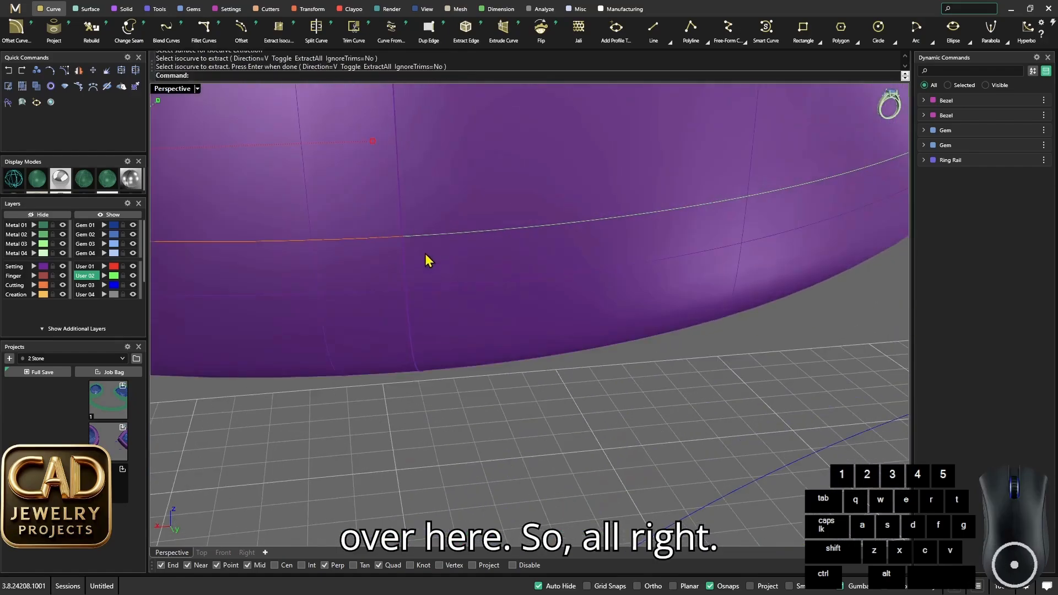
- Join the three isocurves around the heart bezel into one closed curve and select that curve
scroll(428, 259, "down", 8)
right_click_drag(566, 283, 673, 267)
scroll(673, 266, "up", 6)
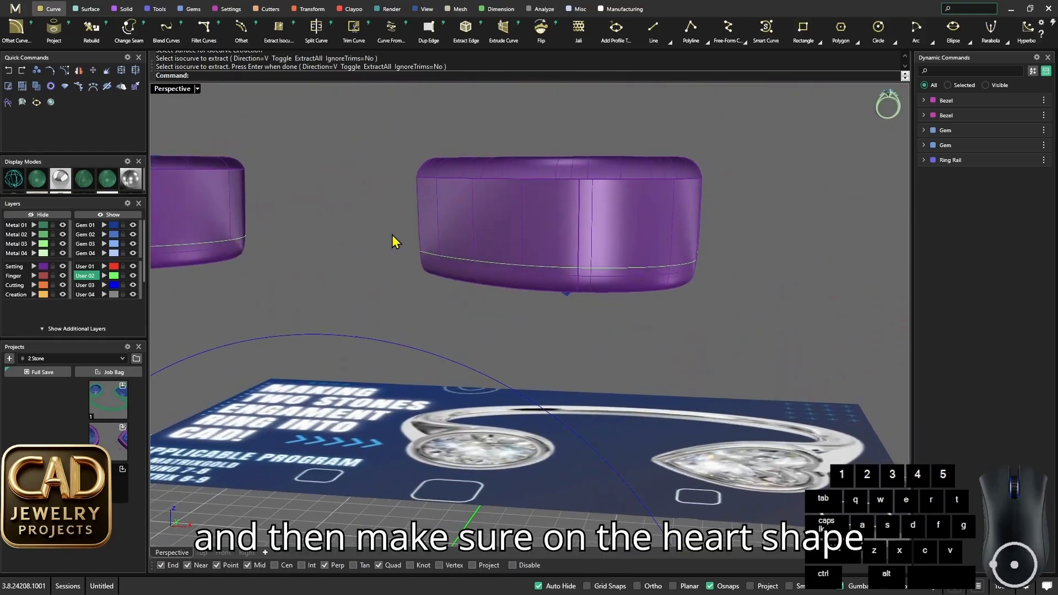
left_click_drag(394, 236, 739, 297)
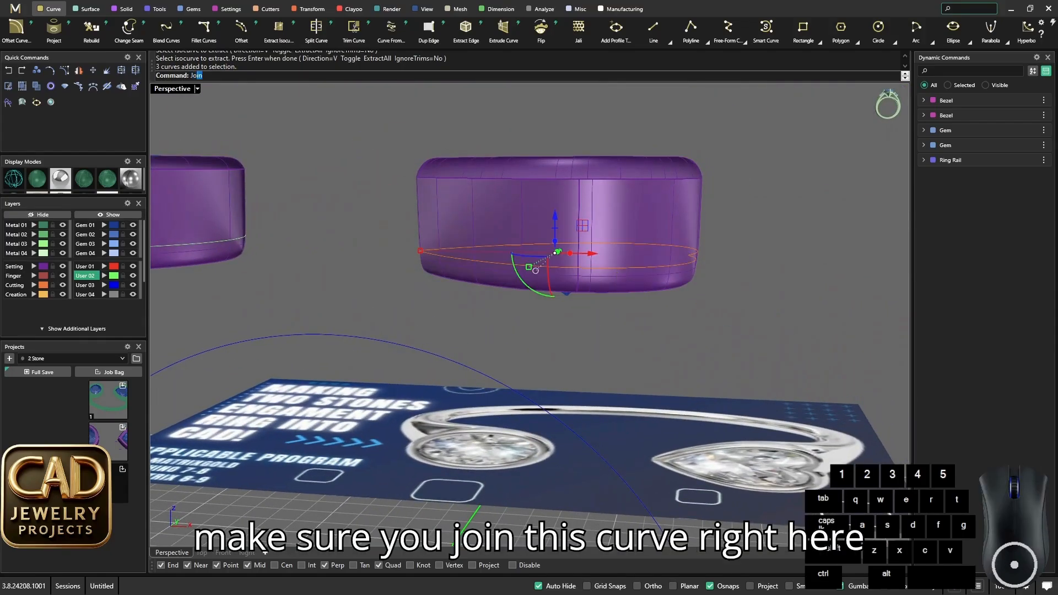
left_click(625, 271)
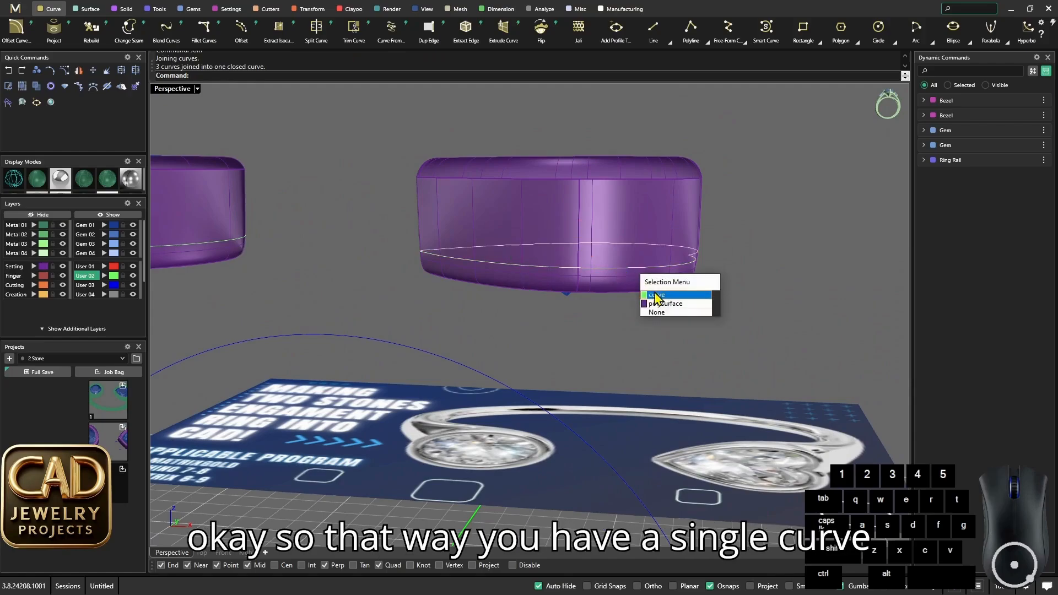
left_click(658, 296)
- Examine the joined curve around the heart bezel and the layout of both settings from several angles
scroll(637, 292, "down", 2)
right_click_drag(637, 292, 673, 288)
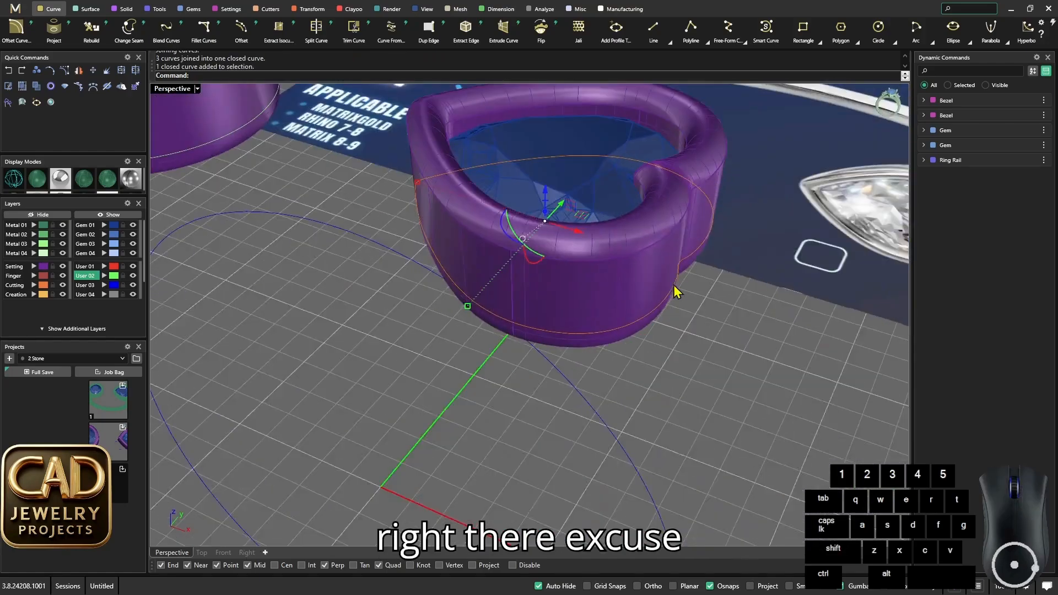
scroll(659, 300, "down", 6)
right_click_drag(548, 322, 571, 295)
scroll(585, 303, "down", 4)
left_click(551, 308)
scroll(546, 306, "up", 4)
scroll(546, 302, "down", 4)
scroll(531, 335, "up", 6)
right_click_drag(529, 330, 510, 270)
right_click_drag(507, 269, 483, 266, "shift")
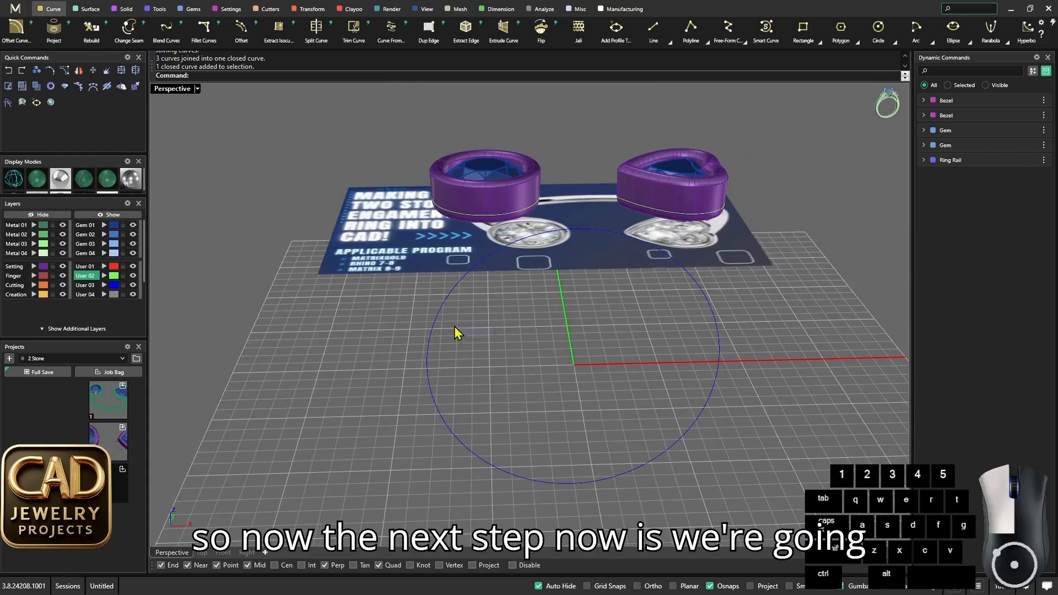
- Start the Profile Placer on the ring rail and move its oval profile to the bottom of the rail, at position 0.5
left_click_drag(455, 326, 427, 322)
scroll(541, 405, "down", 4)
right_click_drag(488, 348, 537, 368)
scroll(542, 407, "up", 5)
scroll(526, 435, "up", 4)
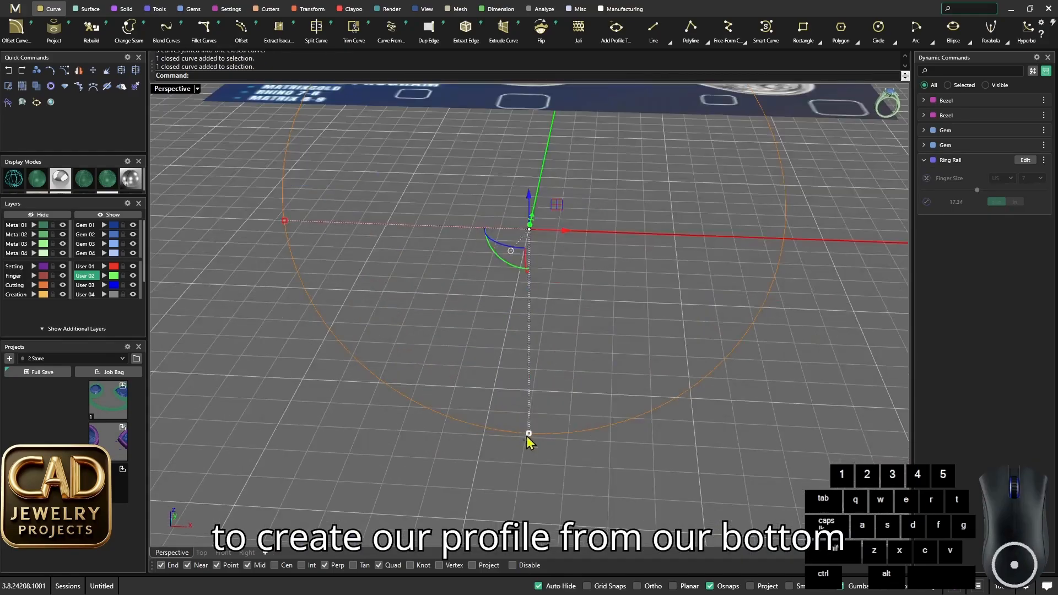
scroll(685, 314, "down", 3)
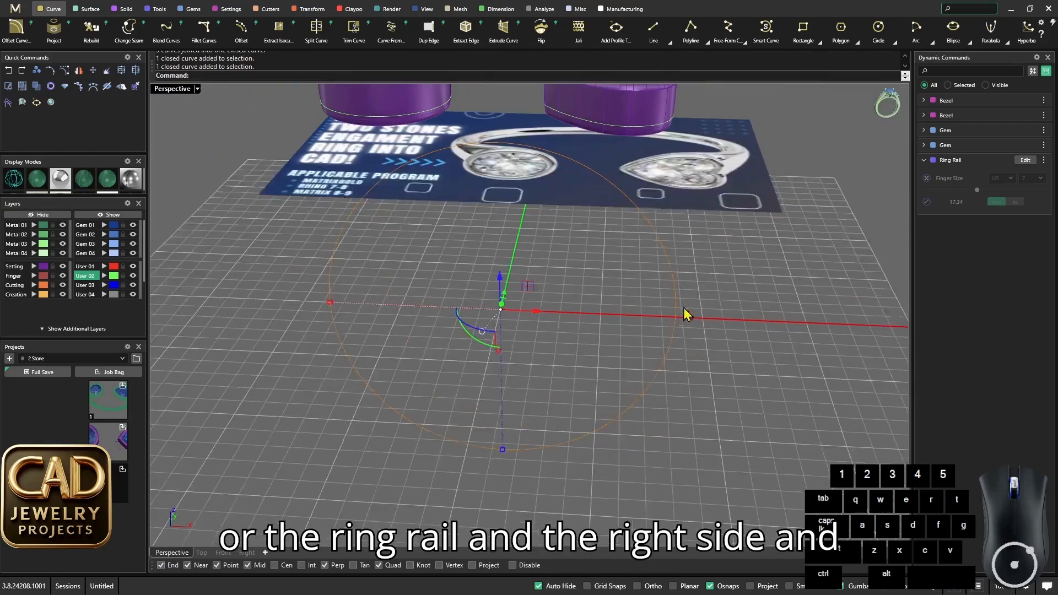
right_click_drag(342, 311, 439, 368)
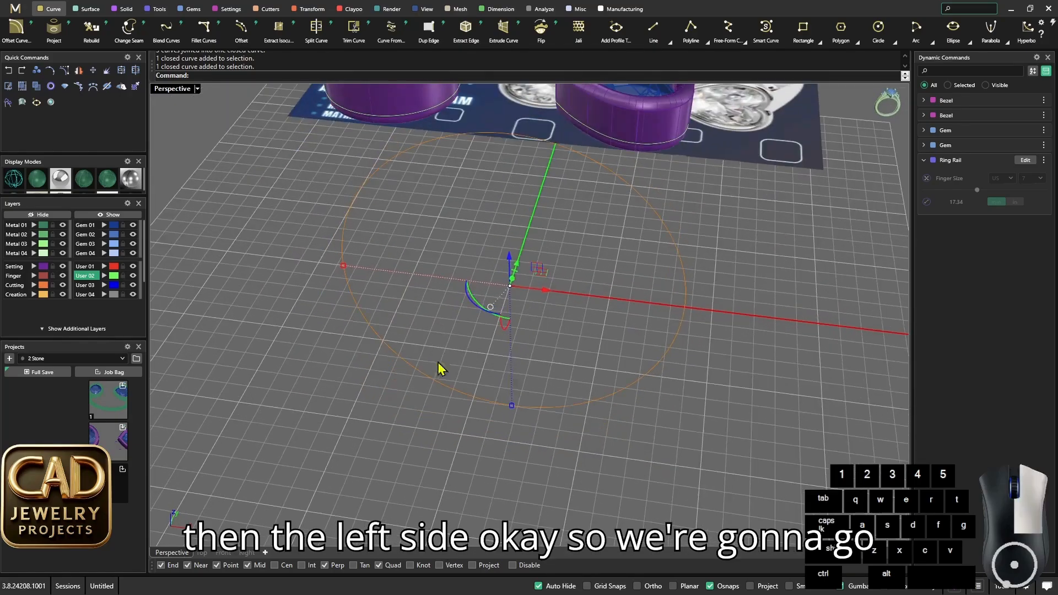
right_click(479, 347)
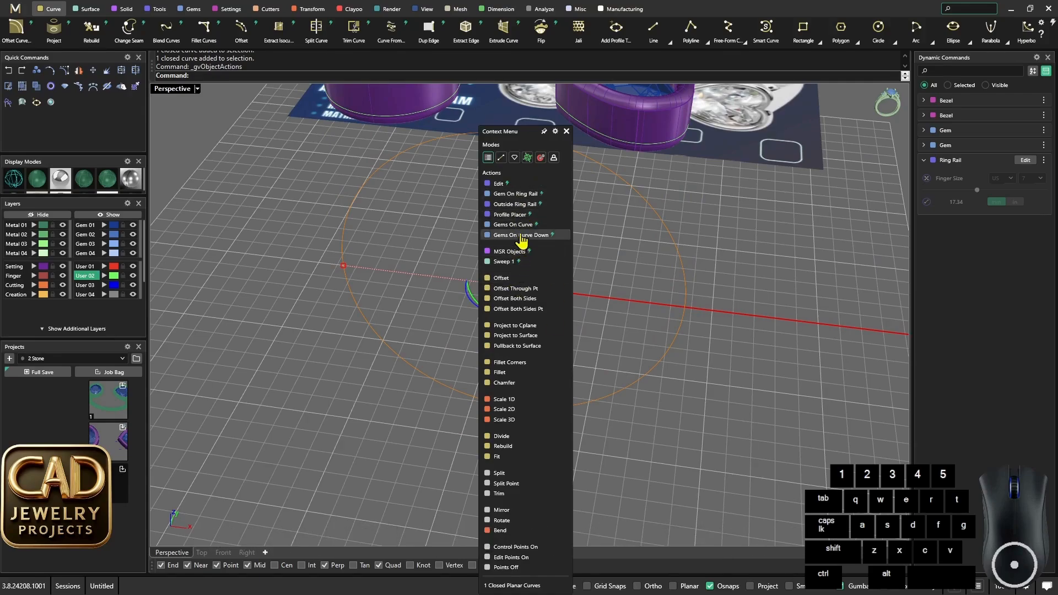
left_click(510, 214)
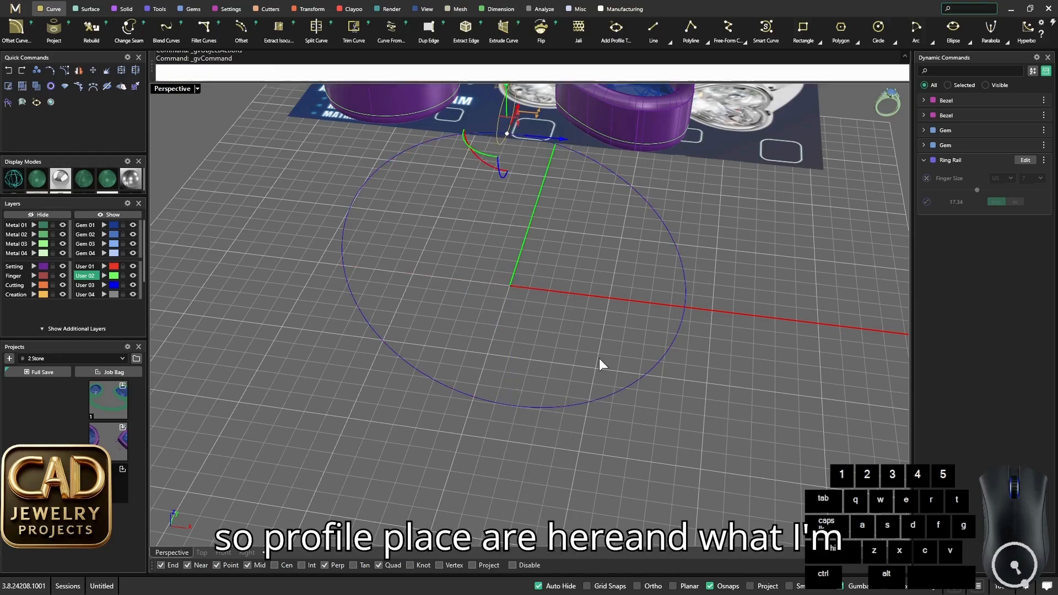
right_click_drag(600, 364, 610, 302)
scroll(562, 245, "up", 2)
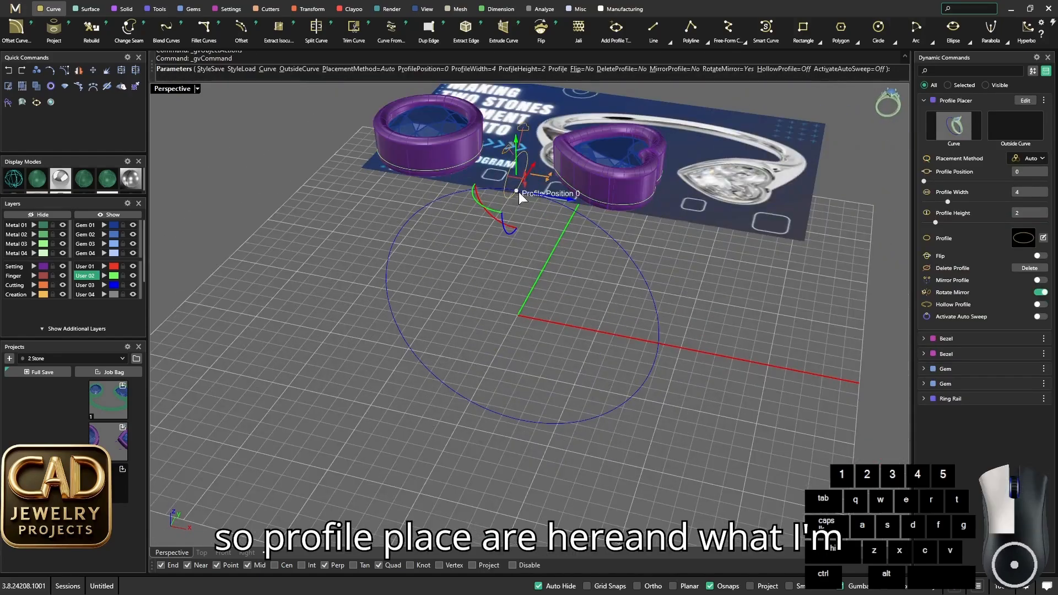
left_click_drag(518, 191, 541, 421)
- Set the bottom profile's width to 2 mm and its height to 1.8 mm
right_click_drag(533, 425, 500, 410)
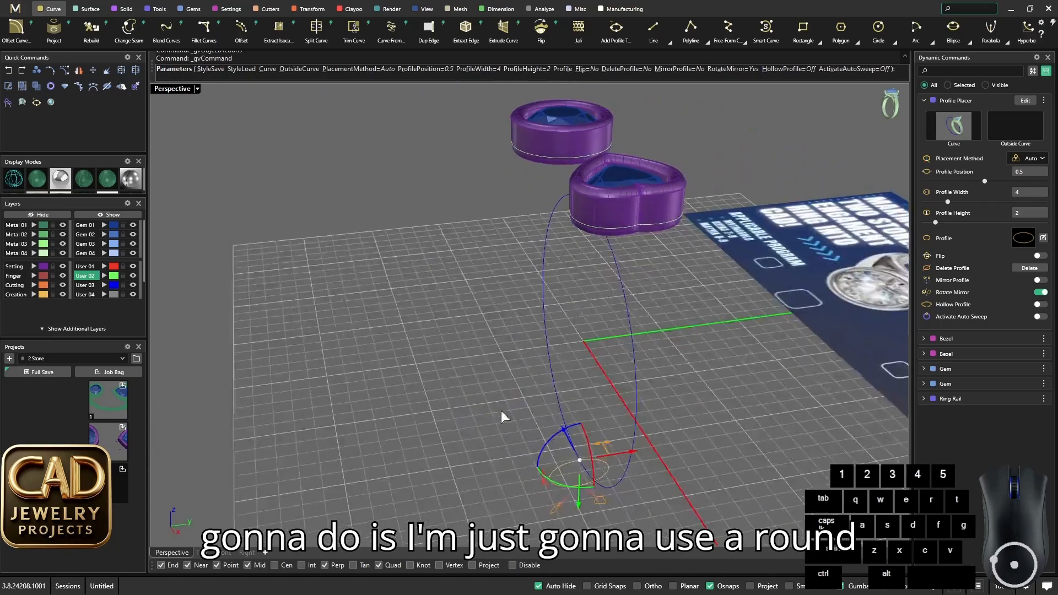
scroll(566, 445, "up", 7)
left_click_drag(597, 356, 536, 375)
left_click_drag(499, 430, 504, 421)
right_click_drag(504, 421, 494, 378)
scroll(496, 380, "up", 4)
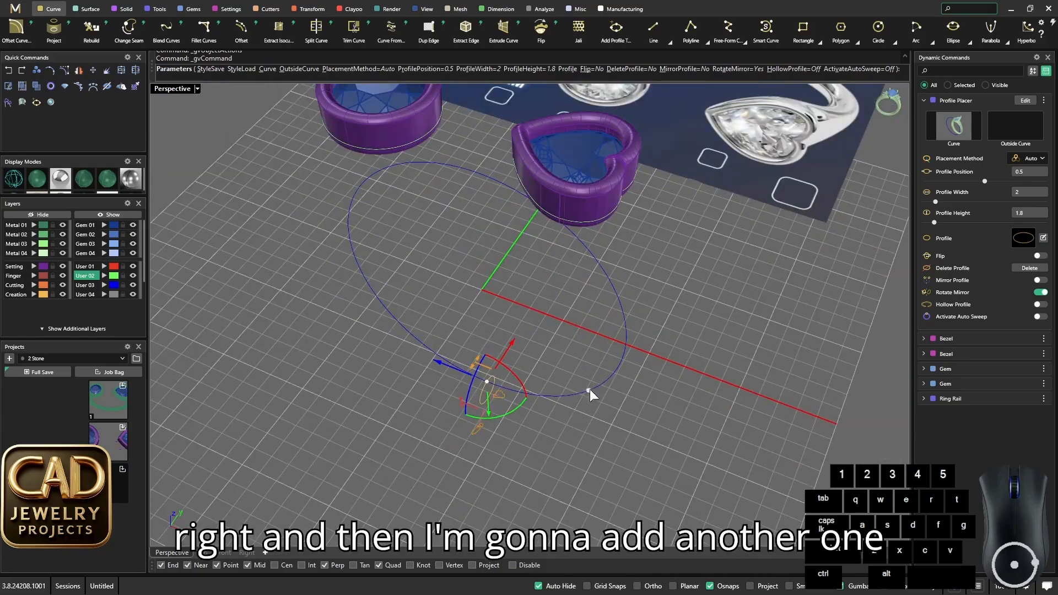
- Add a second profile at the rail's right quadrant and set its height to 2 mm
right_click_drag(589, 389, 646, 306)
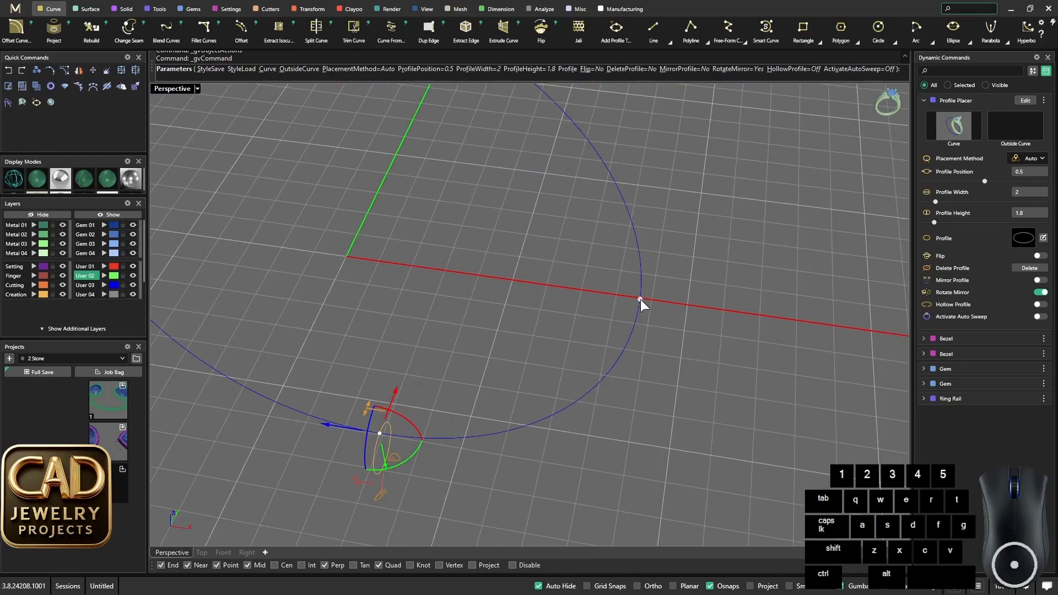
left_click(640, 299)
scroll(670, 340, "down", 5)
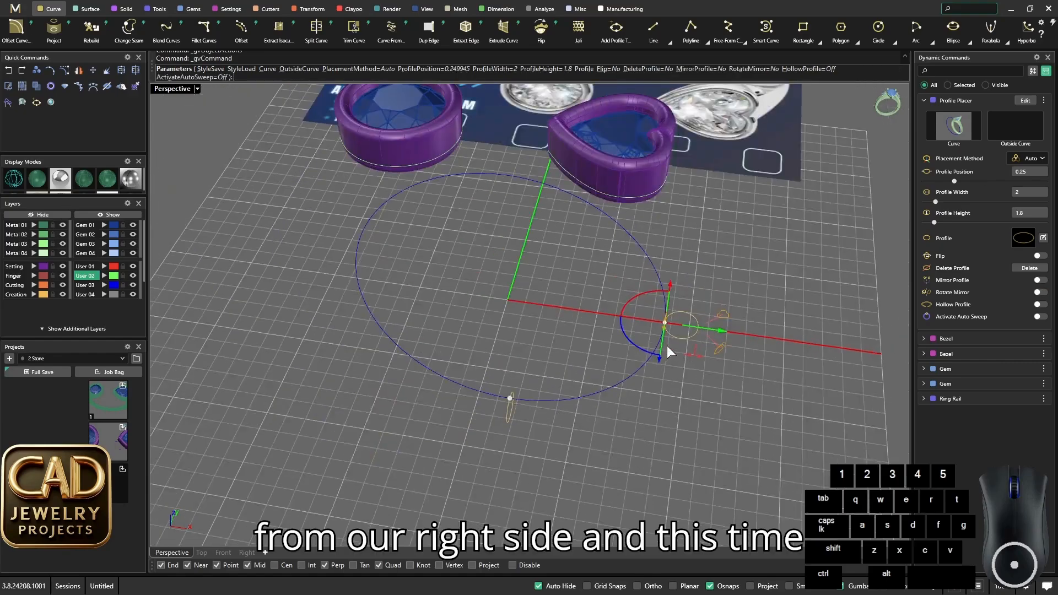
scroll(667, 345, "up", 5)
right_click_drag(666, 346, 697, 368)
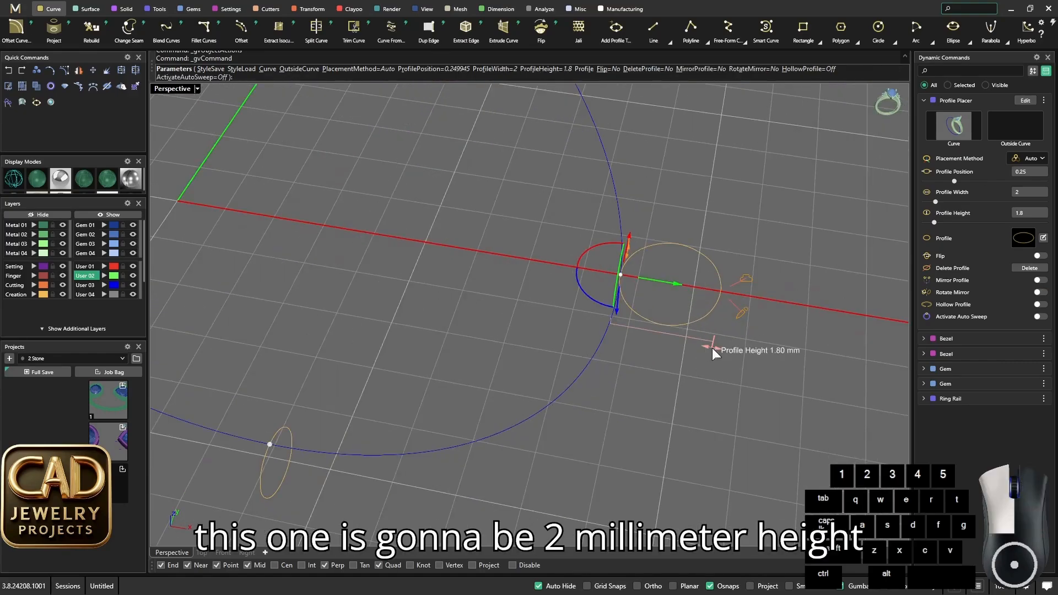
left_click_drag(711, 348, 718, 348)
right_click_drag(716, 356, 706, 388)
scroll(597, 349, "down", 5)
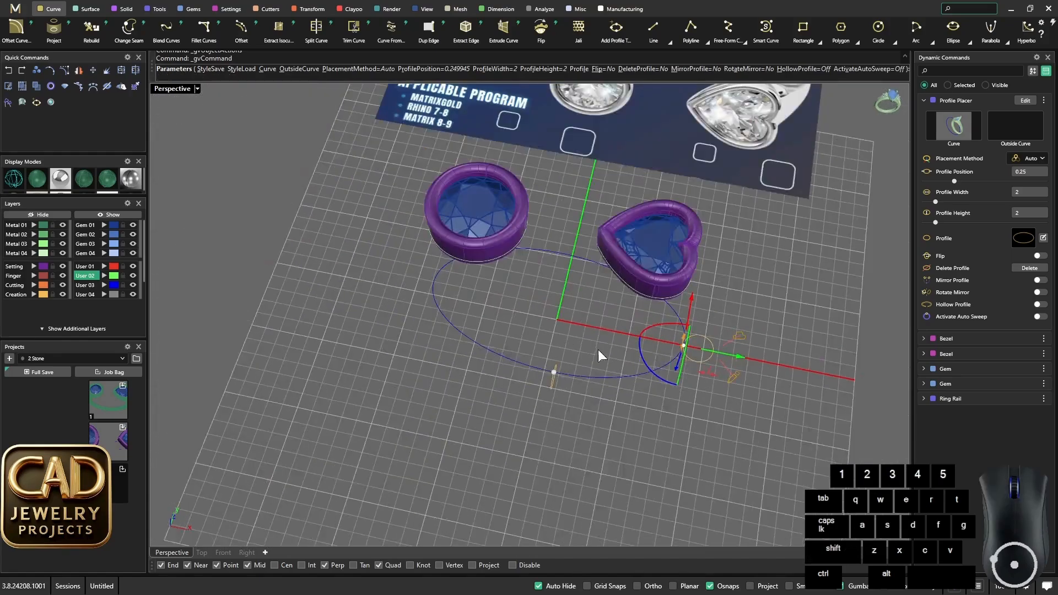
- Try the Rotate Mirror option on the right-hand profile and finish the profile placement
scroll(538, 330, "up", 2)
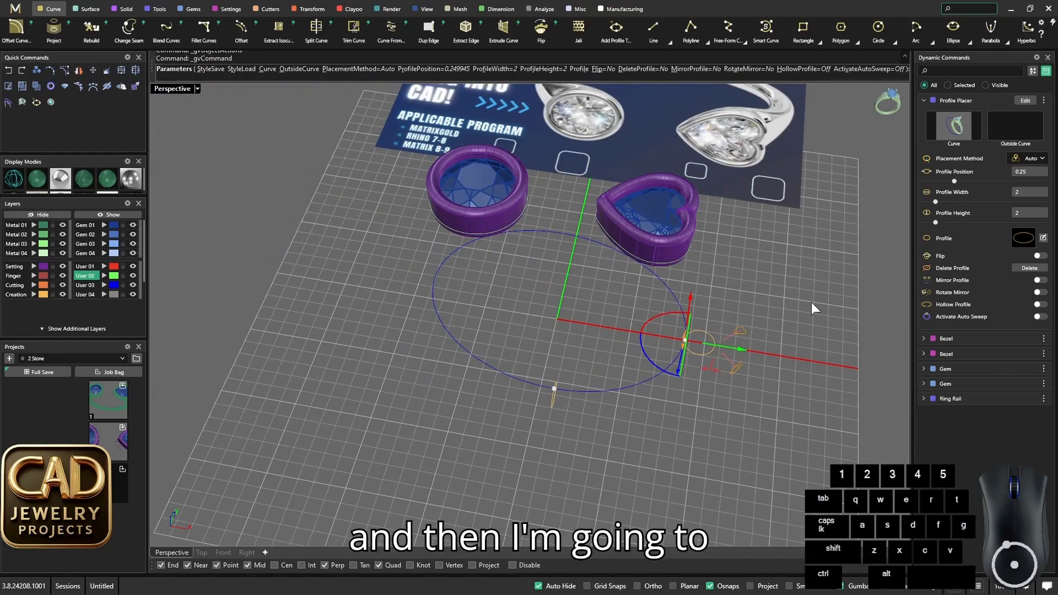
left_click(1039, 293)
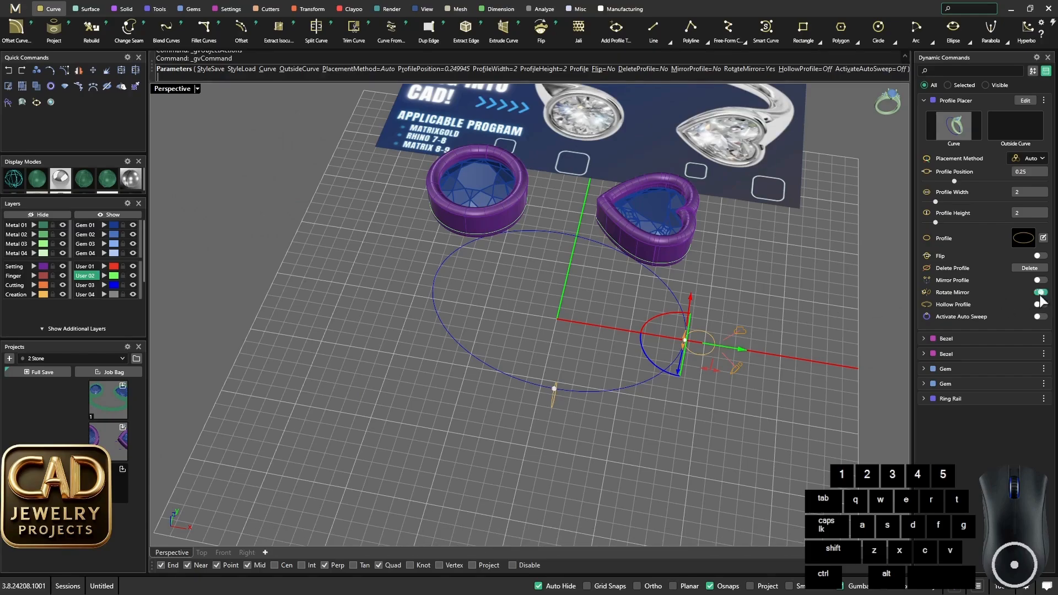
mouse_move(583, 337)
right_mouse_down()
mouse_move(609, 367)
mouse_move(666, 259)
mouse_move(607, 326)
mouse_move(628, 383)
mouse_move(586, 363)
mouse_move(601, 336)
right_mouse_up()
scroll(617, 371, "up", 4)
right_click(600, 336)
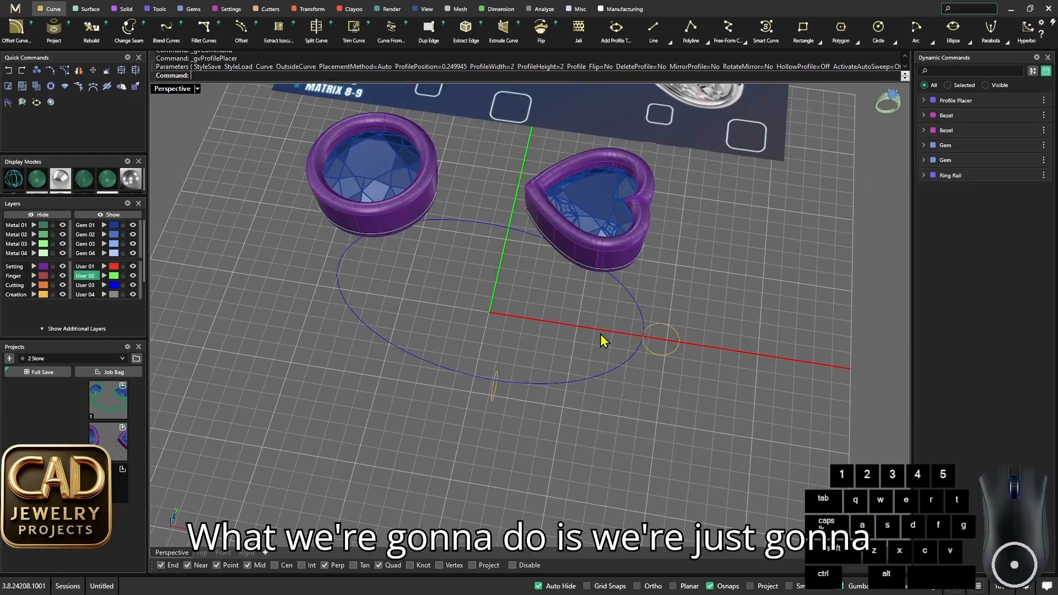
- Mirror the right-hand profile about the ring's vertical centre line through the origin onto the rail's left side
left_click(665, 353)
scroll(529, 339, "up", 2)
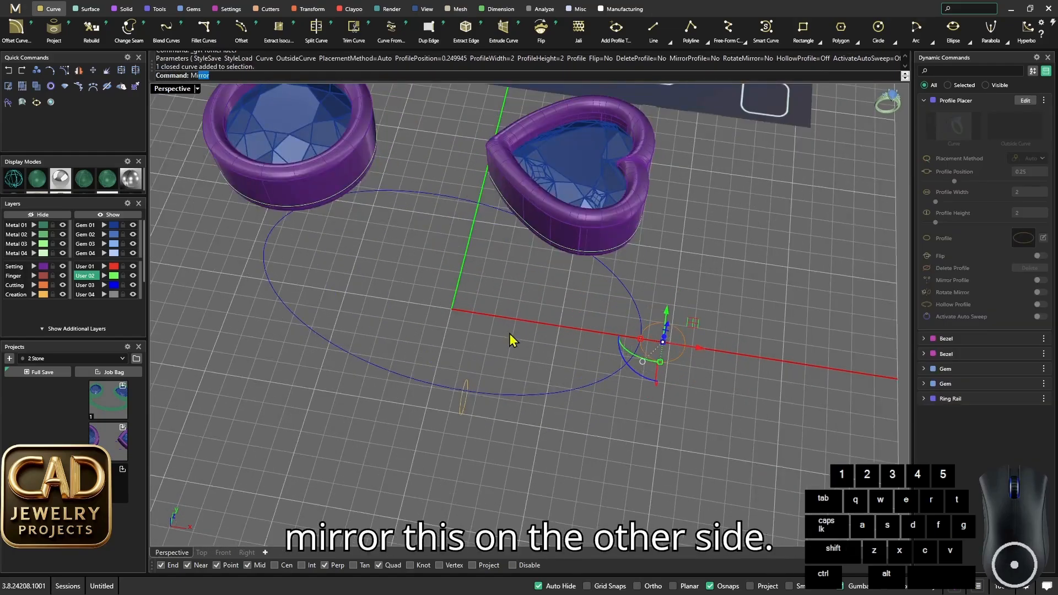
key("Return")
left_click(451, 309)
left_click(375, 445, "shift")
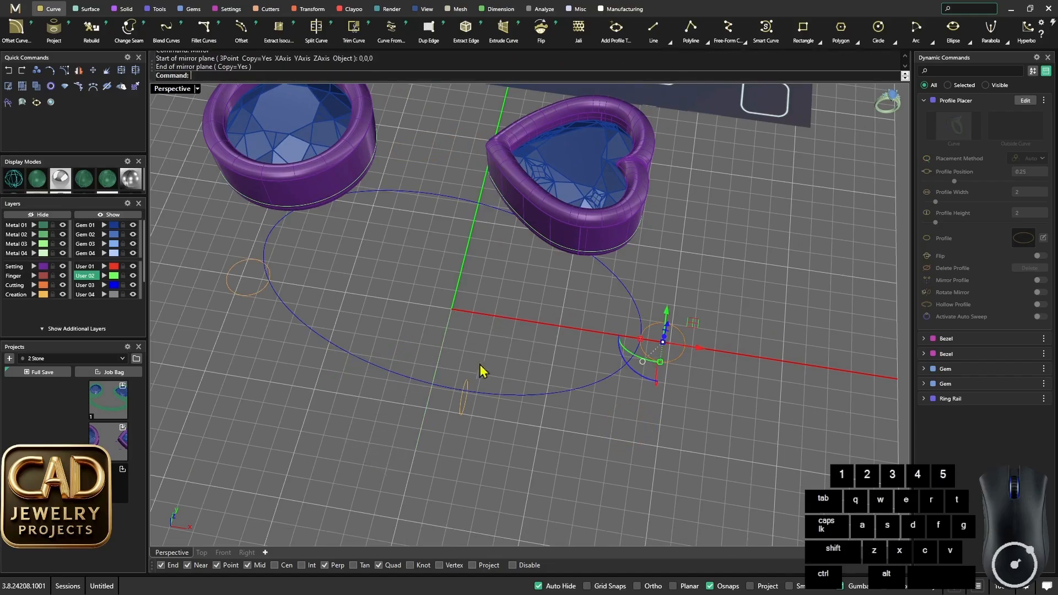
scroll(481, 370, "down", 8)
left_click(474, 364)
- Examine the right, bottom and left profiles on the rail and their layout relative to the two bezels
right_click_drag(481, 370, 613, 341)
scroll(498, 373, "up", 2)
scroll(576, 353, "up", 2)
scroll(575, 350, "up", 4)
scroll(542, 356, "down", 6)
scroll(542, 348, "up", 6)
scroll(595, 346, "down", 4)
scroll(684, 361, "up", 4)
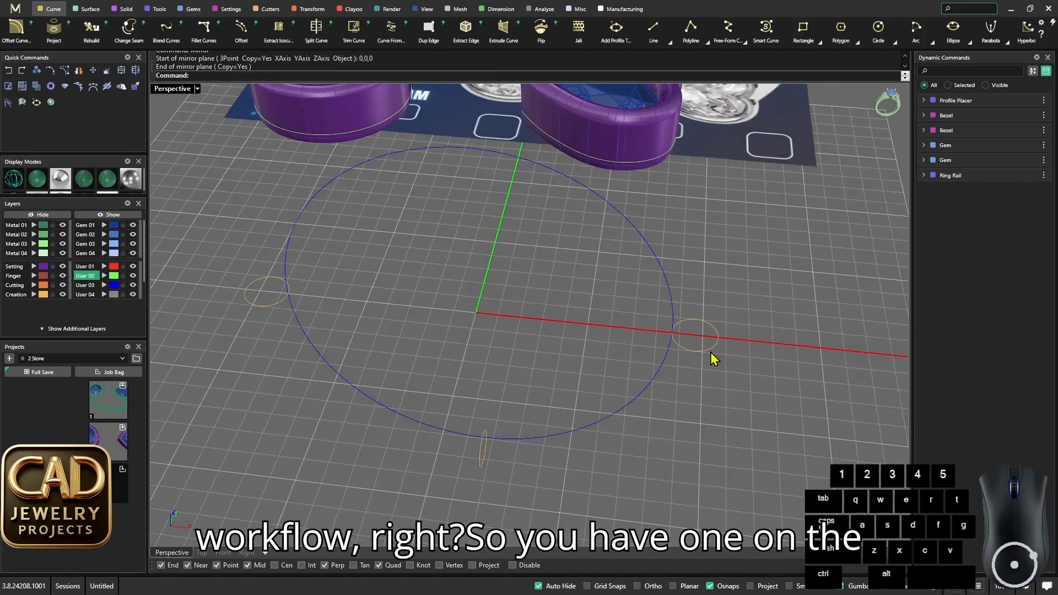
left_click(708, 357)
right_click_drag(707, 358, 503, 437)
left_click(493, 459)
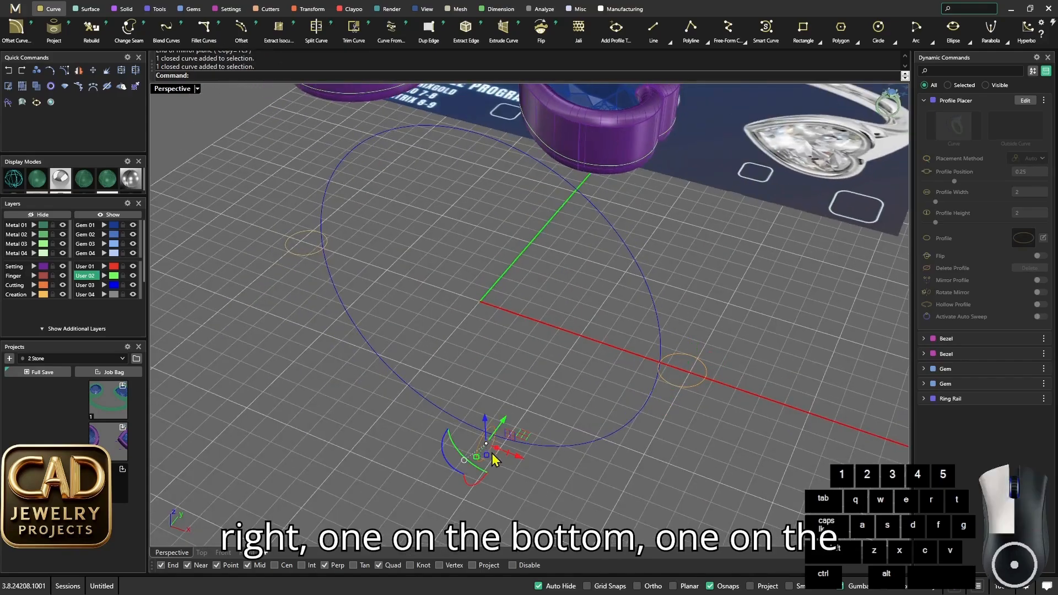
left_click(295, 253)
scroll(560, 392, "down", 5)
right_click_drag(468, 346, 545, 334)
left_click(560, 392)
scroll(560, 389, "up", 3)
scroll(544, 333, "down", 7)
scroll(546, 333, "up", 3)
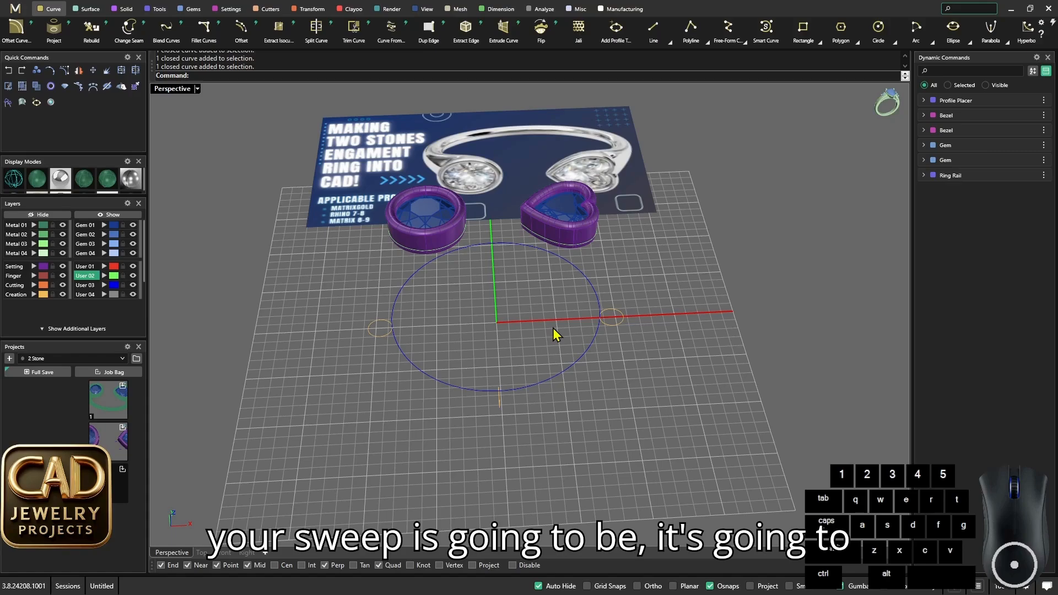
scroll(616, 320, "up", 3, "shift")
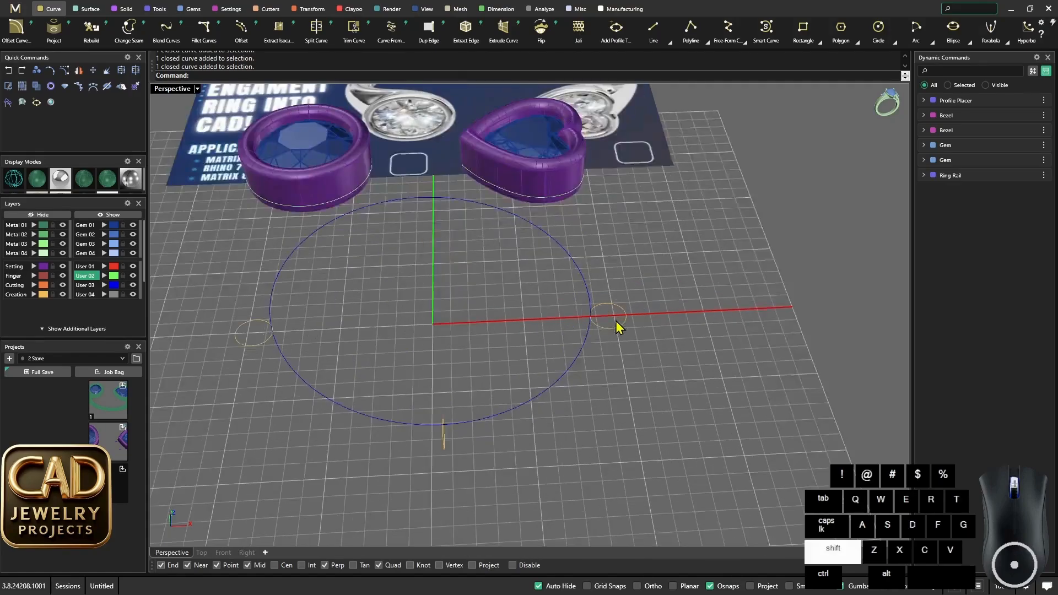
right_click_drag(616, 320, 590, 384, "shift")
scroll(589, 385, "down", 5)
scroll(600, 382, "up", 6)
scroll(607, 382, "down", 4)
scroll(612, 394, "up", 4)
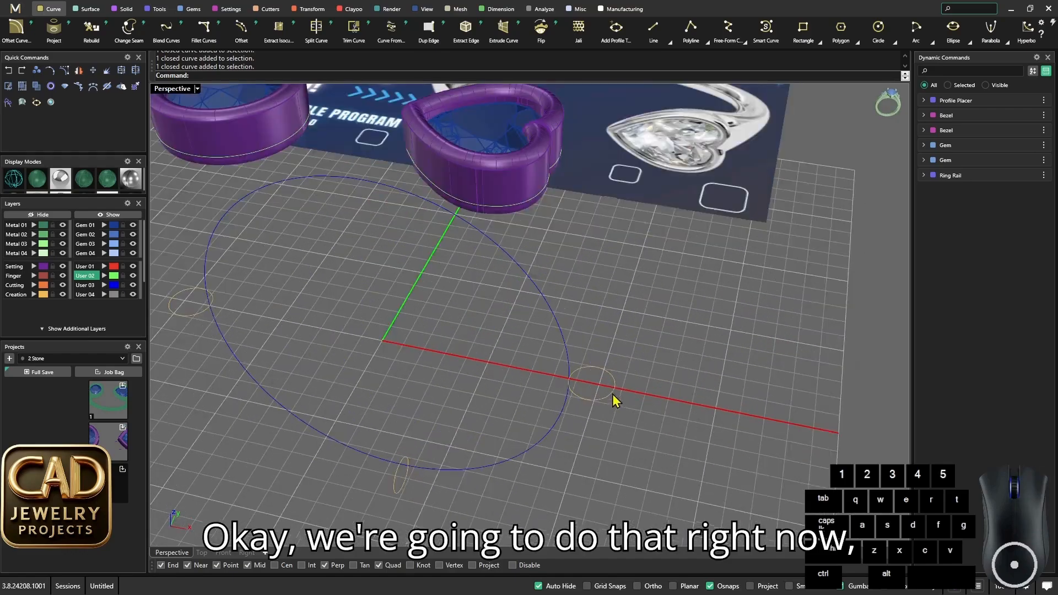
scroll(611, 393, "up", 4)
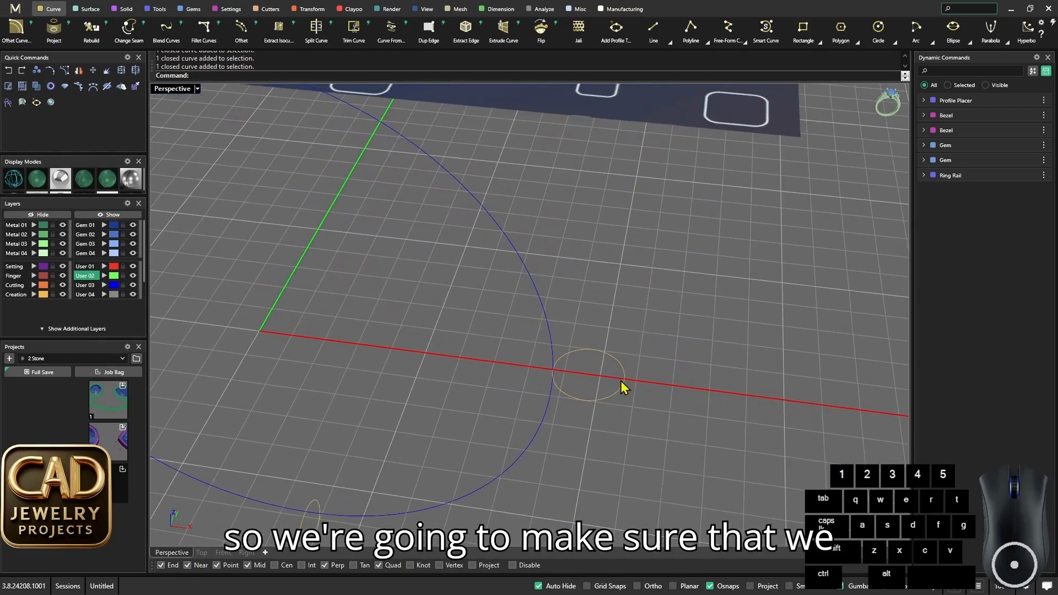
left_click(621, 382)
scroll(589, 381, "down", 3)
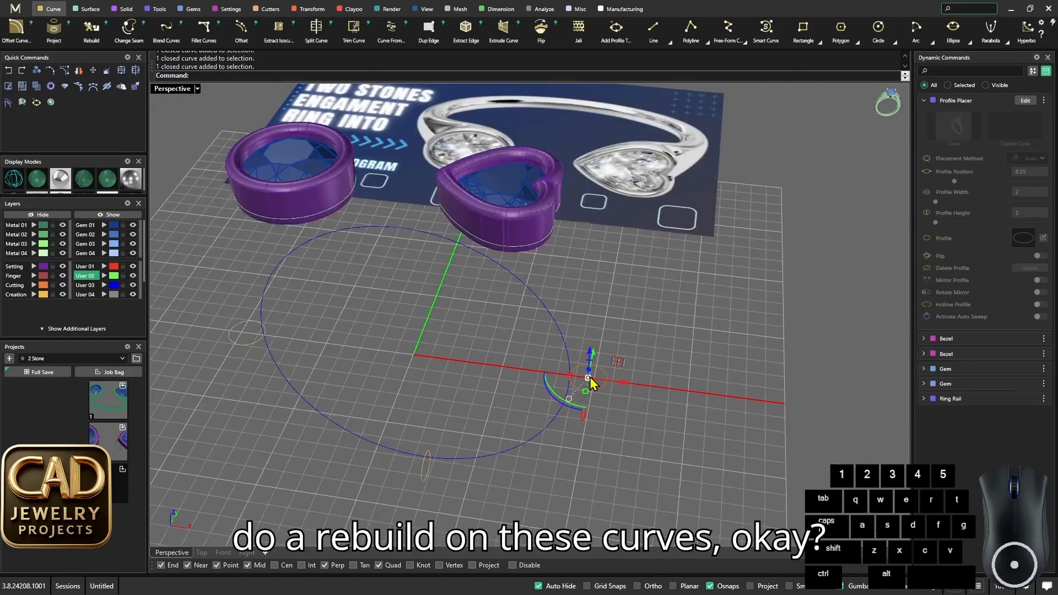
scroll(532, 256, "up", 2)
left_click(538, 240)
left_click(570, 268)
scroll(599, 321, "down", 3)
right_click_drag(598, 320, 555, 297)
scroll(553, 255, "up", 3)
key("Escape")
- Start rebuilding the closed curve around the heart bezel with a point count of 50 and check its fit at the cleft
scroll(543, 268, "up", 2)
left_click(544, 274)
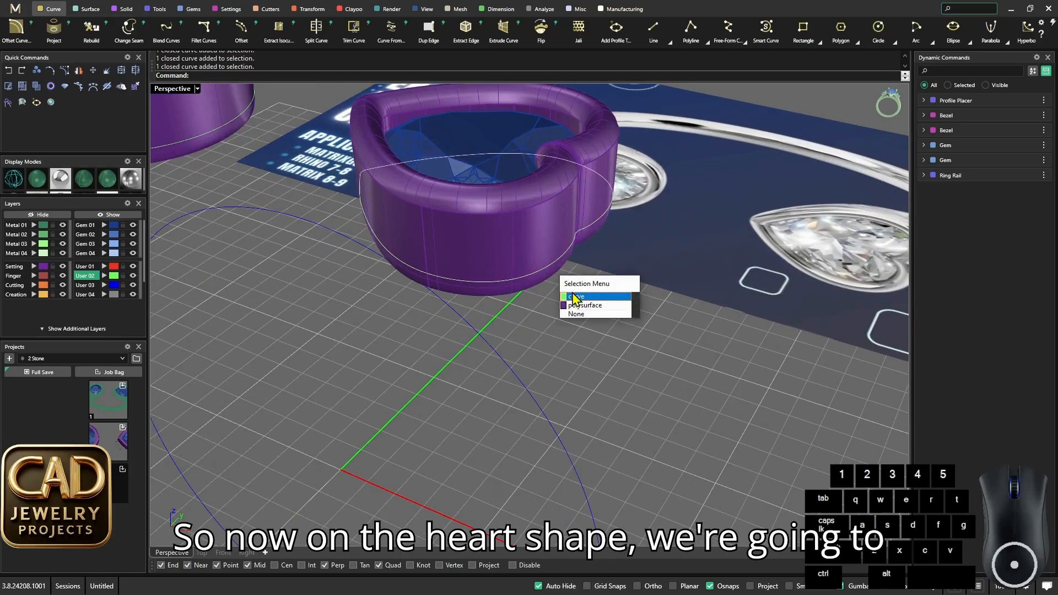
left_click(567, 300)
scroll(576, 302, "down", 4)
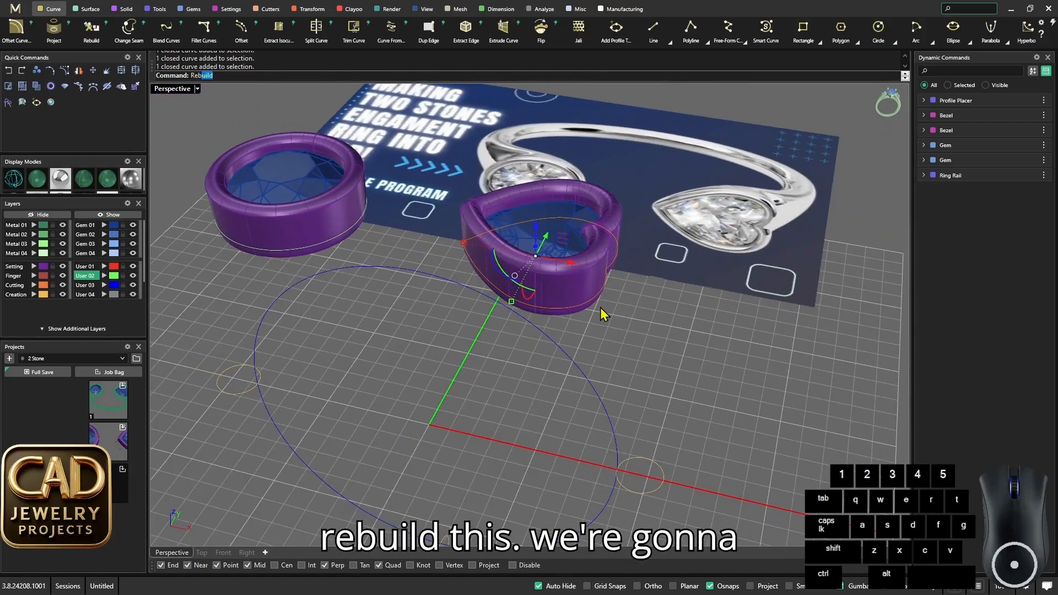
key("Return")
scroll(662, 299, "up", 2)
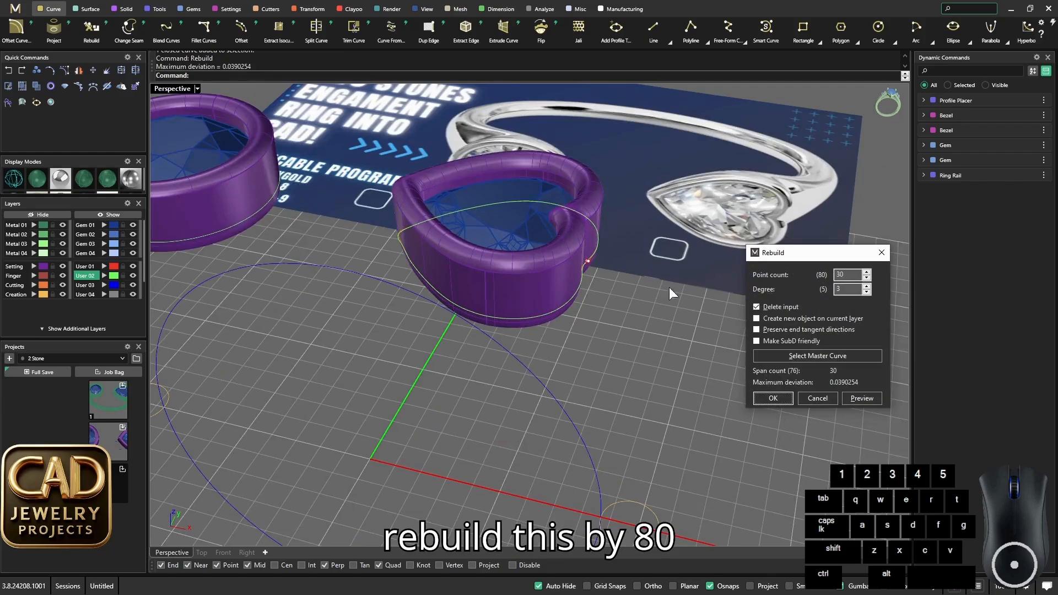
scroll(527, 273, "up", 4)
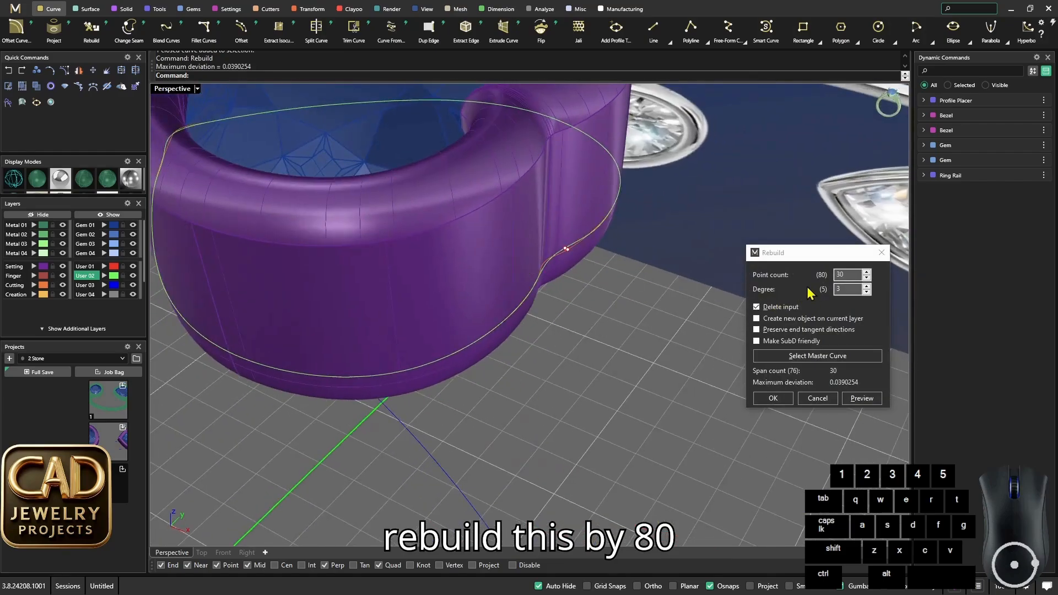
scroll(540, 300, "down", 4)
scroll(503, 285, "up", 5)
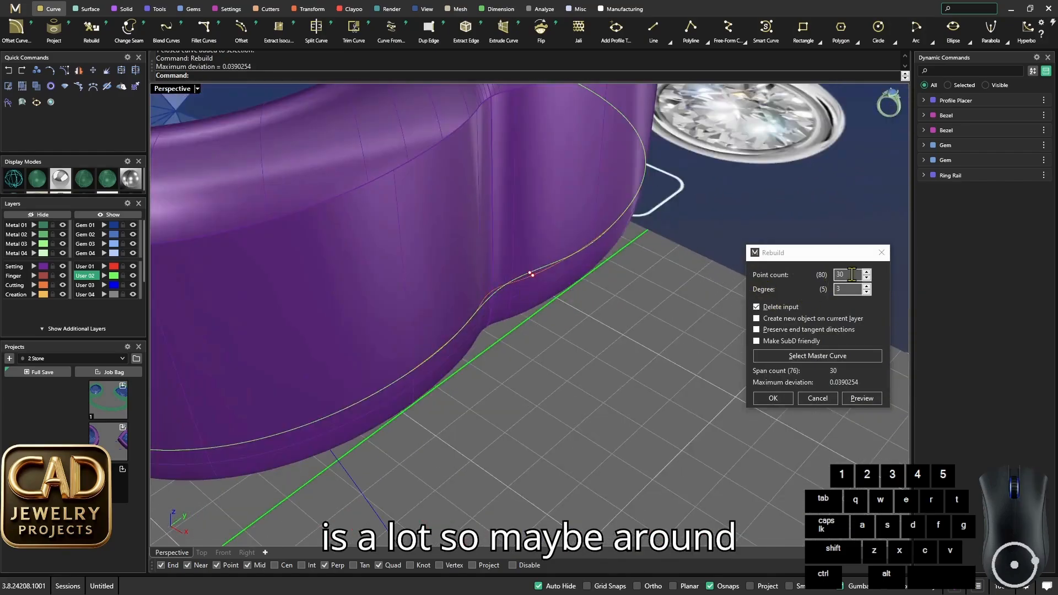
left_click_drag(851, 275, 833, 280)
type("50")
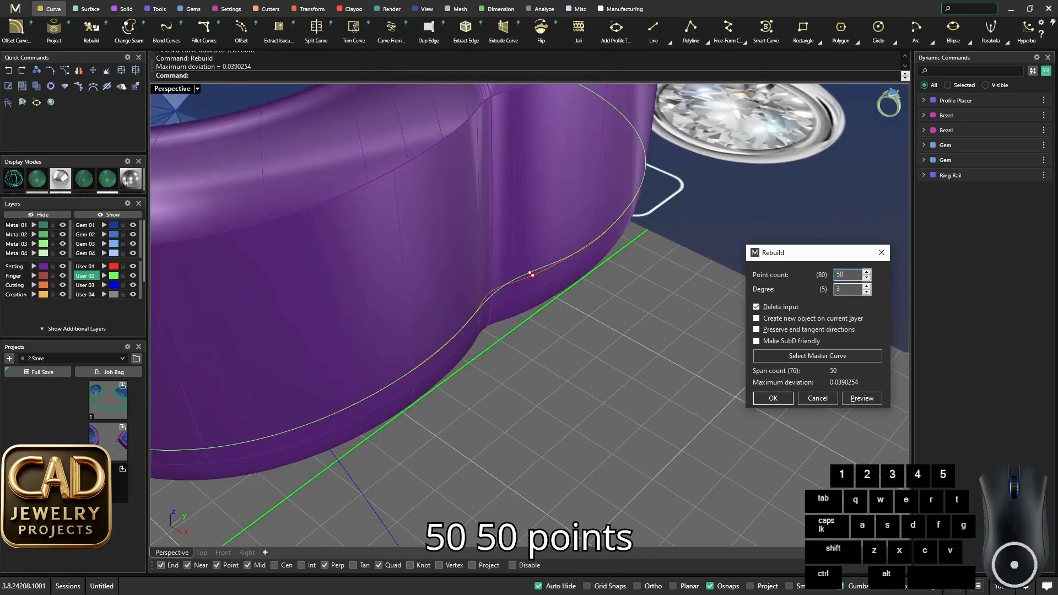
scroll(597, 316, "down", 5)
right_click_drag(540, 324, 481, 329)
scroll(384, 365, "up", 5)
- Raise the heart curve's rebuild point count to 60 and apply the rebuild
left_click_drag(849, 275, 805, 270)
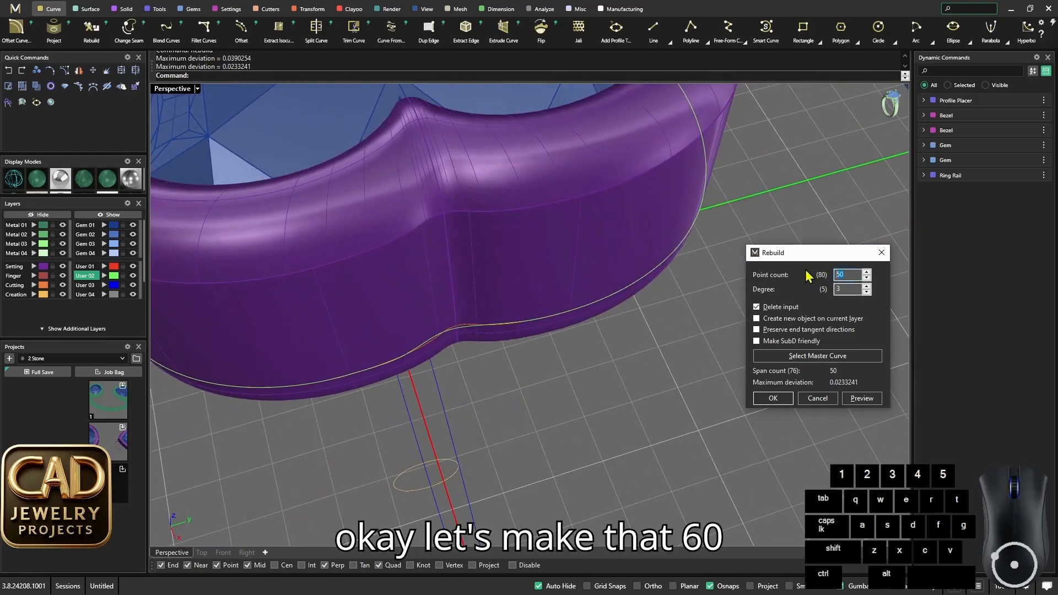
type("60")
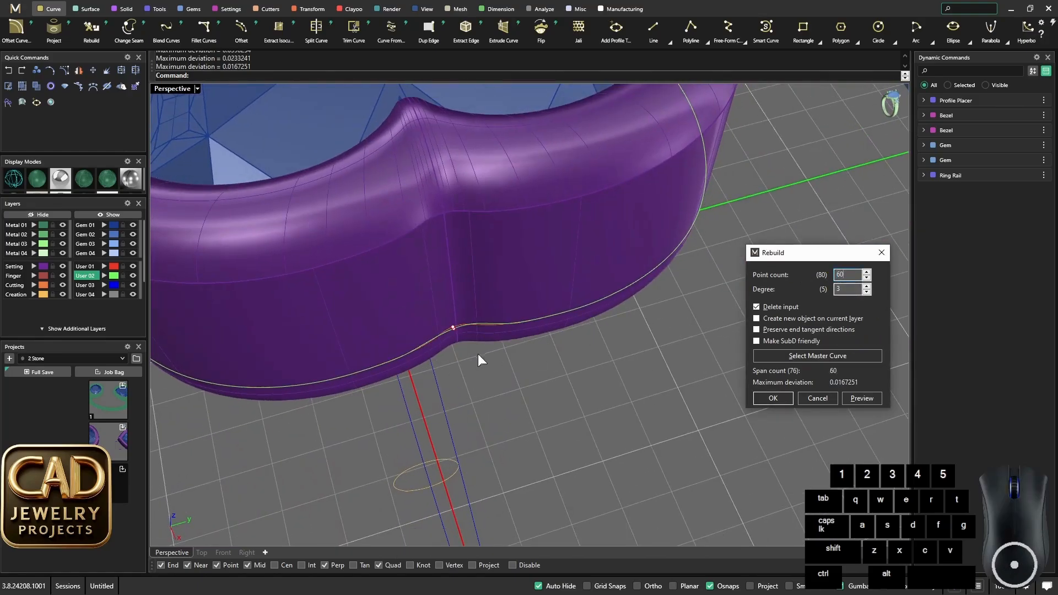
scroll(478, 356, "down", 6)
right_click_drag(480, 359, 558, 350)
scroll(583, 373, "down", 4)
scroll(585, 370, "up", 3)
scroll(651, 168, "up", 4)
scroll(453, 289, "up", 5)
scroll(487, 358, "down", 4)
scroll(490, 340, "up", 4)
key("Return")
- Inspect the rebuilt curve along the heart bezel's cleft and undo the rebuild
scroll(516, 342, "down", 4)
scroll(576, 357, "up", 6)
scroll(567, 375, "down", 5)
scroll(524, 417, "up", 4)
scroll(520, 388, "up", 4)
scroll(521, 384, "down", 7)
scroll(540, 337, "up", 3)
scroll(541, 329, "down", 4)
scroll(545, 358, "up", 3)
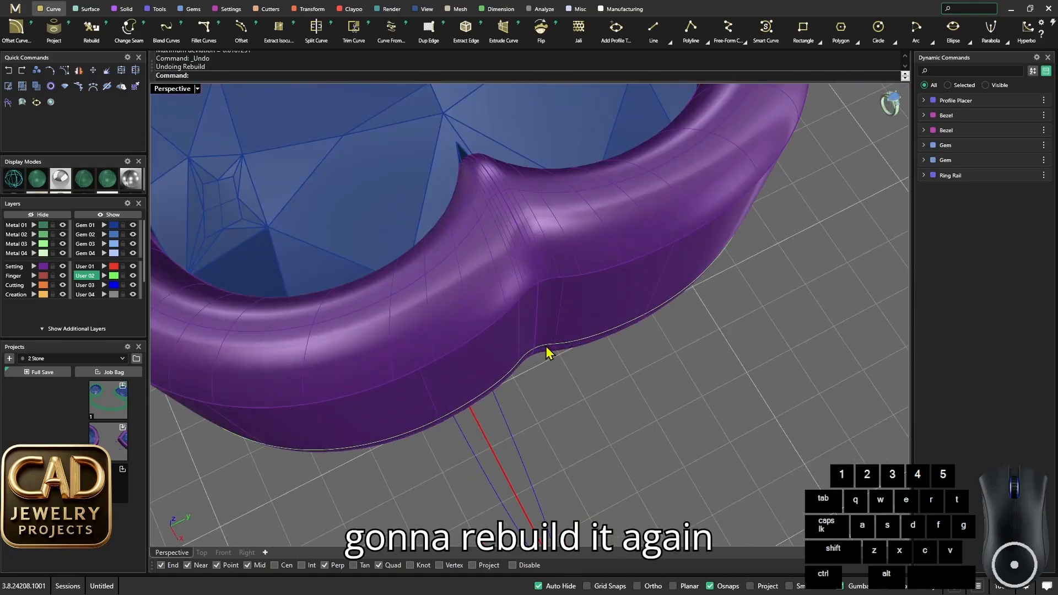
- Rebuild the closed curve around the heart bezel with a point count of 80 and degree 3
left_click(560, 353)
key("Return")
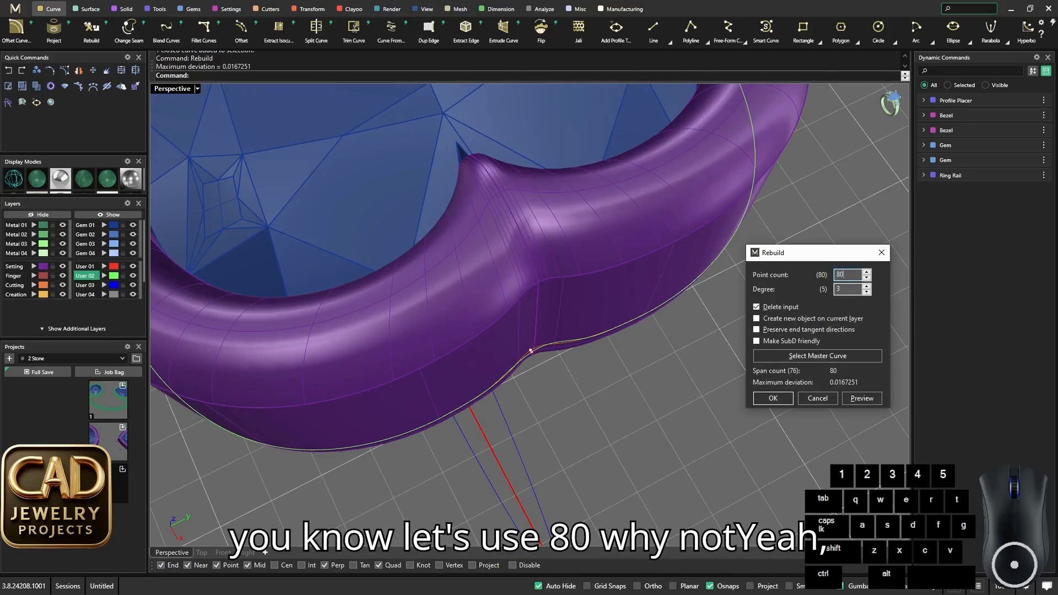
scroll(507, 326, "down", 4)
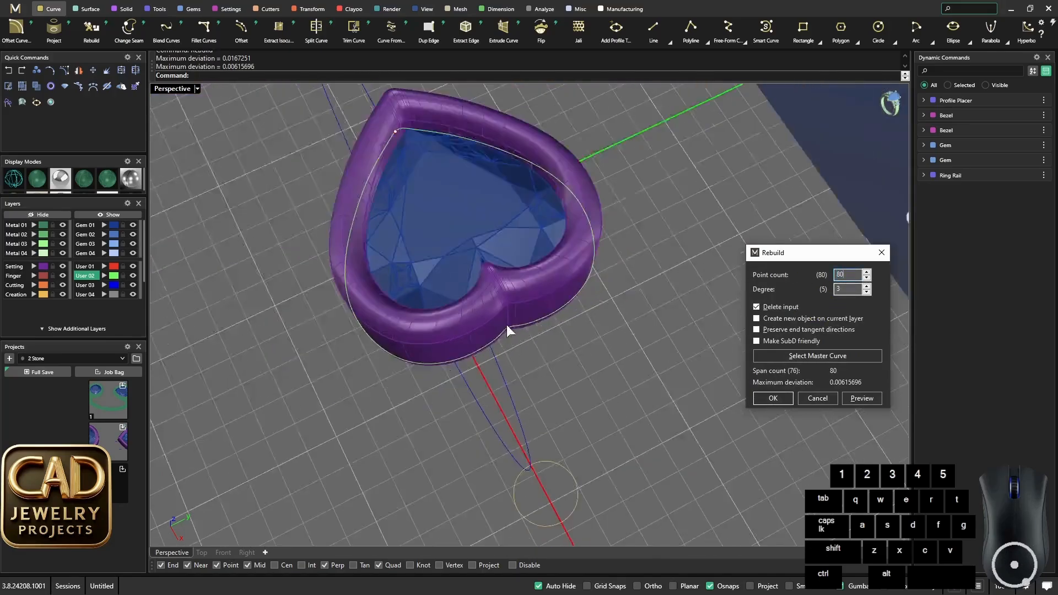
right_click_drag(507, 325, 626, 312)
scroll(515, 293, "up", 5)
scroll(518, 288, "down", 5)
right_click_drag(517, 288, 565, 356)
scroll(455, 365, "up", 4)
scroll(464, 355, "down", 6)
scroll(524, 353, "up", 5)
scroll(564, 356, "down", 5)
scroll(564, 356, "up", 4)
right_click_drag(666, 338, 716, 349)
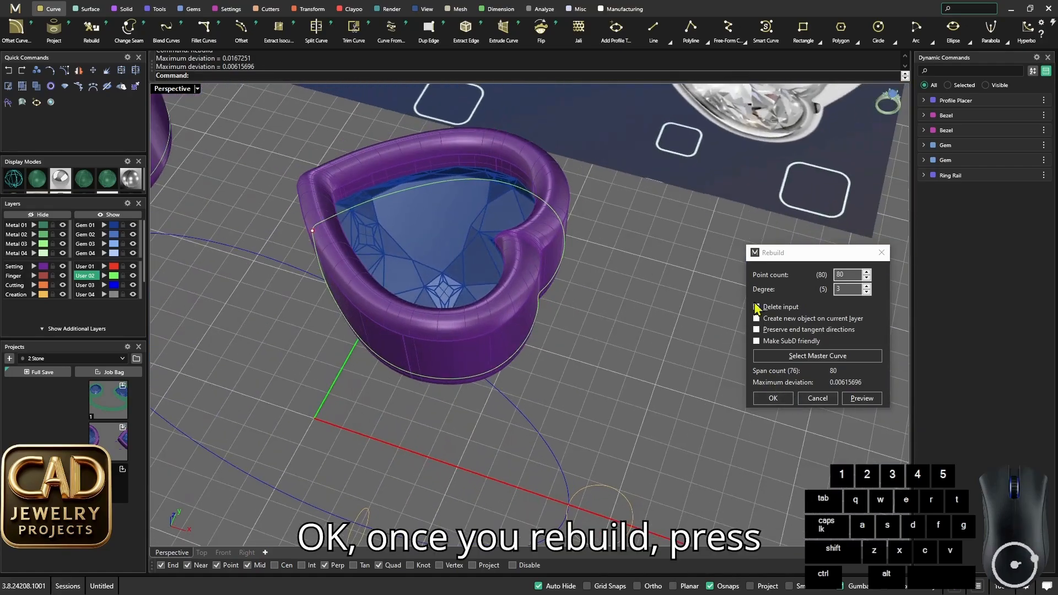
right_click_drag(642, 349, 663, 374)
left_click(773, 398)
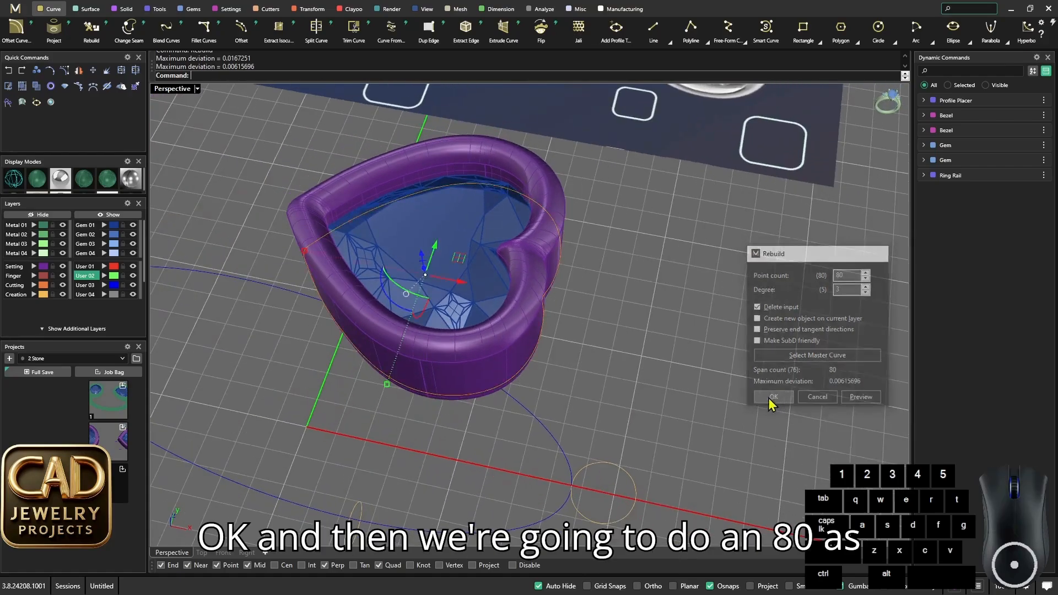
- Rebuild the closed curve around the round bezel with a point count of 80
scroll(650, 299, "down", 5)
scroll(457, 326, "up", 5)
left_click(461, 309)
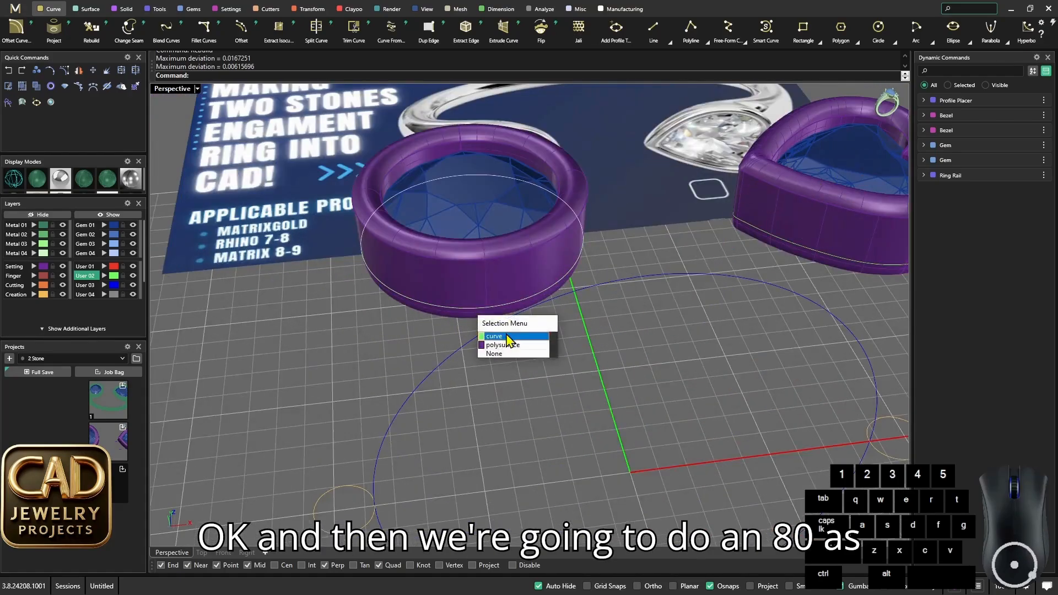
left_click(505, 337)
right_click_drag(503, 336, 470, 294)
type("Reb")
key("Return")
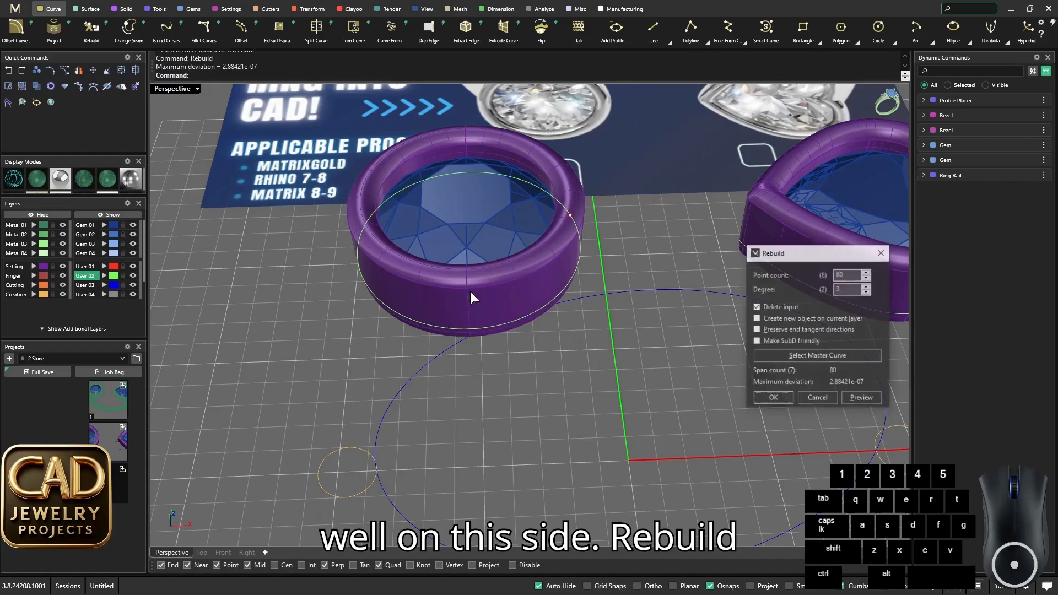
left_click(774, 396)
- Rebuild the profile on the heart bezel's side of the ring rail with a point count of 80
scroll(603, 375, "down", 5)
left_click(599, 375)
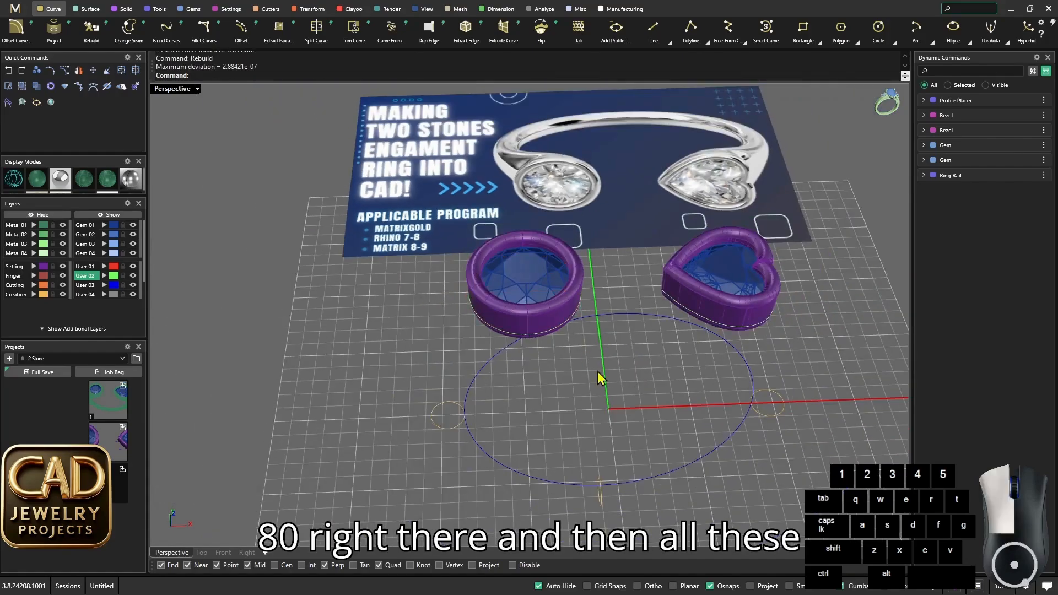
scroll(623, 388, "down", 3)
scroll(667, 386, "up", 4)
right_click_drag(689, 423, 602, 414)
left_click(667, 387)
scroll(655, 389, "down", 4)
scroll(600, 418, "up", 4)
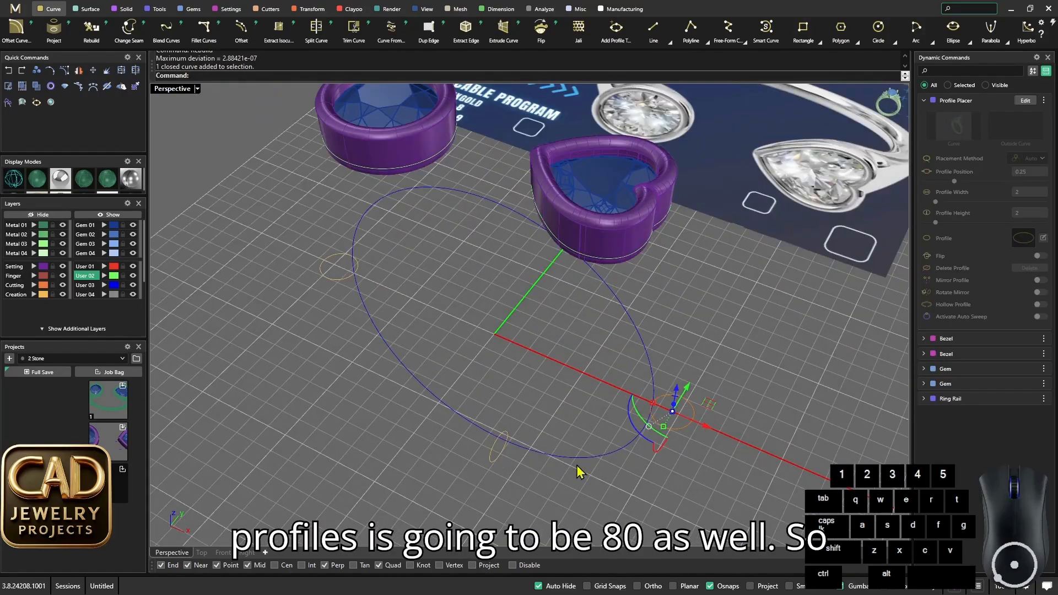
left_click(547, 361)
scroll(671, 427, "up", 2)
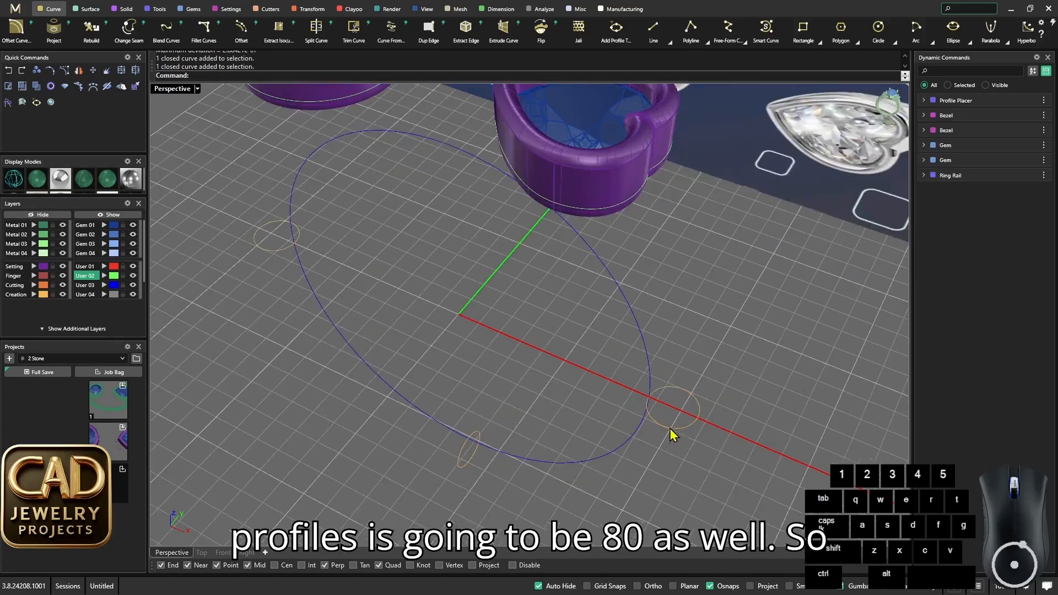
left_click(673, 425)
type("Rebuild")
key("Return")
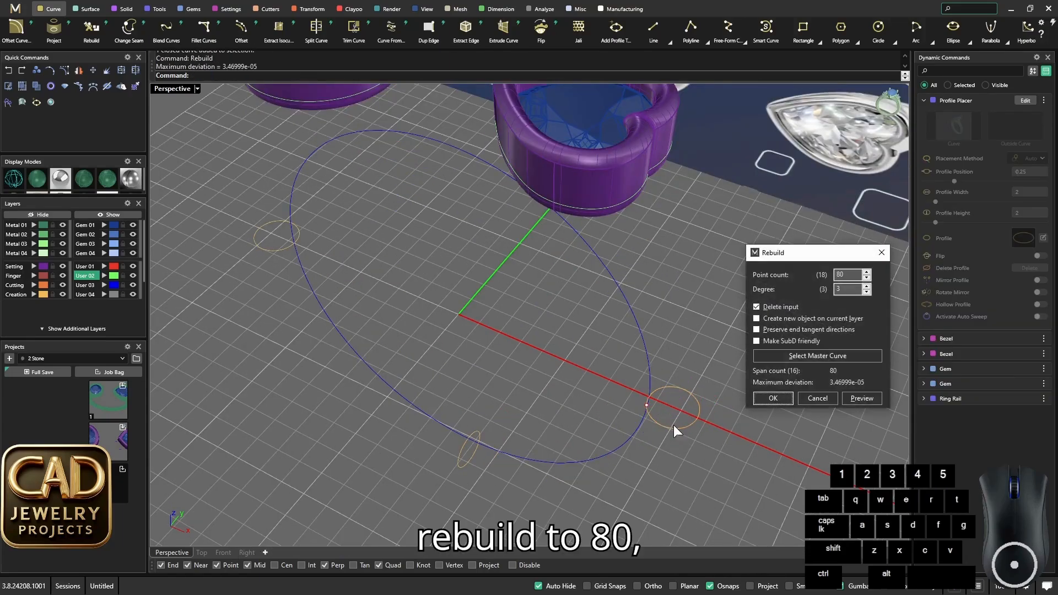
key("Return")
- Rebuild the profile at the bottom of the ring rail with a point count of 80
left_click(465, 465)
key("space")
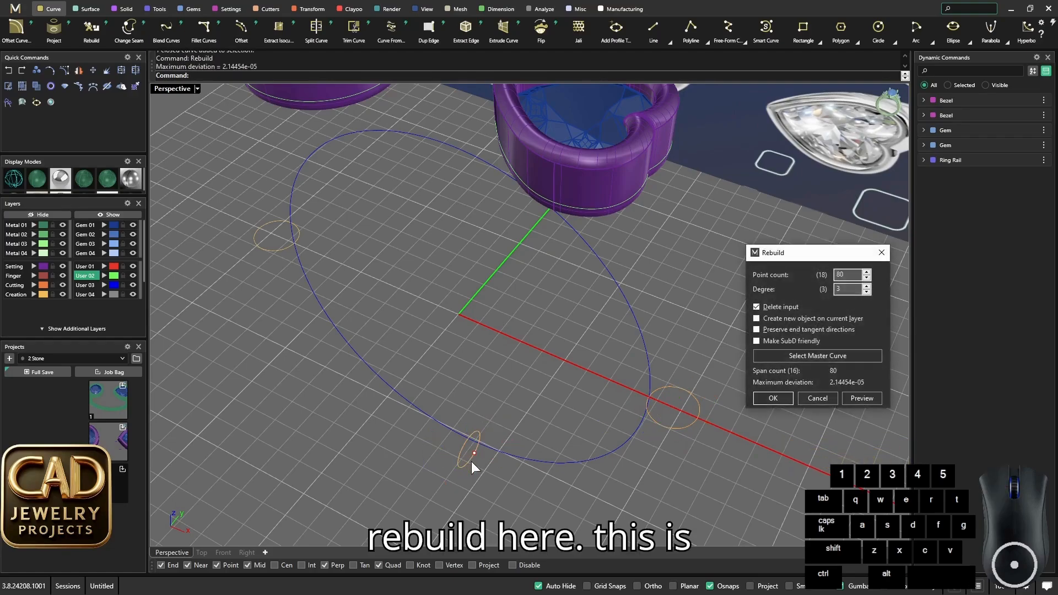
key("space")
- Rebuild the profile on the round bezel's side of the ring rail with a point count of 80
scroll(463, 457, "down", 5)
scroll(456, 335, "up", 2)
left_click(451, 331)
scroll(374, 333, "up", 2)
left_click(388, 328)
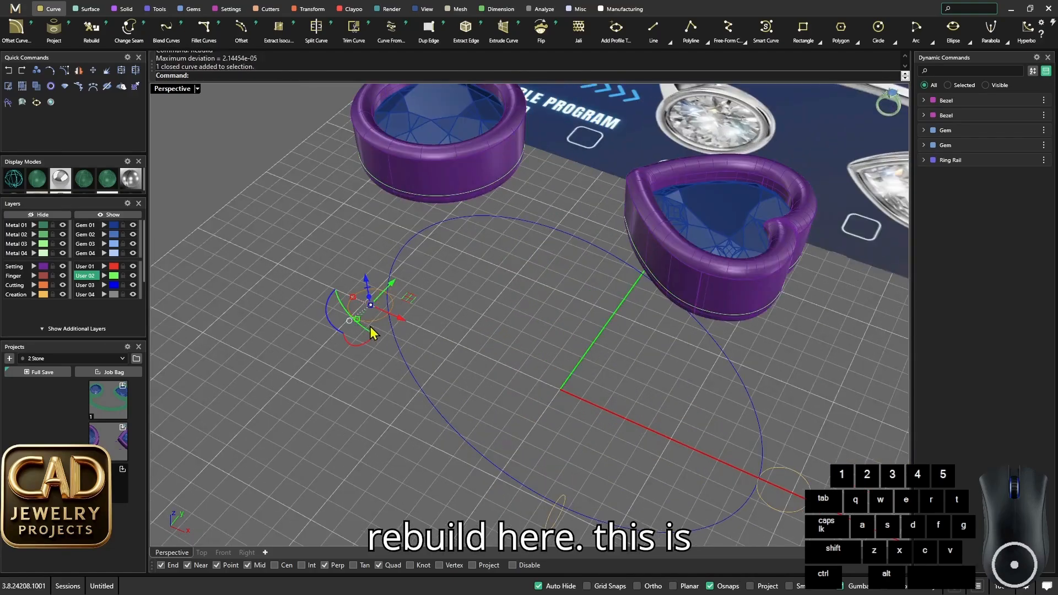
key("space")
left_click(771, 397)
- Select the bezel curves and rail profiles to review the sweep sequence, and clear the selection
scroll(497, 354, "down", 4)
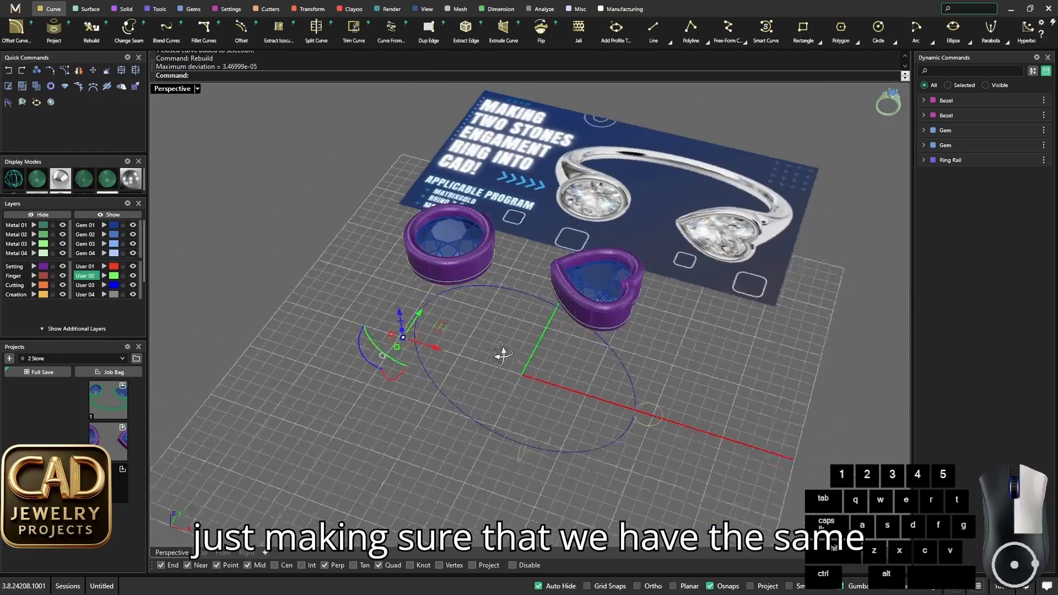
scroll(632, 394, "up", 1)
scroll(567, 283, "up", 6)
left_click(573, 249)
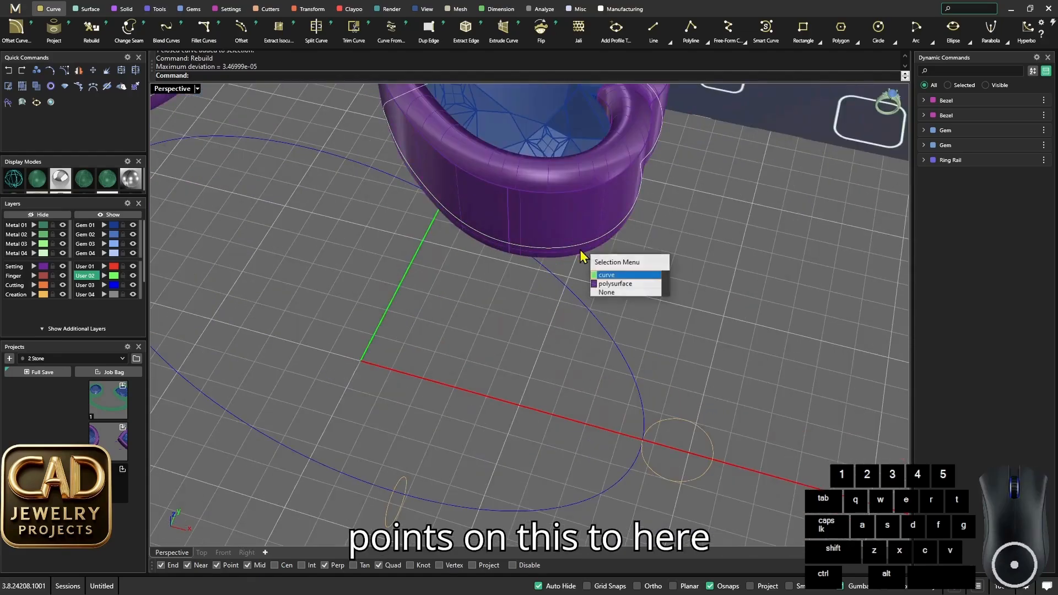
left_click(626, 283)
scroll(528, 430, "down", 3)
left_click(467, 449, "shift")
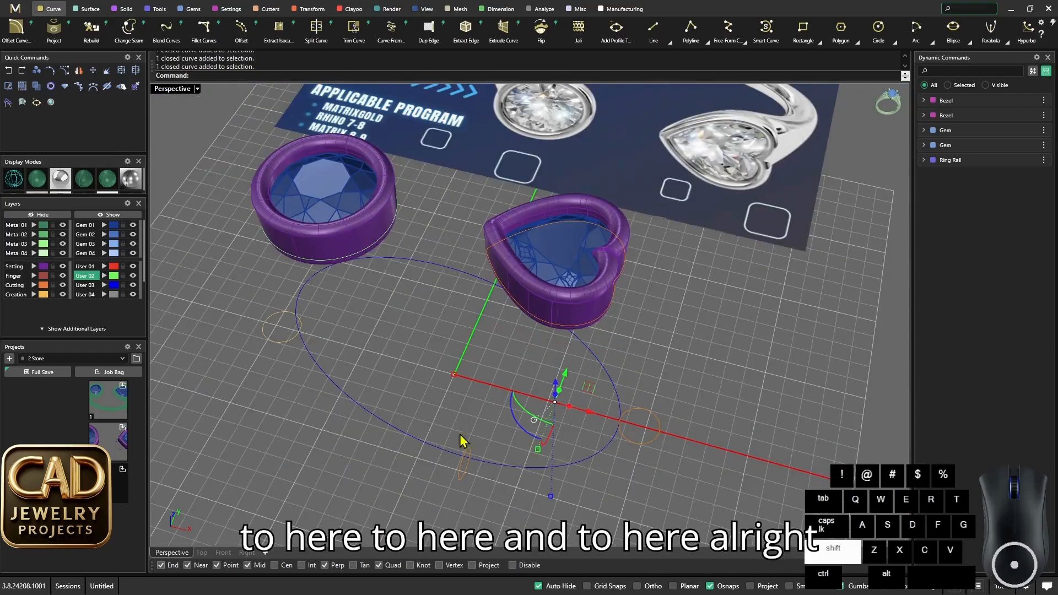
left_click(299, 257, "shift")
left_click(448, 357)
- Examine the two bezels with the ring rail, and switch to a maximized Front view
scroll(537, 378, "down", 3)
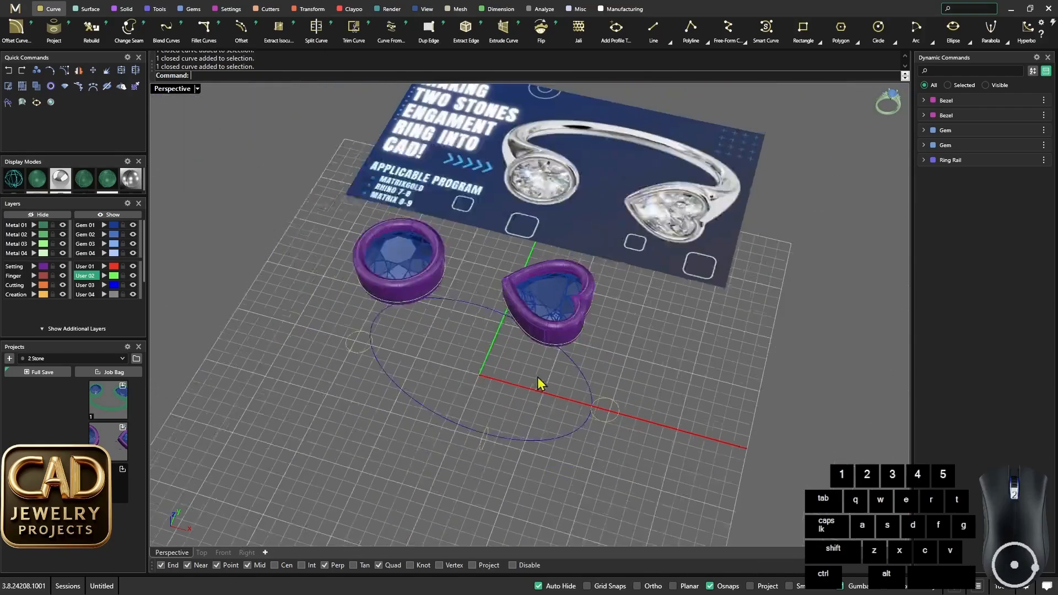
scroll(537, 379, "up", 2)
right_click_drag(537, 379, 578, 250)
scroll(571, 296, "down", 3)
scroll(570, 296, "up", 5)
double_click(180, 91)
double_click(158, 321)
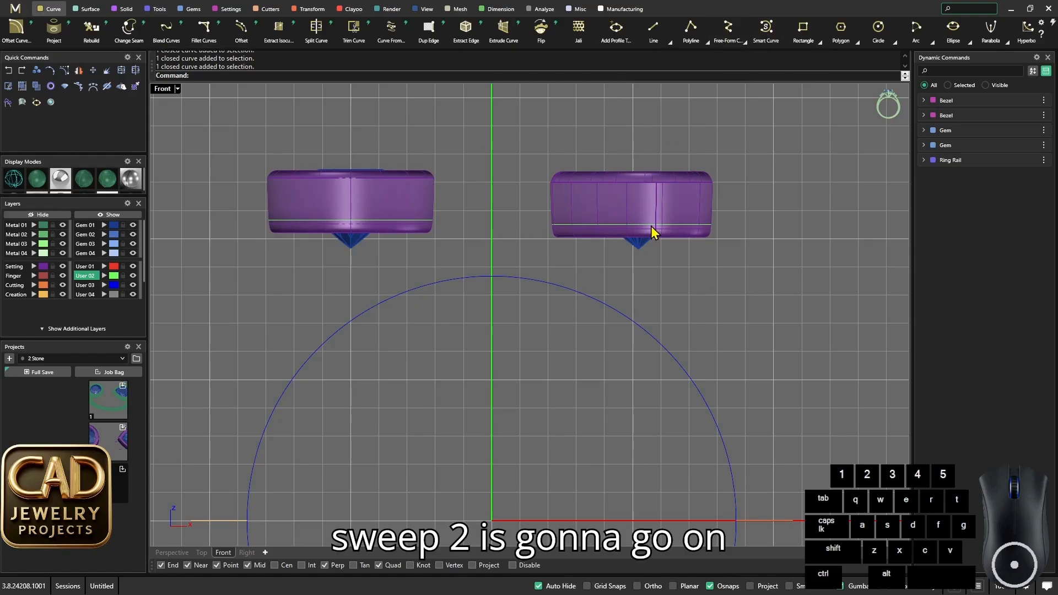
left_click(974, 8)
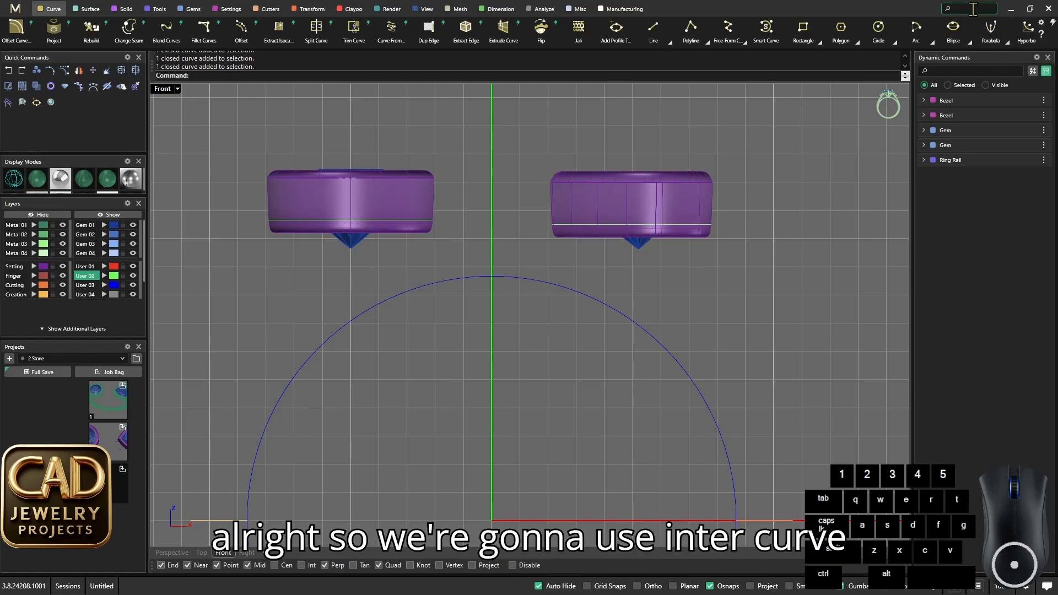
type("inte")
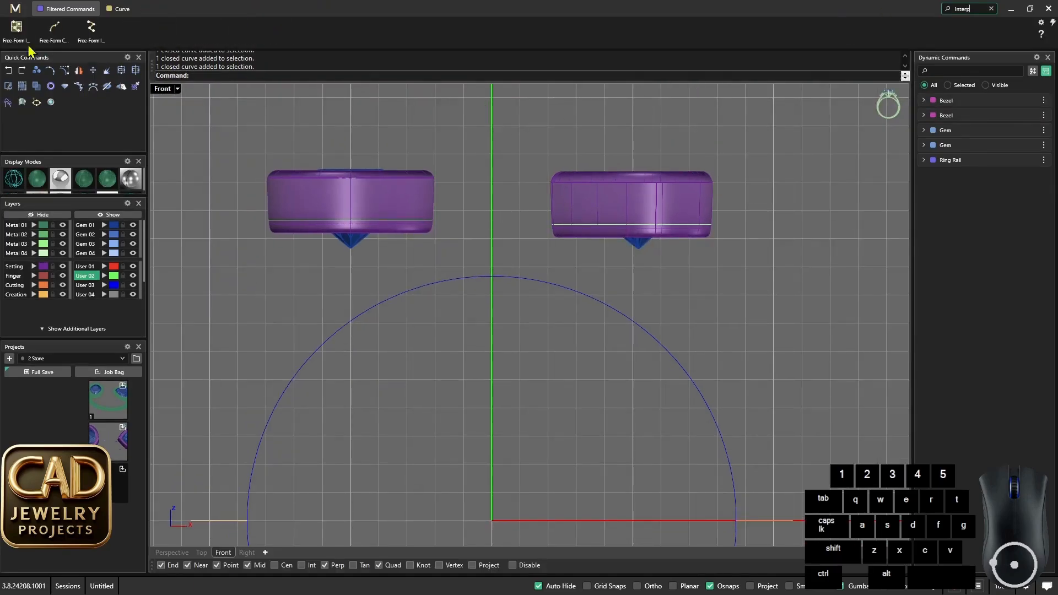
type("rp")
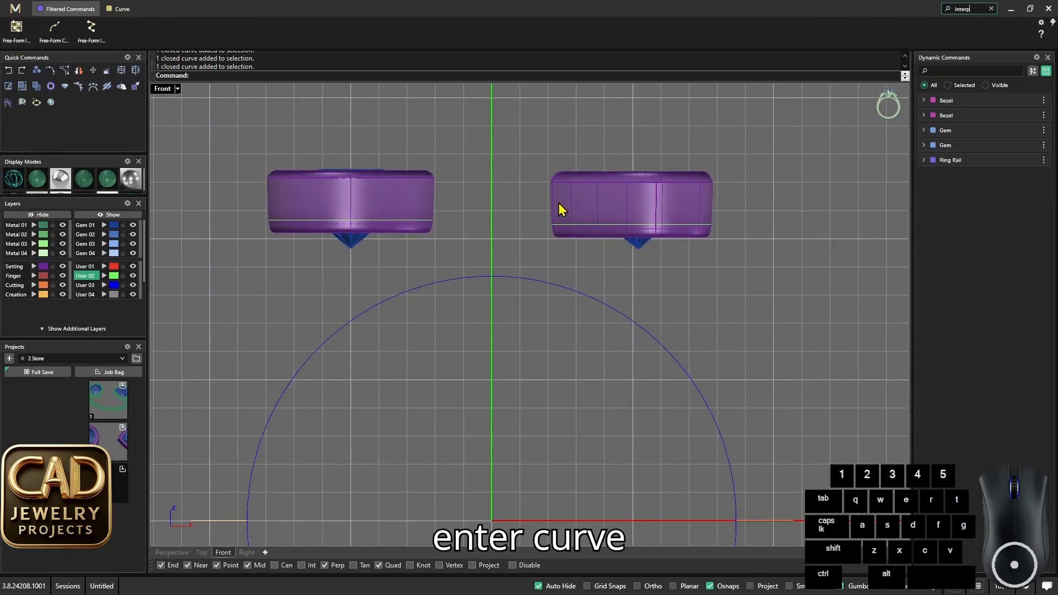
type("o")
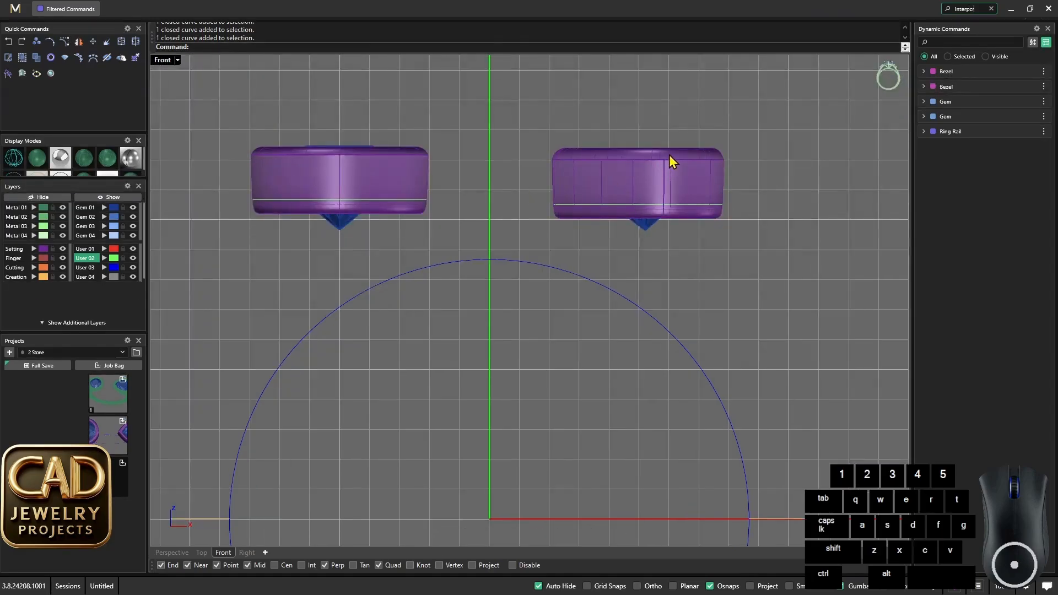
left_click(991, 8)
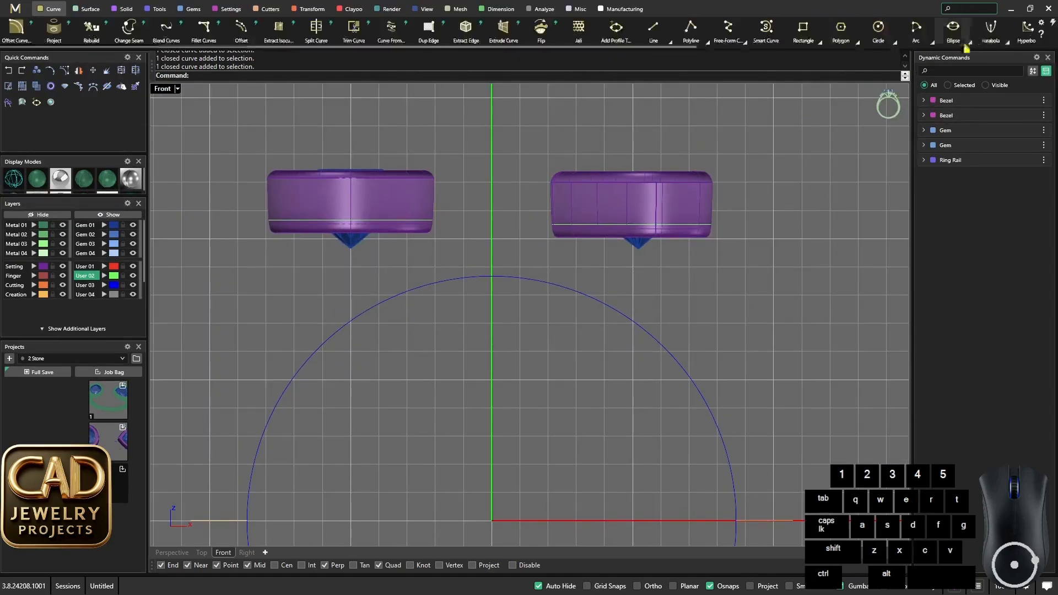
- Start an InterpCrv curve at the inner end of the heart bezel's closed curve and bend it down onto the ring rail
left_click(229, 76)
type("InterpCrv")
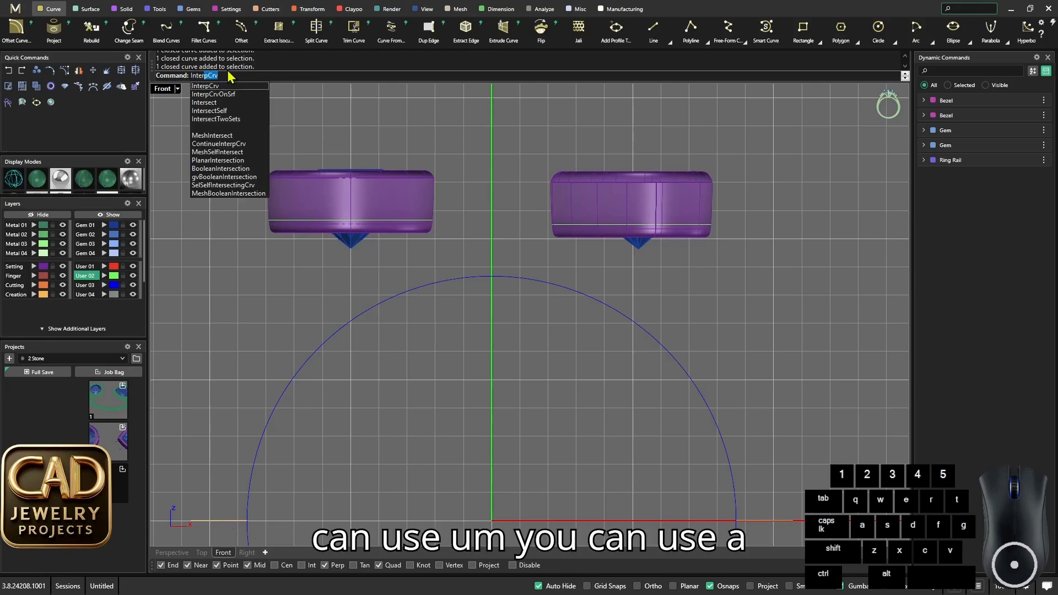
key("Return")
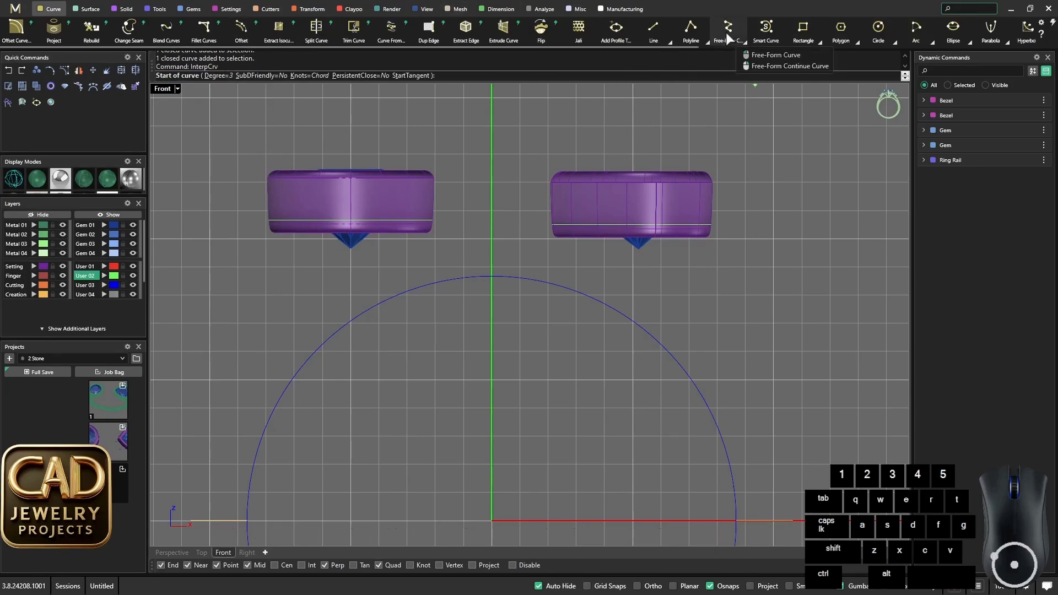
scroll(551, 238, "up", 4)
key("alt")
scroll(537, 238, "up", 3, "alt")
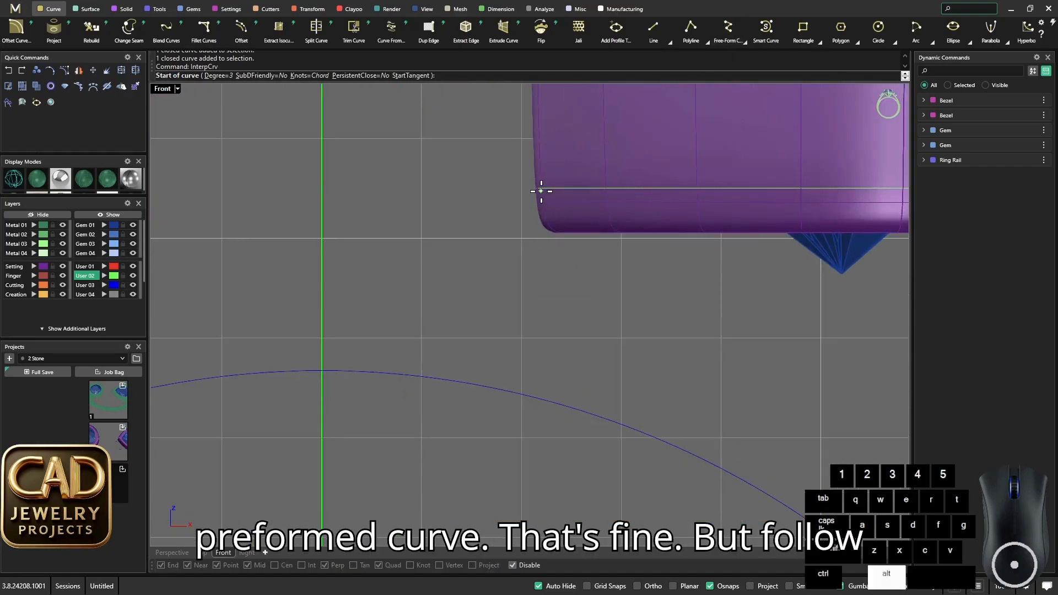
left_click(537, 188)
right_click_drag(589, 324, 513, 261)
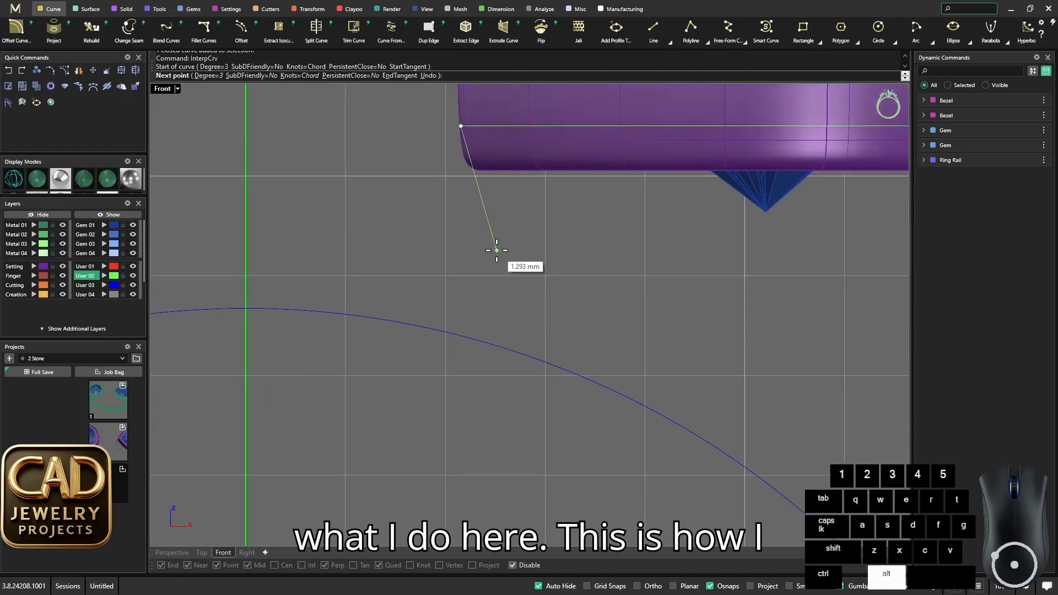
left_click(520, 275)
right_click_drag(657, 389, 591, 321)
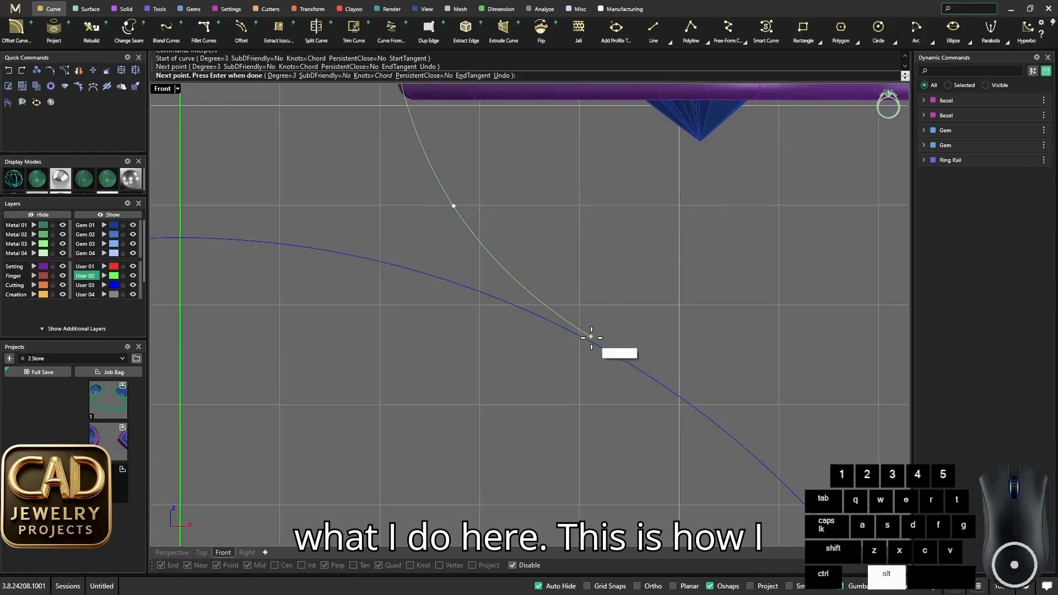
left_click(597, 342, "alt")
- Continue the interpolated curve with points along the ring rail down to the side profile on the horizontal axis and finish it
scroll(609, 352, "down", 6, "alt")
right_click_drag(682, 392, 603, 265, "alt")
scroll(596, 268, "up", 6, "alt")
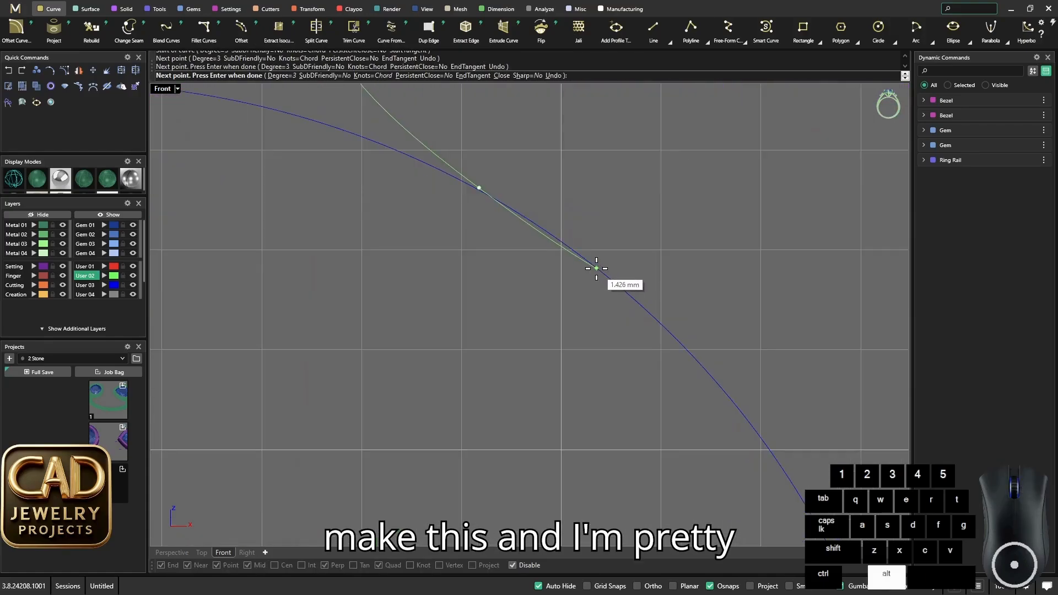
left_click(596, 267, "alt")
scroll(596, 268, "down", 6, "alt")
right_click_drag(704, 335, 618, 287, "alt")
scroll(618, 288, "up", 3, "alt")
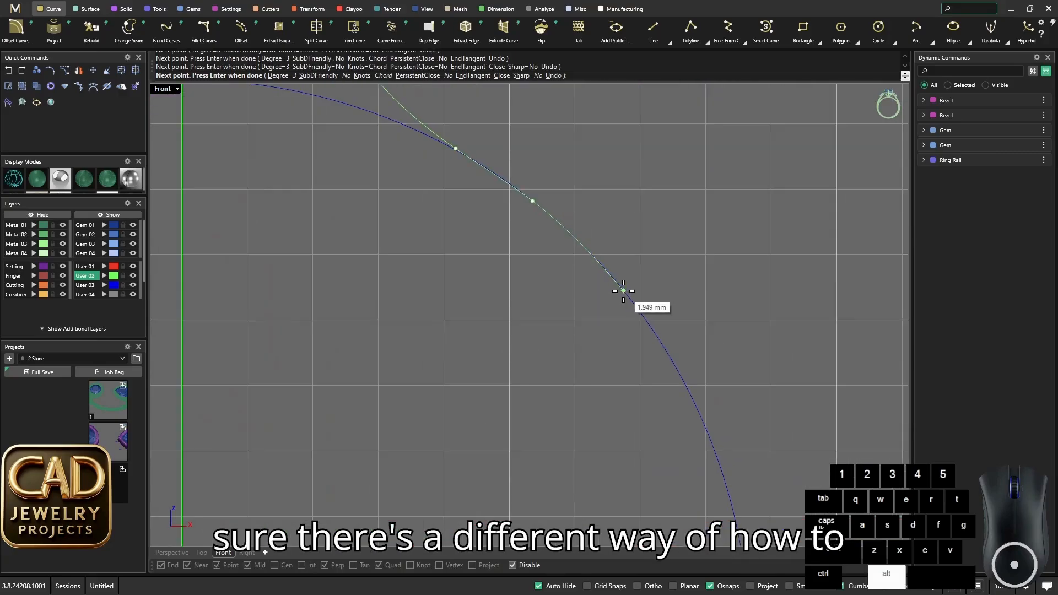
left_click(624, 290, "alt")
right_click_drag(696, 412, 647, 307, "alt")
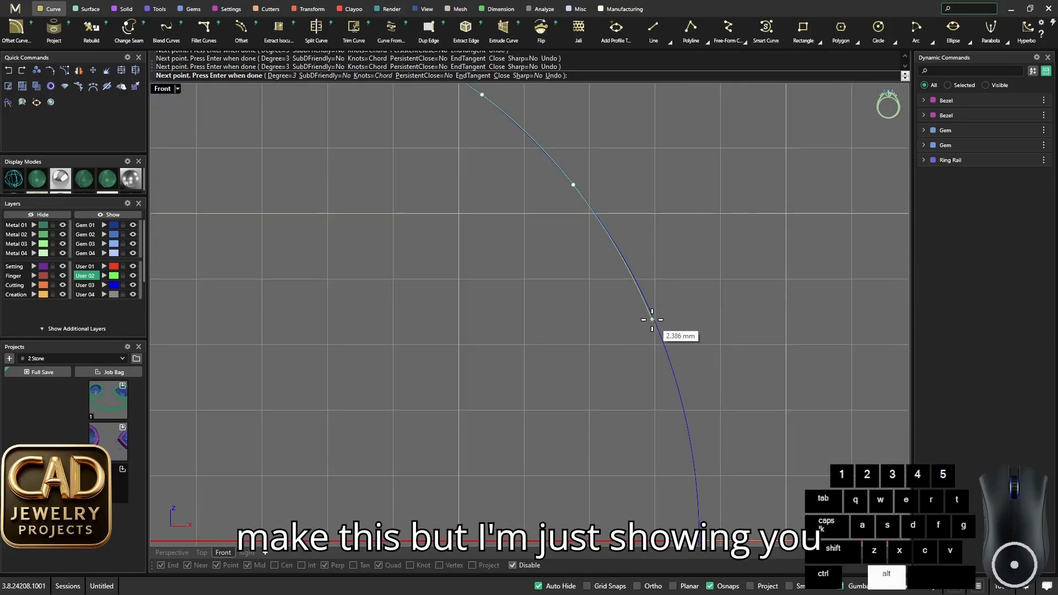
left_click(654, 319, "alt")
right_click_drag(701, 419, 662, 278)
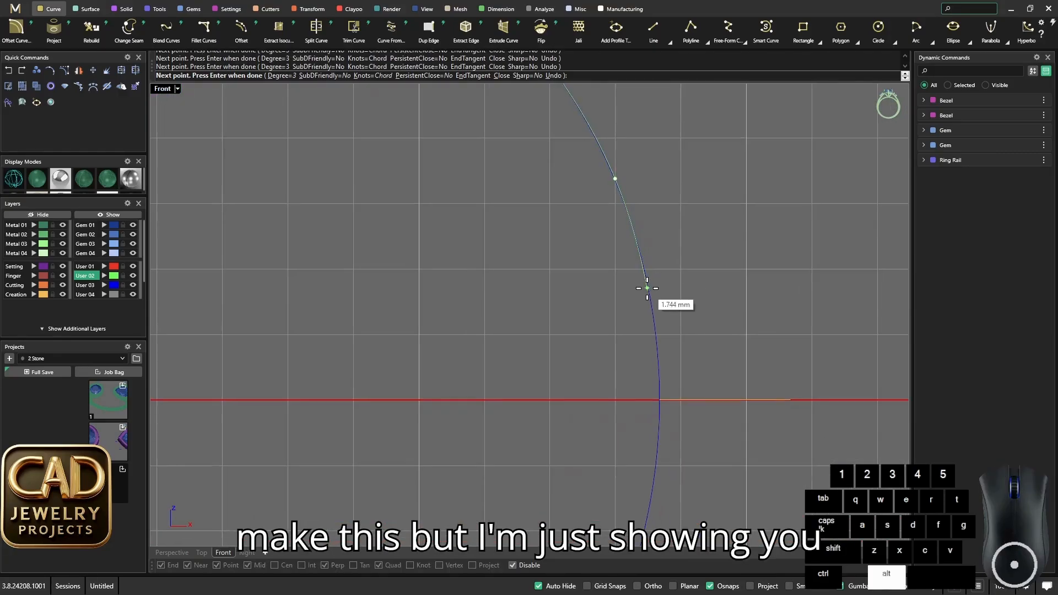
left_click(648, 288, "alt")
scroll(658, 337, "up", 3)
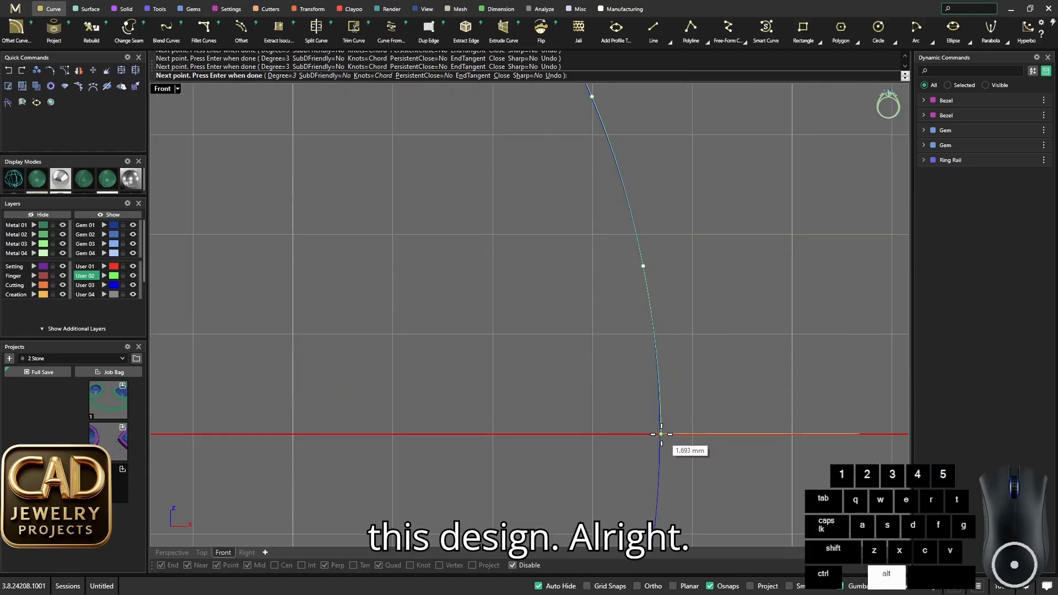
key("space")
- Show the new curve's control points and move the point just below its bezel end to smooth the bend
scroll(658, 366, "down", 4)
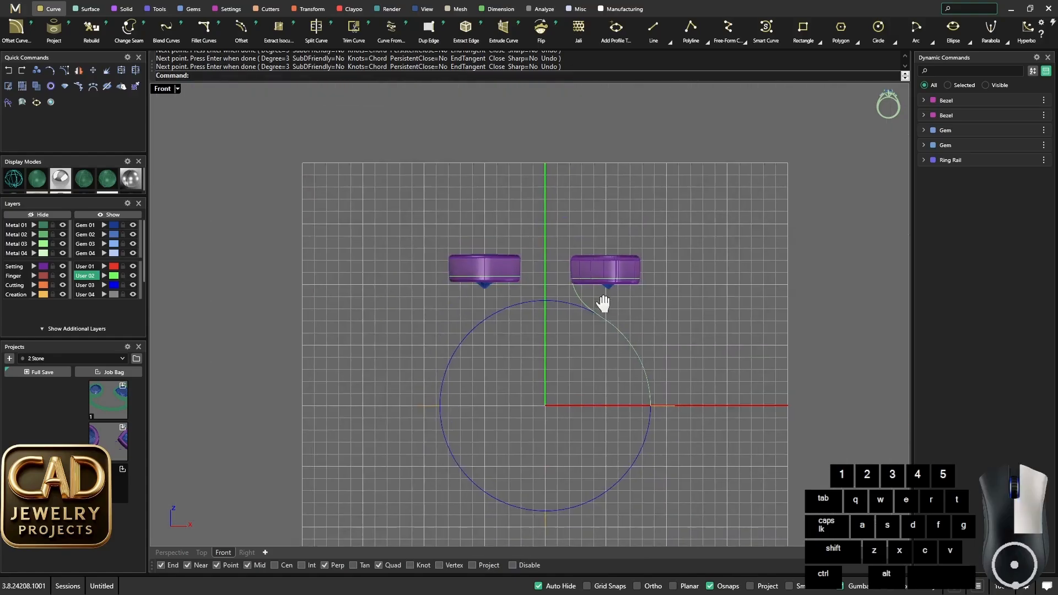
scroll(573, 292, "up", 5)
left_click(549, 310)
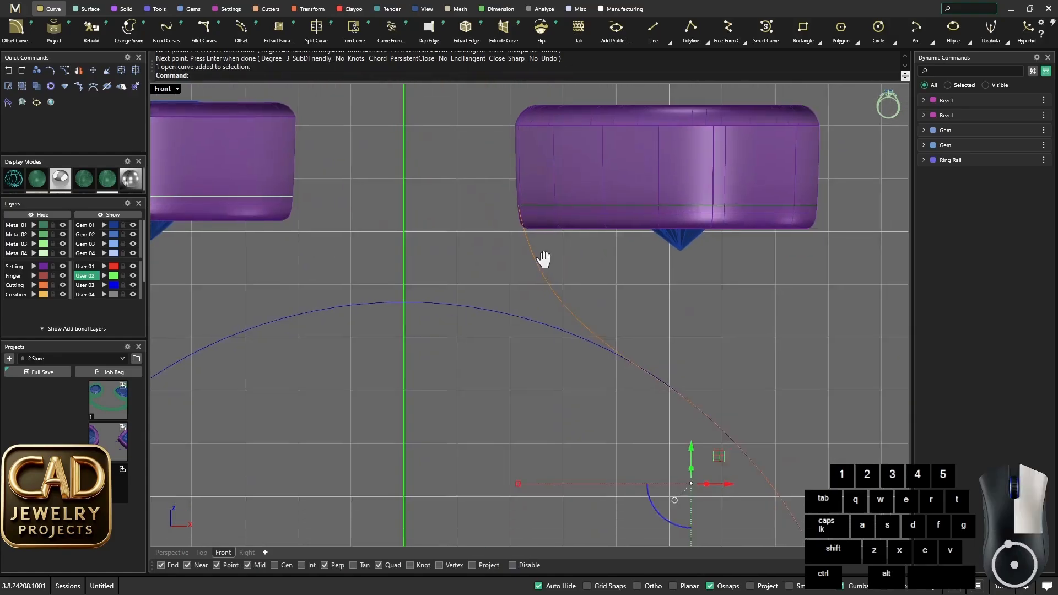
key("F10")
scroll(532, 242, "up", 3)
left_click_drag(480, 183, 503, 200, "shift")
left_click_drag(520, 162, 507, 185)
left_click(584, 244)
scroll(588, 254, "down", 14)
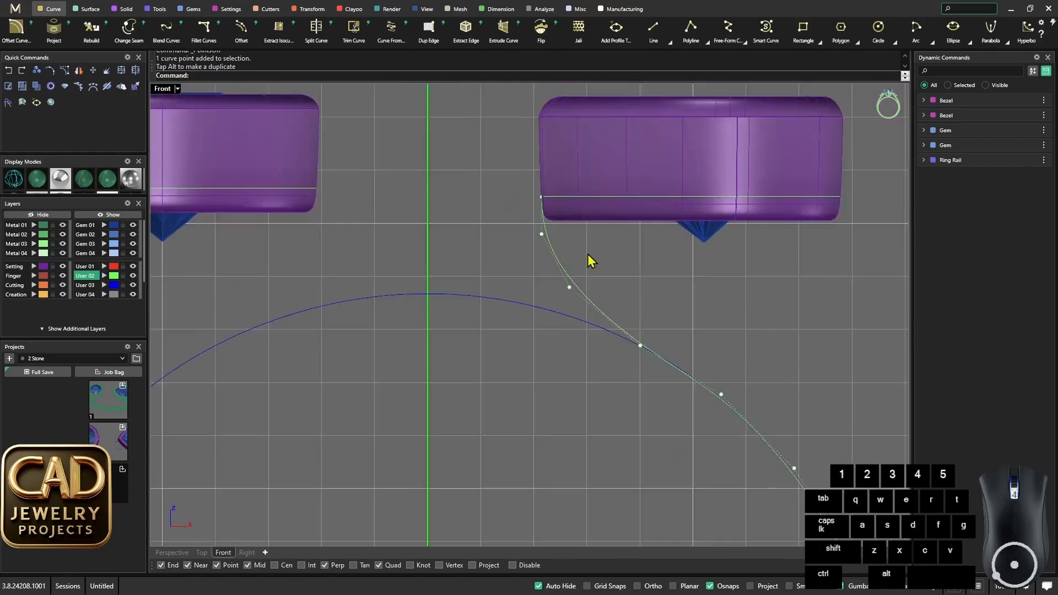
- Mirror the inner bezel-to-ring-rail curve across the vertical axis, starting the mirror plane at 0, to serve the round bezel
right_click_drag(660, 287, 633, 211)
key("Escape")
scroll(525, 227, "up", 4)
left_click(525, 229)
scroll(550, 238, "down", 5)
scroll(573, 220, "up", 3)
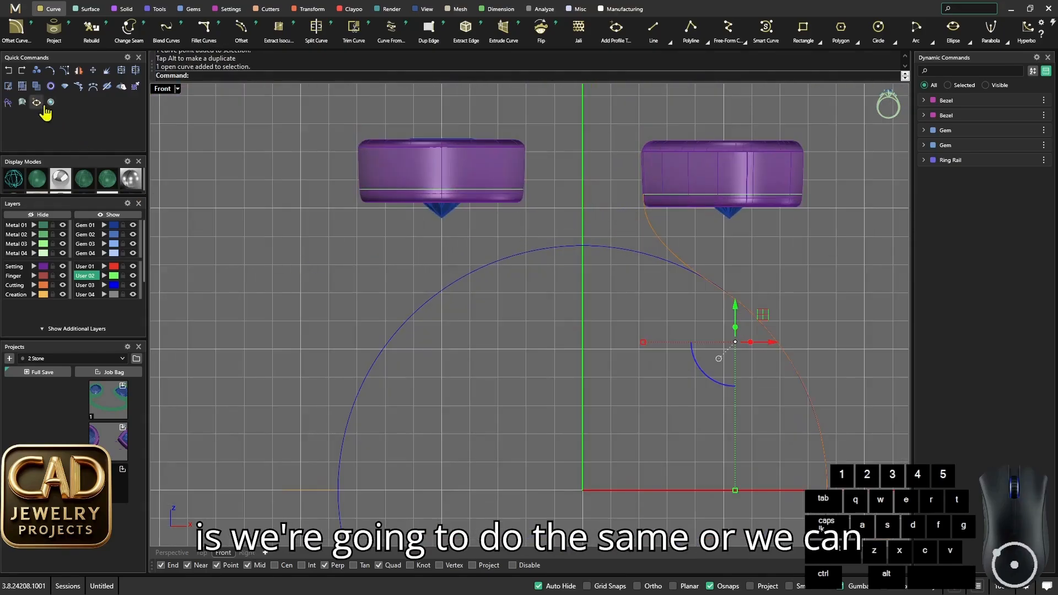
left_click(79, 87)
type("0")
key("Return")
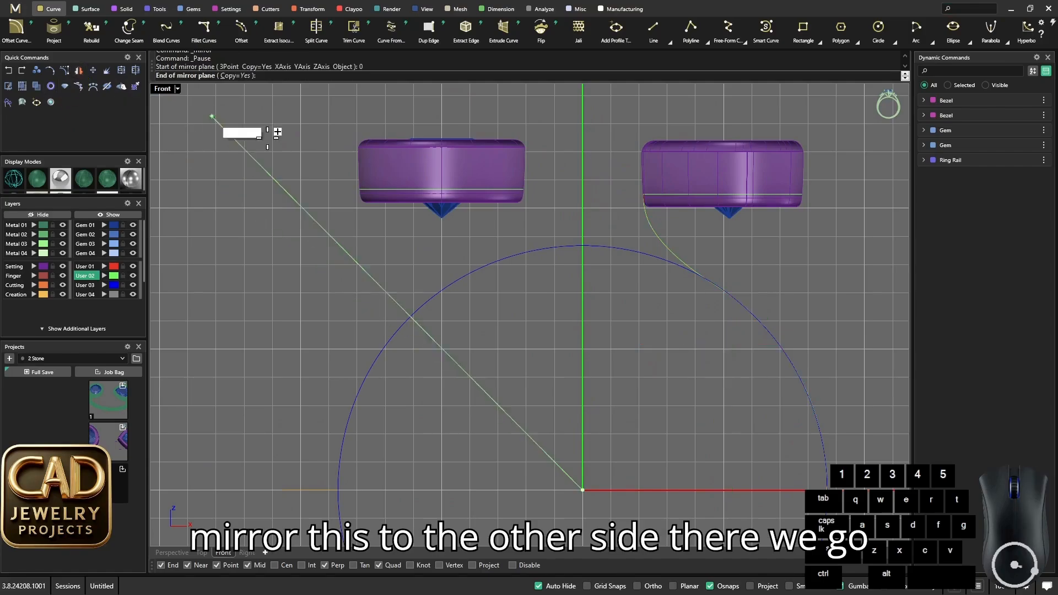
left_click(583, 194, "shift")
scroll(545, 236, "down", 5)
scroll(562, 247, "up", 5)
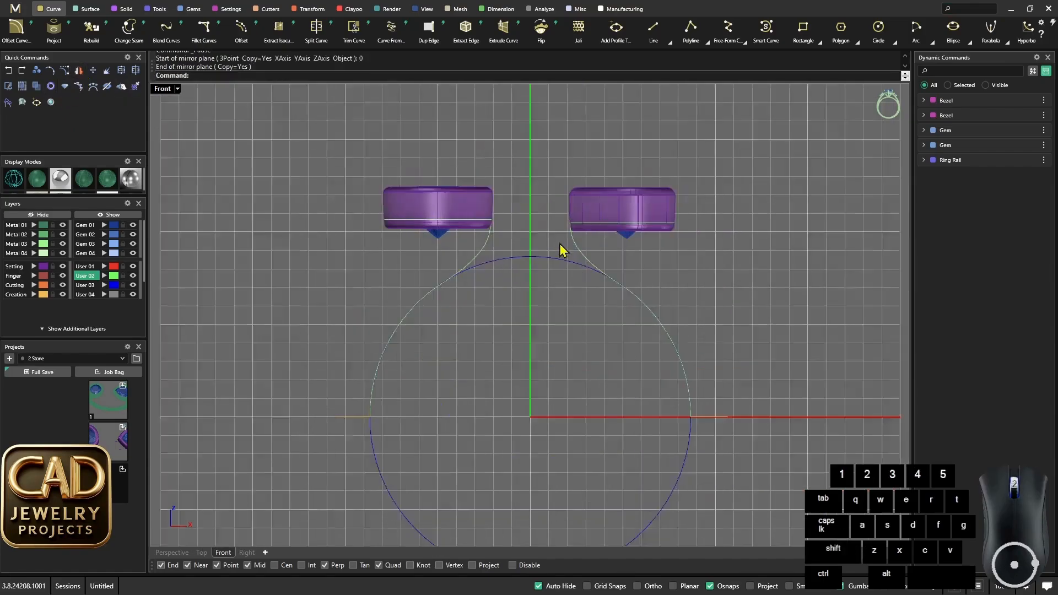
- Start an arc in the Perspective view from the underside of the heart bezel's outer notch to the outer quadrant of the side profile
double_click(163, 88)
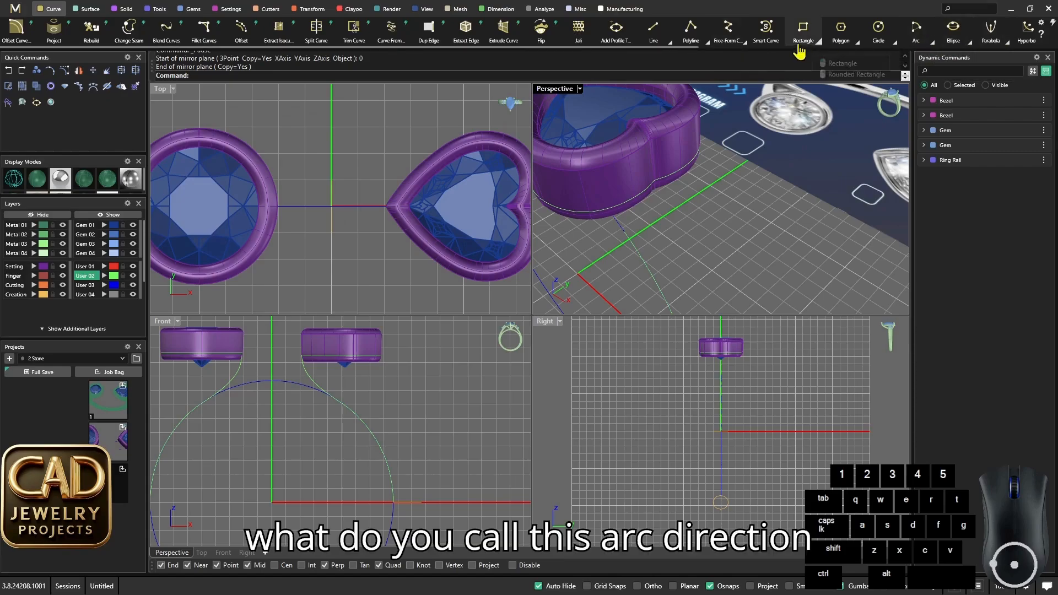
mouse_move(934, 48)
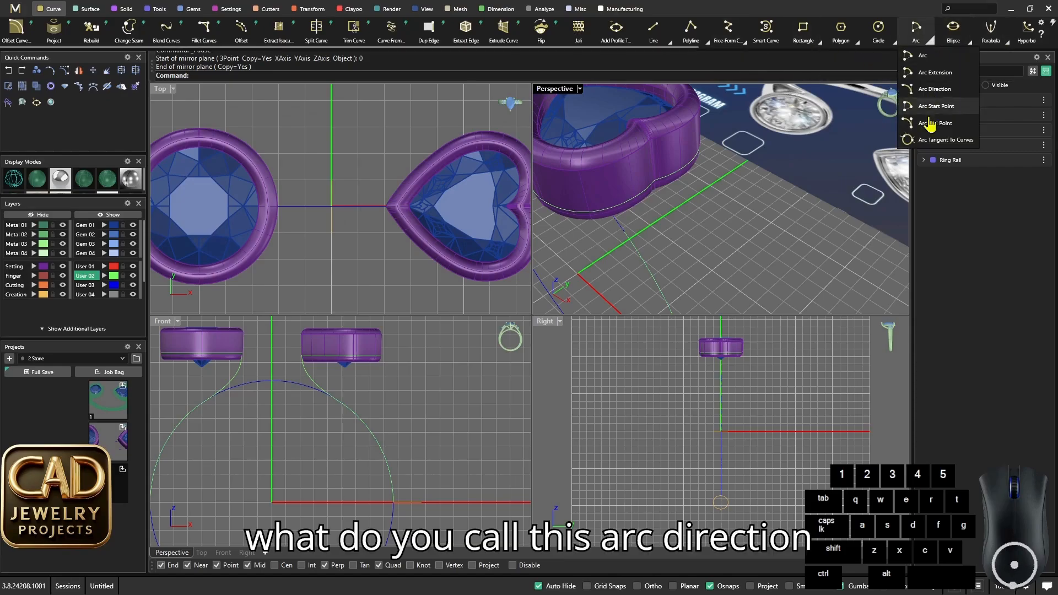
left_click(930, 104)
scroll(652, 184, "up", 2)
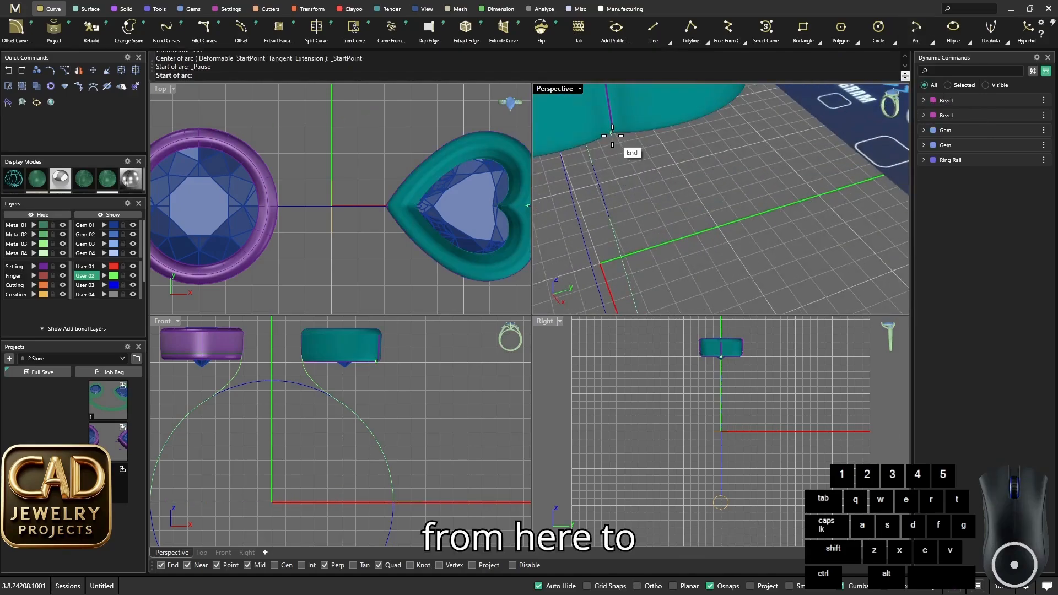
left_click(612, 134)
scroll(702, 220, "down", 5)
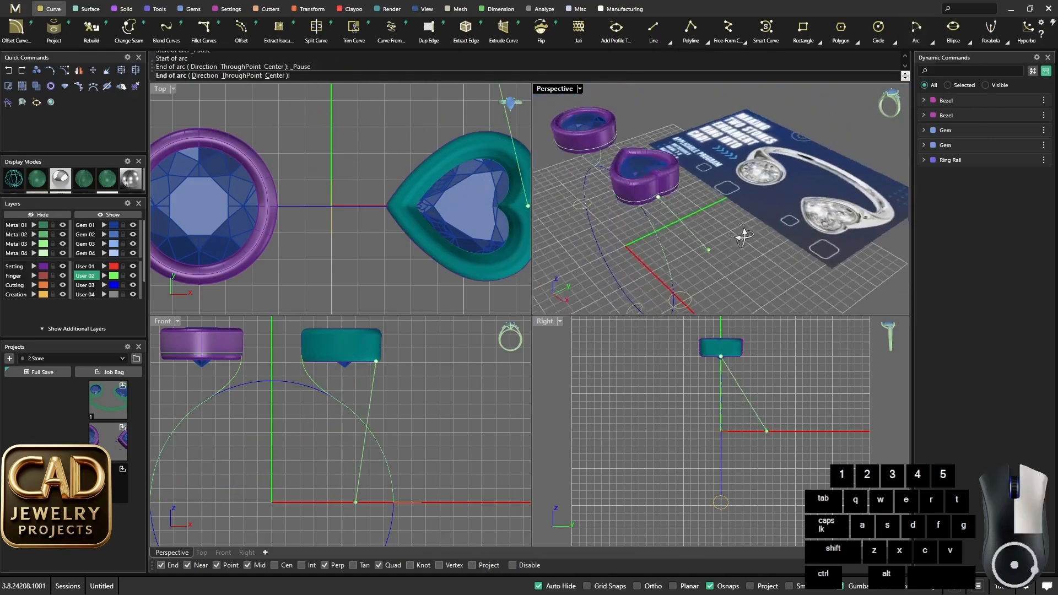
scroll(706, 283, "up", 4)
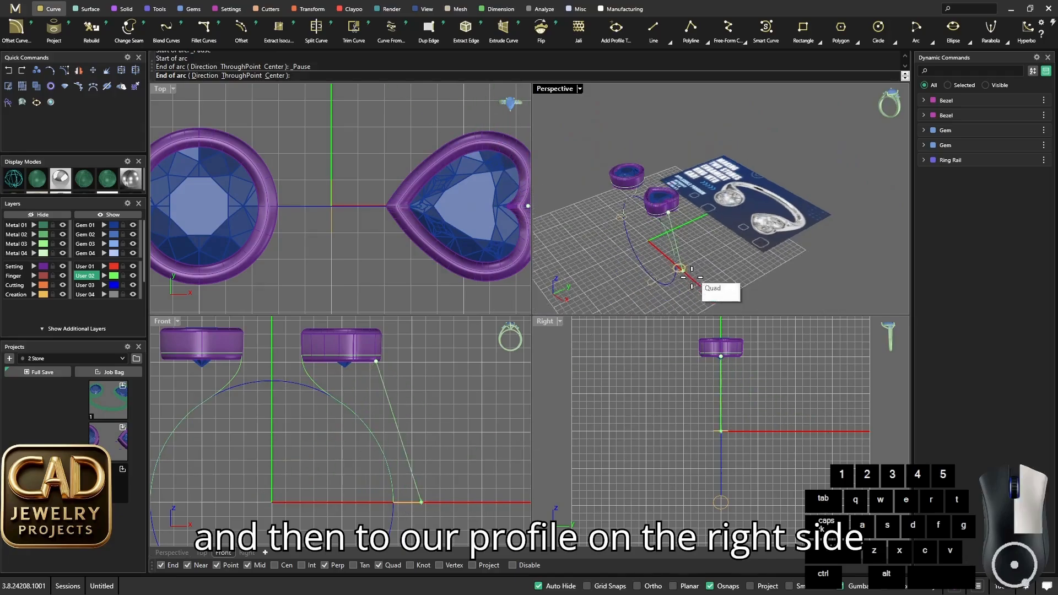
scroll(705, 284, "up", 2)
left_click(697, 262)
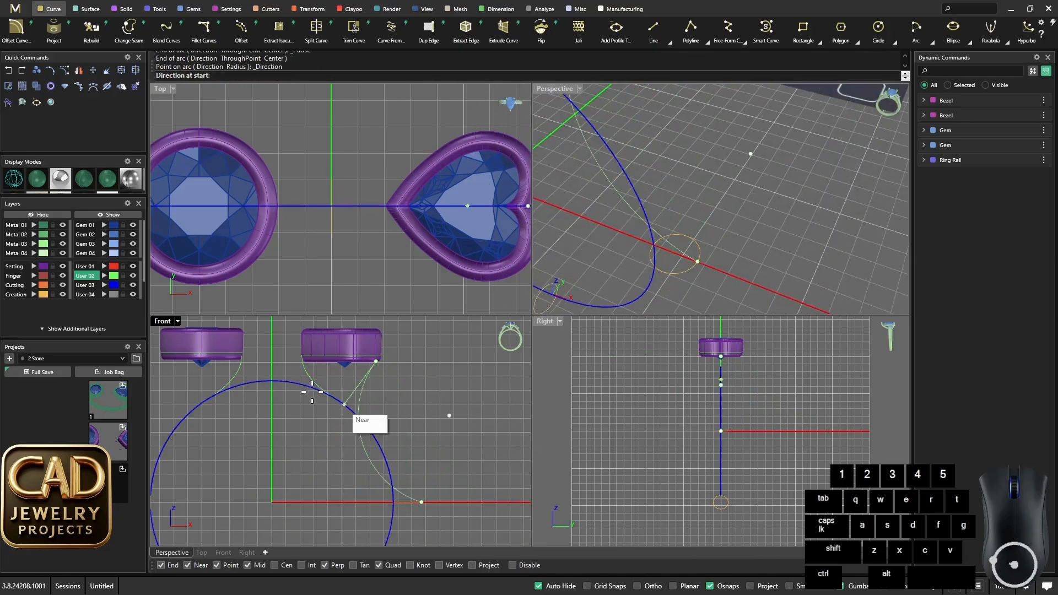
- Maximize the Front view and set the arc's start direction diagonally outward and downward so it bows away from the ring rail
double_click(165, 321)
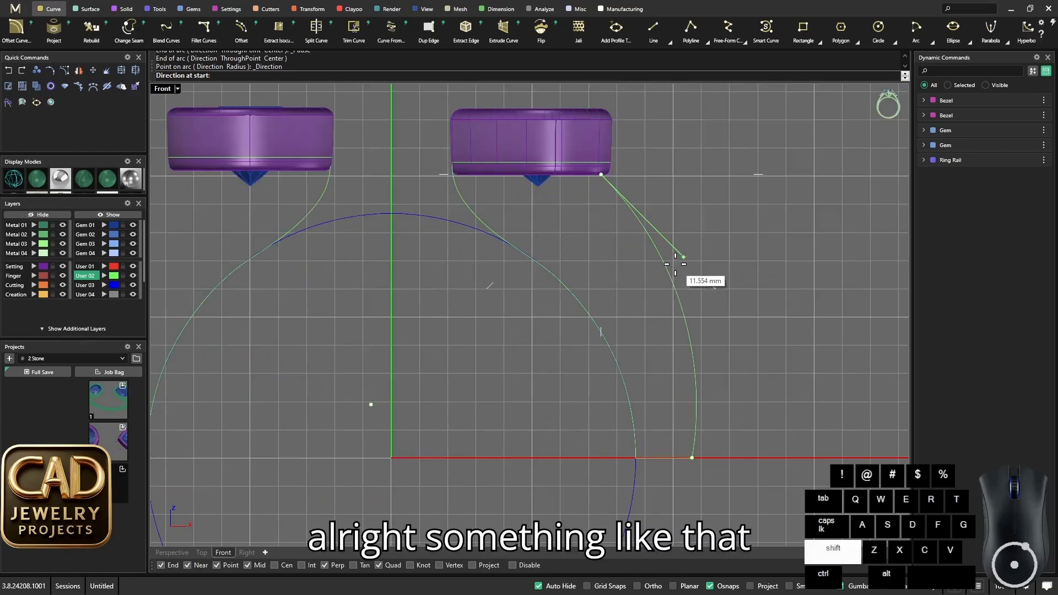
left_click(679, 247, "shift")
scroll(679, 249, "down", 10)
scroll(529, 237, "up", 6)
right_click_drag(526, 240, 587, 222)
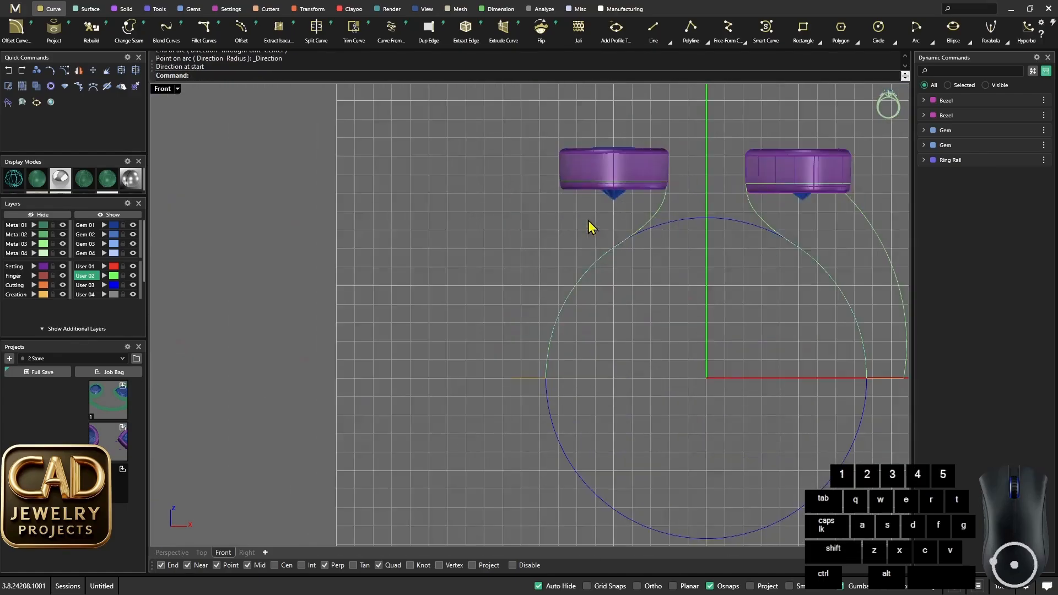
scroll(586, 220, "up", 2)
key("space")
left_click(551, 175)
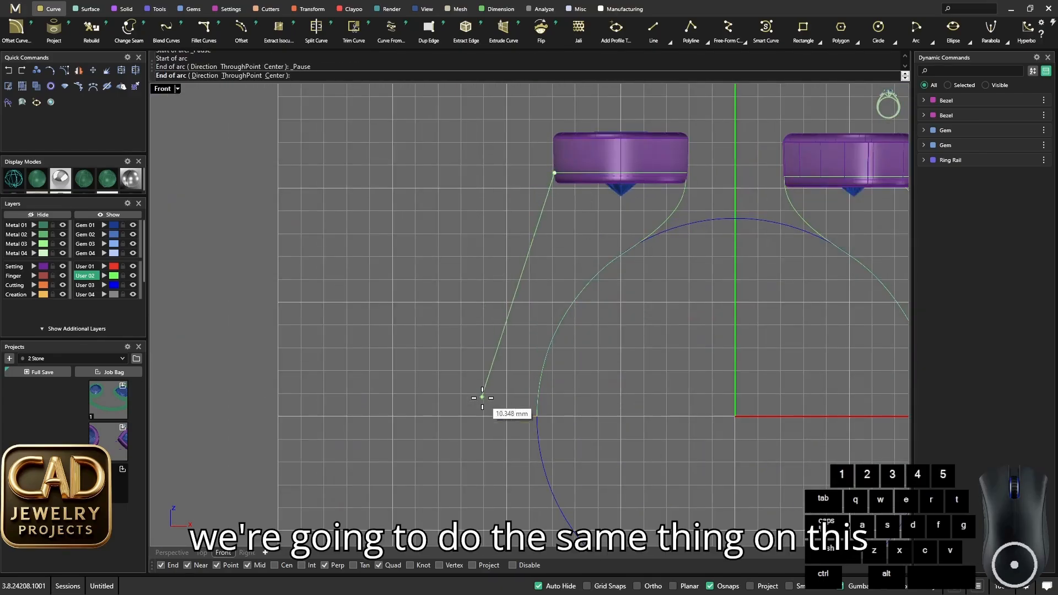
left_click(491, 416)
key("Escape")
- Draw an arc from the outer end of the round bezel's side profile to the bezel curve's outer edge, with a vertical start direction
key("space")
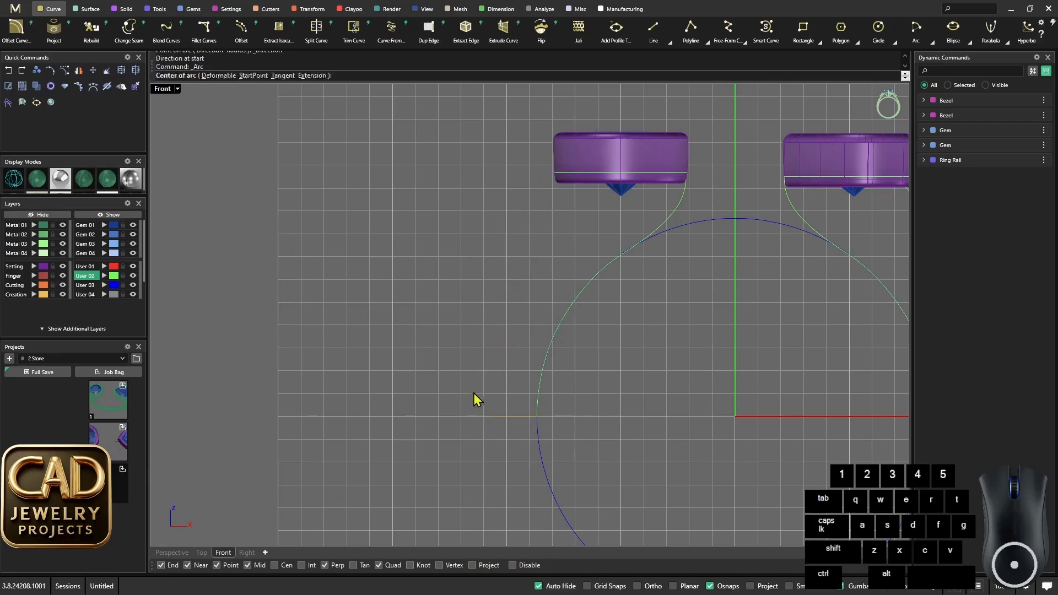
left_click(488, 410)
left_click(550, 173)
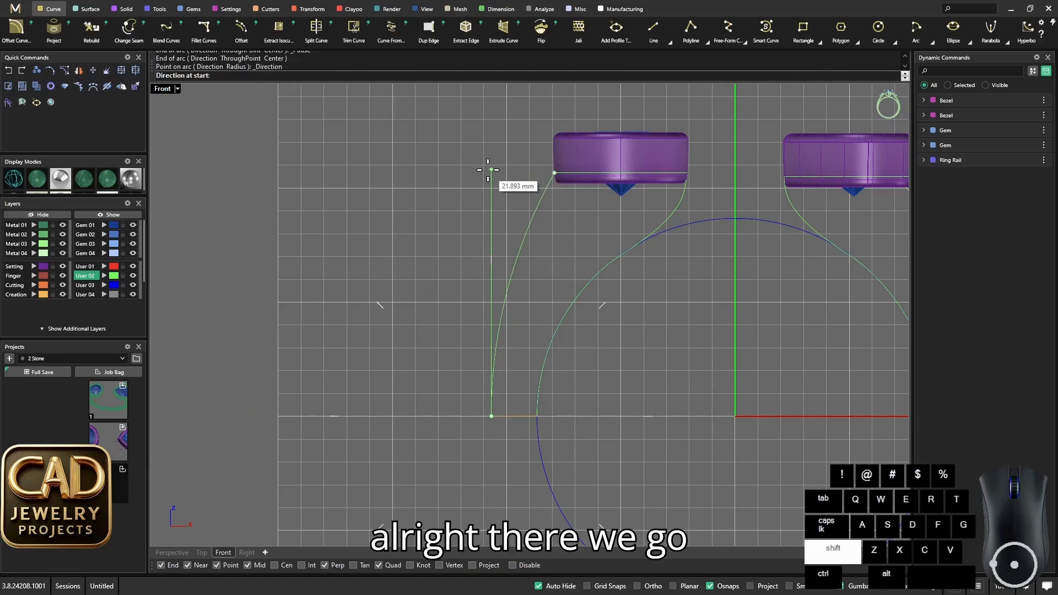
left_click(489, 170, "shift")
scroll(542, 245, "down", 10)
right_click_drag(593, 238, 525, 243)
scroll(515, 243, "up", 5)
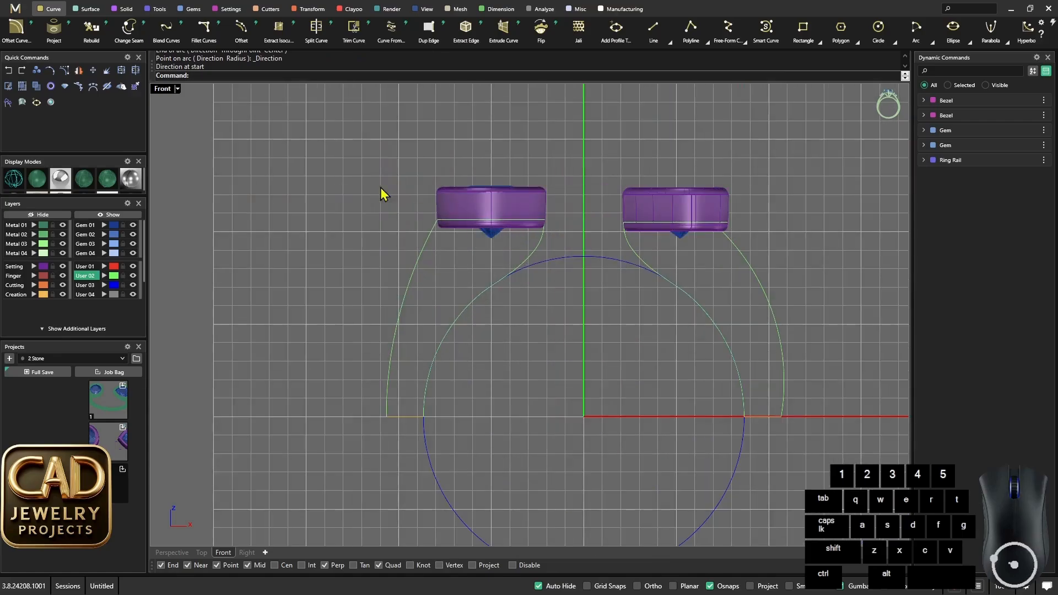
- Maximize the Perspective view and rebuild the heart bezel's inner rail curve with 16 points and degree 3
double_click(165, 90)
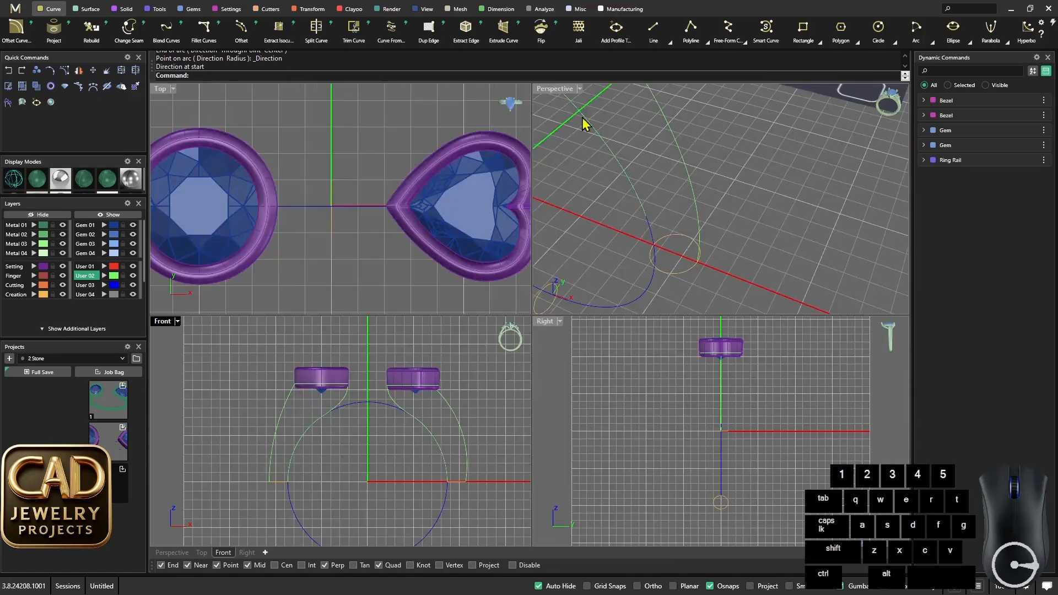
double_click(555, 91)
right_click_drag(566, 189, 650, 289)
right_click_drag(650, 289, 625, 237)
scroll(551, 205, "up", 5)
right_click_drag(552, 203, 539, 216)
left_click(461, 206)
left_click(662, 216, "shift")
left_click(503, 203)
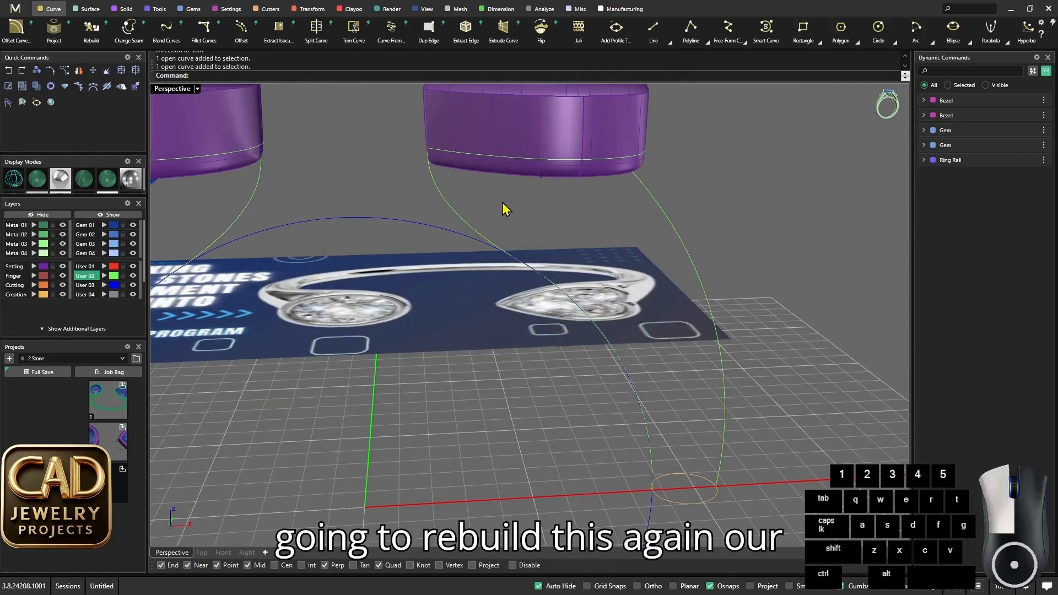
type("Rebuild")
key("Return")
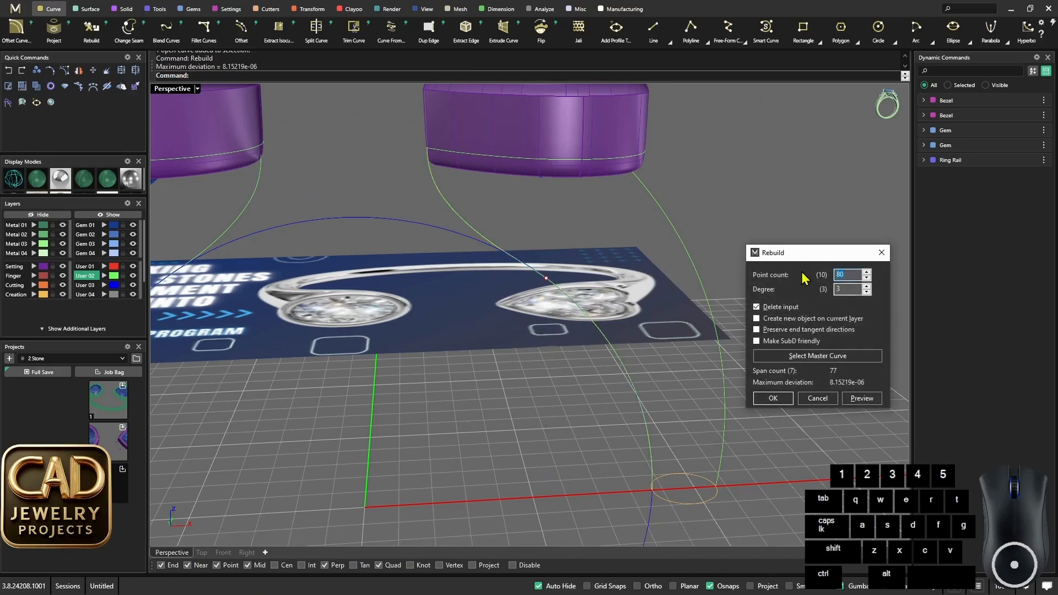
type("16")
key("Return")
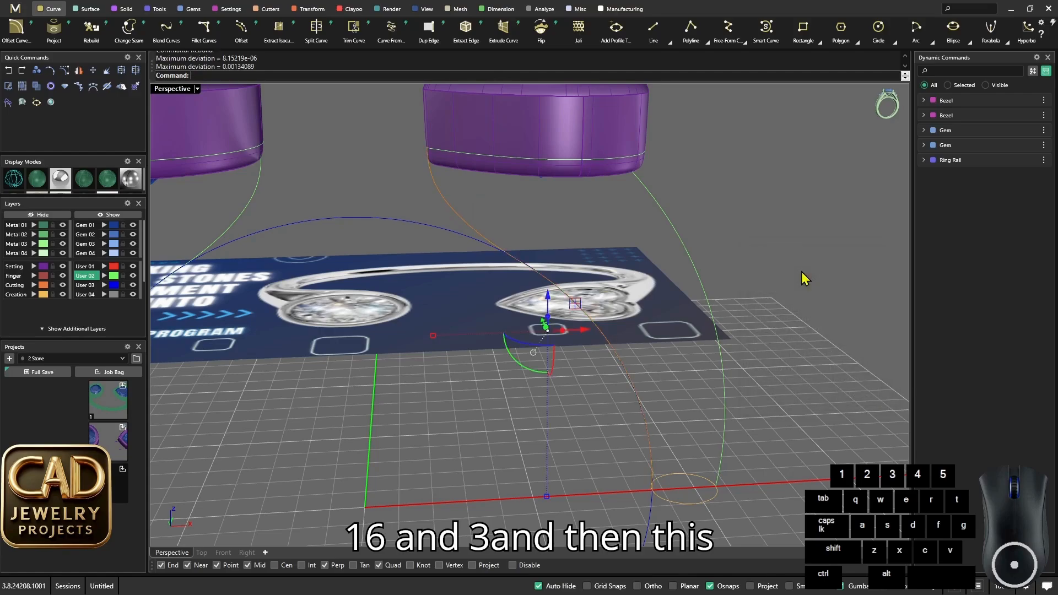
- Show the control points of the arc on the outer side of the heart bezel
left_click(705, 208)
right_click_drag(705, 208, 591, 256)
scroll(547, 204, "down", 8)
scroll(520, 189, "up", 6)
left_click(509, 193)
left_click(542, 221)
scroll(543, 220, "down", 4)
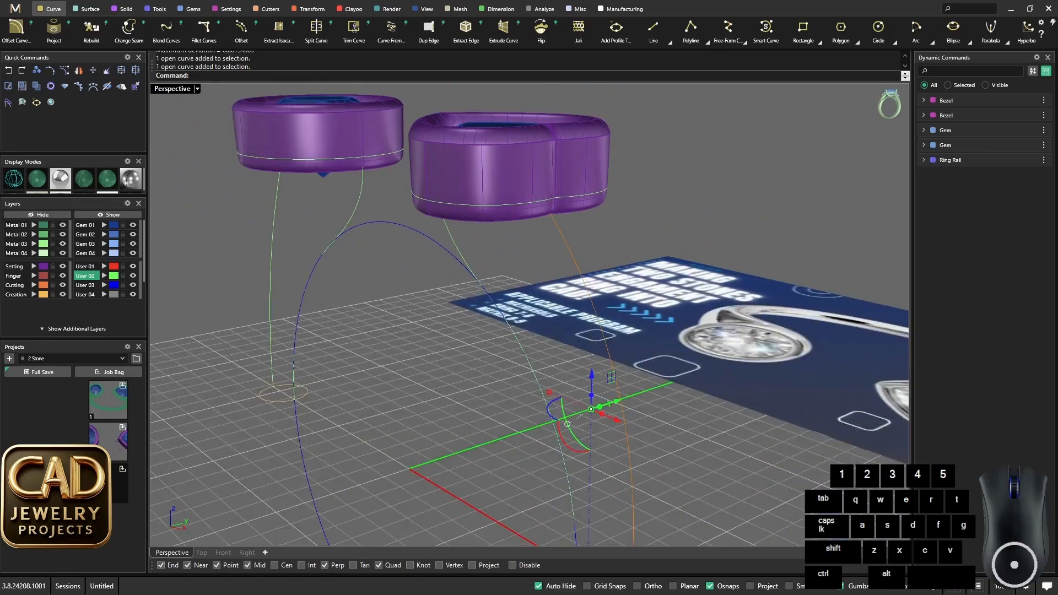
type("M")
left_click(534, 240)
key("Escape")
left_click_drag(577, 243, 544, 232)
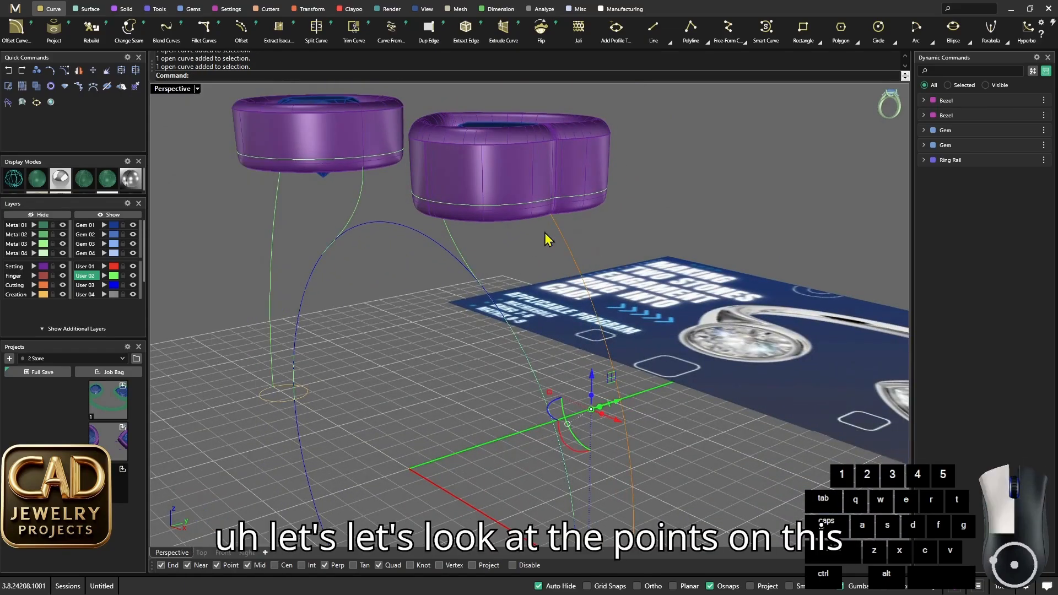
scroll(568, 222, "up", 4)
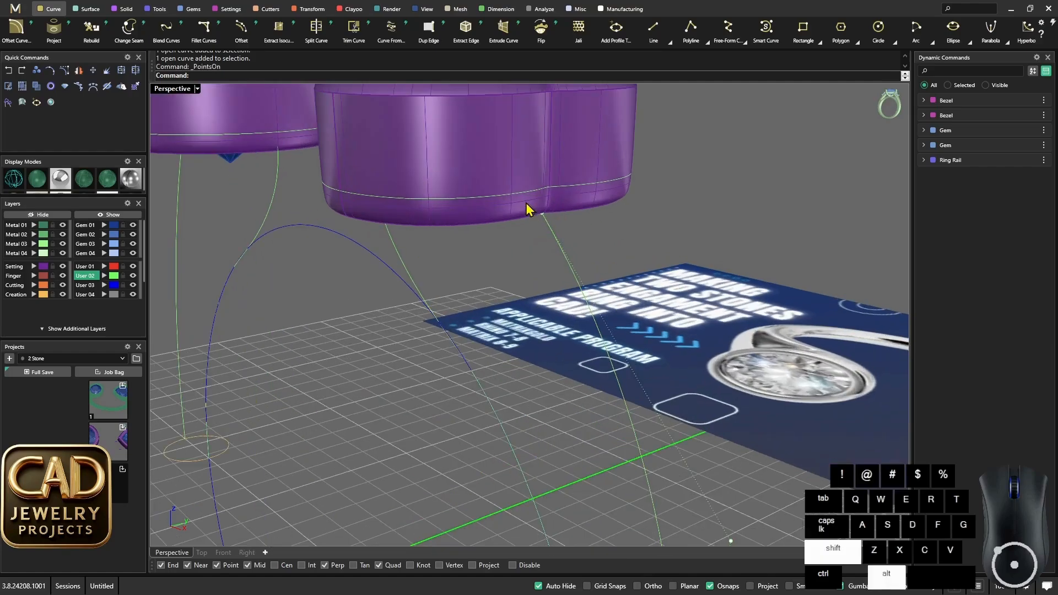
- Move the outer arc's upper end point from the heart bezel's underside up onto the bezel's closed curve at the notch
left_click(542, 213, "shift")
type("M")
key("Return")
scroll(561, 226, "up", 3)
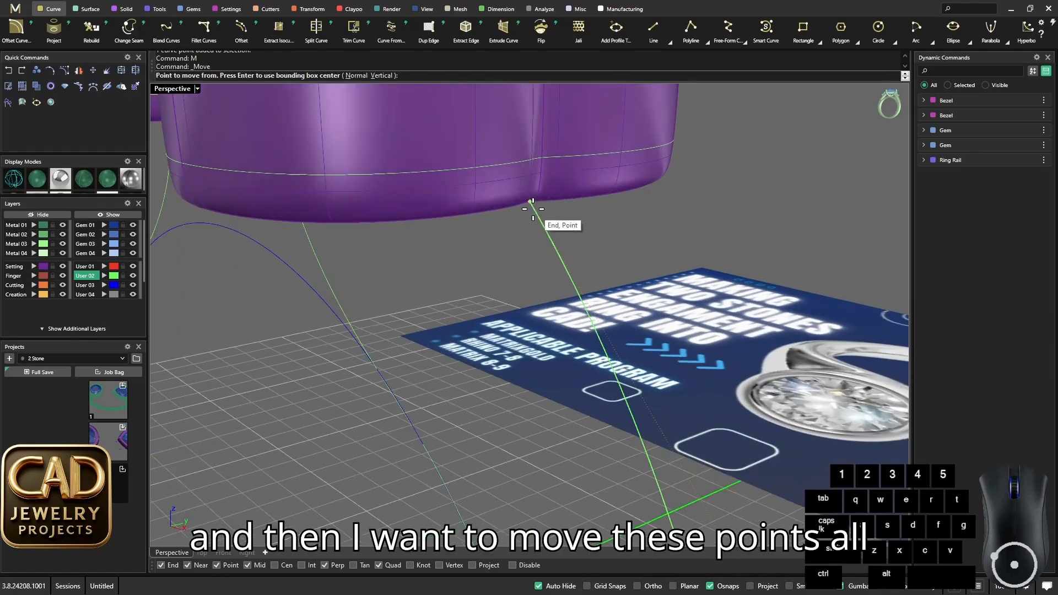
left_click(528, 205)
scroll(529, 205, "up", 3)
left_click(540, 168)
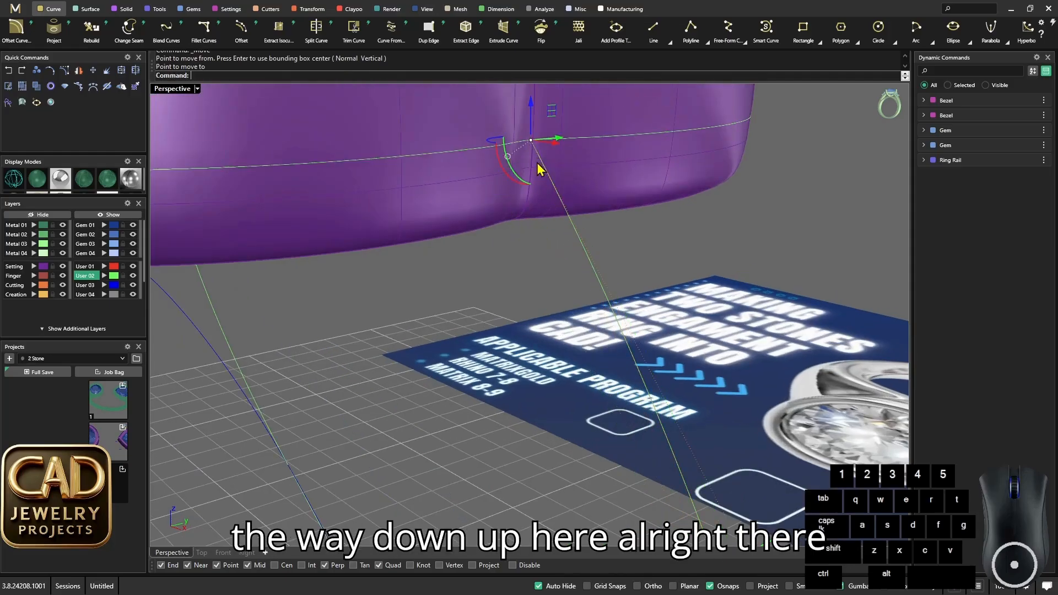
- Rebuild the heart bezel's outer arc with 16 points and degree 3
right_click_drag(540, 171, 503, 229)
scroll(467, 344, "up", 3)
scroll(467, 344, "down", 10)
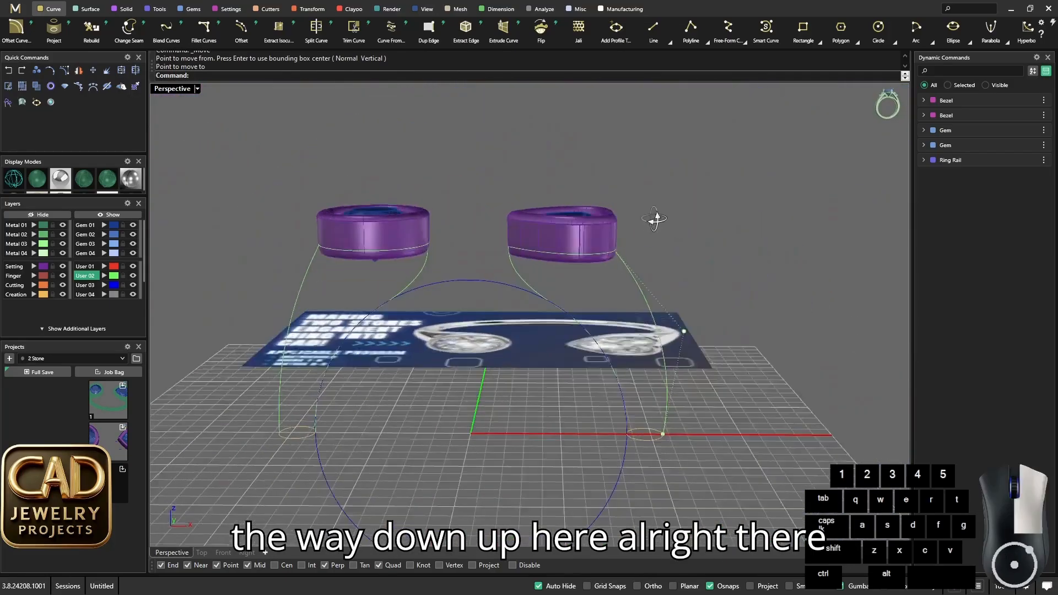
left_click_drag(666, 263, 617, 255)
type("Rebuild")
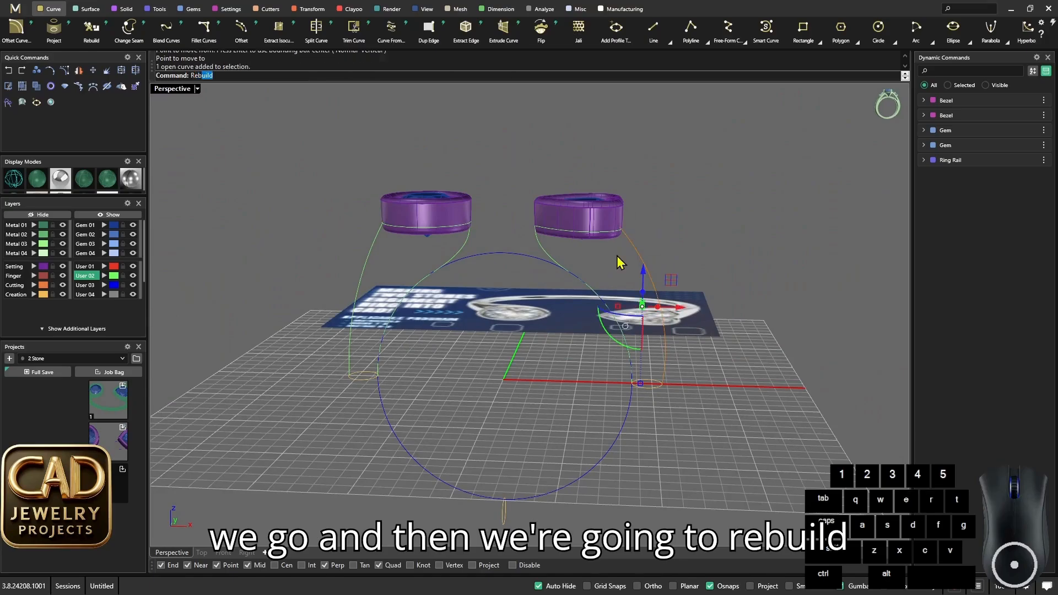
key("Return")
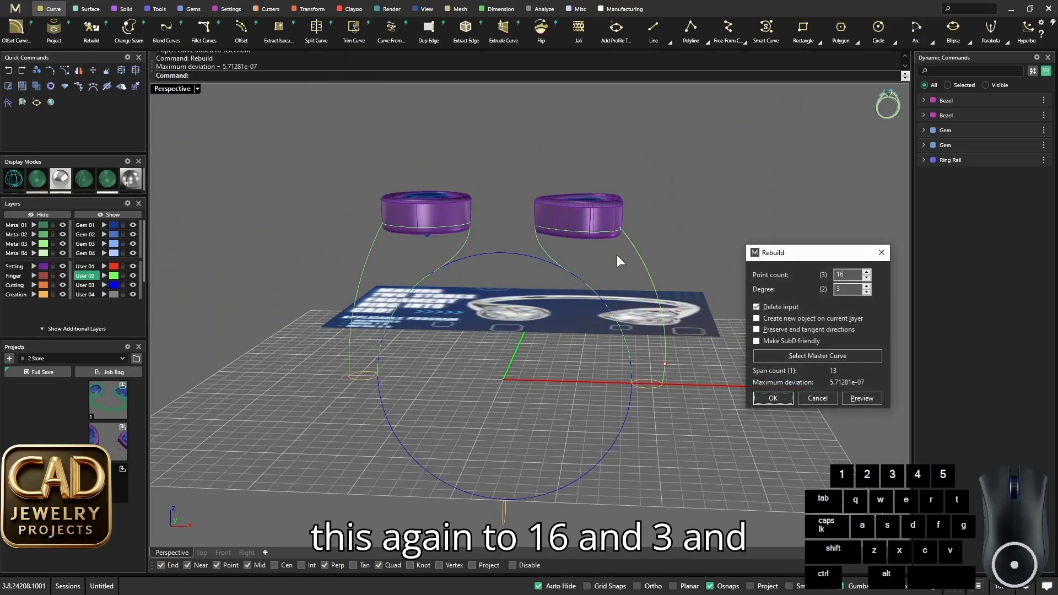
left_click(781, 401)
- Rebuild the round bezel's outer arc with 16 points and degree 3
scroll(342, 294, "up", 7)
right_click_drag(330, 287, 367, 257)
left_click_drag(405, 239, 370, 232)
right_click(374, 232)
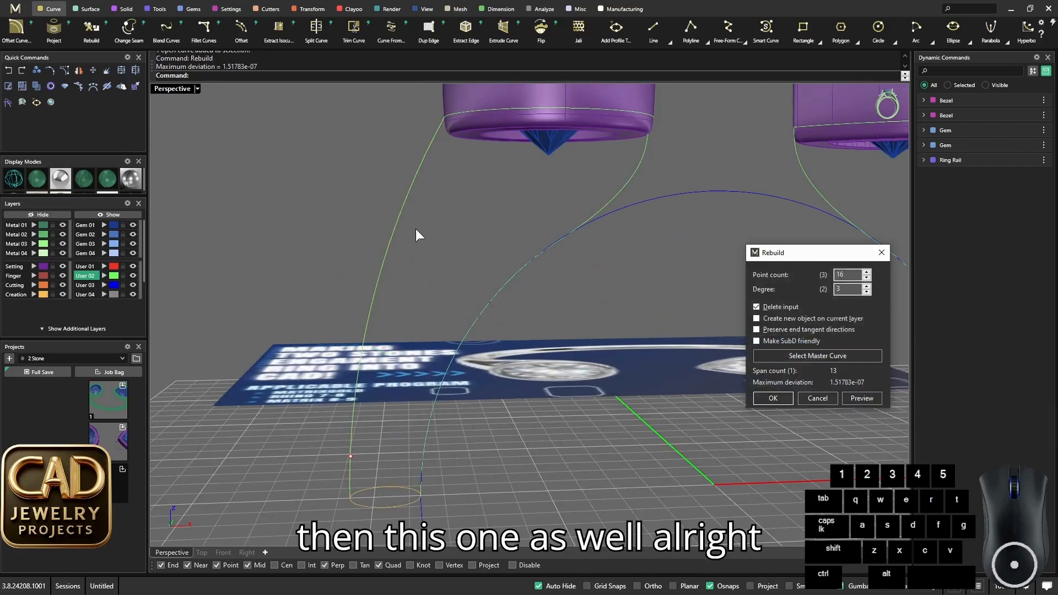
key("Return")
- Rebuild the mirrored inner rail curve of the round bezel with 16 points and degree 3
scroll(416, 231, "down", 7)
right_click_drag(453, 258, 468, 292)
scroll(502, 218, "up", 7)
right_click_drag(503, 219, 534, 186)
left_click(533, 186)
right_click(534, 185)
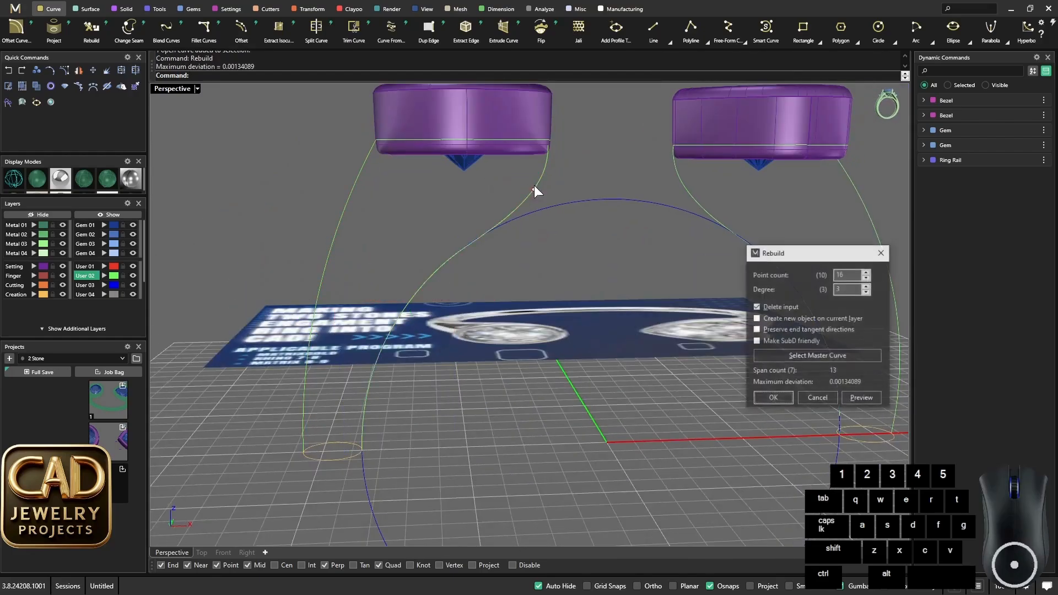
scroll(512, 198, "down", 6)
scroll(546, 189, "up", 6)
- Display the control points of the two inner rails and of the heart bezel's inner and outer rails to compare their distribution
left_click_drag(545, 188, 501, 190)
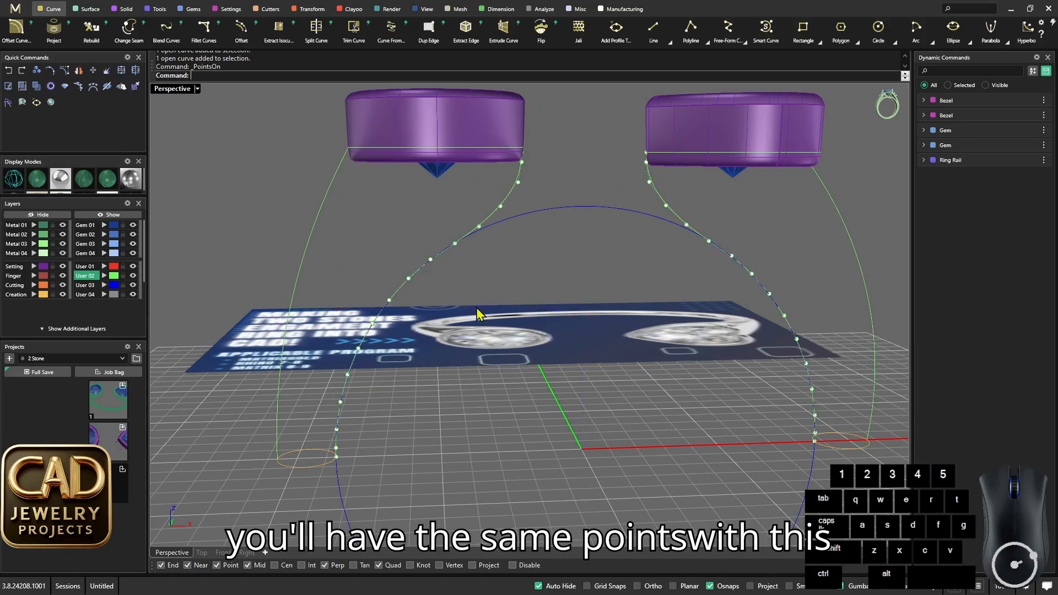
right_click_drag(616, 229, 804, 220)
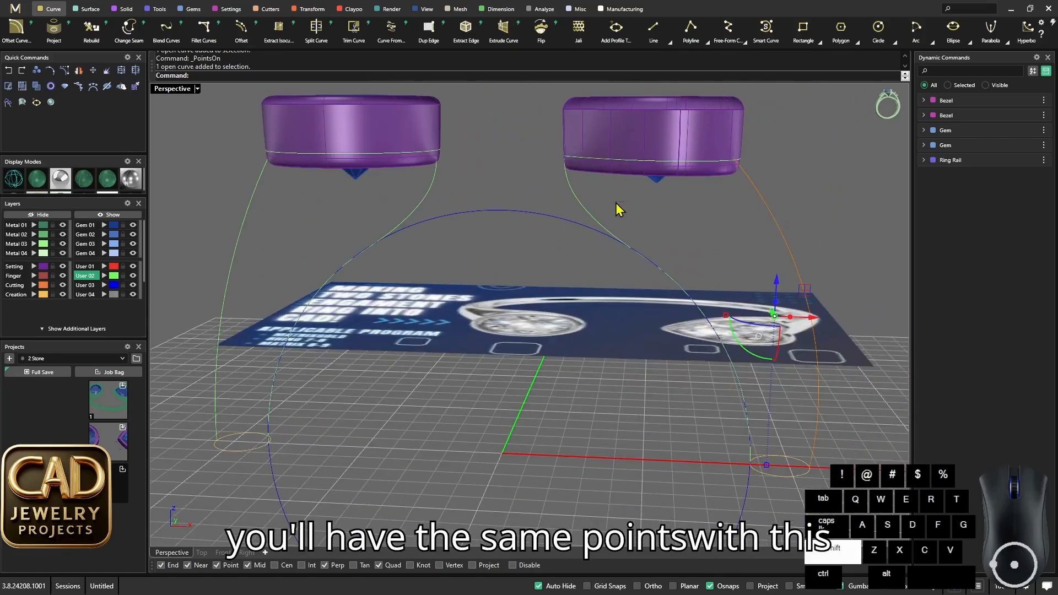
scroll(729, 207, "down", 5)
scroll(696, 265, "up", 5)
right_click_drag(653, 337, 537, 309)
scroll(706, 333, "down", 5)
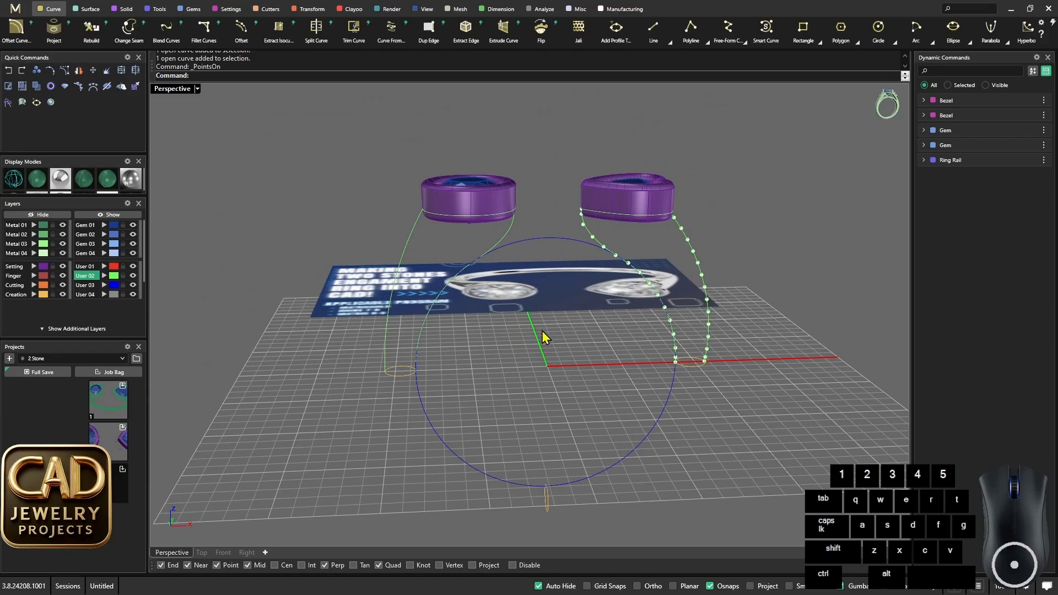
right_click_drag(484, 272, 616, 268)
key("Escape")
- Set up a two-rail sweep on the heart side's rails, using the heart bezel curve and the profile circle below as cross sections
scroll(484, 230, "up", 4)
scroll(559, 221, "up", 3)
scroll(539, 217, "down", 4)
scroll(681, 201, "up", 3)
left_click(681, 200, "shift")
scroll(598, 216, "down", 5)
scroll(617, 271, "up", 2)
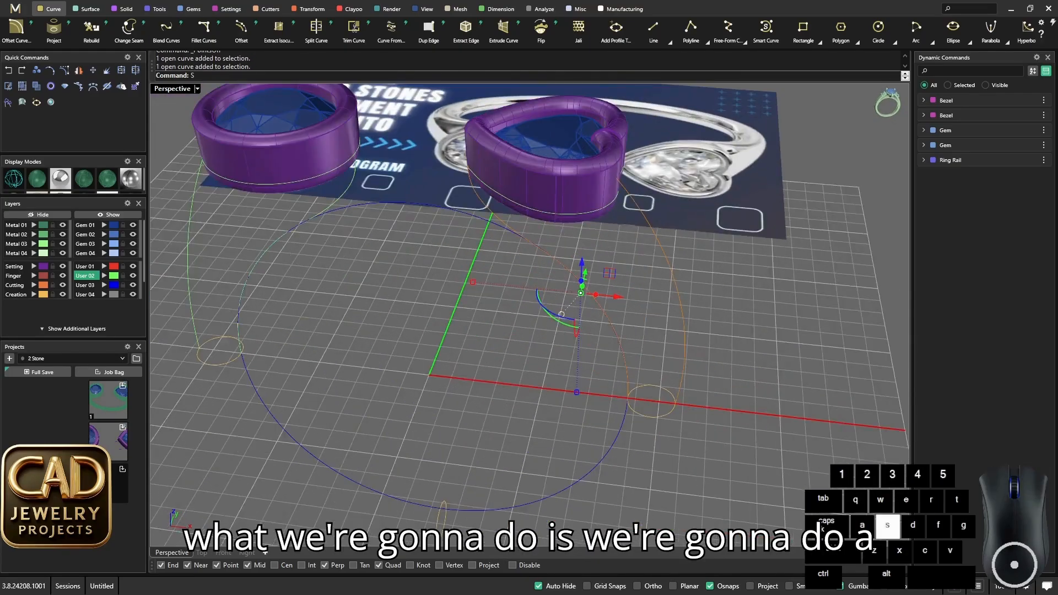
type("Sweep2")
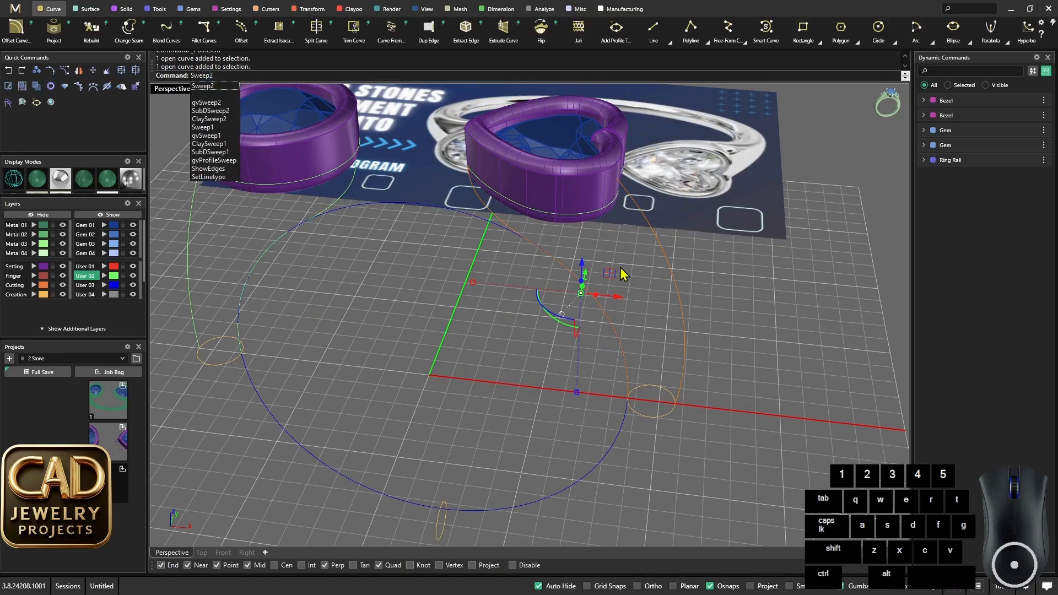
key("Return")
scroll(622, 240, "up", 2)
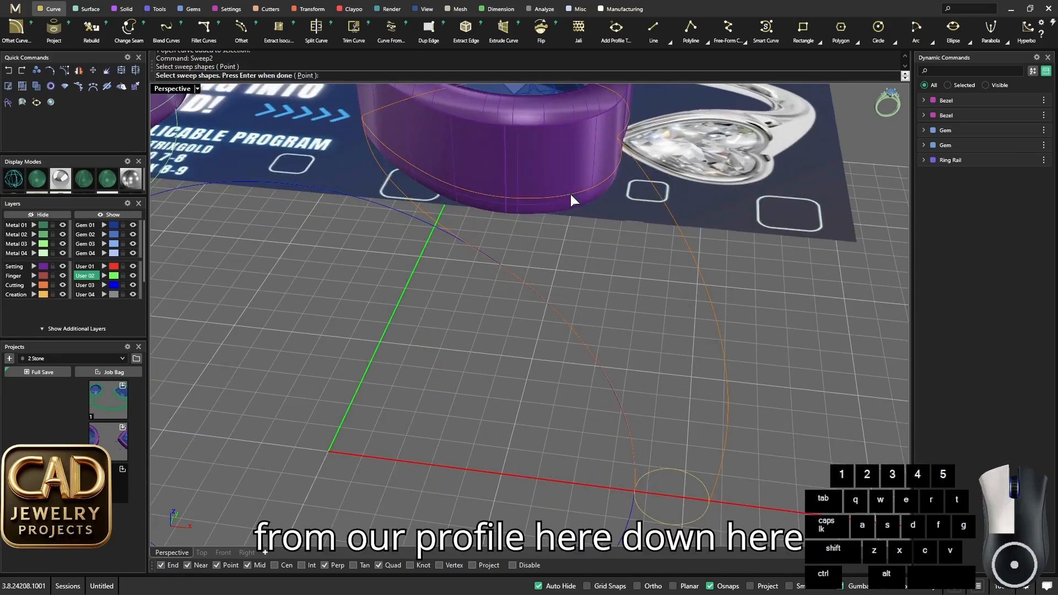
right_click_drag(636, 284, 622, 380)
scroll(620, 385, "down", 3)
scroll(620, 385, "up", 2)
left_click(658, 387)
scroll(635, 369, "down", 3)
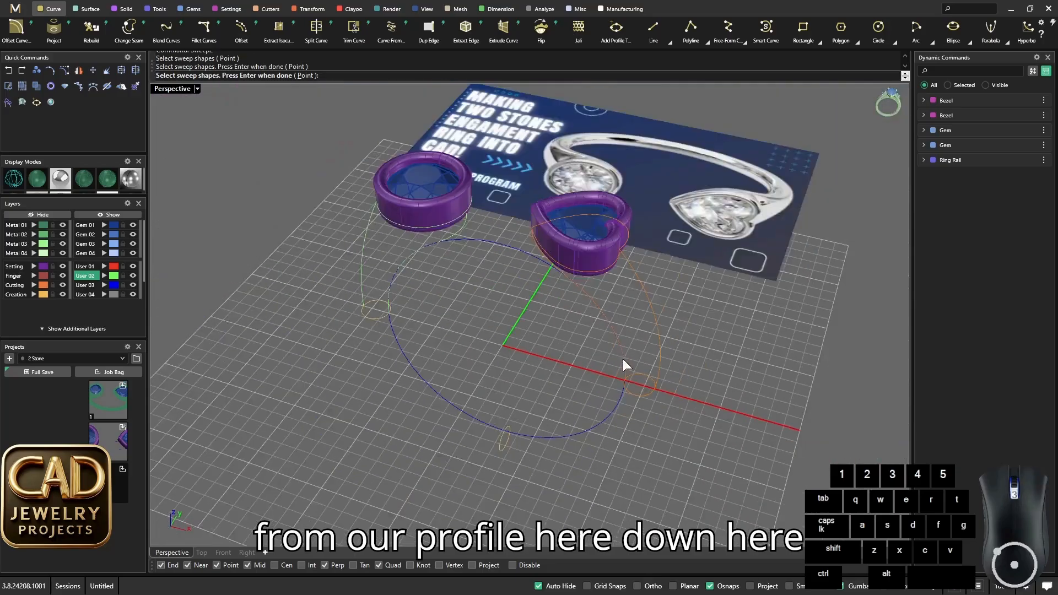
key("Return")
- Align the seam points of the heart bezel curve and the profile circle at the inner rail, with both directions matching
right_click_drag(541, 400, 709, 390)
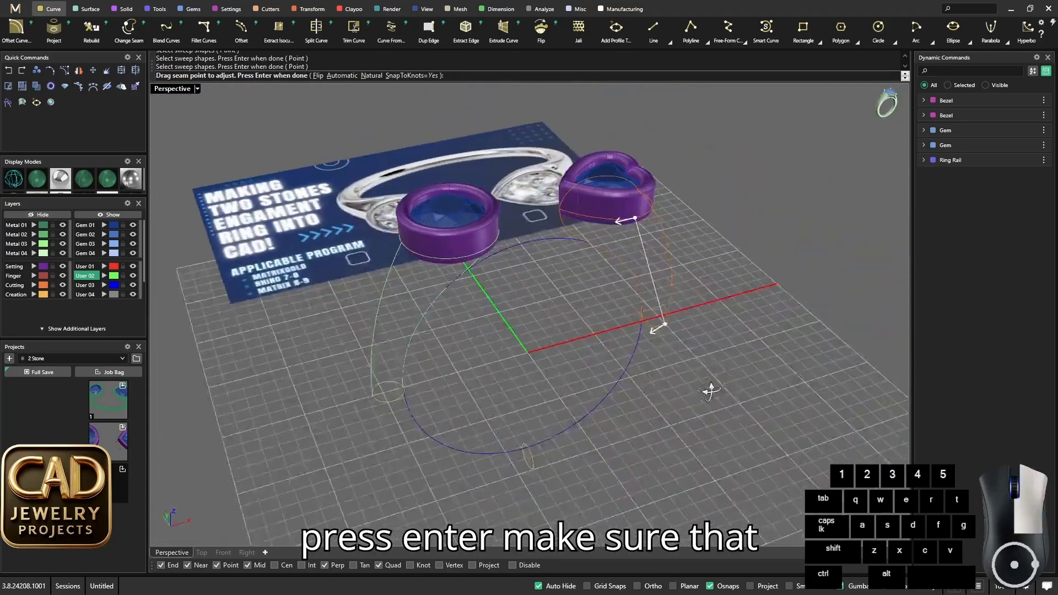
scroll(628, 220, "up", 5)
left_click_drag(714, 234, 490, 251)
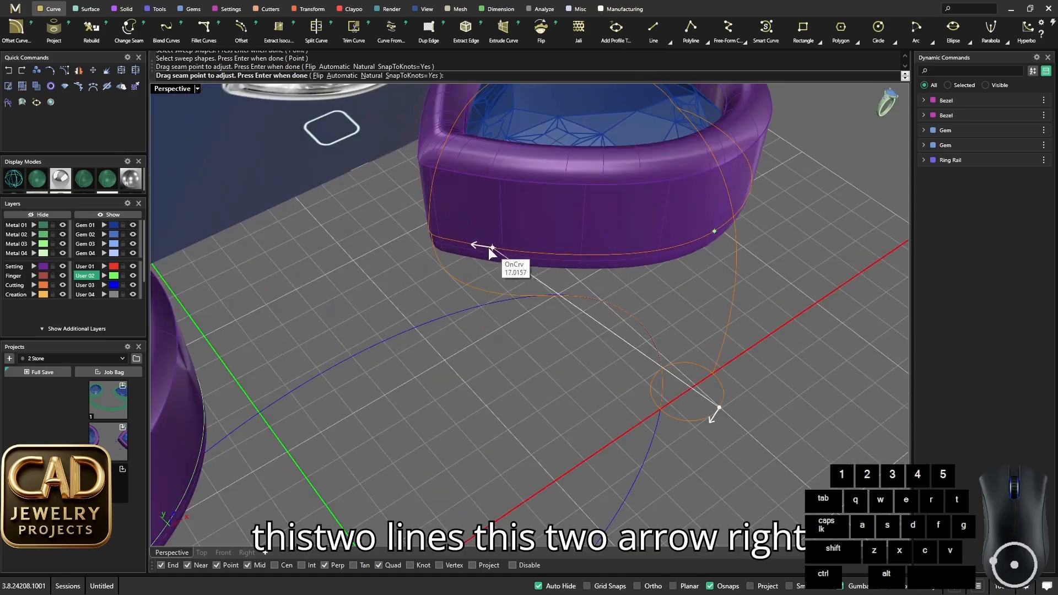
left_click(432, 240)
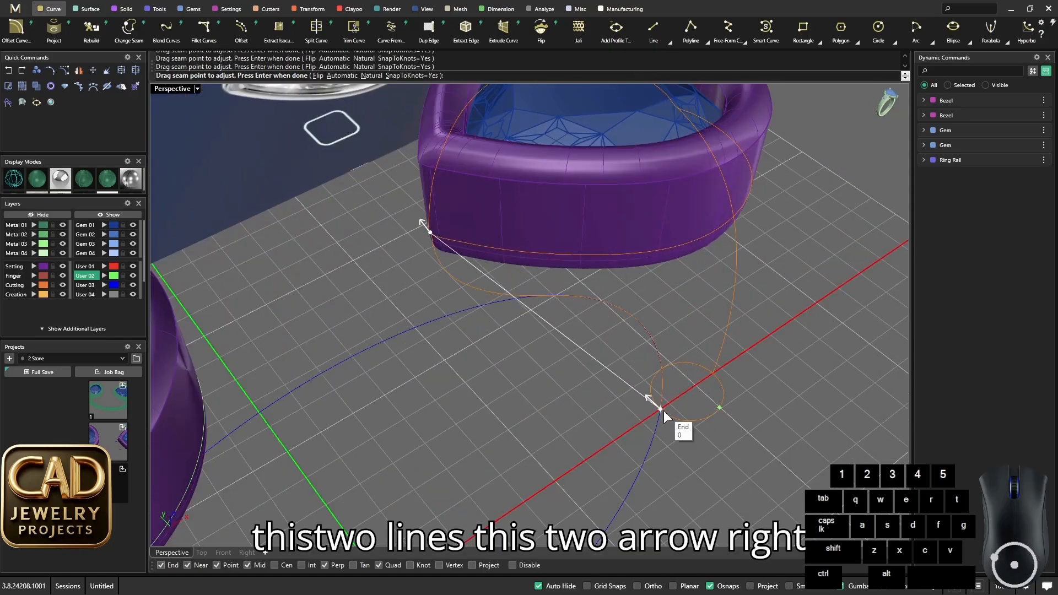
right_click_drag(662, 409, 580, 283)
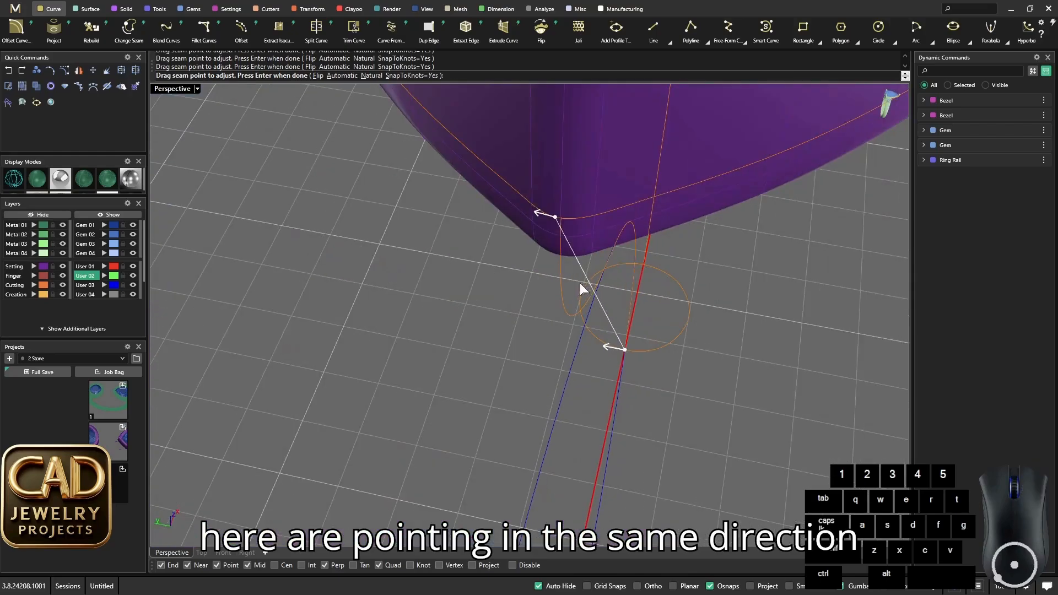
left_click(561, 218)
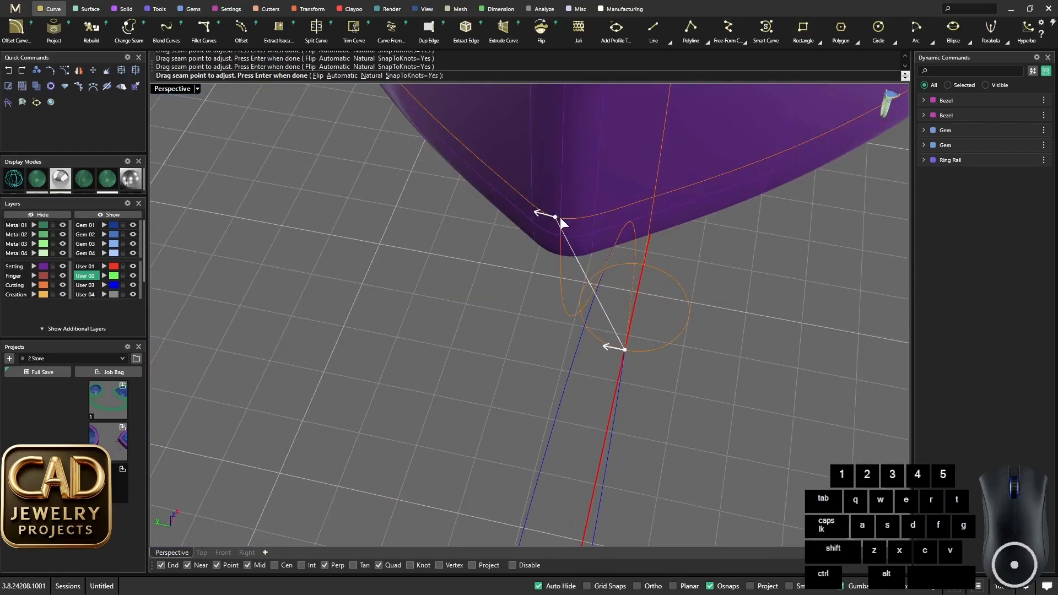
mouse_move(560, 217)
left_mouse_down()
mouse_move(575, 223)
mouse_move(561, 237)
left_mouse_up()
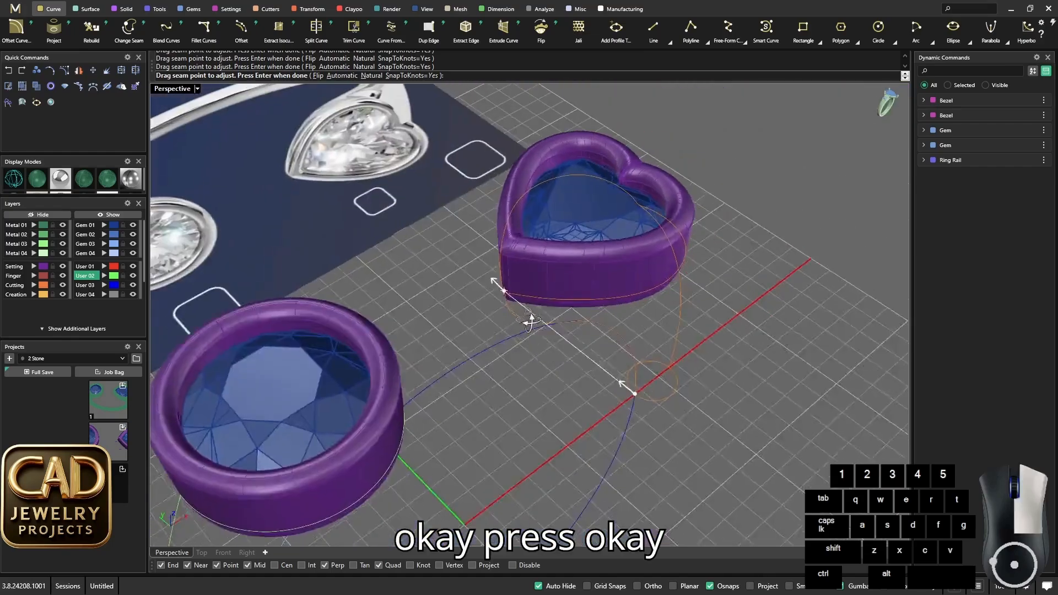
key("space")
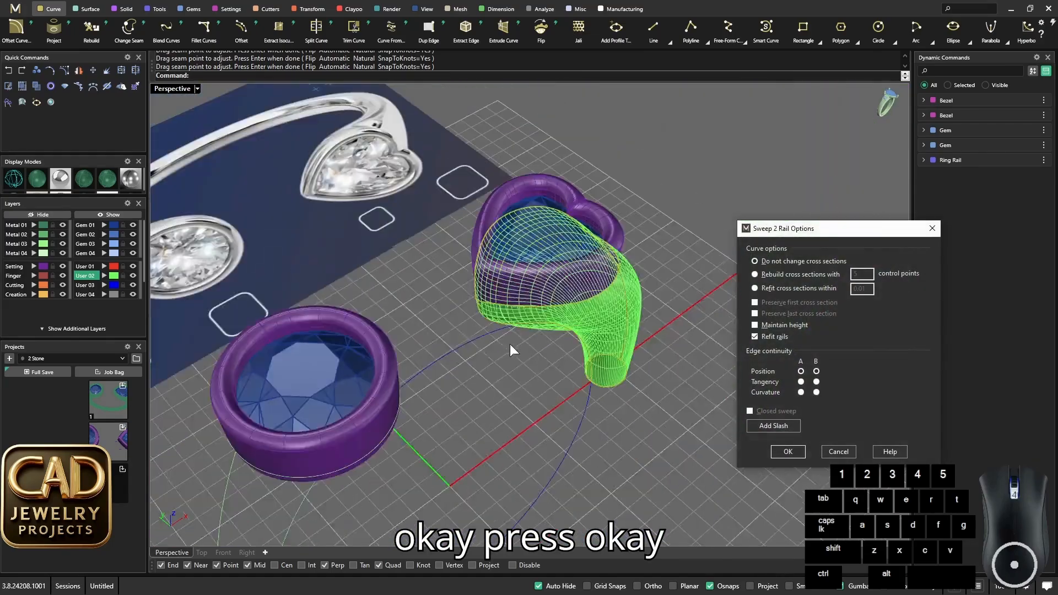
- Enable Maintain height in the two-rail sweep options and create the heart-side shoulder surface
right_click_drag(510, 343, 478, 266)
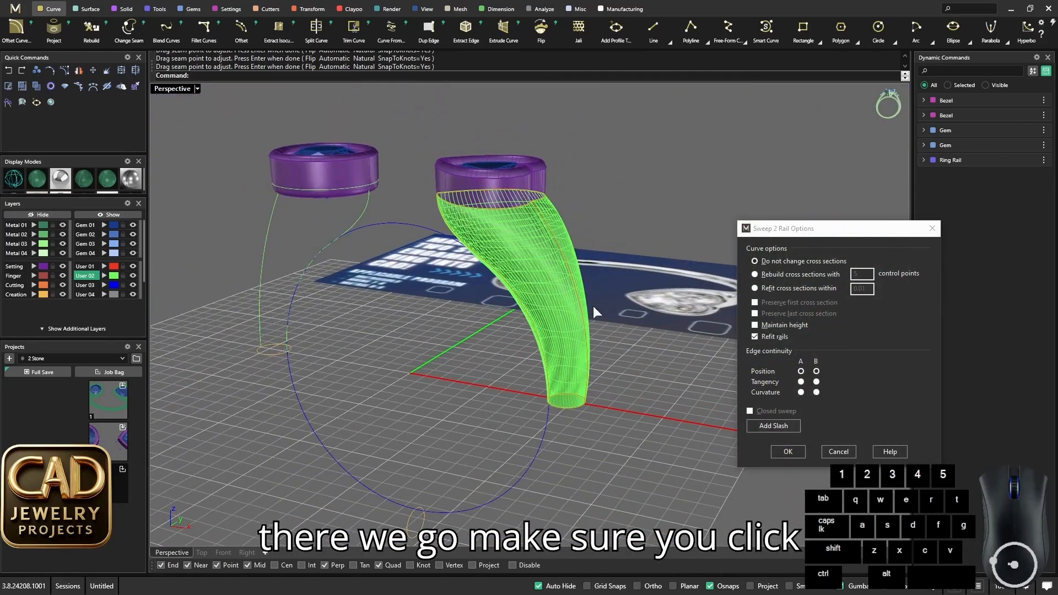
scroll(551, 253, "up", 5)
left_click(754, 325)
scroll(628, 308, "down", 7)
right_click_drag(615, 314, 648, 288)
left_click(788, 452)
scroll(779, 367, "up", 2)
right_click_drag(546, 281, 611, 226)
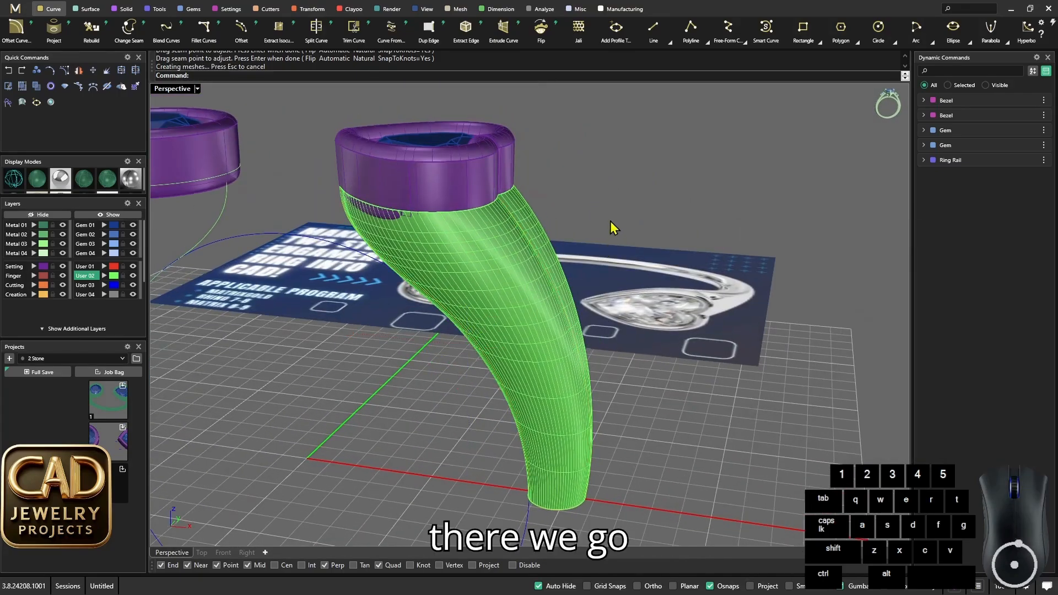
- Assign the heart-side shoulder surface to the Metal 01 layer
left_click(526, 267)
left_click(34, 226)
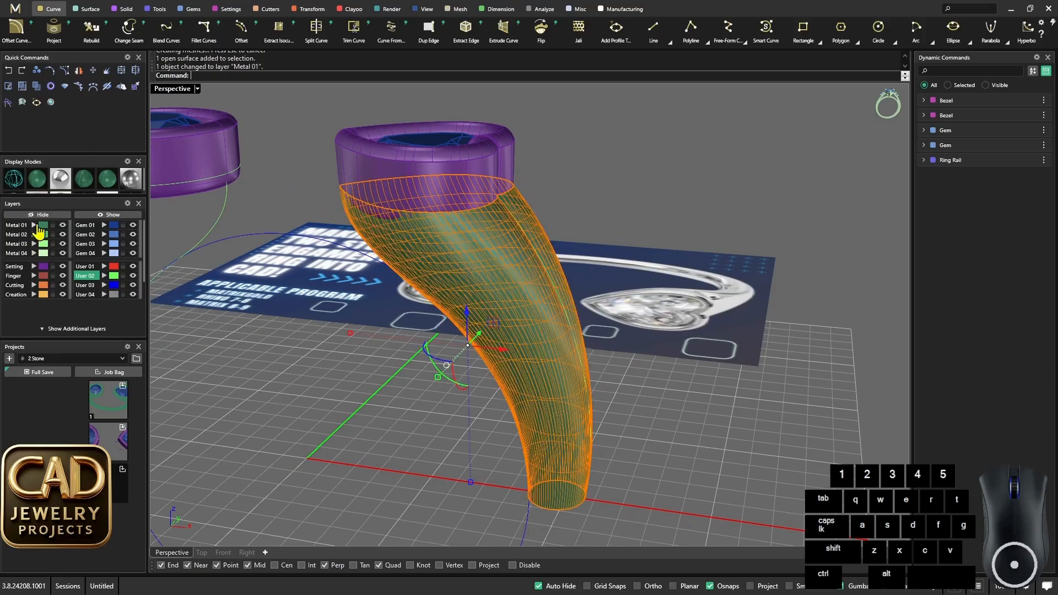
right_click_drag(438, 327, 510, 207)
key("Escape")
- Set up a two-rail sweep on the round side's rails, using the round bezel curve and its lower profile circle as cross sections
scroll(493, 287, "down", 6)
scroll(459, 301, "up", 5)
left_click_drag(305, 197, 305, 197, "shift")
right_click_drag(325, 192, 398, 197)
scroll(398, 197, "up", 5)
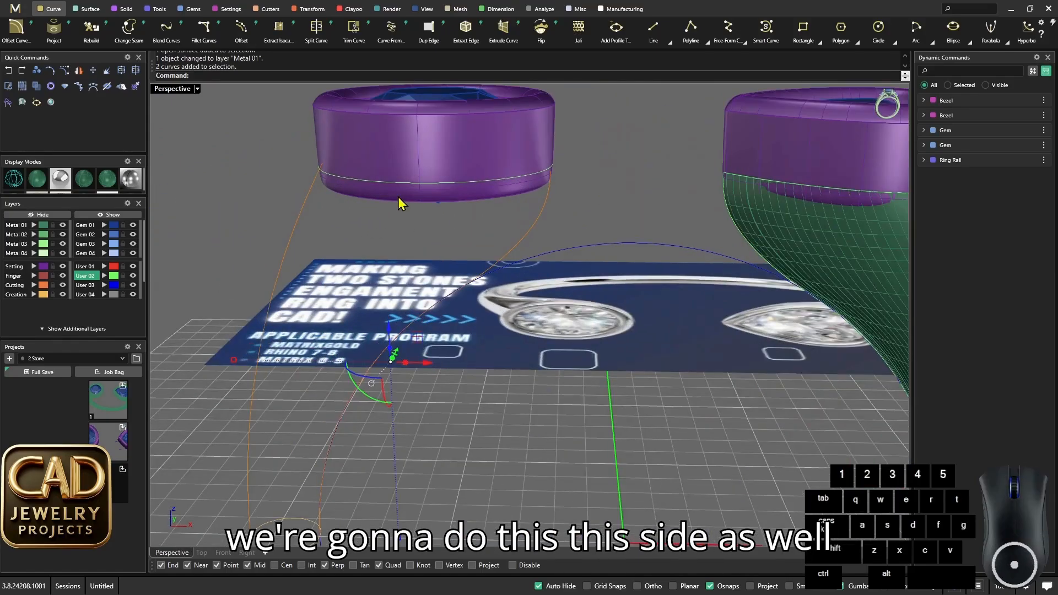
type("Sweep2")
key("Return")
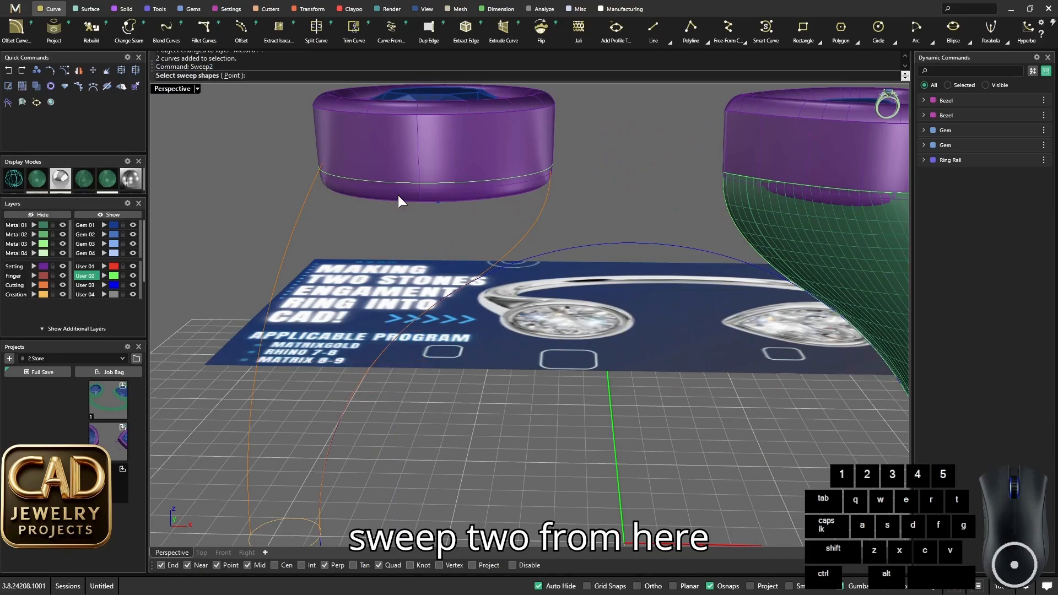
scroll(457, 256, "down", 3)
scroll(458, 257, "down", 2)
right_click_drag(458, 257, 430, 330)
left_click(372, 392)
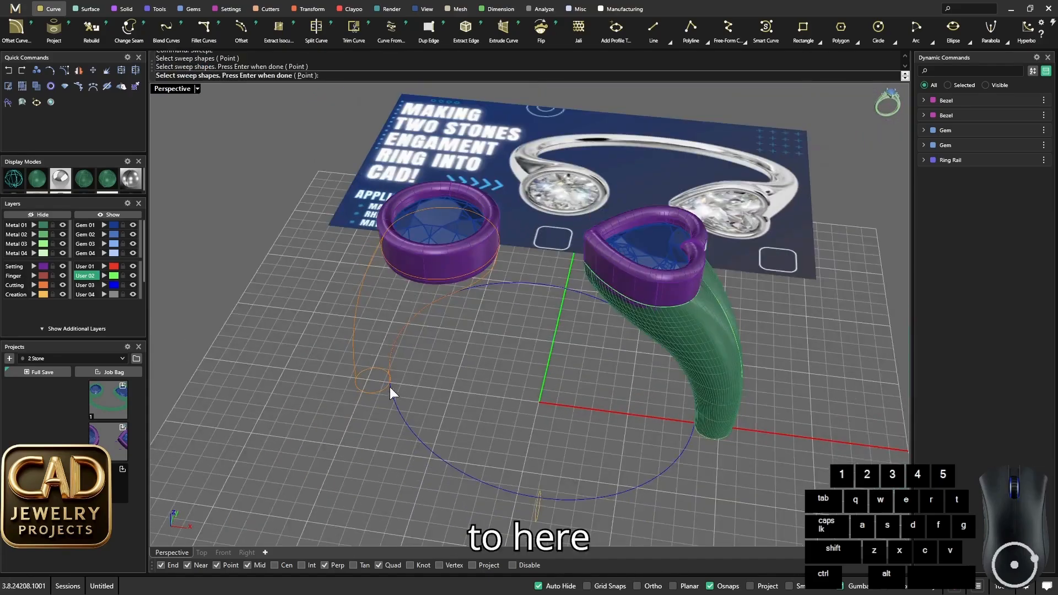
right_click(389, 387)
- Align the seam points of the round bezel curve and its profile circle at the inner rail, pointing the same way
right_click_drag(390, 386, 474, 214)
scroll(471, 205, "up", 3)
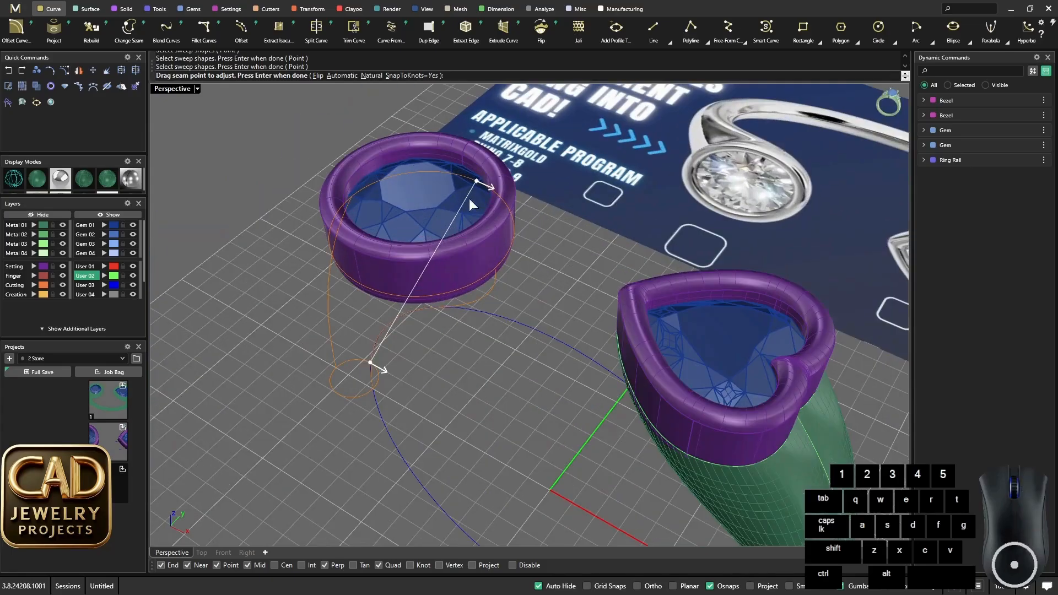
left_click(490, 273)
scroll(380, 374, "up", 2)
left_click(367, 361)
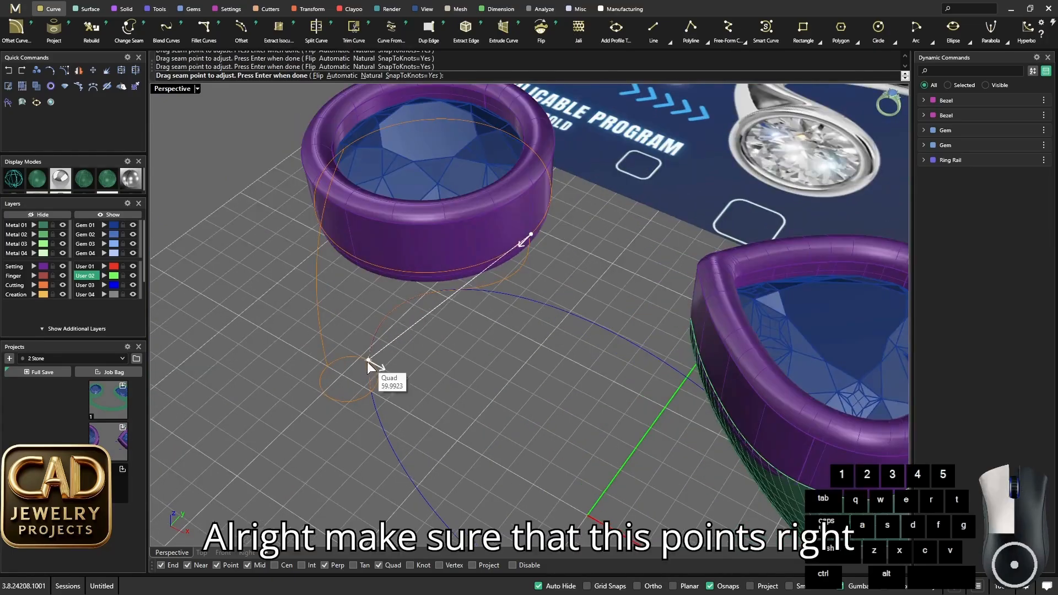
left_click(370, 392)
right_click_drag(370, 392, 465, 311)
scroll(429, 275, "up", 2)
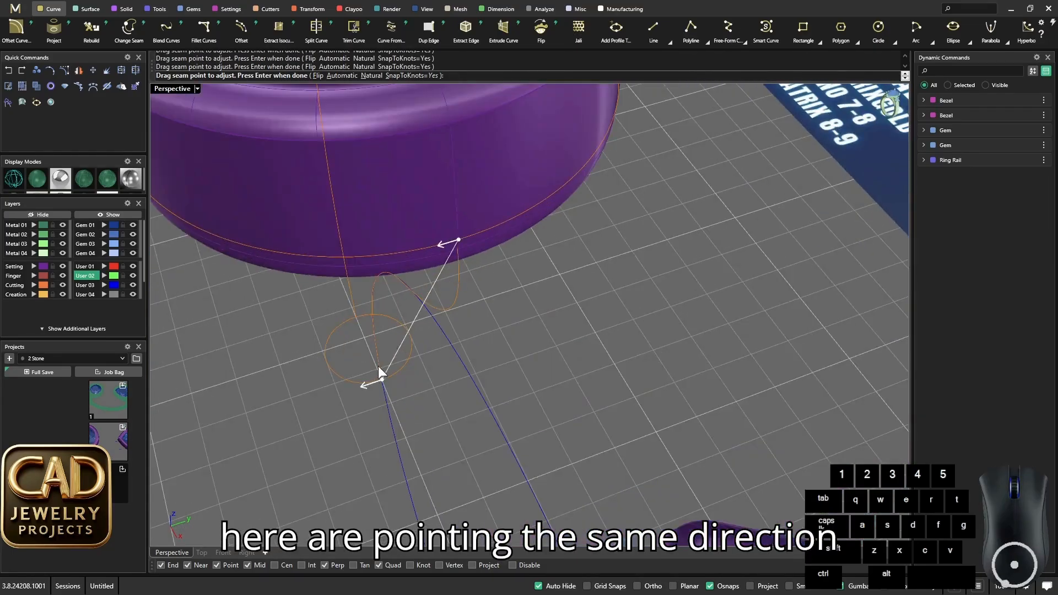
key("space")
- Compare the round-side sweep preview with and without Maintain height, leaving the option enabled
right_click_drag(378, 366, 648, 224)
scroll(492, 336, "down", 6)
scroll(572, 271, "down", 6)
scroll(511, 321, "up", 4)
left_click(754, 327)
scroll(649, 223, "up", 9)
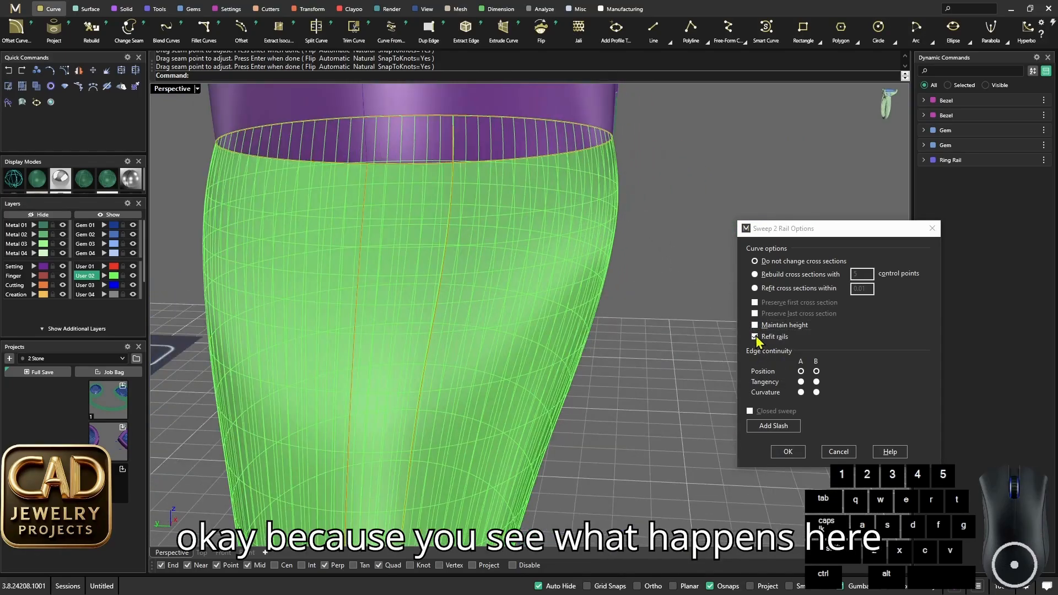
left_click(755, 326)
left_click(756, 326)
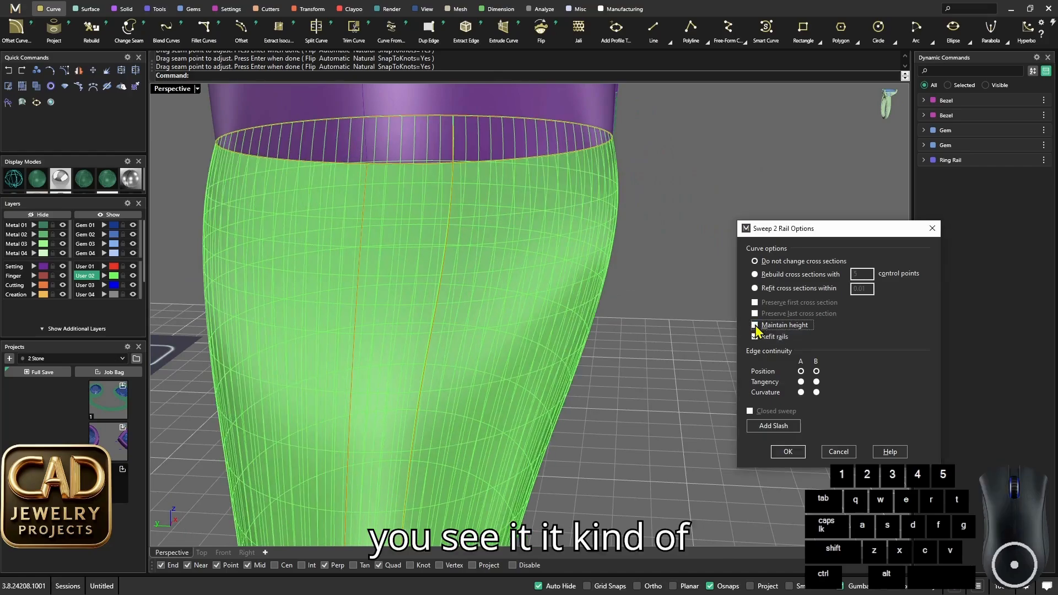
left_click(755, 325)
left_click(755, 325)
left_click(755, 325)
scroll(595, 266, "down", 3)
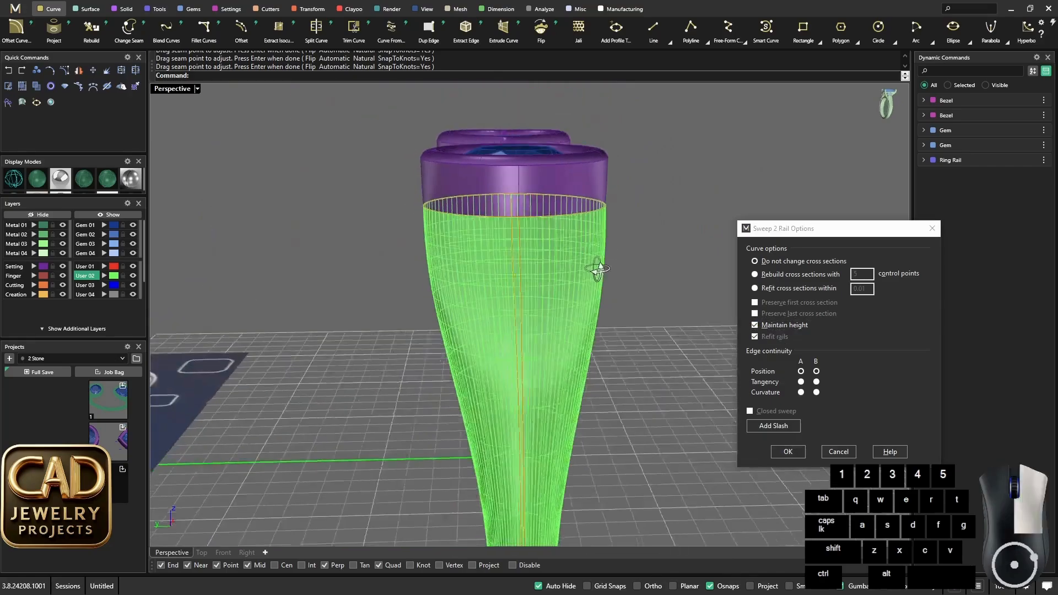
scroll(600, 247, "up", 3)
right_click_drag(589, 187, 600, 229)
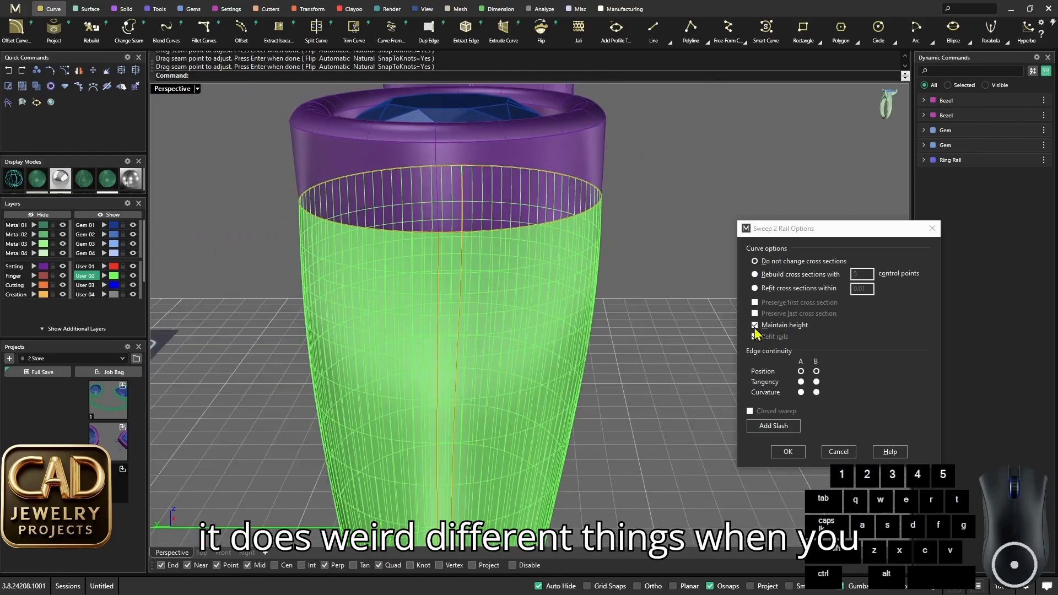
left_click(755, 327)
left_click(755, 327)
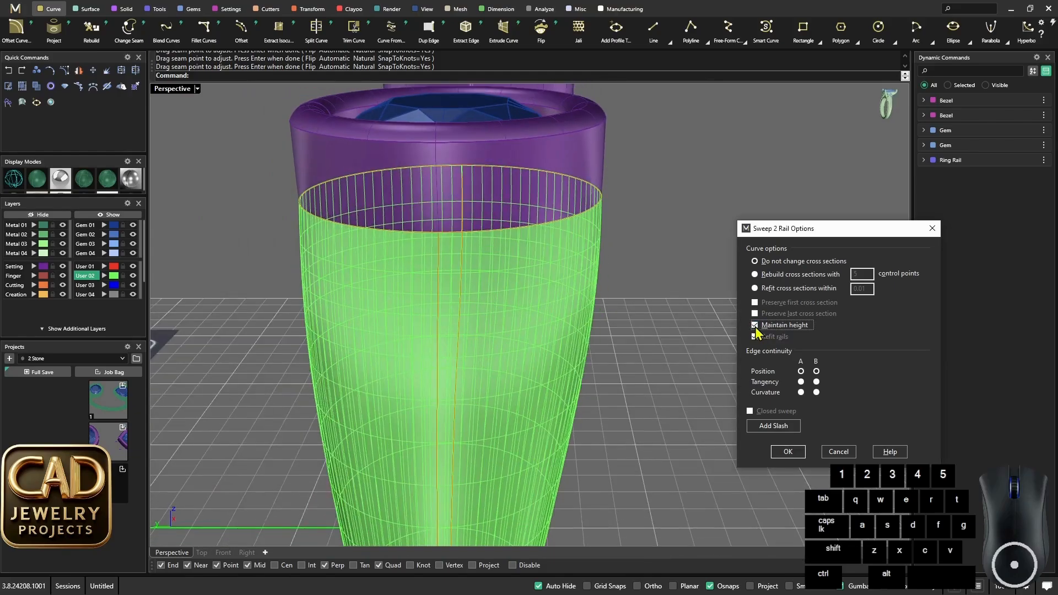
- Create the round-side shoulder sweep and assign its surface to the Metal 01 layer
scroll(605, 318, "down", 5)
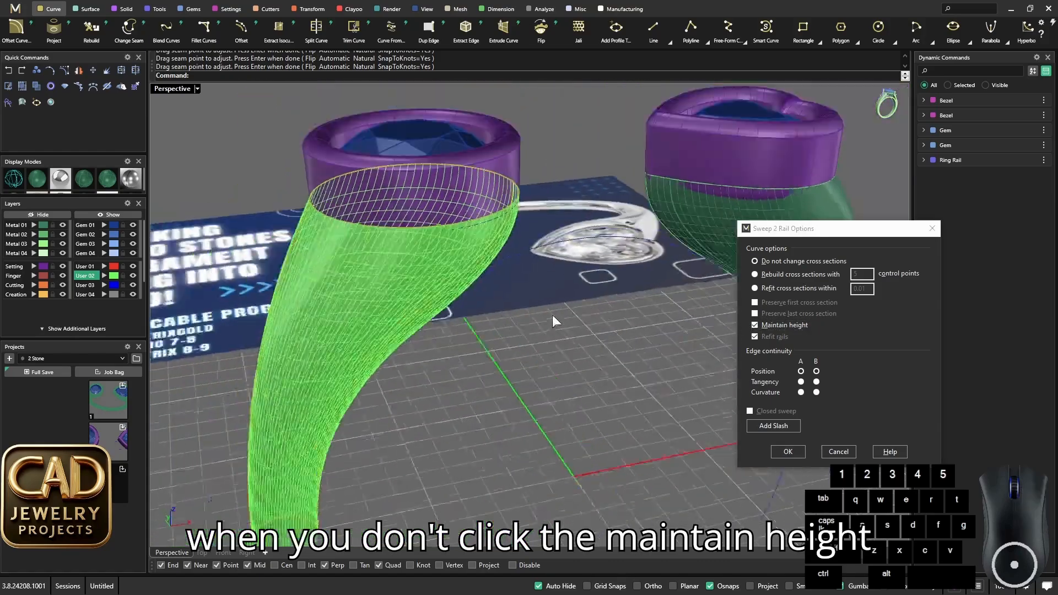
scroll(513, 327, "up", 2)
scroll(728, 438, "up", 2)
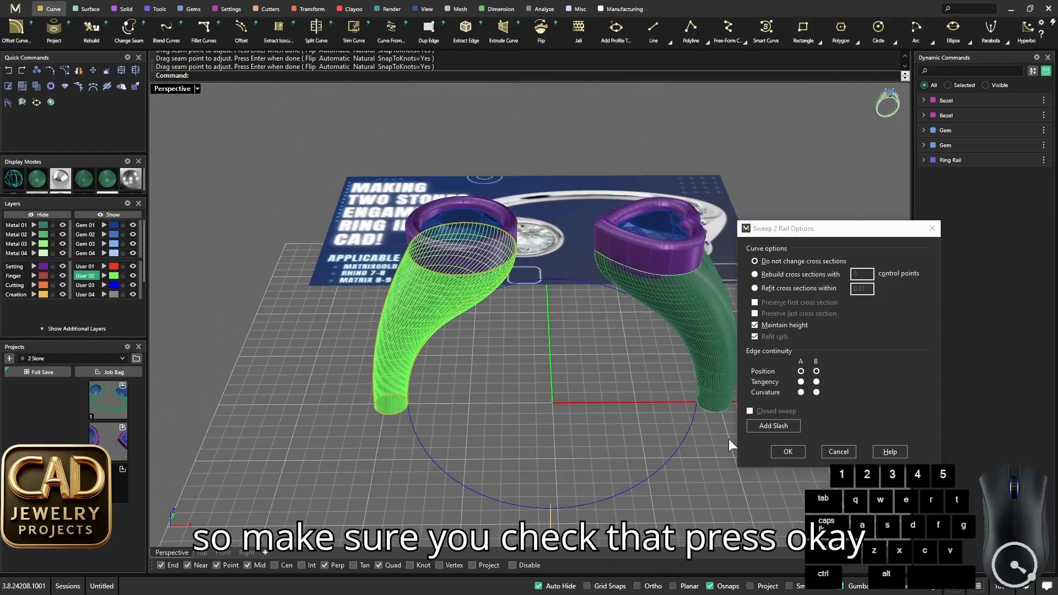
left_click(785, 455)
left_click(577, 354)
scroll(577, 353, "down", 4)
right_click_drag(577, 353, 498, 357)
scroll(471, 304, "up", 3)
left_click(469, 303)
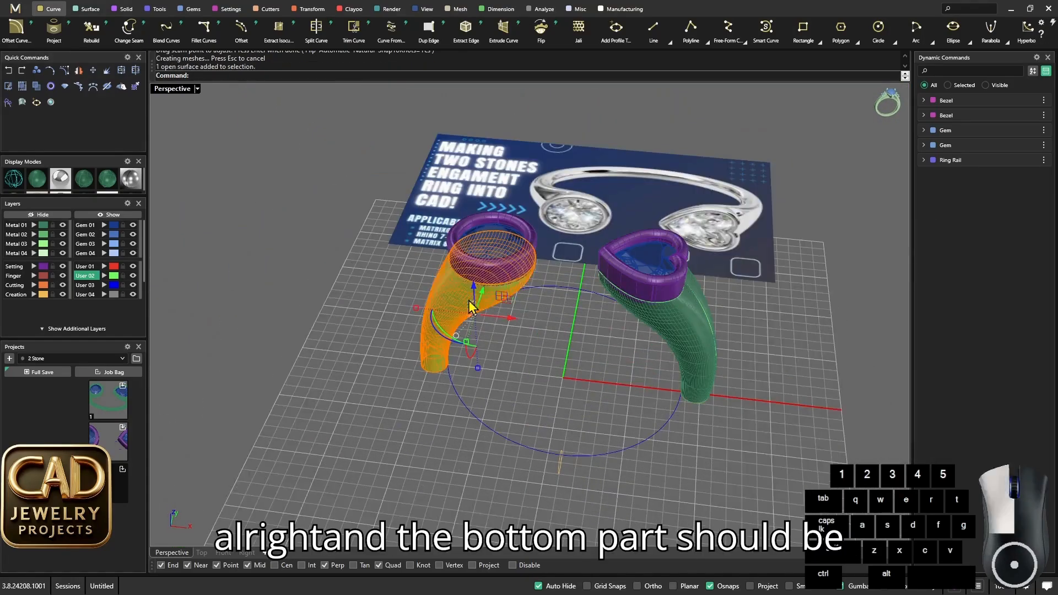
left_click(34, 224)
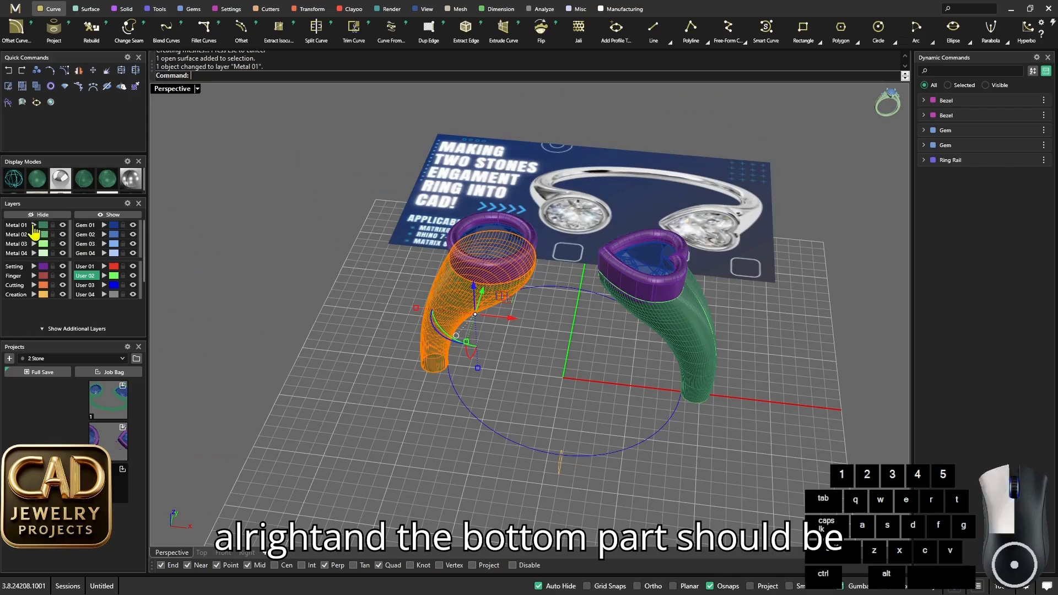
- Sweep the lower shank with Sweep1 along the ring rail, from the heart-side end profile through the bottom profile to the round-side end
left_click(627, 435)
scroll(617, 441, "up", 2)
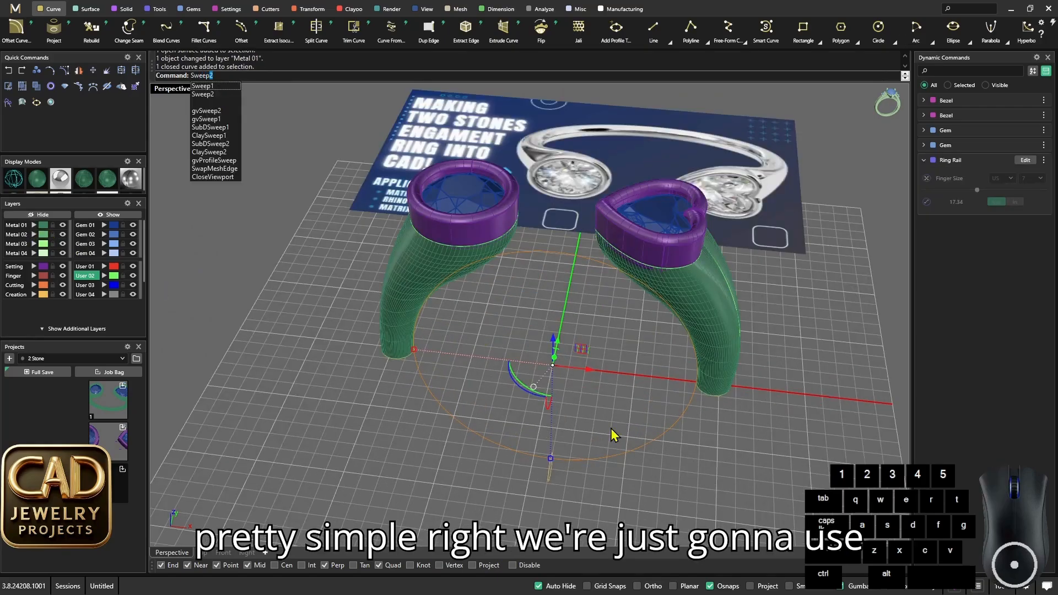
key("Return")
scroll(710, 412, "up", 5)
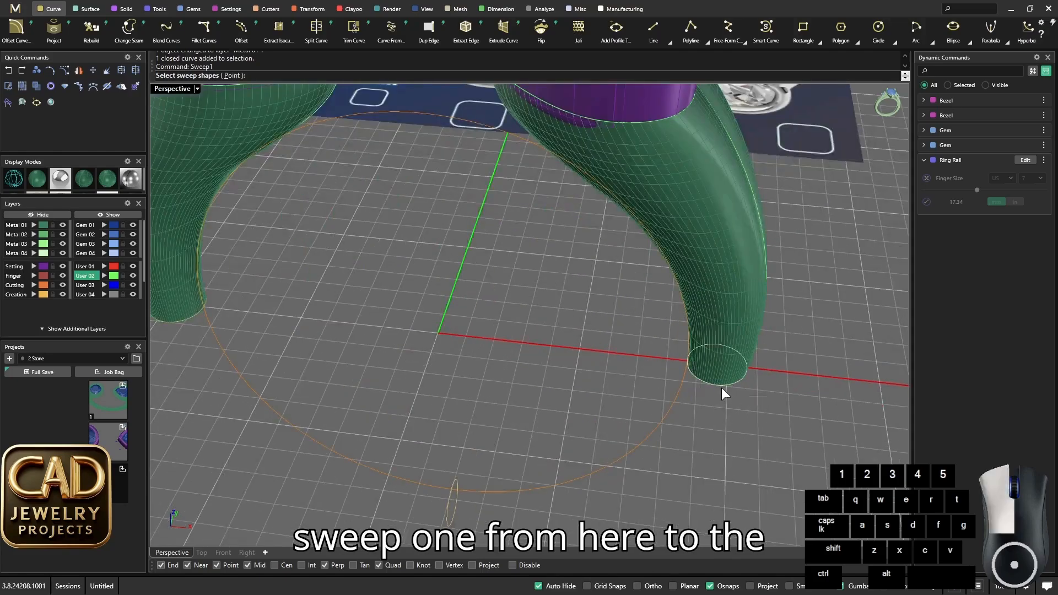
left_click(721, 386)
left_click(763, 426)
scroll(529, 441, "down", 5)
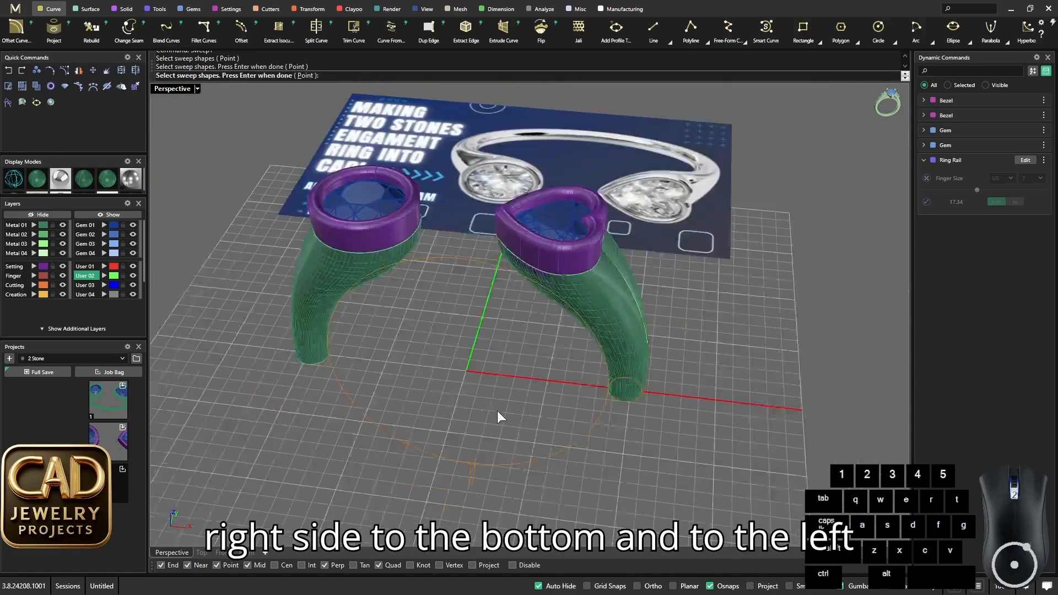
scroll(310, 355, "up", 2)
left_click(283, 341)
left_click(334, 369)
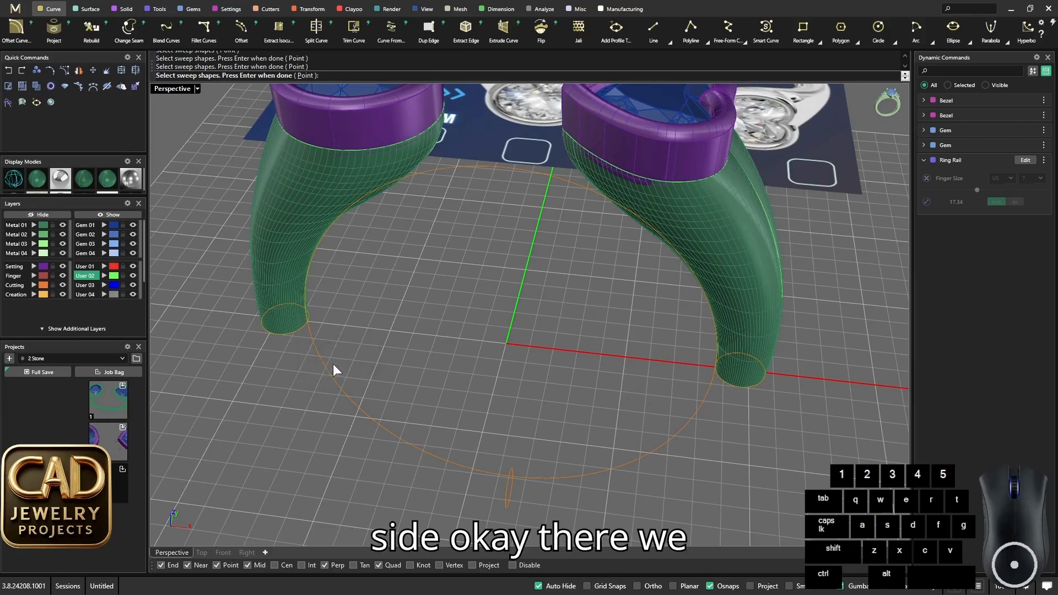
scroll(403, 365, "down", 5)
right_click_drag(429, 385, 499, 375)
key("Return")
key("Return")
- Assign the lower shank surface to the Metal 01 layer
left_click(395, 407)
left_click(33, 226)
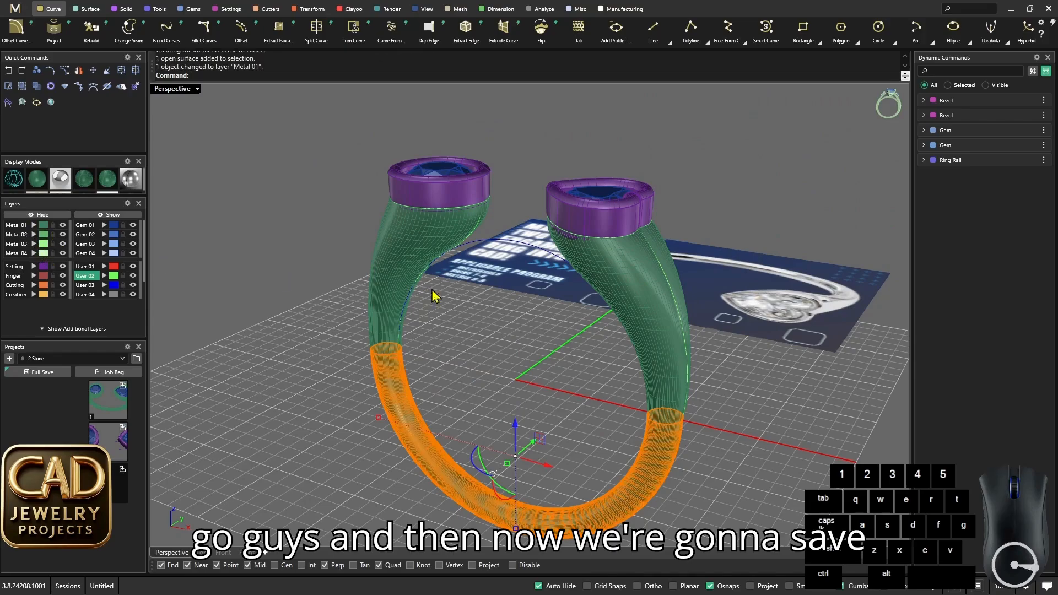
left_click(432, 289)
- Save the complete ring, including its bezels, gems, curves and shank surfaces, to the third slot of the 2 Stone project
scroll(440, 298, "down", 5)
right_click_drag(457, 303, 574, 375)
left_click_drag(385, 240, 631, 383)
scroll(507, 315, "up", 5)
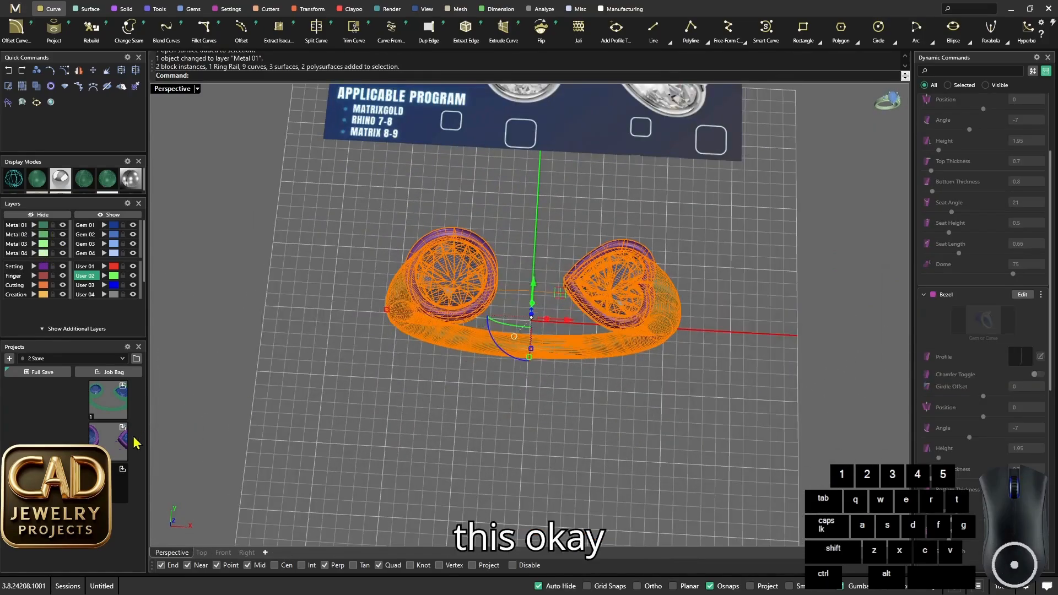
left_click(122, 471)
left_click(363, 413)
- Examine the ring's shoulders and shank in different display modes, checking the surfaces for hard edges
right_click_drag(495, 405, 512, 276)
scroll(616, 288, "up", 5)
left_click(130, 184)
right_click_drag(406, 264, 368, 281)
left_click(59, 180)
scroll(503, 259, "up", 6)
scroll(498, 258, "up", 2)
scroll(497, 257, "down", 6)
scroll(552, 258, "up", 5)
scroll(553, 259, "down", 6)
mouse_move(552, 259)
right_mouse_down()
mouse_move(567, 315)
mouse_move(554, 324)
mouse_move(586, 276)
mouse_move(527, 257)
mouse_move(561, 248)
right_mouse_up()
left_click(39, 182)
scroll(587, 276, "up", 5)
scroll(561, 248, "down", 4)
scroll(561, 248, "down", 8)
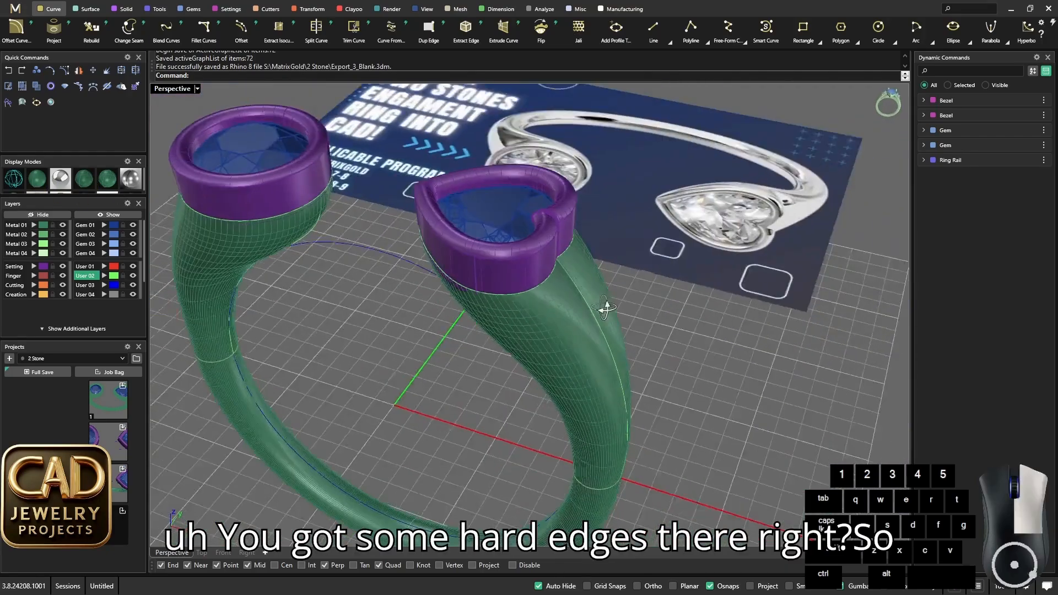
- Load the smooth ring version saved in the first slot of the 2 Stone project and move it beside the current ring
right_click_drag(665, 338, 483, 392)
left_click(98, 401)
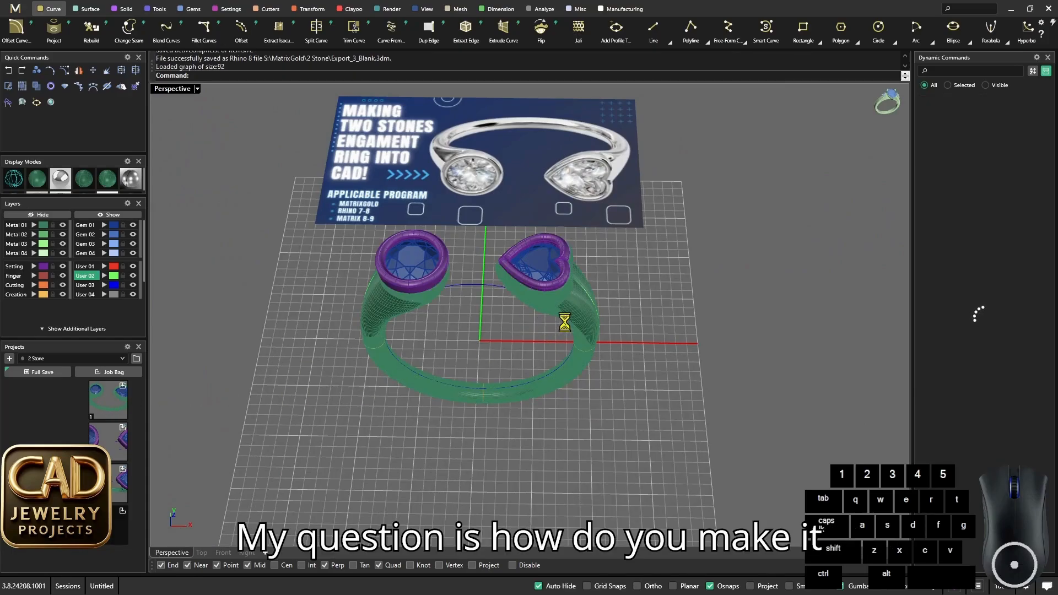
left_click(568, 328)
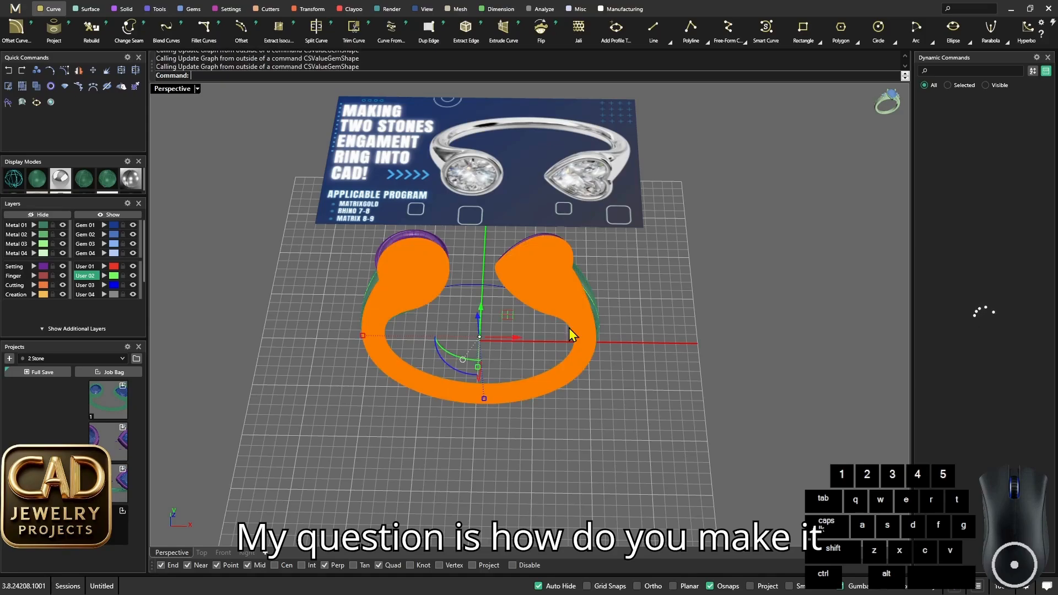
left_click_drag(511, 333, 795, 341)
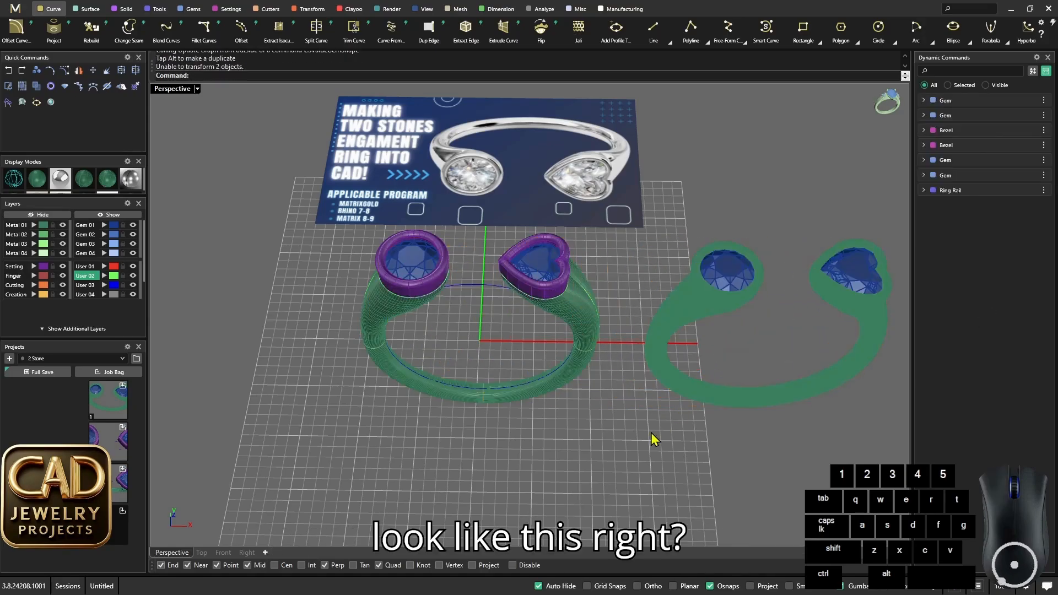
- Compare the loaded ring's bezel-to-shoulder transitions with those of the current ring, viewing both from several angles
right_click_drag(652, 437, 696, 288)
scroll(696, 288, "up", 6)
scroll(728, 288, "down", 8)
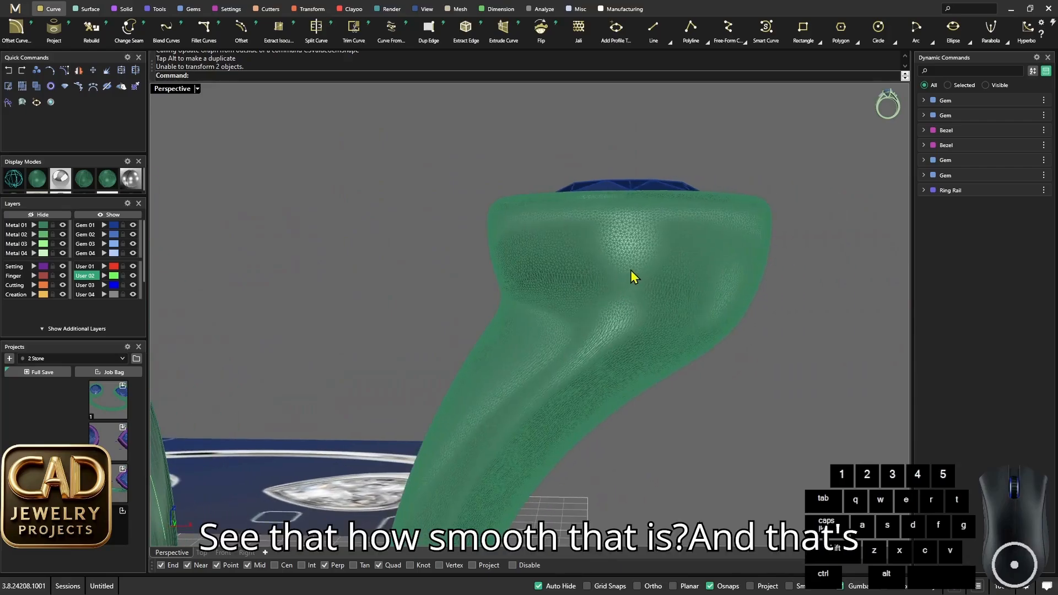
scroll(484, 293, "up", 6)
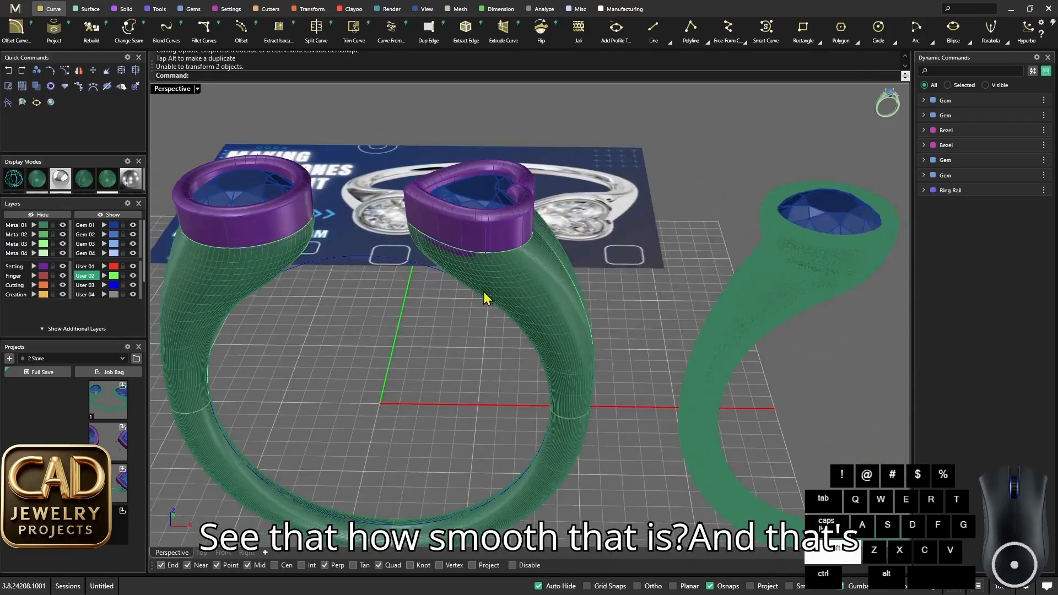
scroll(484, 293, "down", 3, "shift")
scroll(489, 313, "down", 4)
right_click_drag(598, 327, 654, 344)
scroll(659, 347, "up", 5)
scroll(692, 278, "up", 5)
scroll(690, 278, "down", 5)
scroll(612, 260, "up", 4)
scroll(629, 265, "down", 4)
scroll(616, 296, "down", 6)
right_click_drag(622, 291, 562, 328)
scroll(676, 297, "up", 6)
scroll(626, 301, "down", 5)
- Delete the loaded comparison ring together with its two gems
left_click_drag(488, 227, 783, 380, "alt+shift")
right_click_drag(568, 342, 511, 247)
key("Delete")
scroll(504, 288, "up", 2)
scroll(521, 284, "up", 6)
scroll(522, 290, "down", 4)
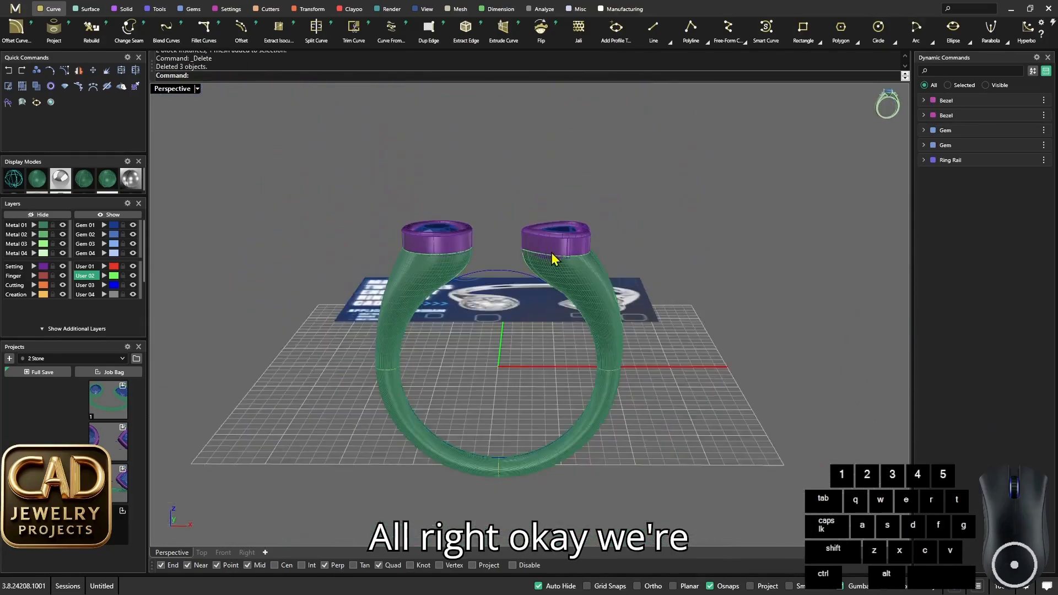
- Join the two shoulder surfaces and the lower shank surface into one polysurface
scroll(547, 276, "up", 4)
scroll(576, 264, "up", 5)
left_click(627, 309)
scroll(619, 311, "down", 6)
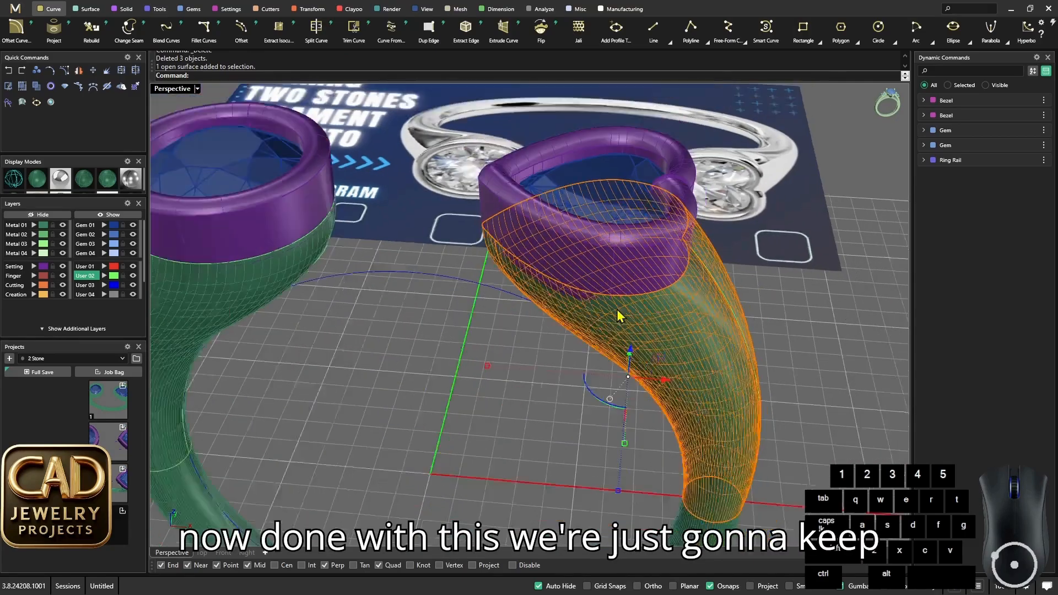
left_click(368, 291, "shift")
left_click(325, 316)
left_click(343, 458, "shift")
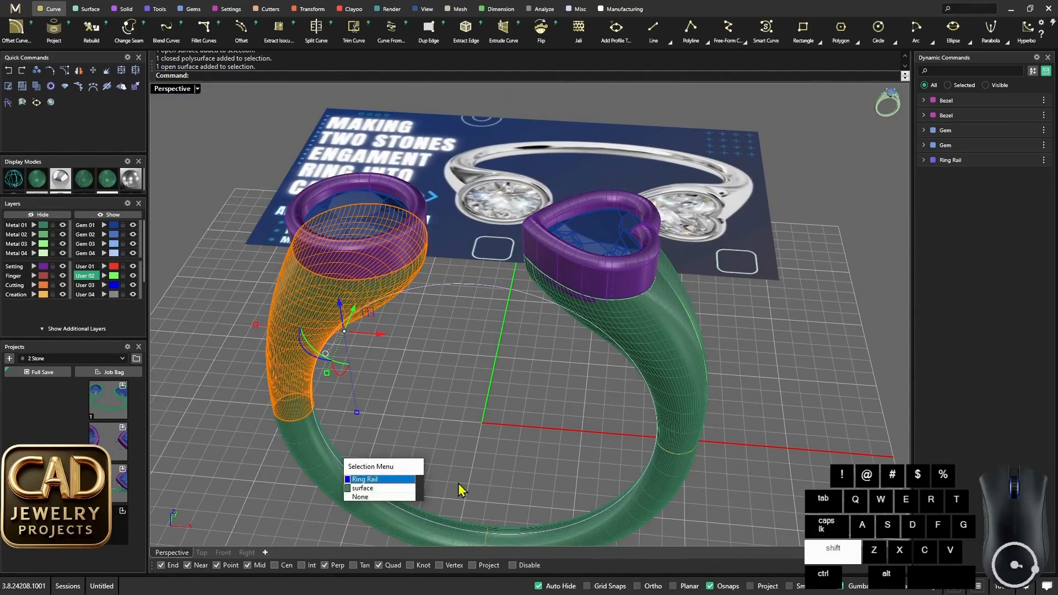
left_click(362, 488)
left_click(672, 378, "shift")
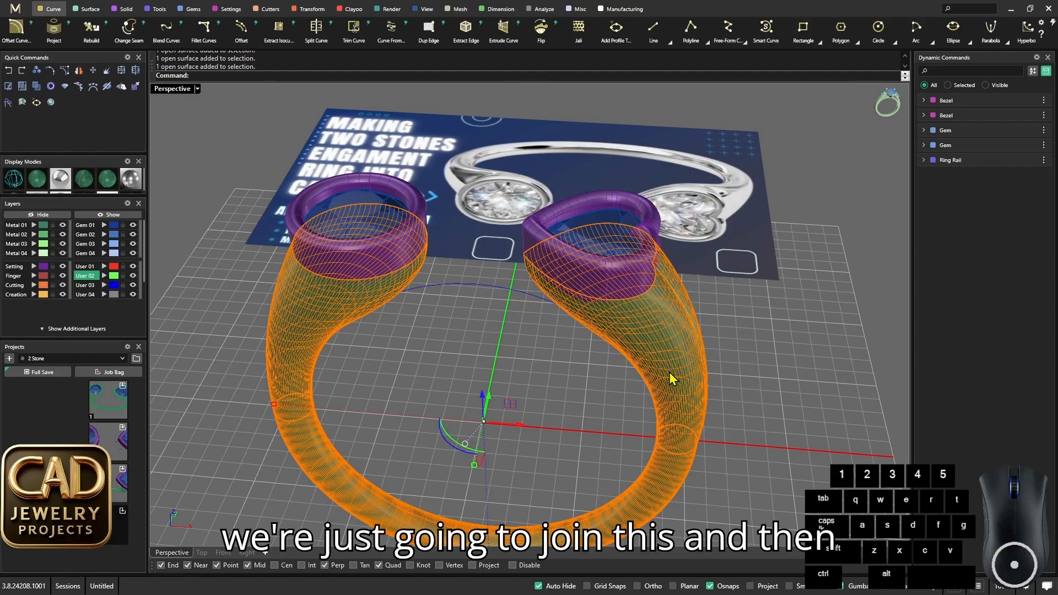
scroll(609, 263, "up", 3)
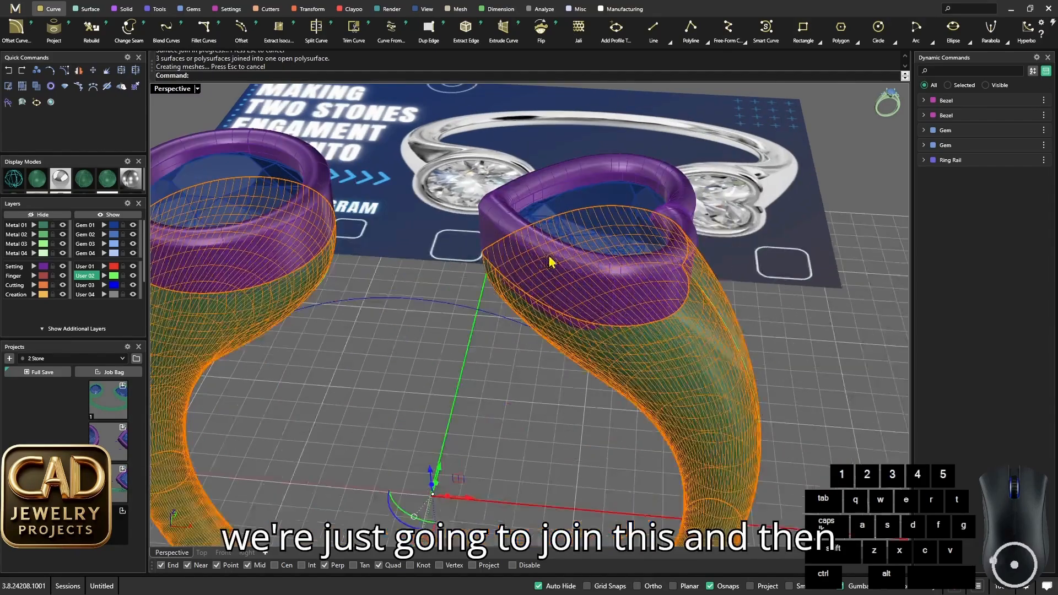
- Isolate the joined band to close its open round and heart-shaped ends with Cap, and bring the hidden objects back
left_click(60, 215)
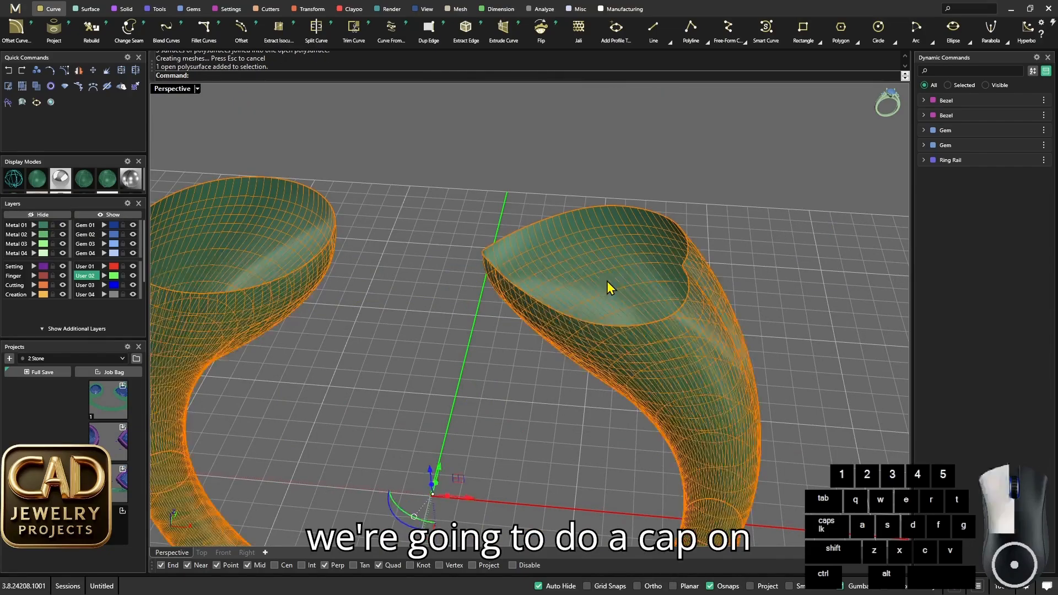
type("cap")
key("Return")
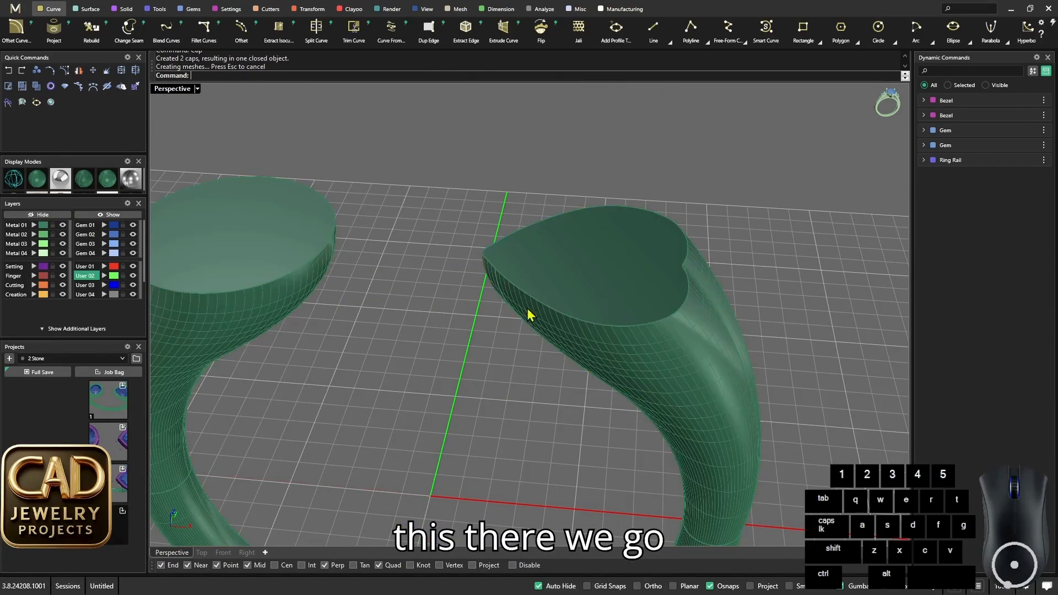
left_click(117, 215)
- Create Gem Cutters for both the round and the heart-shaped gem
right_click_drag(500, 285, 421, 307)
left_click(580, 298)
left_click(276, 234, "shift")
scroll(499, 298, "up", 1)
middle_click(502, 298)
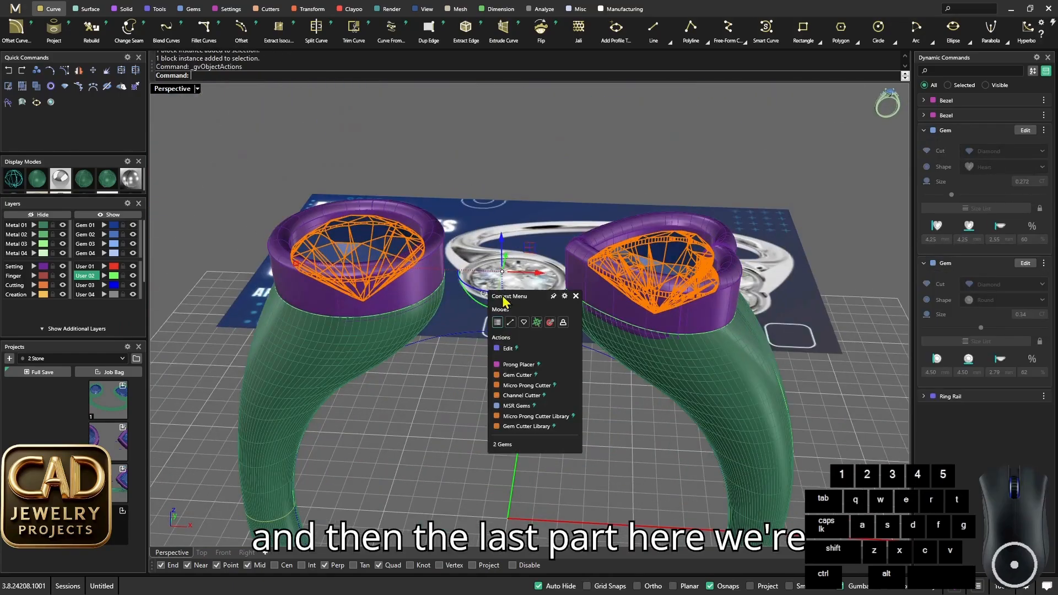
left_click(522, 377)
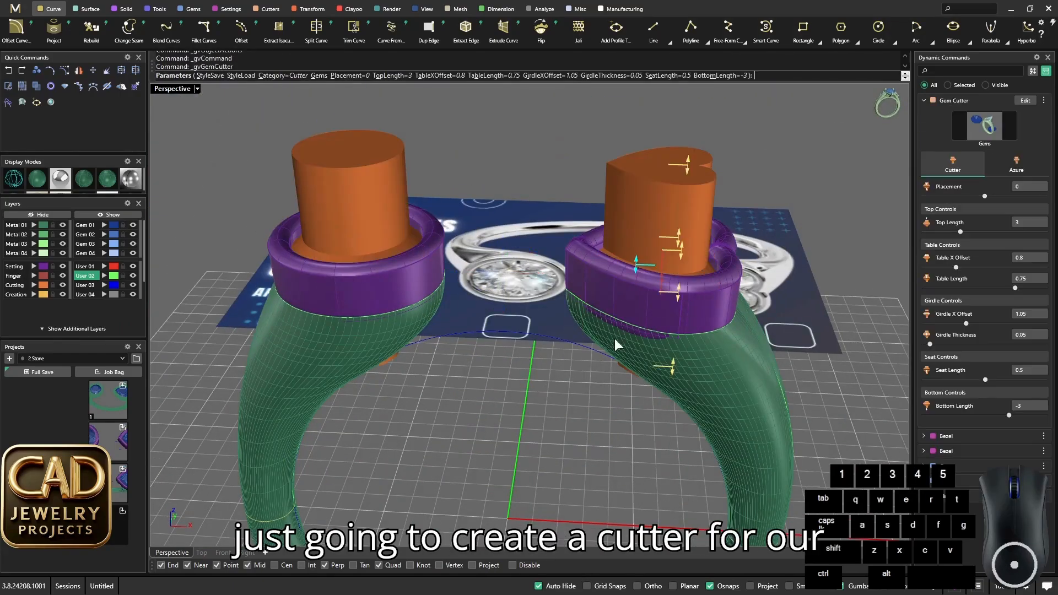
- Shorten the cutters' Bottom Length to -0.91 mm, checking the depth against the gems in wireframe, and accept the cutters
right_click_drag(615, 339, 661, 302)
scroll(656, 300, "up", 2)
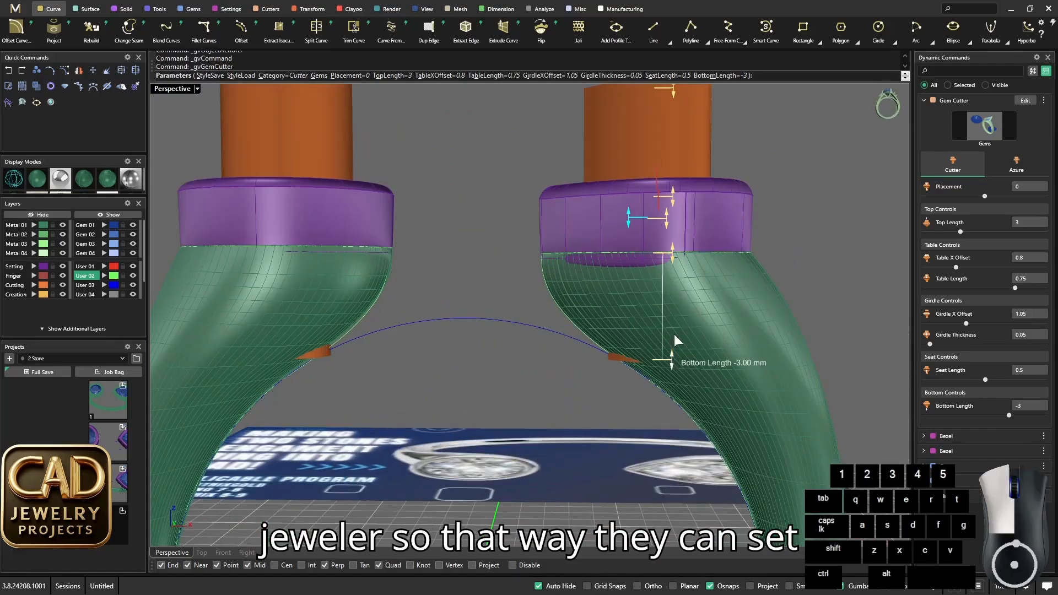
left_click_drag(674, 285, 674, 281)
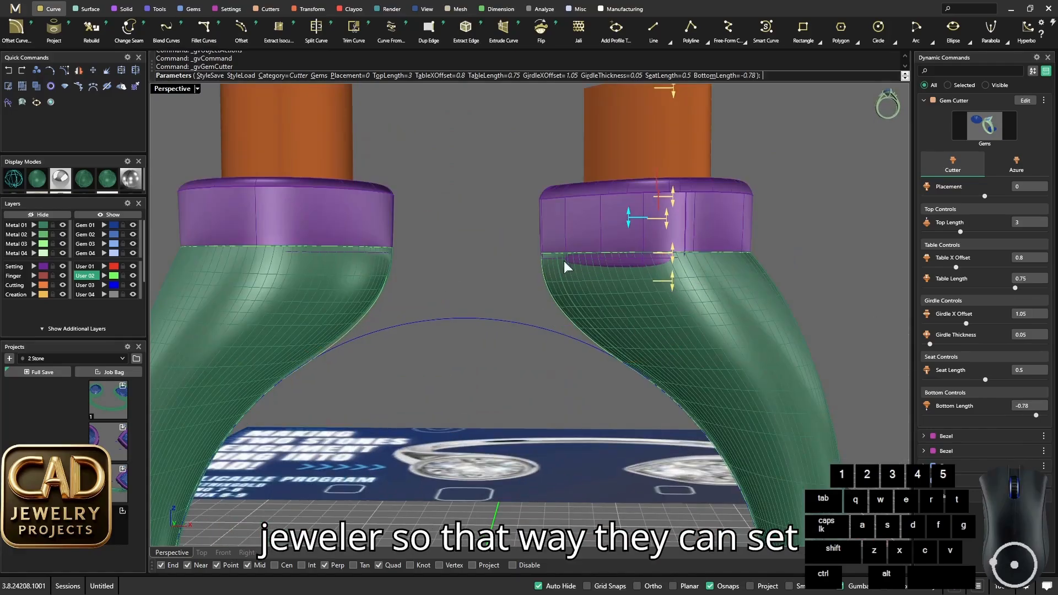
left_click(15, 179)
left_click_drag(674, 279, 673, 286)
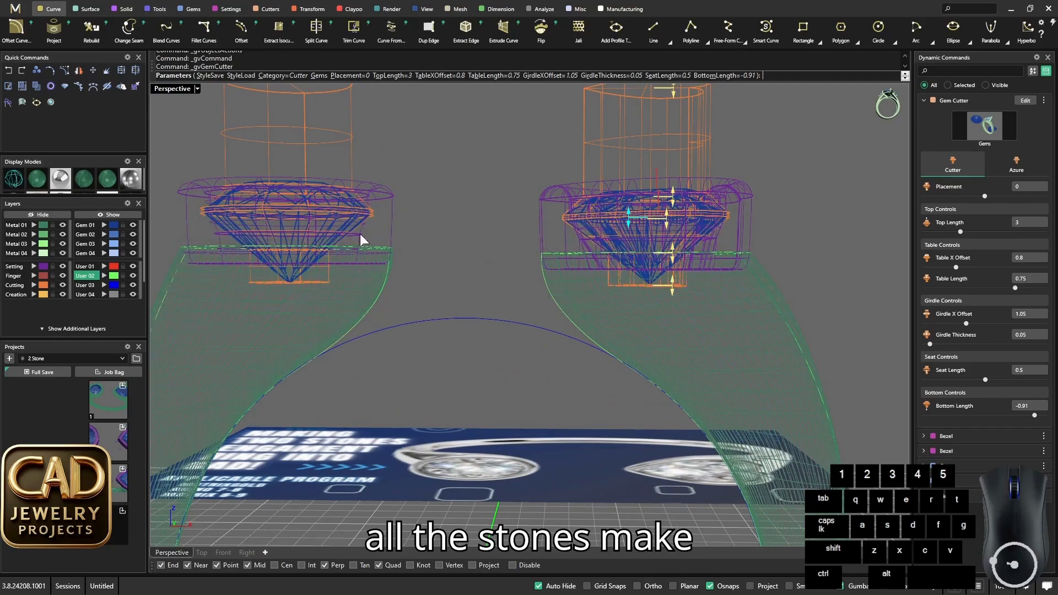
right_click_drag(359, 234, 345, 252)
left_click(37, 178)
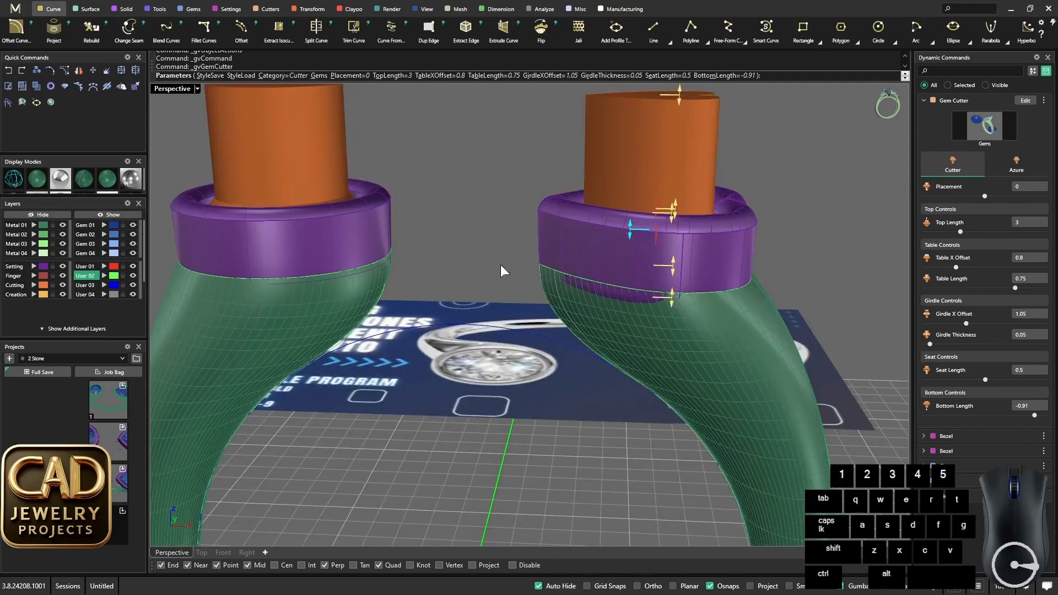
mouse_move(503, 269)
right_mouse_down()
mouse_move(554, 349)
mouse_move(538, 349)
mouse_move(529, 307)
mouse_move(427, 234)
right_mouse_up()
scroll(518, 329, "up", 3)
right_click(518, 329)
- Subtract the gem cutters from the capped band with BooleanDifference
scroll(518, 331, "down", 5)
scroll(435, 352, "up", 4)
left_click(400, 330)
scroll(509, 336, "down", 4)
scroll(427, 234, "up", 3)
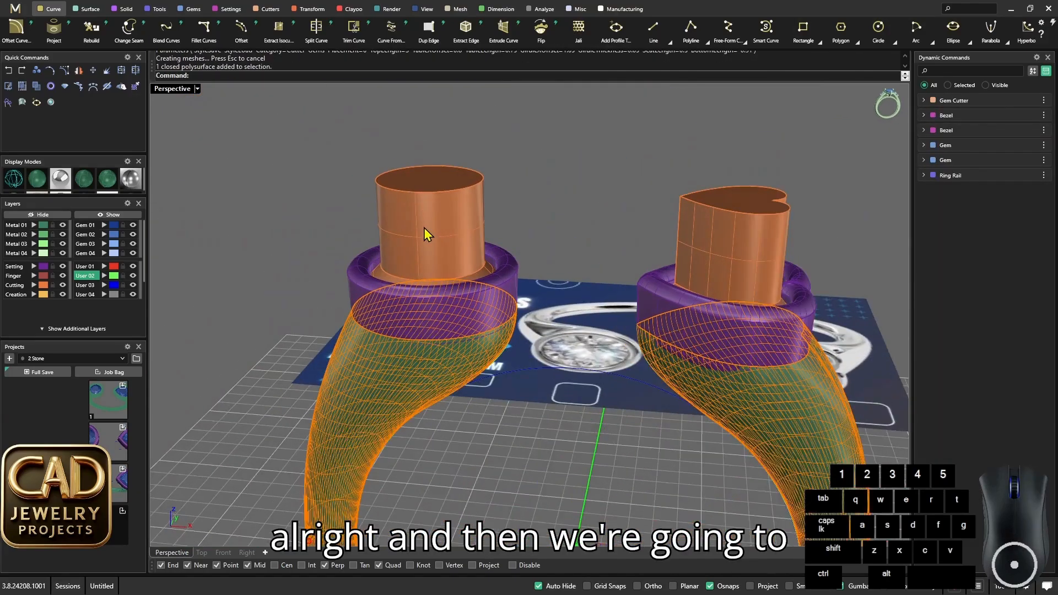
type("B")
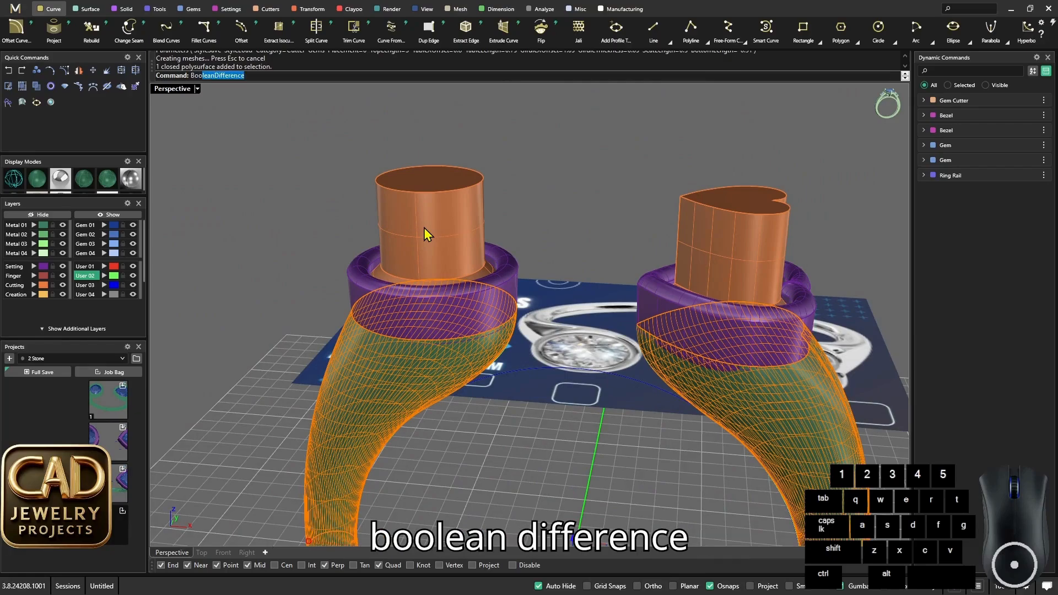
type("oo")
key("Return")
left_click(439, 227)
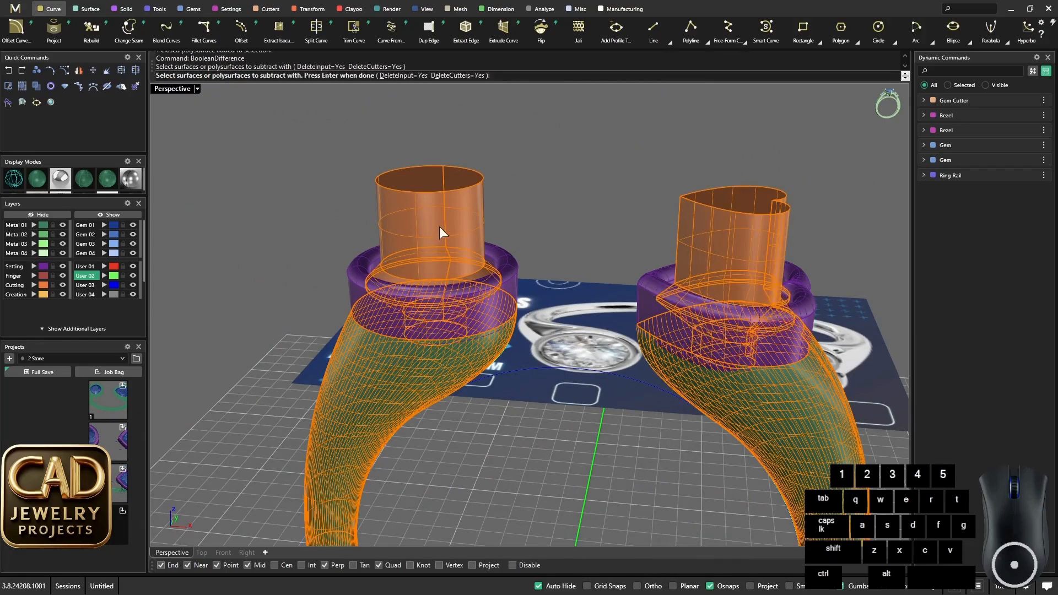
right_click(438, 226)
right_click_drag(434, 267, 418, 326)
left_click(219, 263)
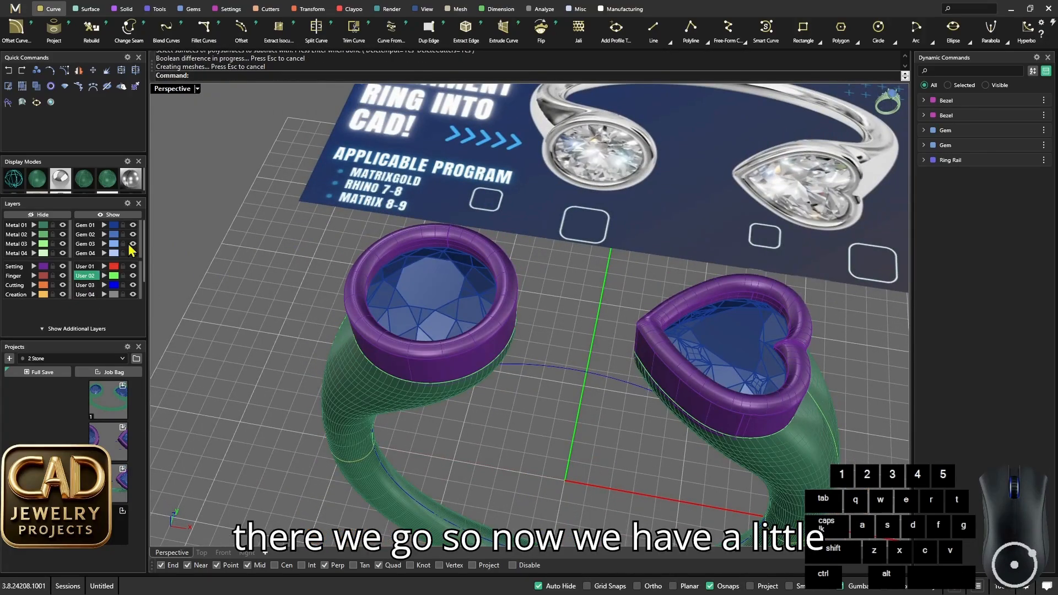
- Hide the Gem 01 layer and examine the seats cut into the band inside the round and heart-shaped bezels
left_click(131, 225)
right_click_drag(468, 275, 468, 349)
scroll(426, 331, "up", 4)
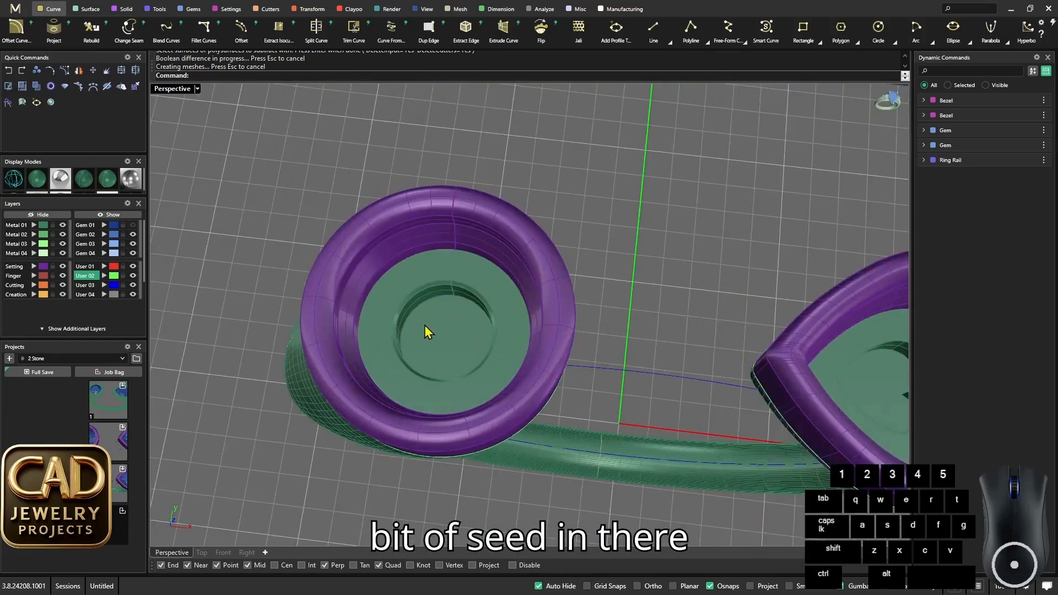
scroll(426, 331, "down", 5)
scroll(544, 343, "up", 4)
right_click_drag(544, 343, 656, 319)
scroll(663, 365, "down", 4)
scroll(663, 365, "up", 3)
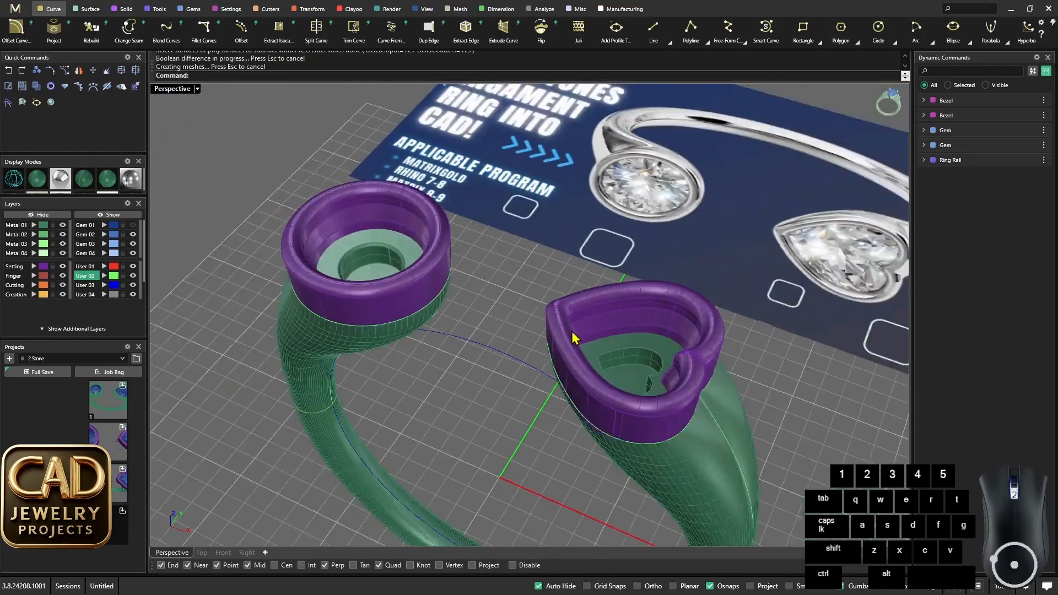
scroll(571, 335, "down", 2)
right_click_drag(571, 335, 398, 355)
scroll(420, 326, "up", 4)
scroll(458, 352, "down", 5)
scroll(458, 352, "up", 4)
scroll(370, 307, "up", 5)
- Inspect the outside and underside of the shoulders below the bezels, checking how deep the gem cuts reach
right_click_drag(371, 307, 389, 245)
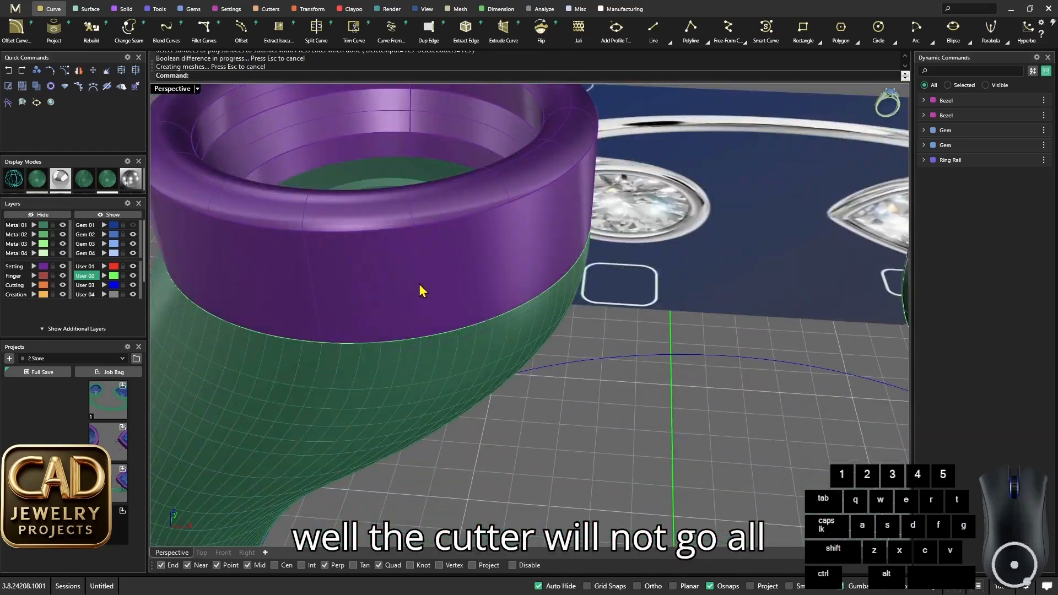
scroll(421, 290, "down", 5)
right_click_drag(420, 290, 417, 269)
scroll(427, 271, "up", 5)
right_click_drag(434, 389, 471, 371)
scroll(452, 308, "down", 6)
scroll(463, 309, "up", 5)
right_click_drag(463, 309, 436, 222)
scroll(468, 269, "down", 6)
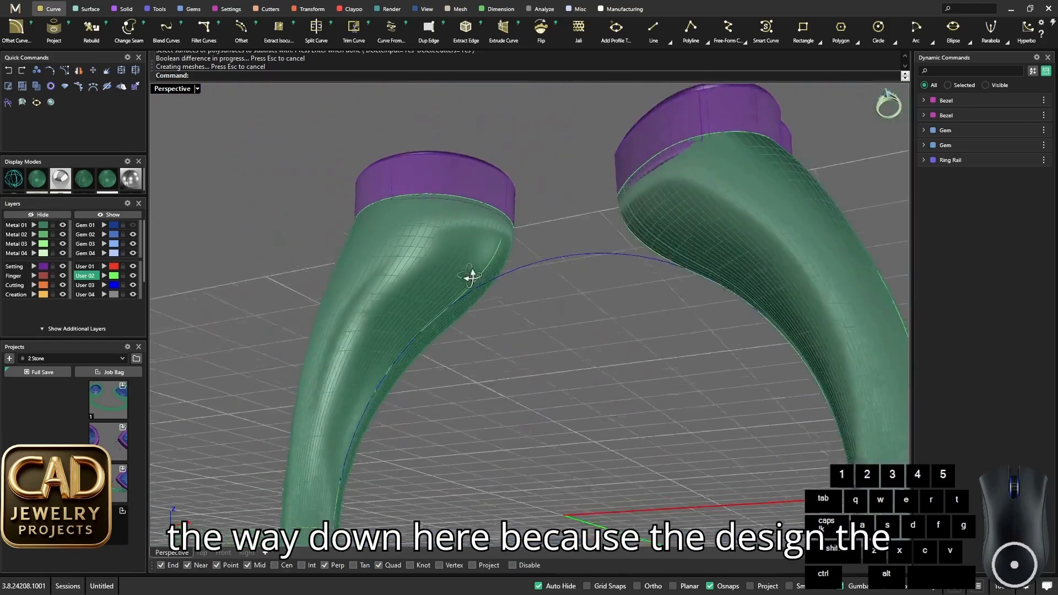
right_click_drag(470, 276, 471, 353)
scroll(472, 301, "up", 5)
scroll(475, 309, "down", 6)
right_click_drag(475, 309, 415, 453)
scroll(474, 236, "up", 5)
scroll(449, 226, "down", 6)
scroll(460, 352, "down", 6)
mouse_move(460, 353)
right_mouse_down()
mouse_move(492, 380)
mouse_move(454, 342)
right_mouse_up()
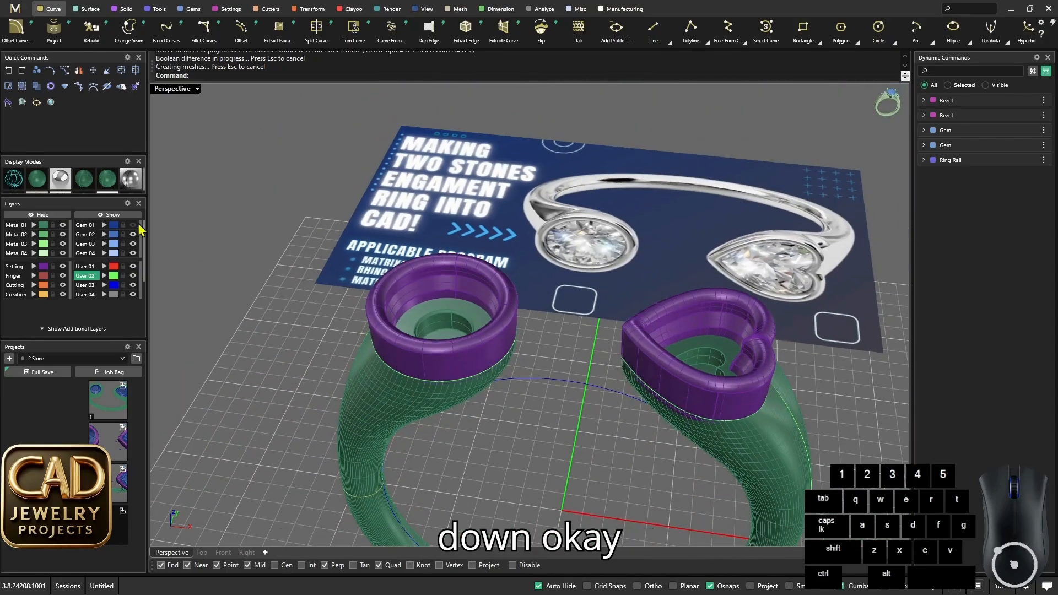
- Turn the Gem 01 layer back on so both gems are displayed in their bezels
left_click(131, 216)
scroll(485, 309, "down", 6)
mouse_move(486, 309)
right_mouse_down()
mouse_move(498, 350)
mouse_move(488, 315)
right_mouse_up()
scroll(353, 303, "up", 6)
left_click(132, 216)
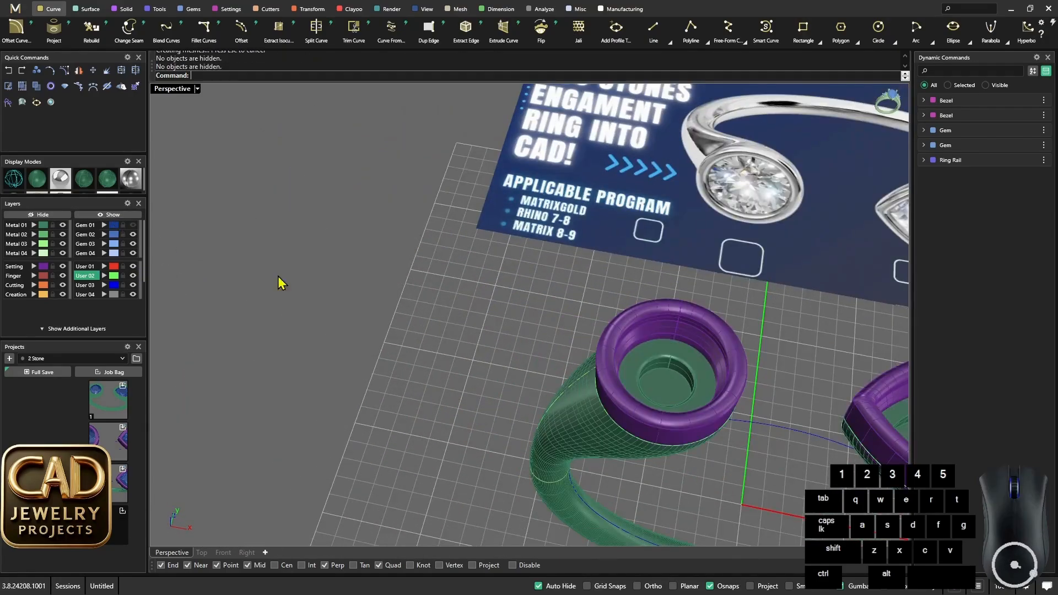
scroll(362, 301, "down", 7)
scroll(466, 345, "up", 5)
left_click(132, 225)
scroll(515, 318, "down", 6)
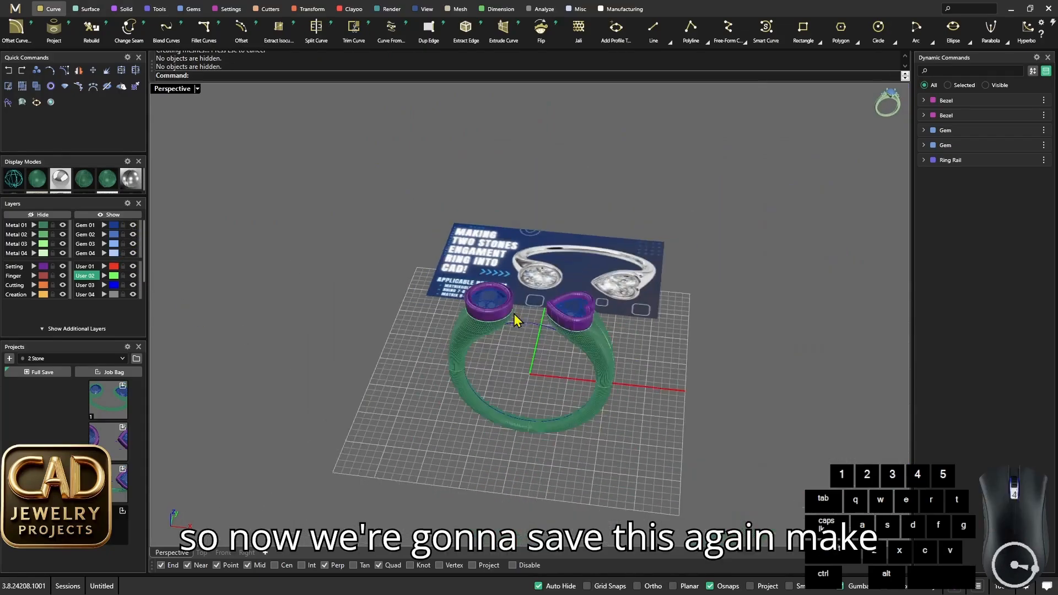
- Save the complete ring with its bezels, gems, curves and cut band to the third slot of the 2 Stone project
scroll(516, 317, "up", 5)
right_click_drag(515, 318, 503, 380)
left_click_drag(351, 210, 738, 402)
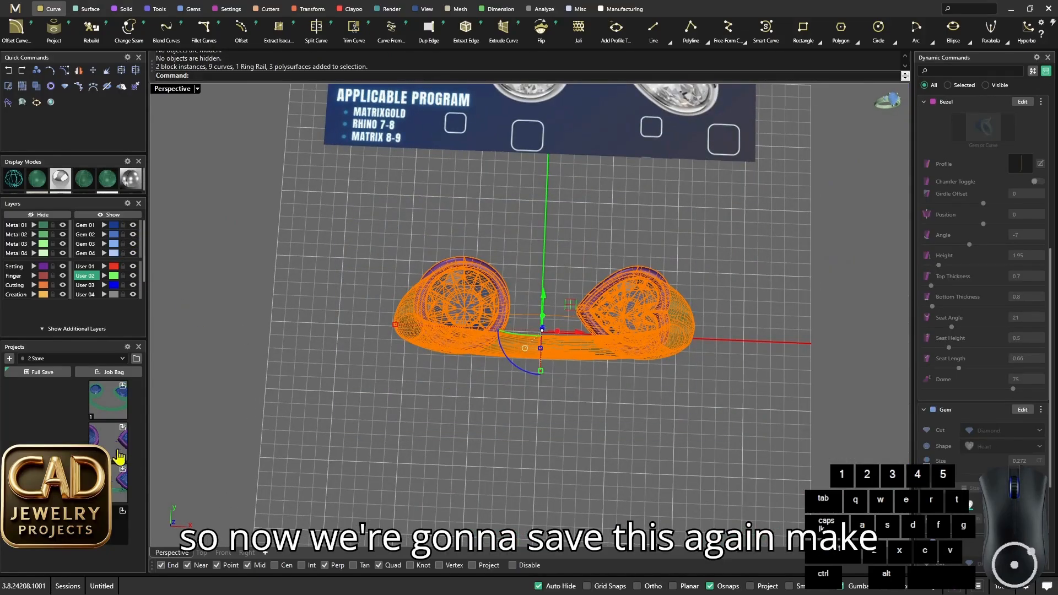
left_click(123, 470)
left_click(376, 421)
- Hide the Gem 01 layer and delete the reference picture behind the ring
scroll(562, 363, "down", 7)
right_click_drag(582, 358, 553, 279)
scroll(552, 278, "up", 6)
scroll(552, 280, "down", 5)
right_click_drag(556, 395, 588, 368)
scroll(585, 326, "up", 6)
scroll(585, 325, "down", 6)
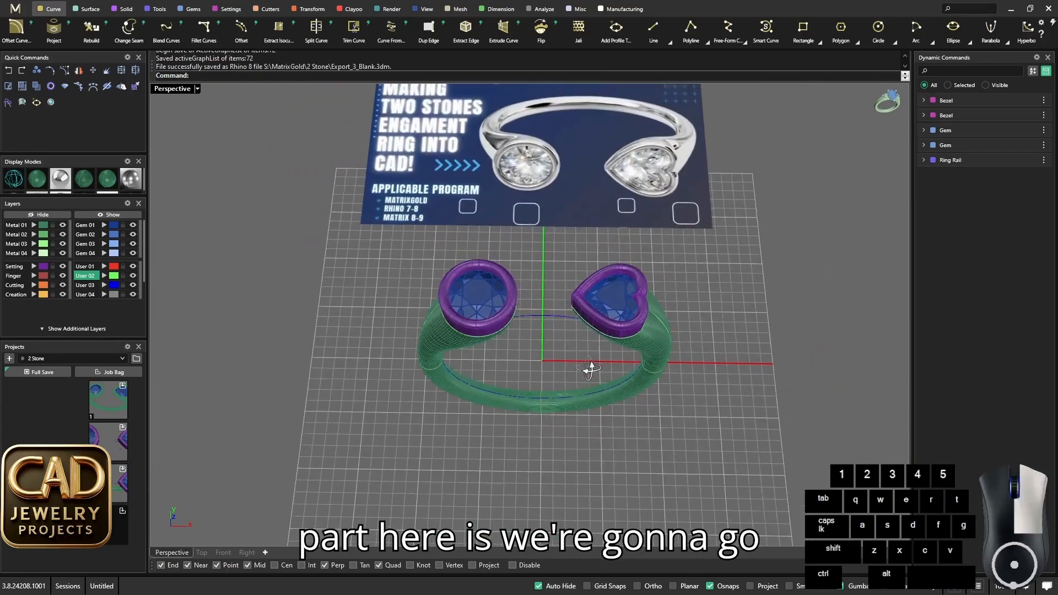
scroll(589, 287, "up", 6)
left_click(577, 167)
key("Escape")
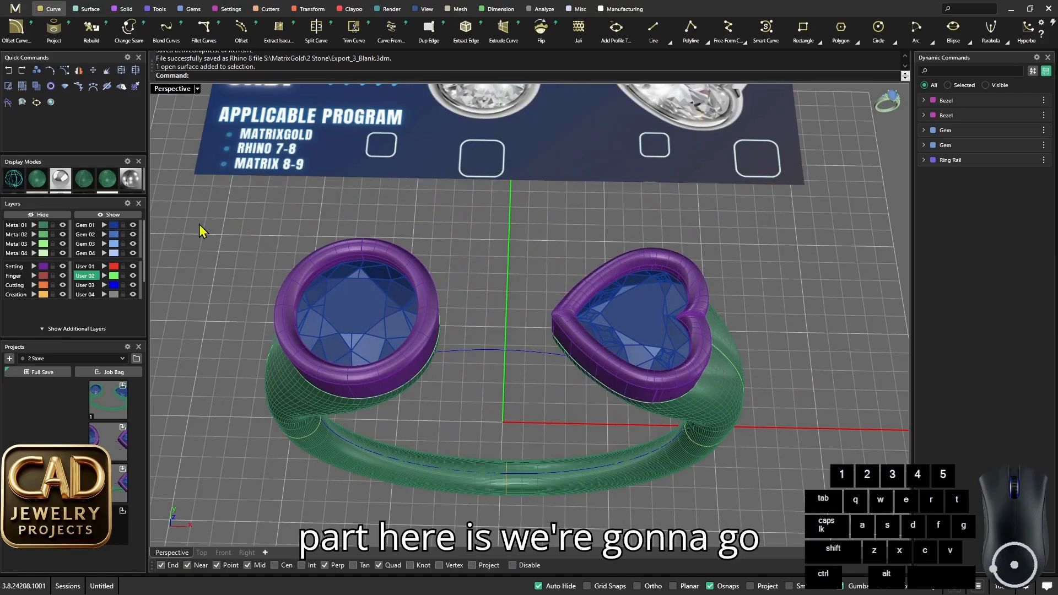
left_click(133, 226)
scroll(480, 208, "down", 5)
scroll(545, 236, "up", 5)
left_click(546, 243)
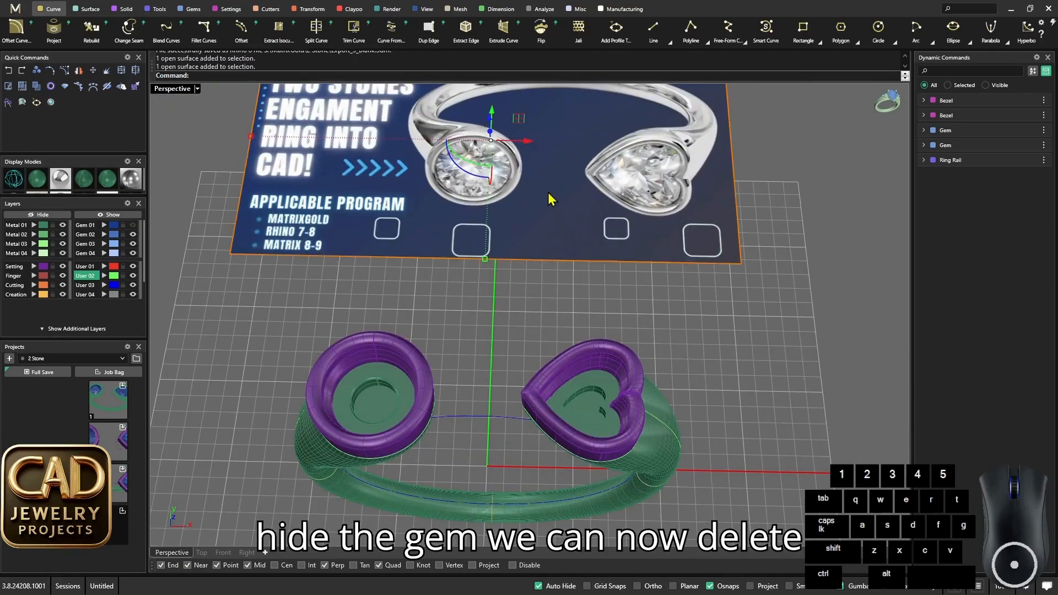
key("Delete")
- Select every curve, including the ring rail, with SelCrv and delete them all
scroll(542, 287, "down", 5)
right_click_drag(539, 333, 507, 330)
scroll(484, 292, "up", 3)
type("SelCrv")
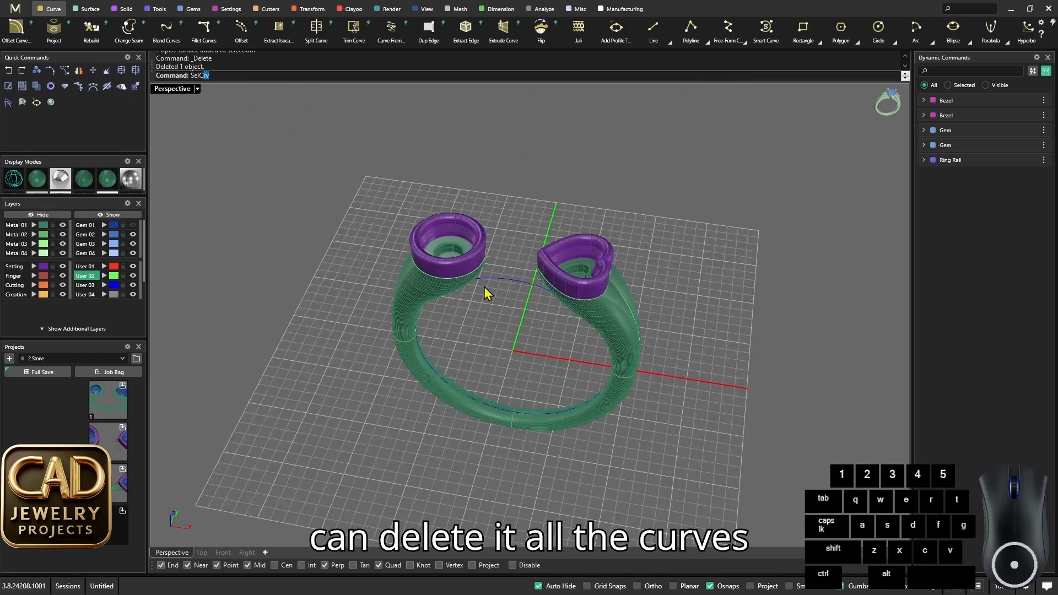
key("Return")
key("Delete")
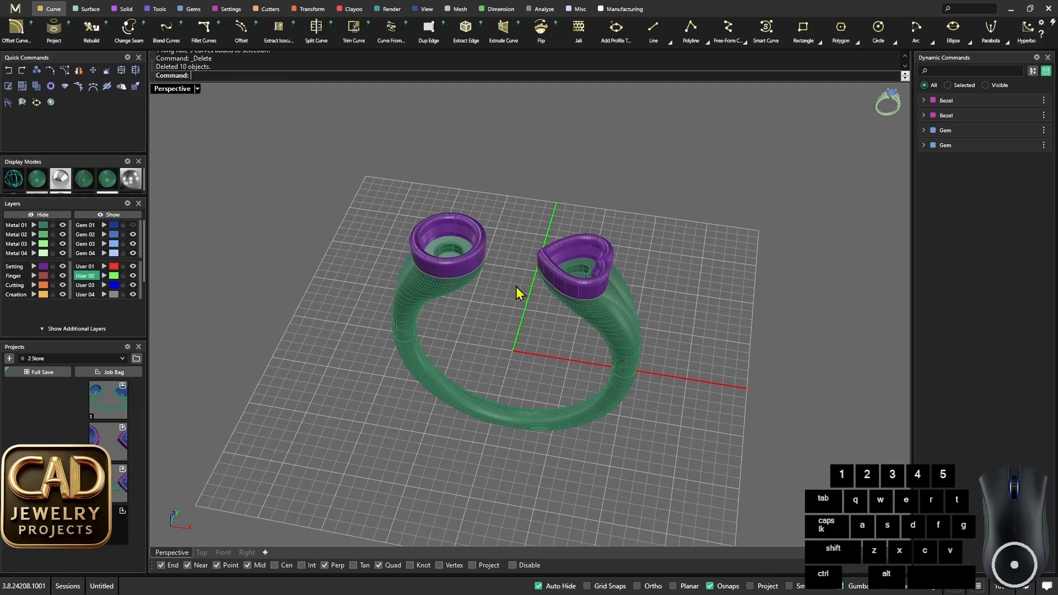
- Select the band together with both bezels and run Mesh Repair on them
scroll(512, 283, "up", 4)
scroll(503, 268, "down", 4)
right_click_drag(531, 295, 324, 184)
left_click_drag(323, 184, 692, 432)
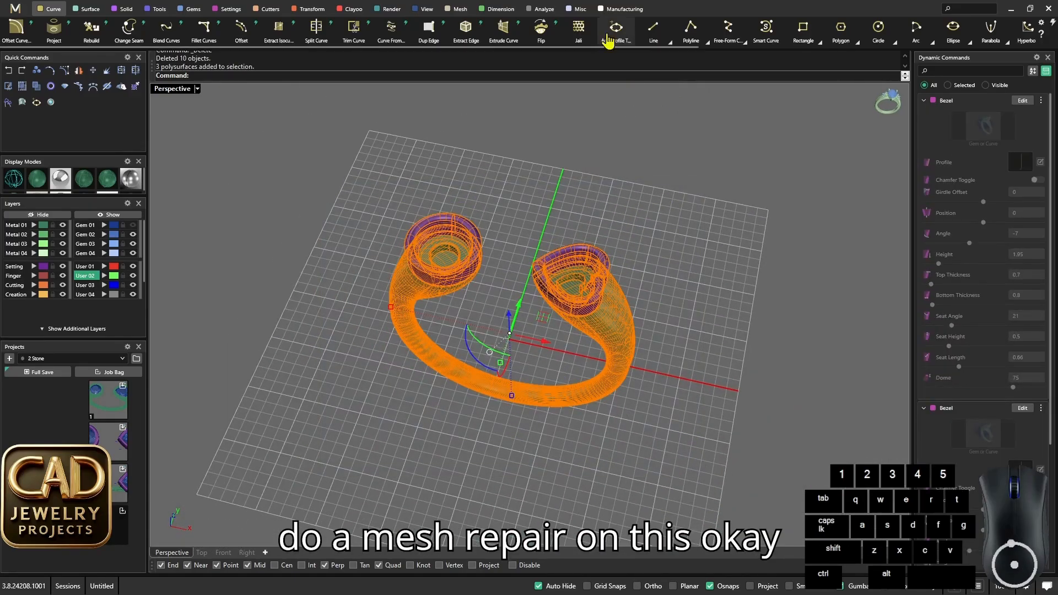
left_click(461, 10)
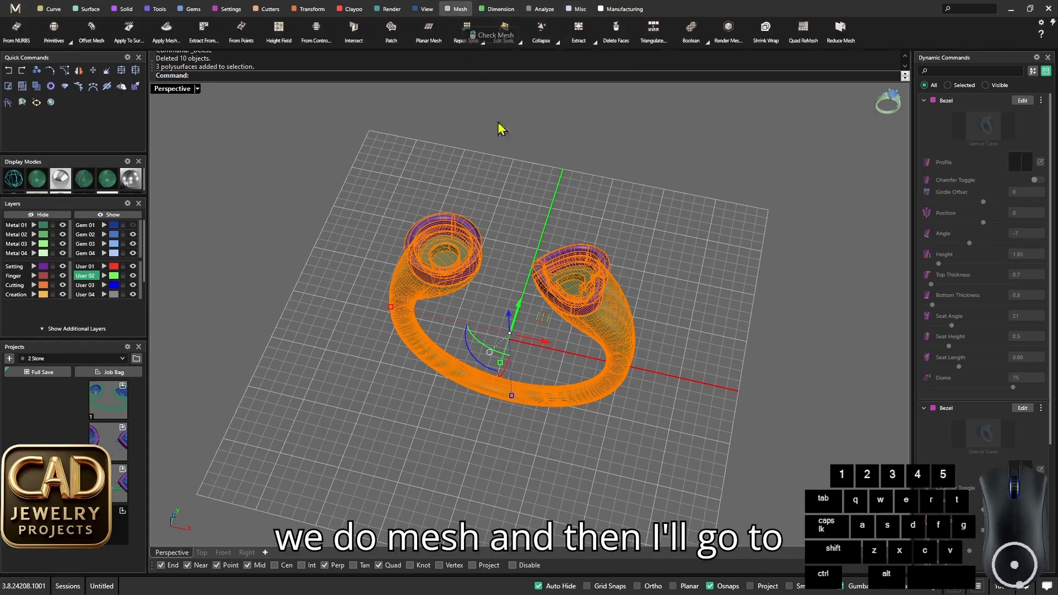
left_click(626, 10)
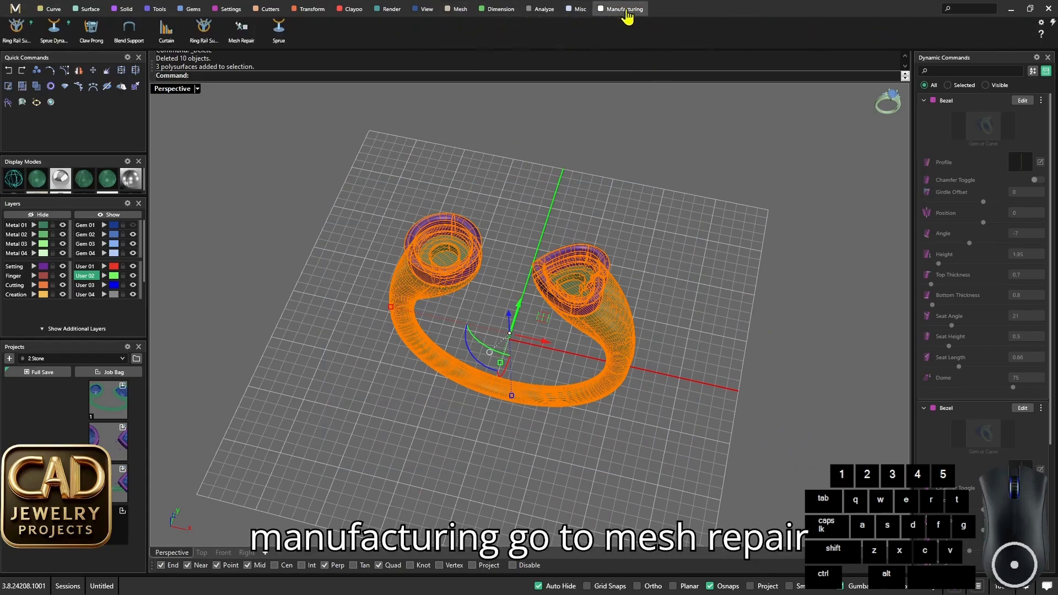
left_click(239, 33)
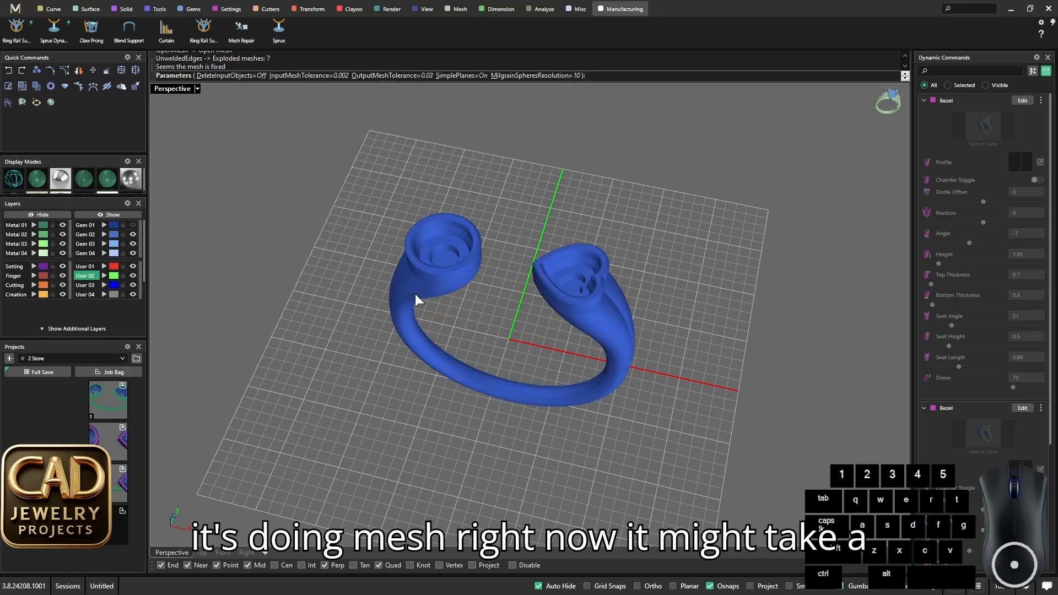
- Set DeleteInputObjects to On for the mesh repair and accept the repaired ring mesh
scroll(546, 304, "up", 5)
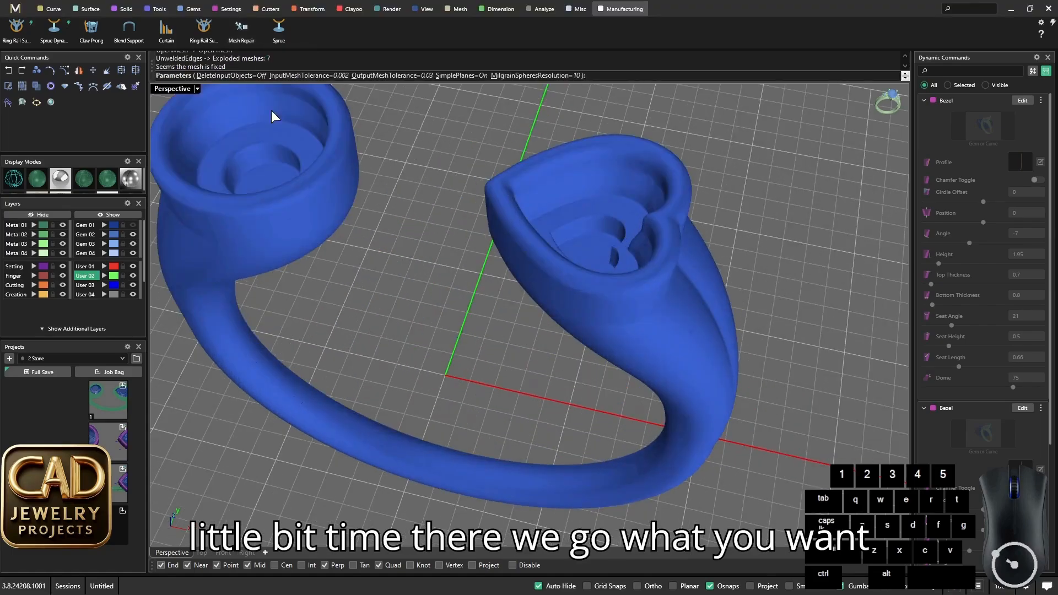
left_click(249, 78)
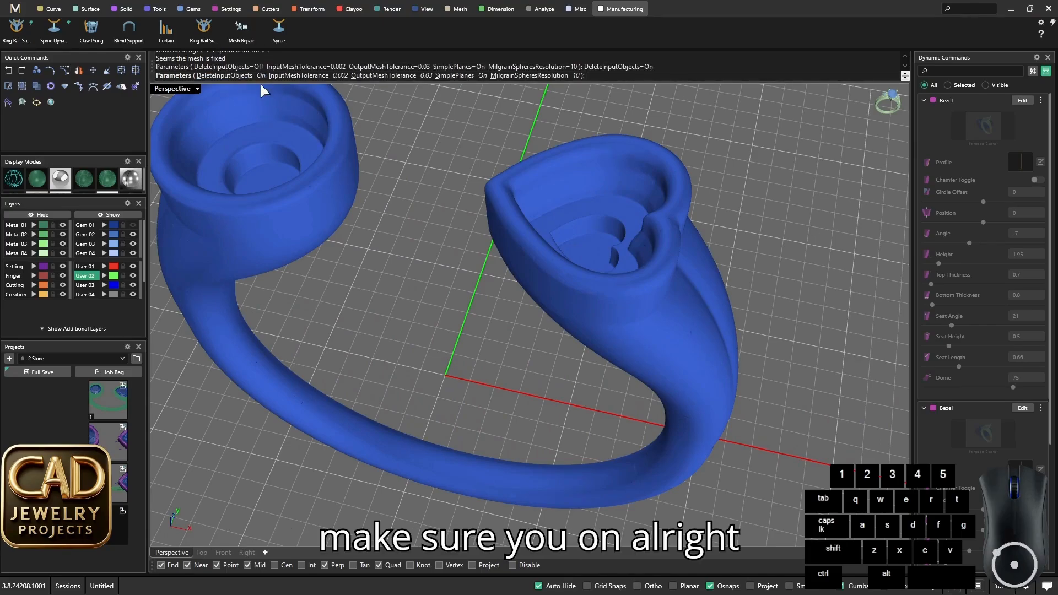
right_click_drag(467, 230, 504, 226)
key("Return")
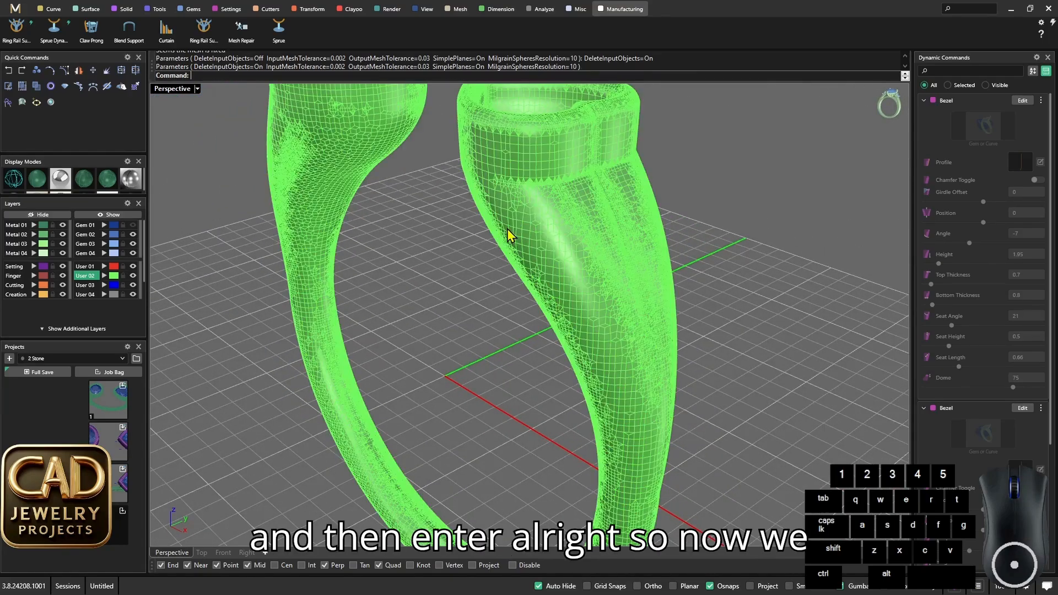
- Show the repaired ring mesh in a polished metal display mode and view it from several sides
scroll(507, 230, "down", 5)
scroll(514, 276, "up", 3)
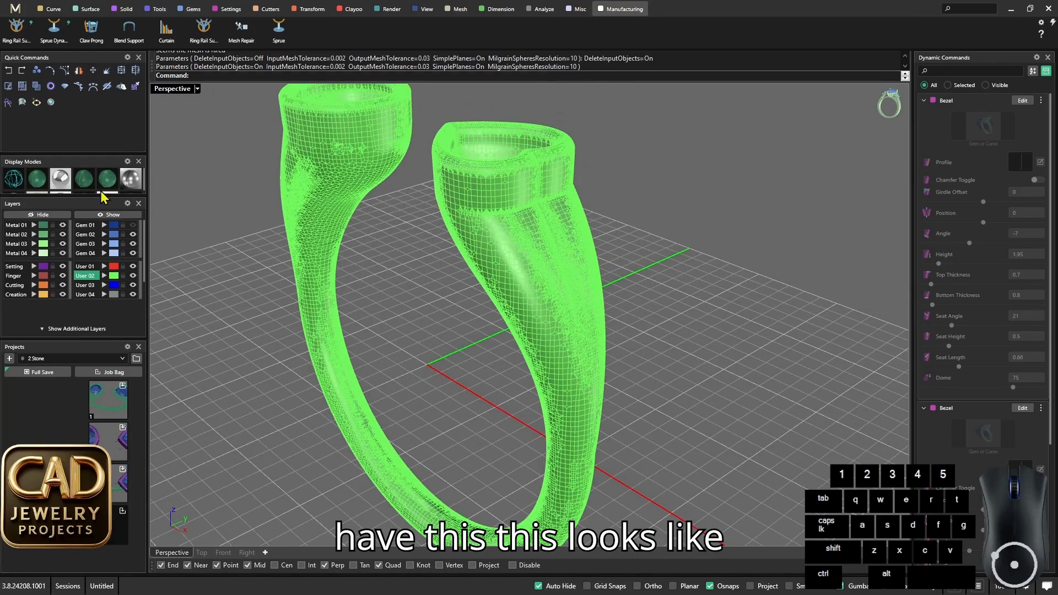
left_click(61, 179)
mouse_move(491, 272)
right_mouse_down()
mouse_move(603, 234)
mouse_move(679, 235)
right_mouse_up()
scroll(371, 194, "up", 6)
scroll(388, 210, "down", 9)
mouse_move(380, 212)
right_mouse_down()
mouse_move(324, 229)
mouse_move(311, 221)
right_mouse_up()
left_click(128, 183)
scroll(572, 227, "up", 5)
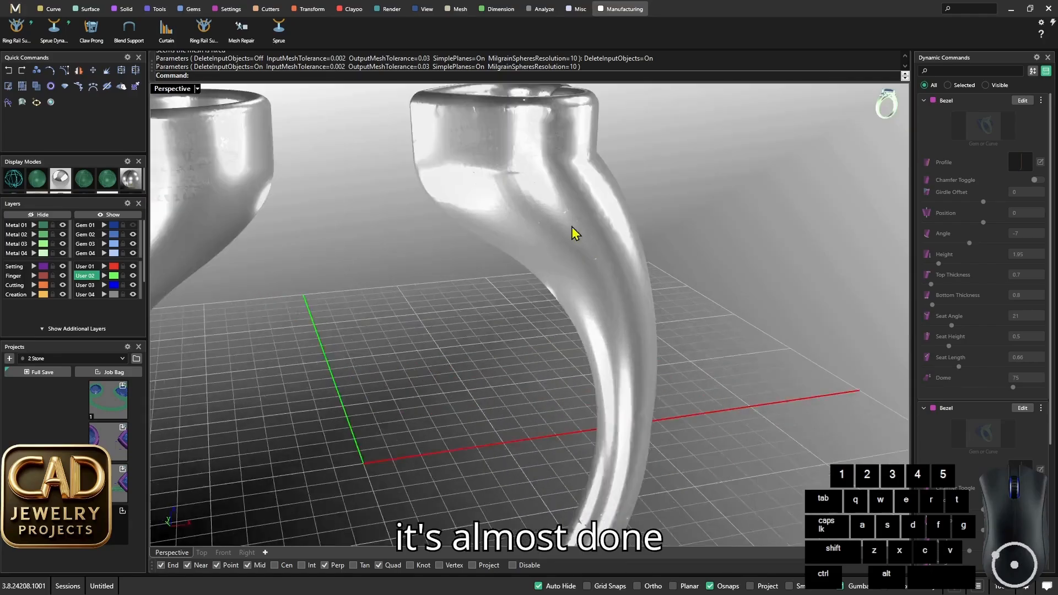
- Examine the polished surface around the heart bezel and its shoulder for rough or sharp mesh areas
right_click_drag(571, 227, 505, 263)
right_click_drag(521, 186, 609, 265)
scroll(524, 222, "up", 4)
scroll(551, 253, "down", 5)
scroll(532, 217, "up", 6)
scroll(529, 221, "up", 3)
scroll(525, 223, "down", 6)
scroll(589, 278, "down", 3)
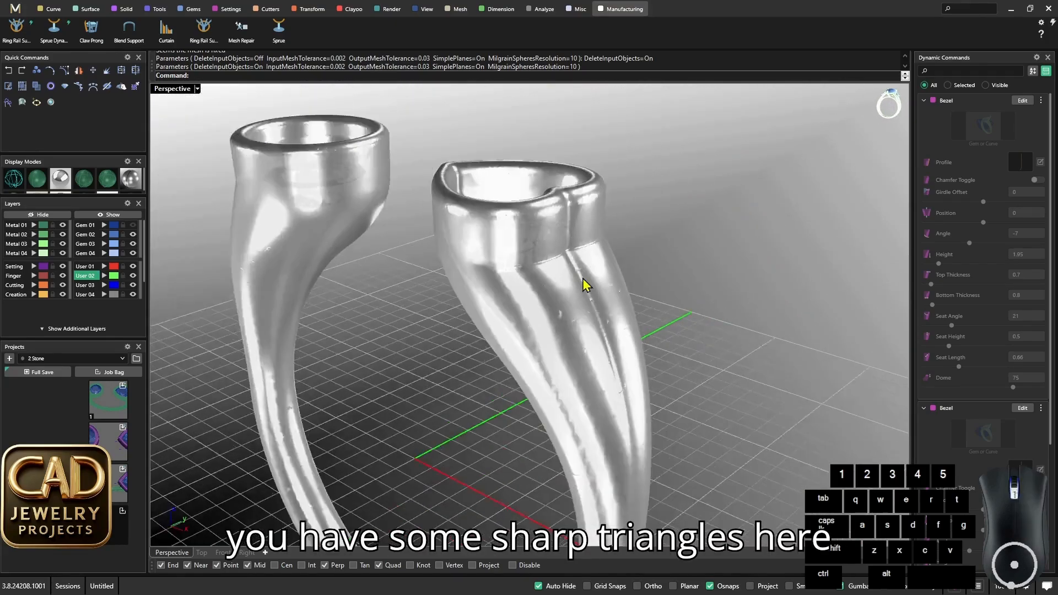
scroll(586, 285, "up", 5)
scroll(534, 264, "down", 6)
right_click_drag(539, 266, 570, 295)
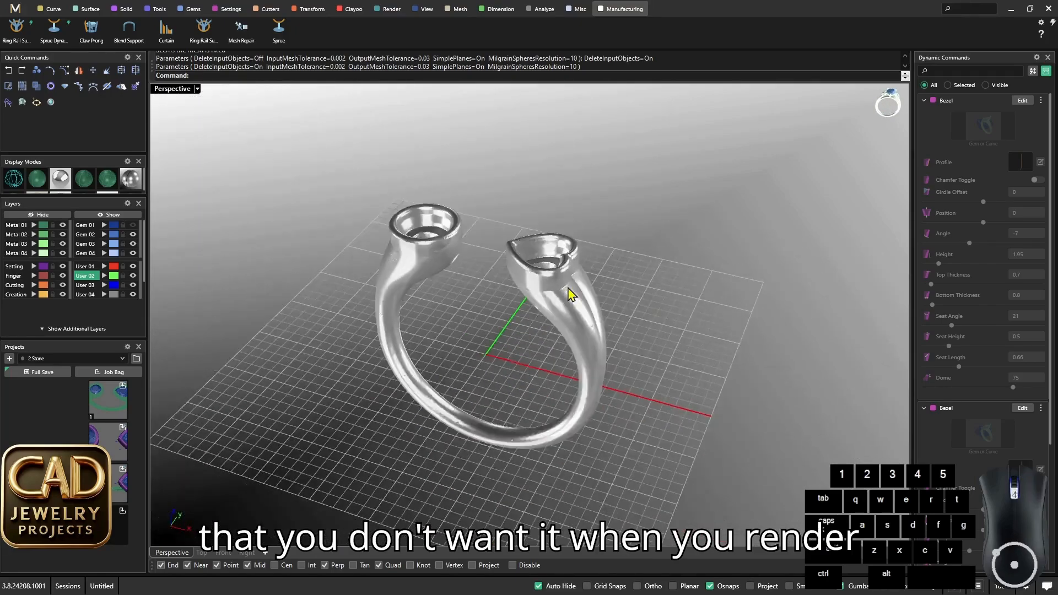
scroll(562, 312, "up", 4)
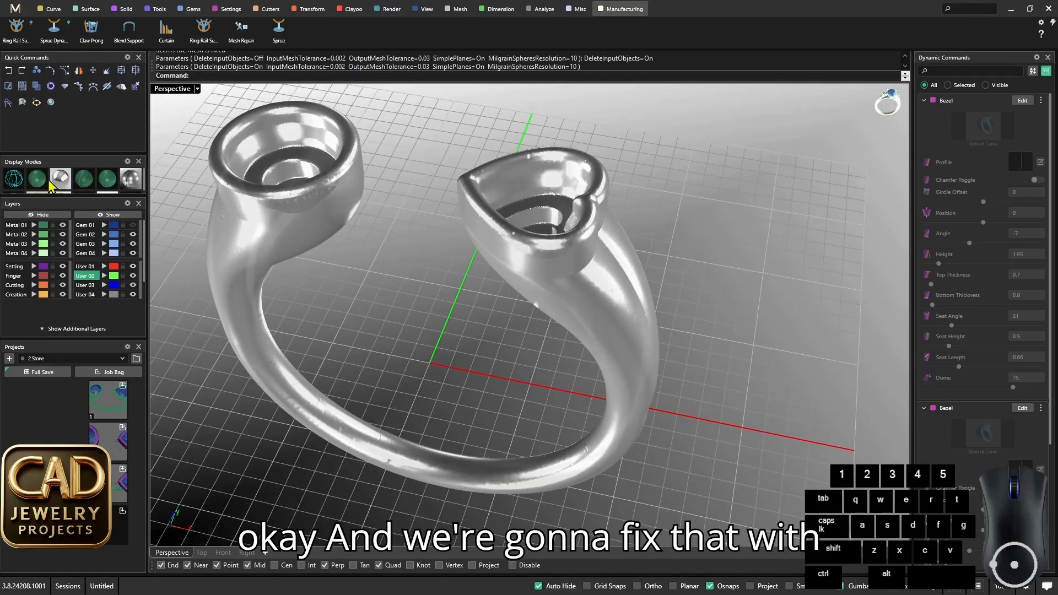
- Return to the shaded display with visible mesh wires and inspect the mesh around both bezels
left_click(40, 179)
scroll(553, 230, "down", 3)
mouse_move(536, 241)
right_mouse_down()
mouse_move(553, 230)
mouse_move(555, 245)
right_mouse_up()
scroll(545, 239, "up", 3)
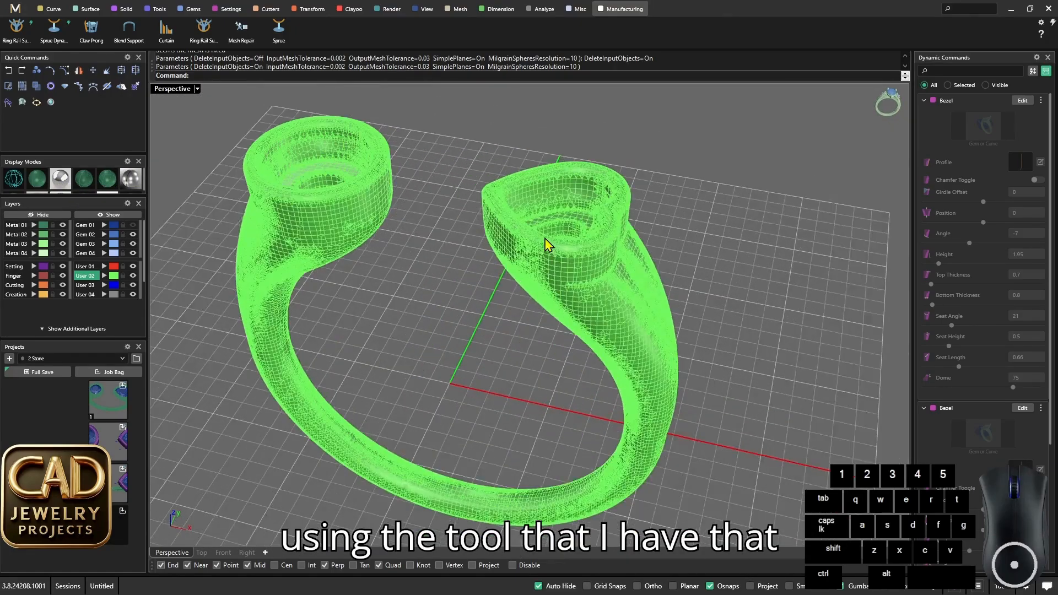
left_click(545, 247)
scroll(550, 259, "down", 4)
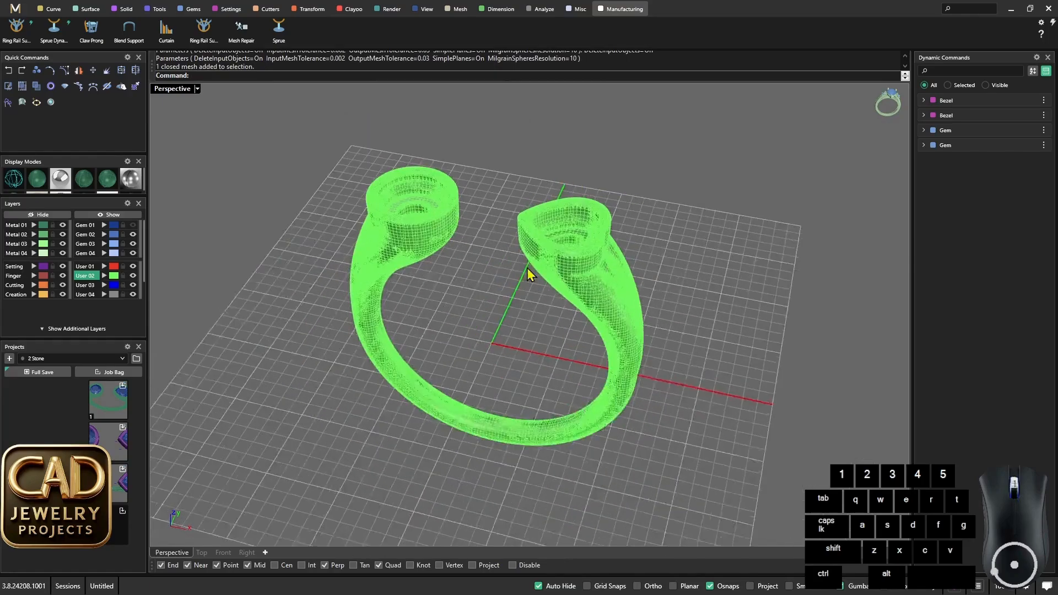
scroll(515, 280, "up", 8)
scroll(458, 258, "down", 7)
right_click_drag(507, 254, 521, 246)
scroll(435, 247, "up", 4)
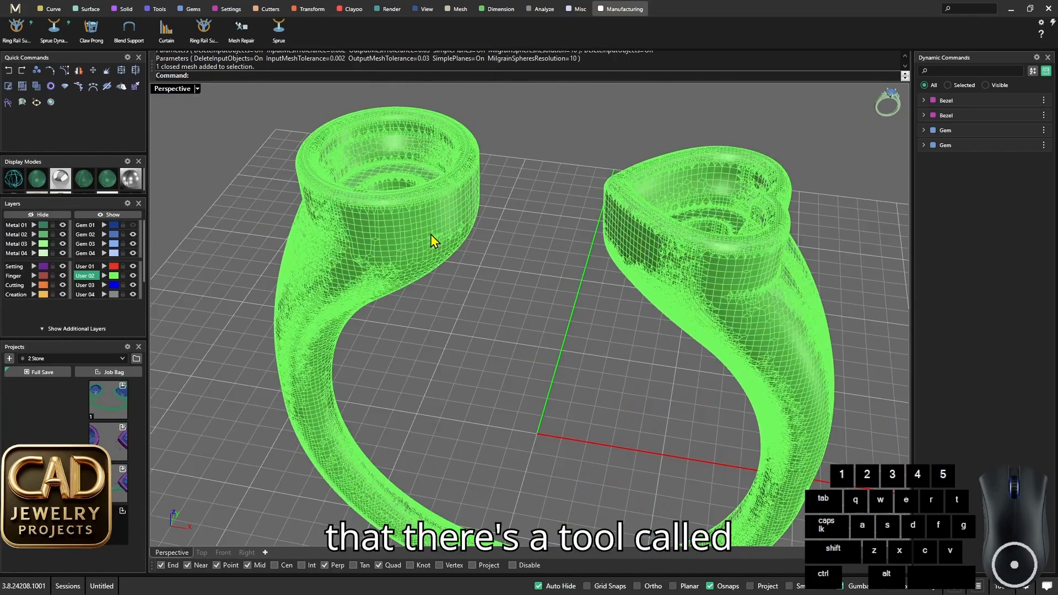
- Select the whole ring mesh and look up the Quad mesh commands to remesh it
left_click(431, 234)
scroll(490, 278, "down", 4)
left_click(490, 276)
left_click(449, 250)
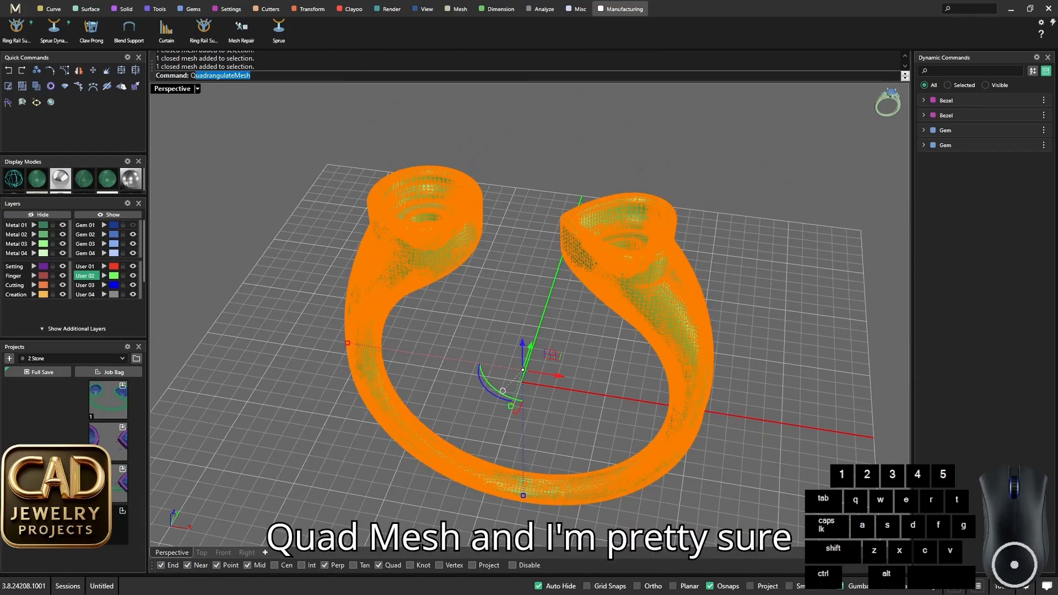
type("d")
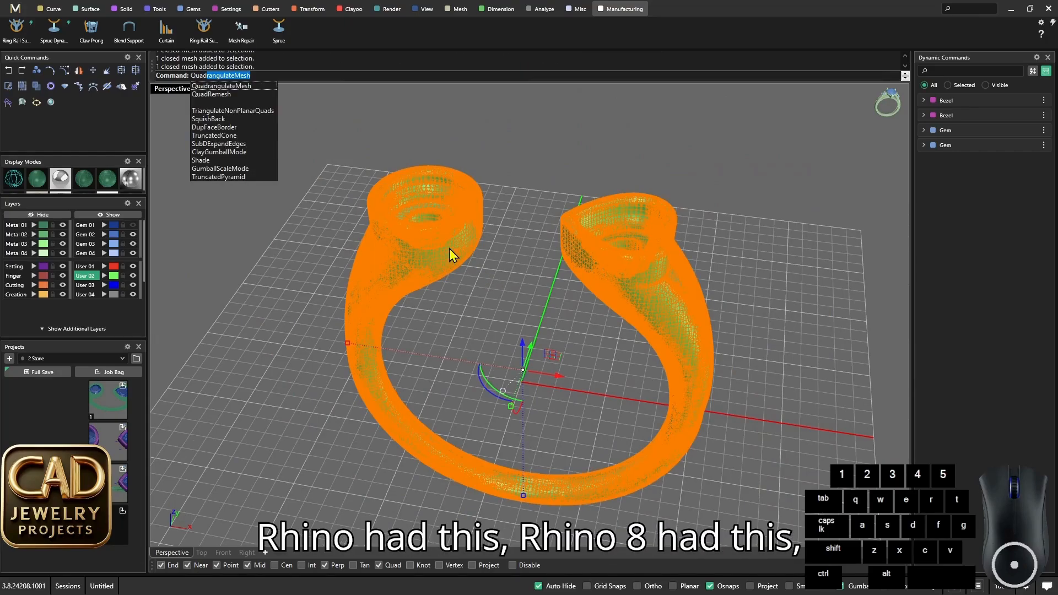
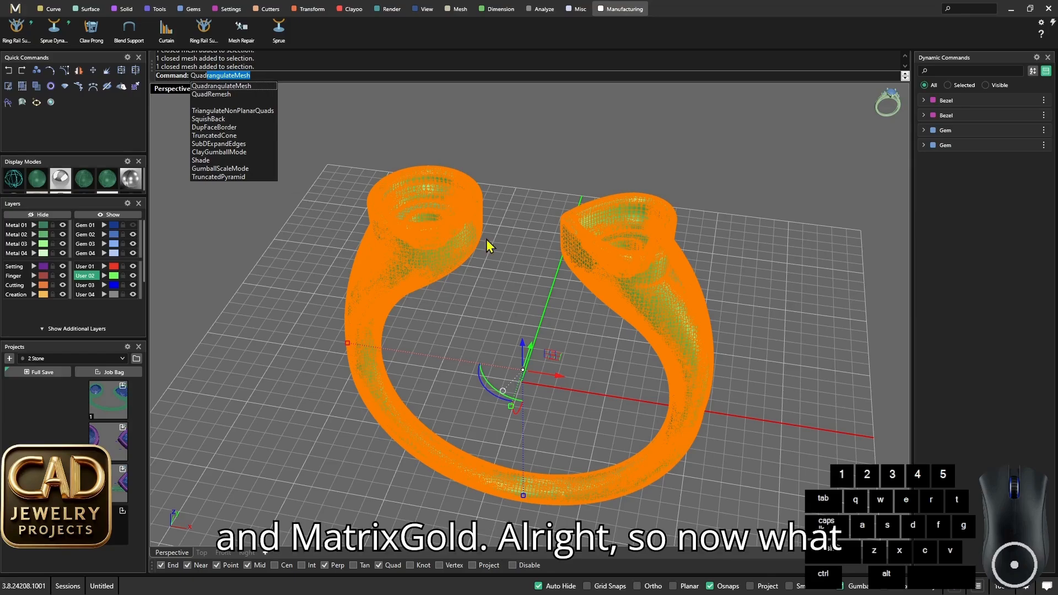
- Quad-remesh the ring mesh with a target quad count of 18000, deleting the input objects
key("Escape")
scroll(515, 266, "up", 8)
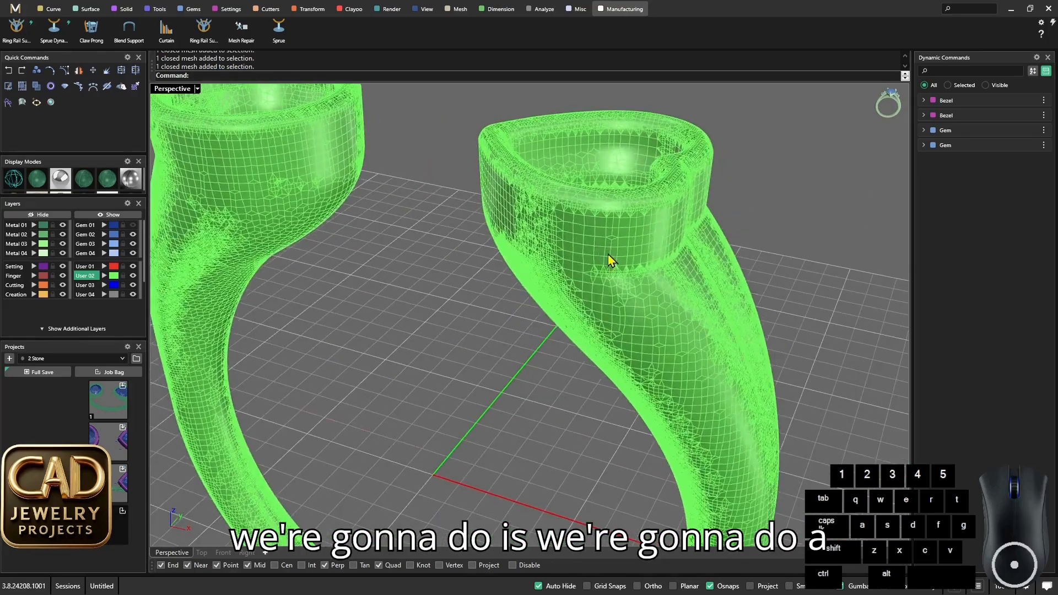
type("Quaed")
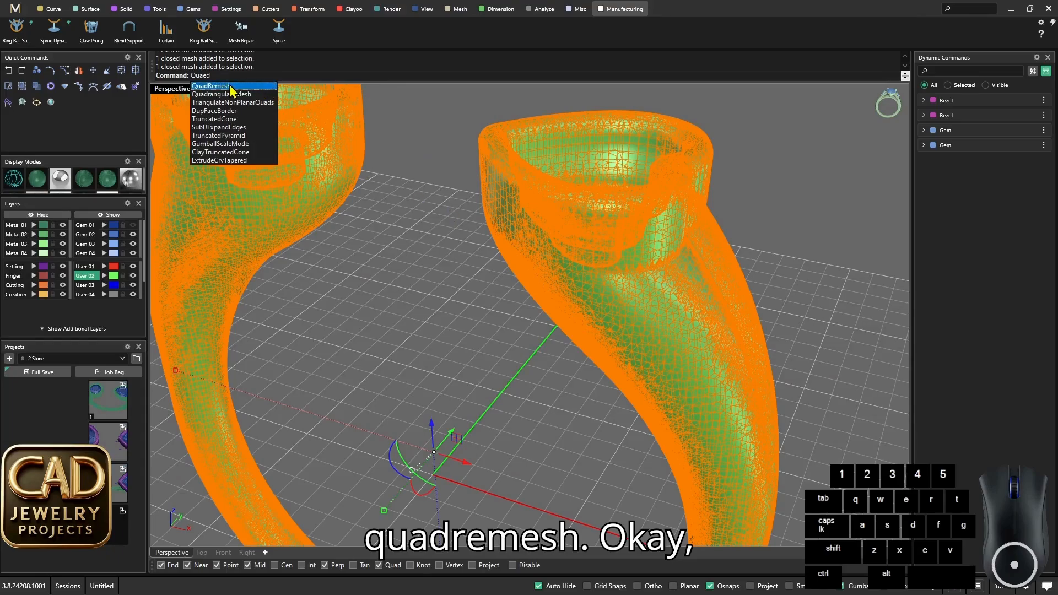
left_click(231, 87)
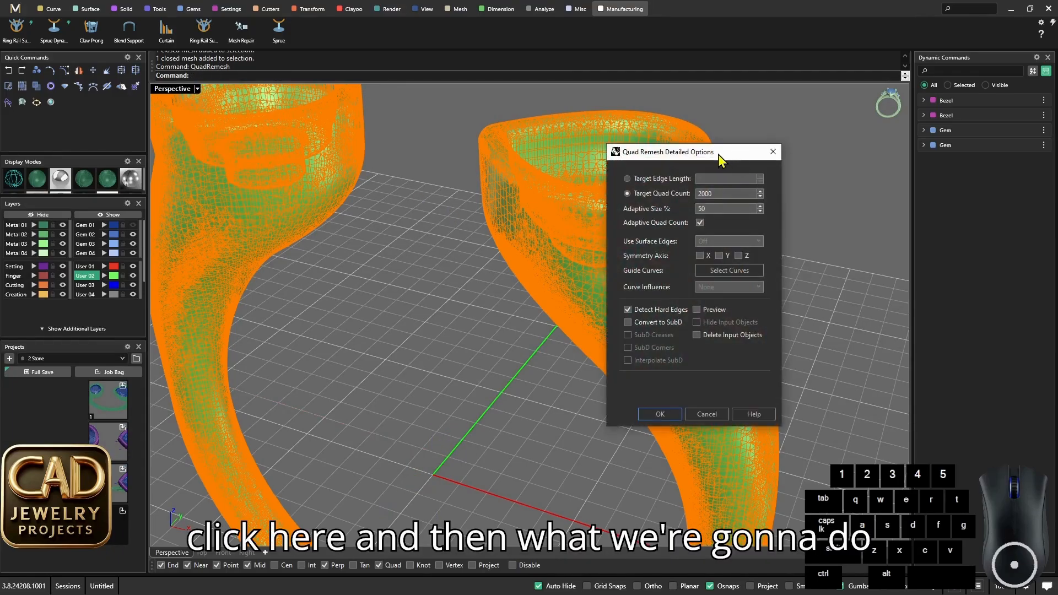
left_click_drag(718, 154, 764, 147)
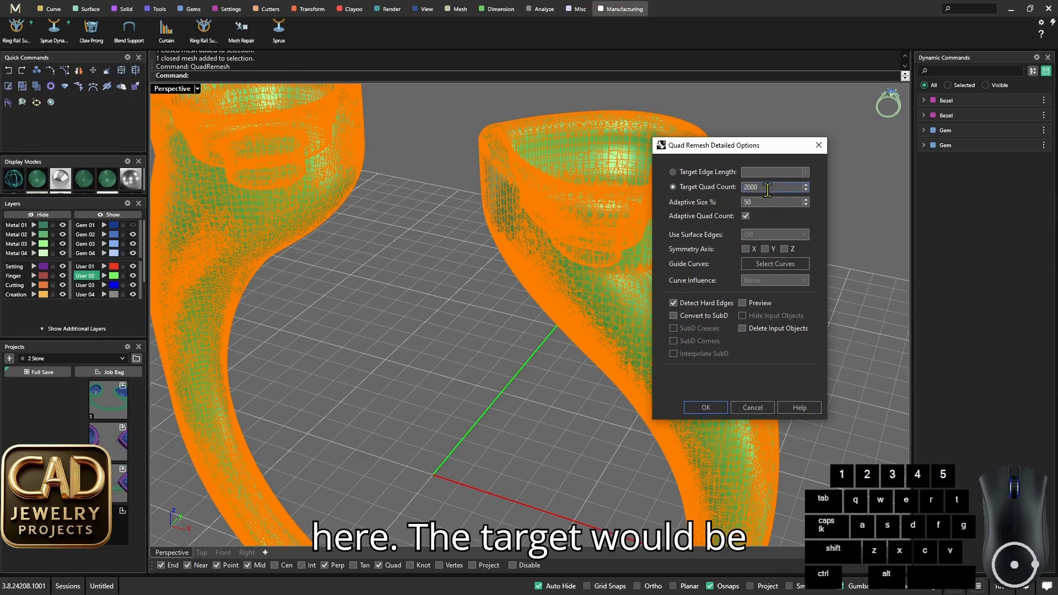
double_click(767, 187)
type("18")
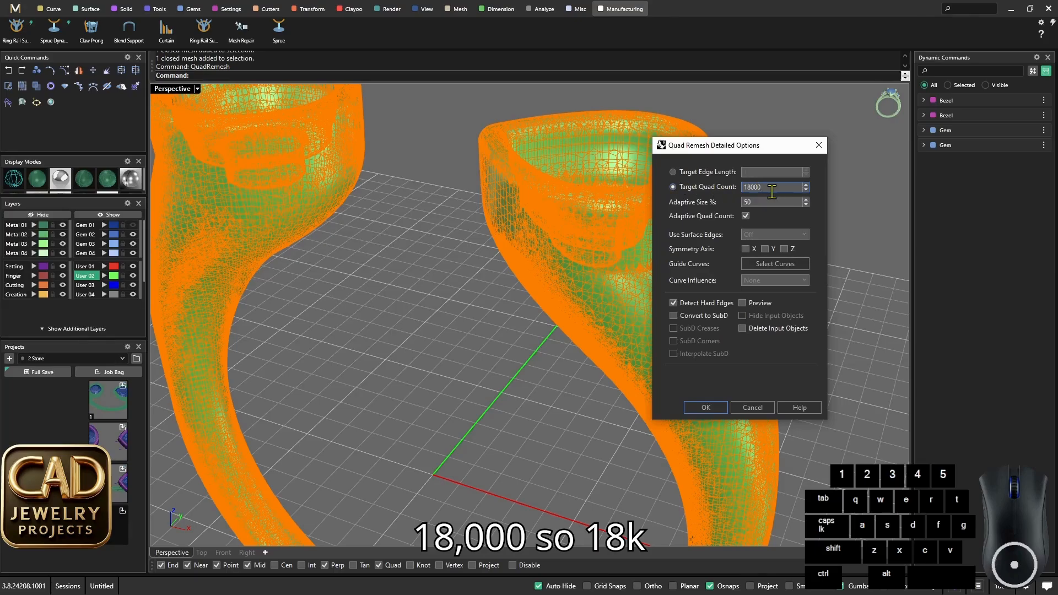
left_click(741, 329)
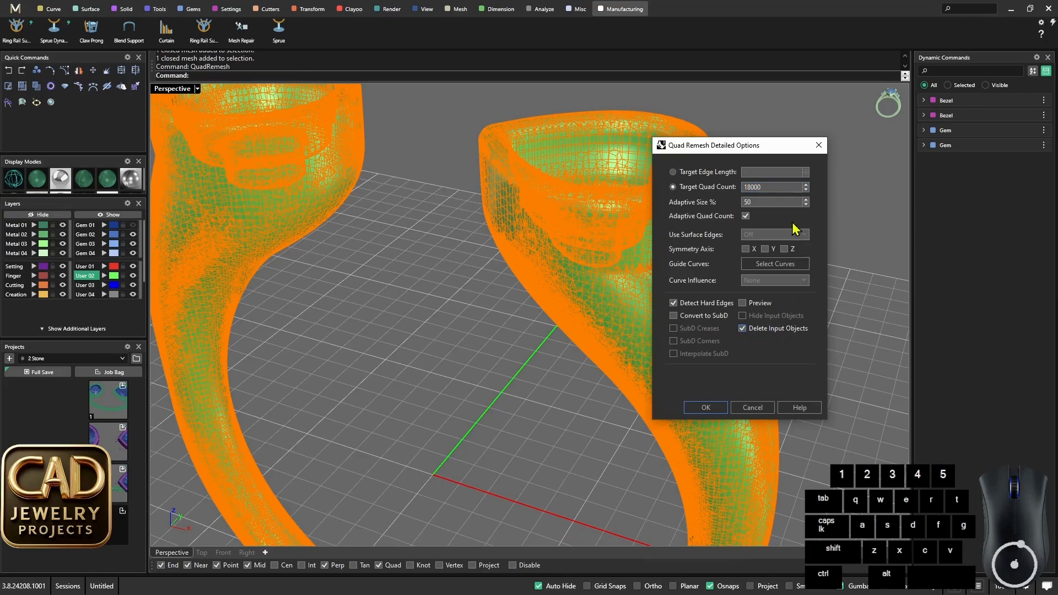
left_click(706, 408)
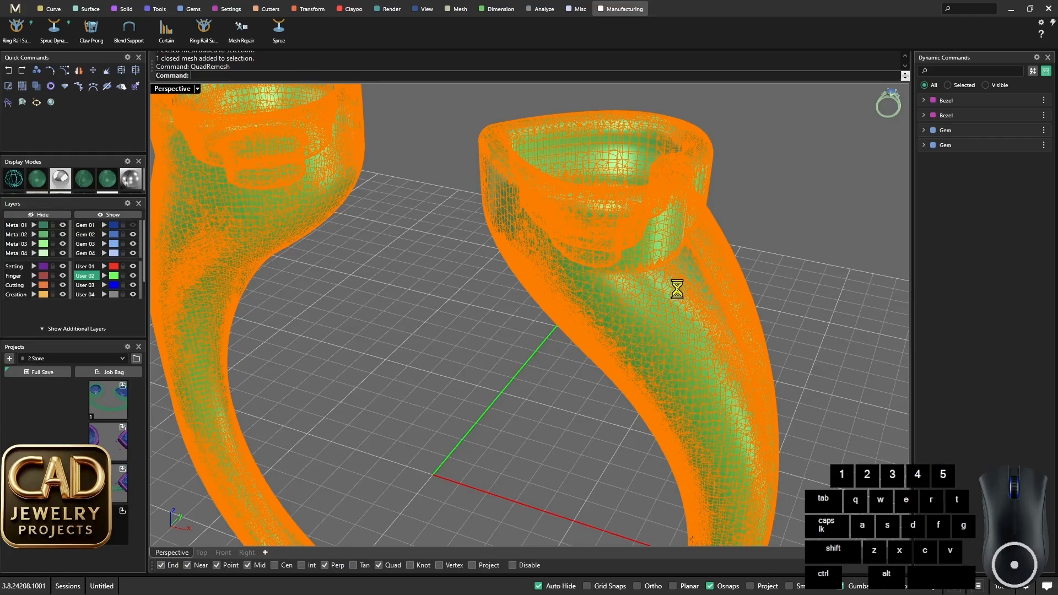
left_click(795, 231)
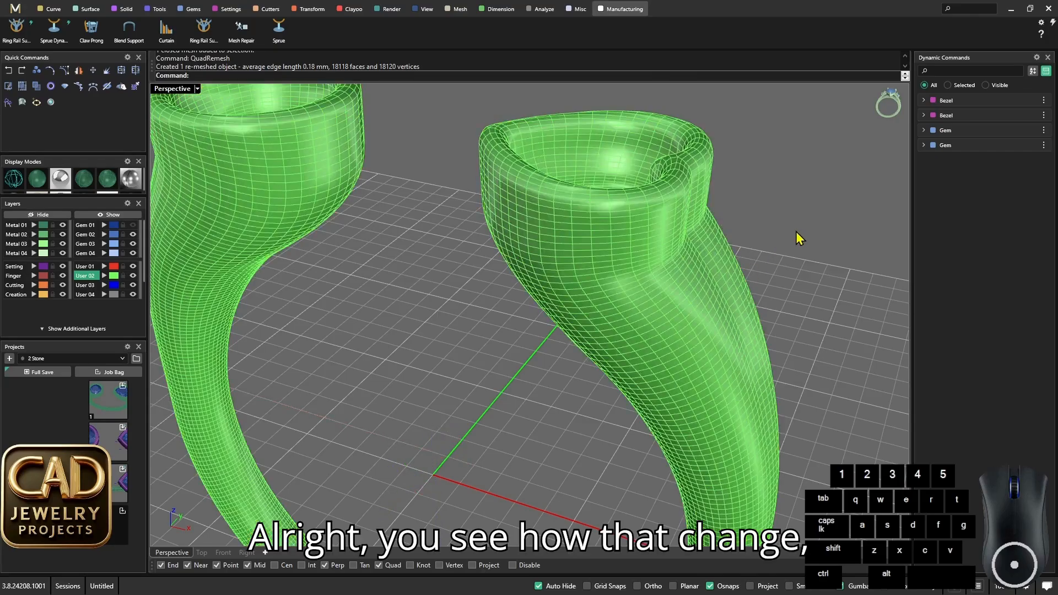
- Move the remeshed ring to the Metal 01 layer
scroll(548, 272, "down", 5)
scroll(548, 273, "up", 7)
right_click_drag(547, 273, 597, 194)
scroll(597, 194, "up", 4)
scroll(597, 194, "down", 6)
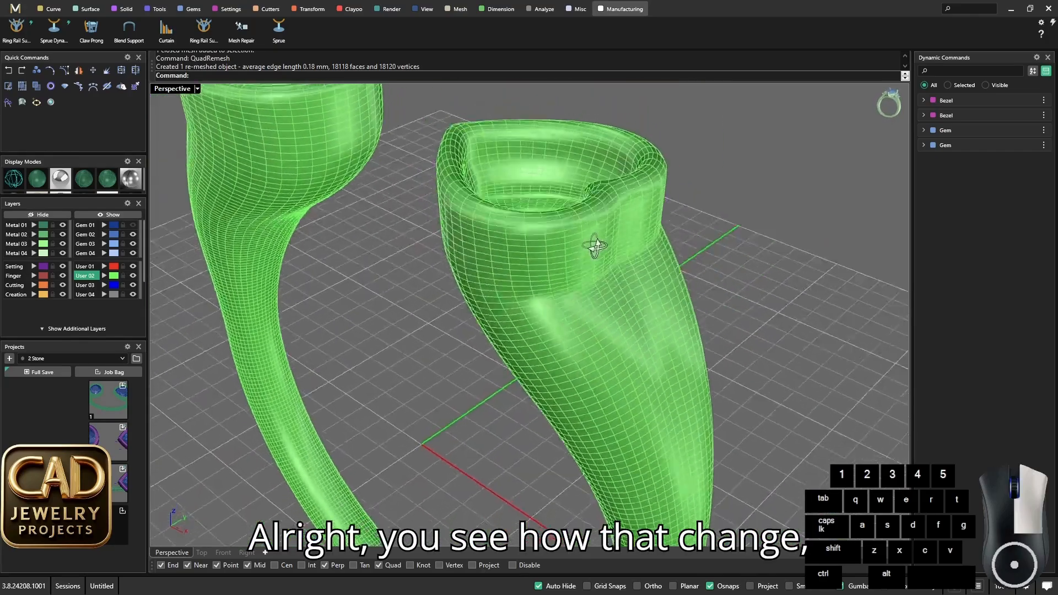
scroll(597, 243, "up", 1)
left_click(612, 283)
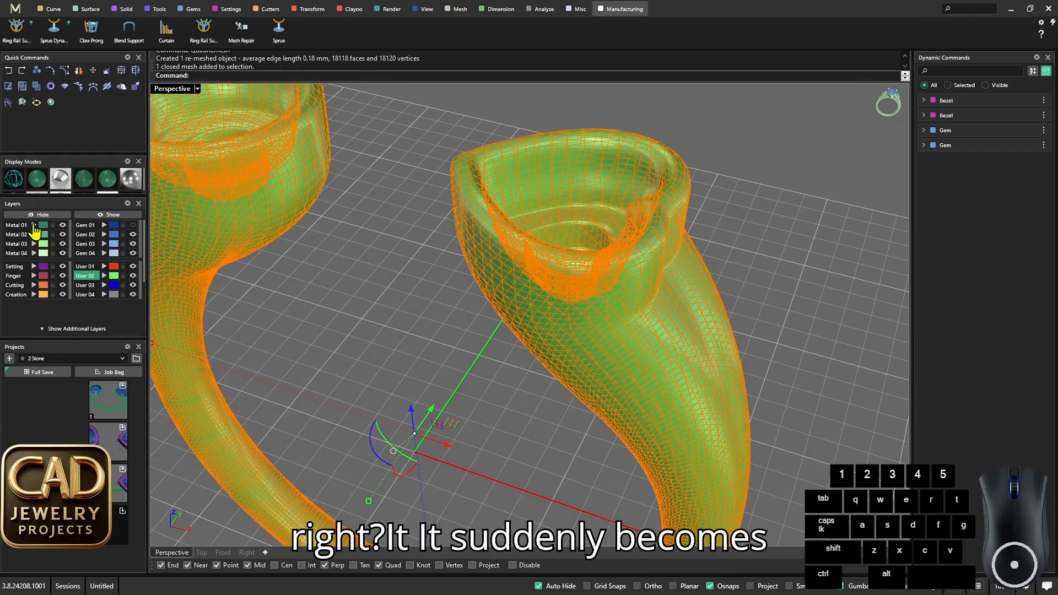
left_click(34, 225)
left_click(420, 303)
- Show the Gem 01 layer to display the stones in both bezels
right_click_drag(420, 303, 449, 323)
scroll(573, 193, "up", 5)
scroll(574, 194, "down", 6)
scroll(449, 325, "down", 5)
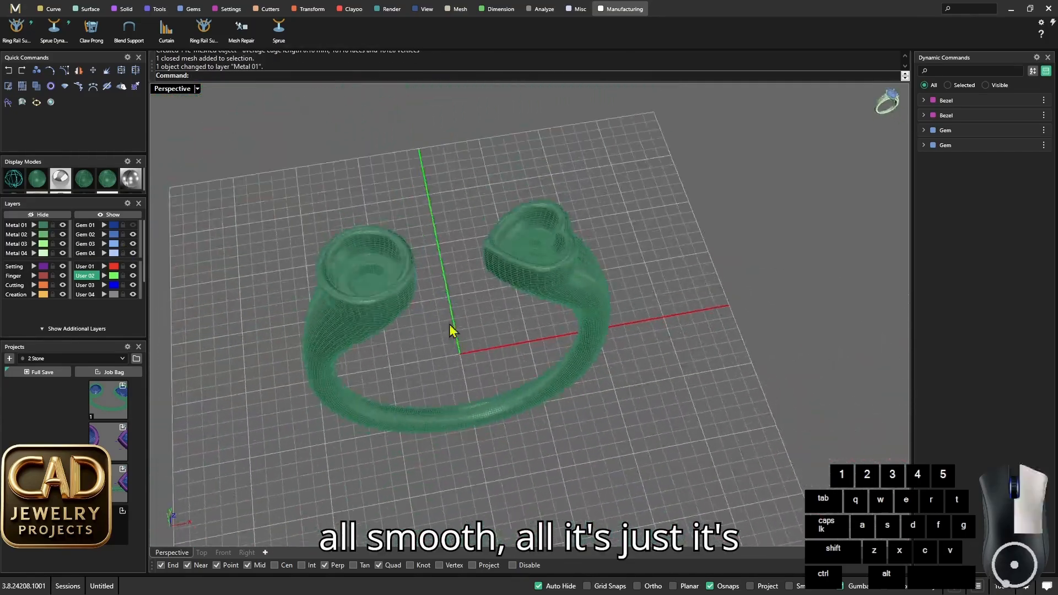
scroll(370, 283, "up", 6)
scroll(484, 264, "down", 6)
right_click_drag(369, 283, 454, 302)
scroll(553, 214, "up", 5)
scroll(553, 213, "down", 3)
left_click(133, 226)
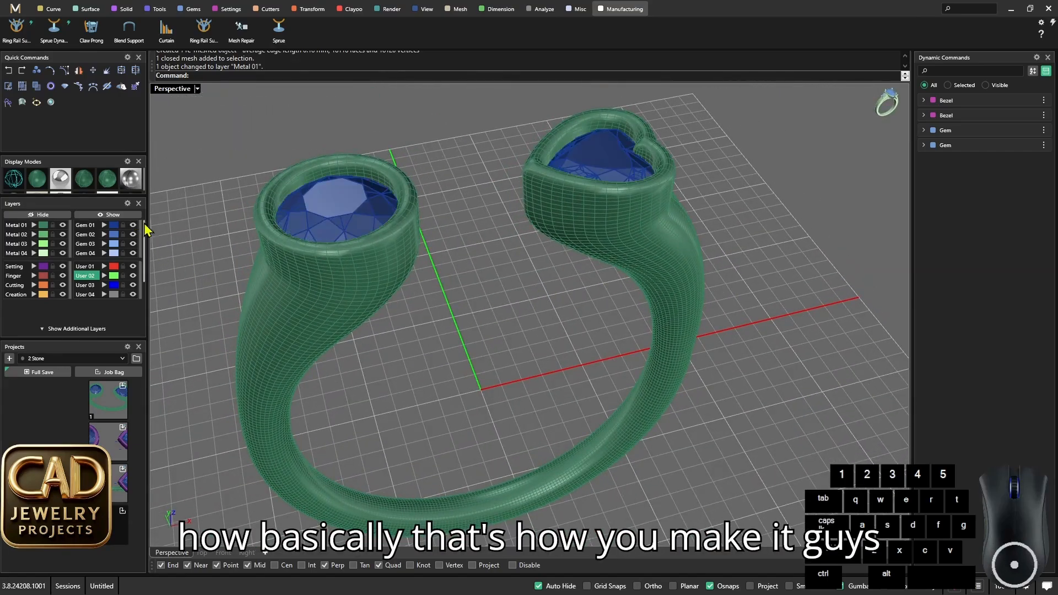
- Try to move the round and heart-shaped gems together slightly upward, and undo the move
scroll(536, 288, "down", 7)
right_click_drag(536, 288, 531, 292)
scroll(531, 293, "up", 5)
left_click(424, 268)
left_click(566, 211, "shift")
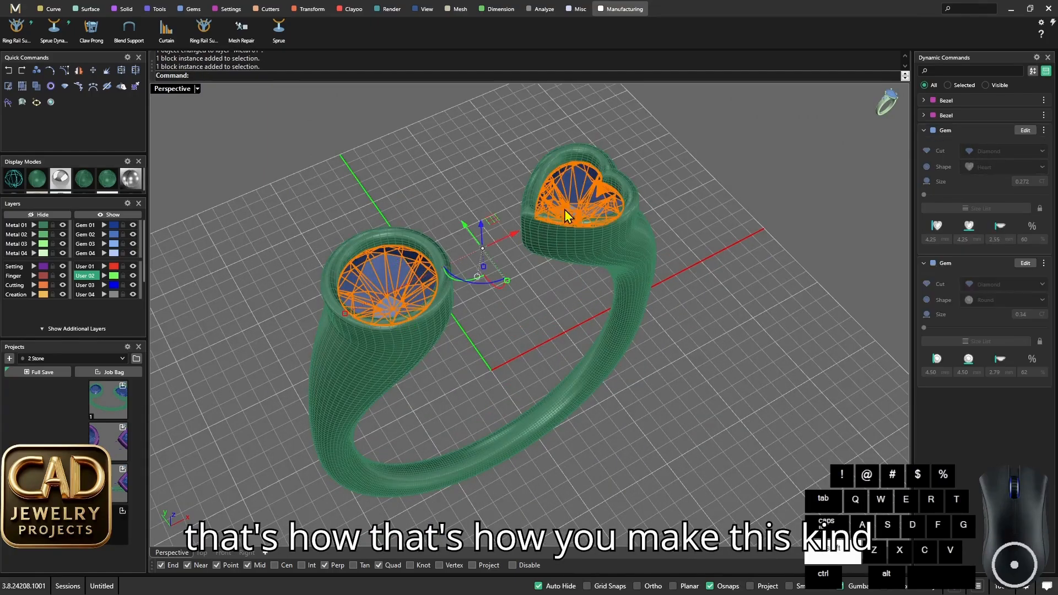
right_click_drag(565, 211, 527, 206)
scroll(491, 193, "up", 5)
left_click_drag(488, 170, 488, 164)
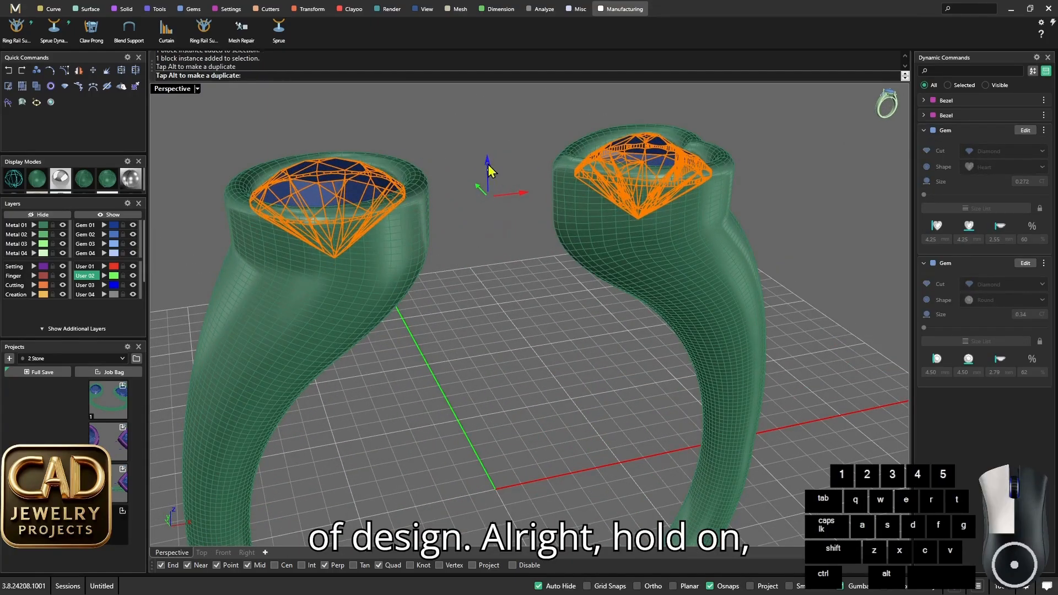
key("ctrl+z")
- Examine up close how the gems sit in the round and heart-shaped bezels
scroll(478, 242, "down", 2)
right_click_drag(478, 242, 439, 236)
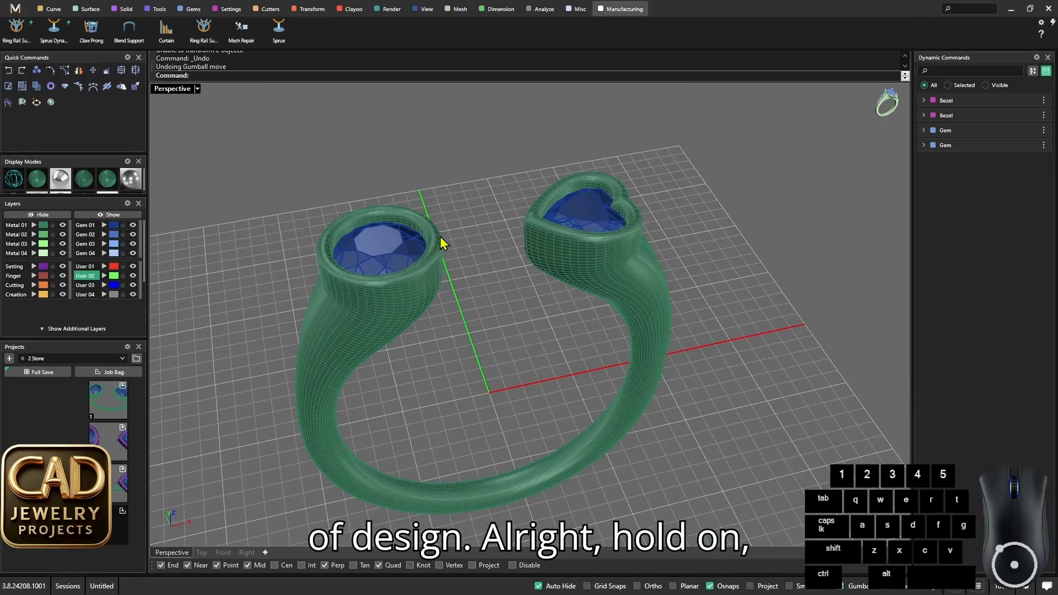
left_click(584, 219)
scroll(524, 180, "up", 6)
right_click_drag(514, 268, 619, 276)
key("Escape")
scroll(523, 181, "down", 6)
scroll(628, 252, "up", 6)
left_click(630, 259, "shift")
key("Escape")
- View the whole ring with both gems from several sides
scroll(548, 307, "down", 3)
mouse_move(548, 307)
right_mouse_down()
mouse_move(584, 220)
mouse_move(555, 308)
right_mouse_up()
scroll(554, 309, "down", 6)
right_click_drag(554, 308, 674, 324)
scroll(549, 356, "up", 6)
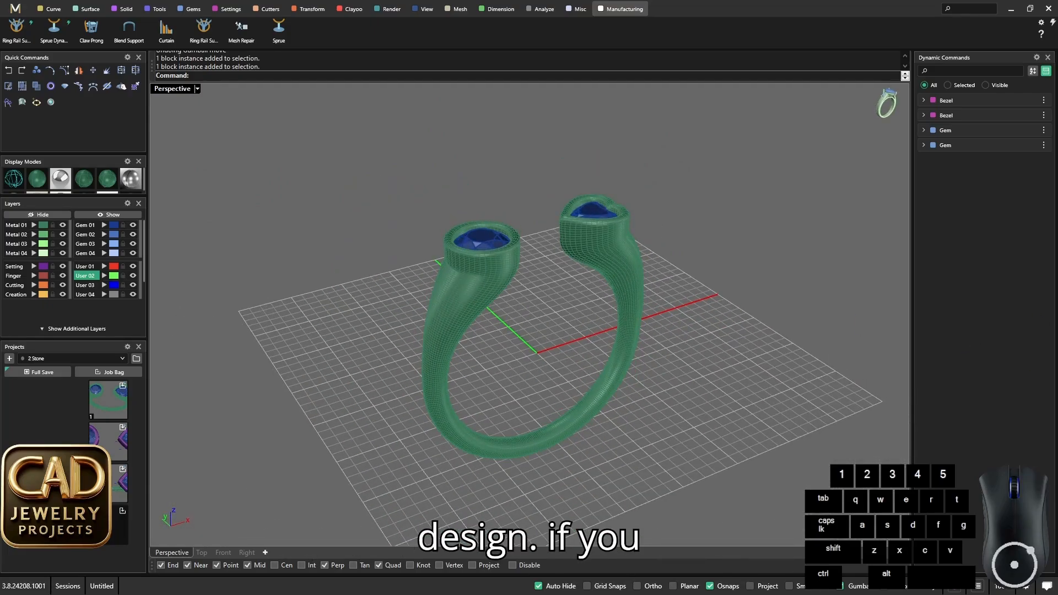
right_click_drag(678, 366, 646, 355)
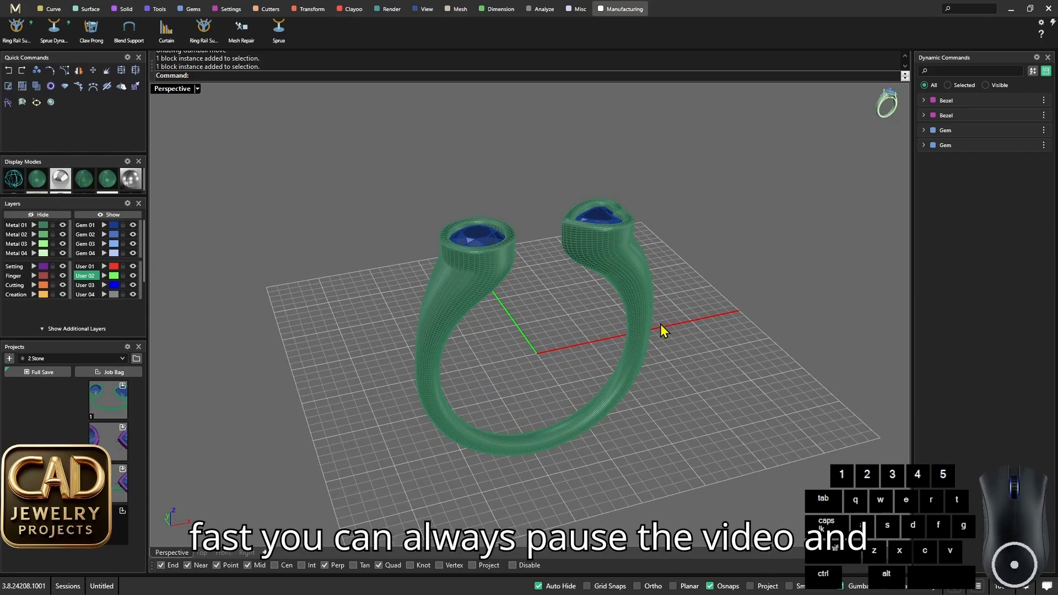